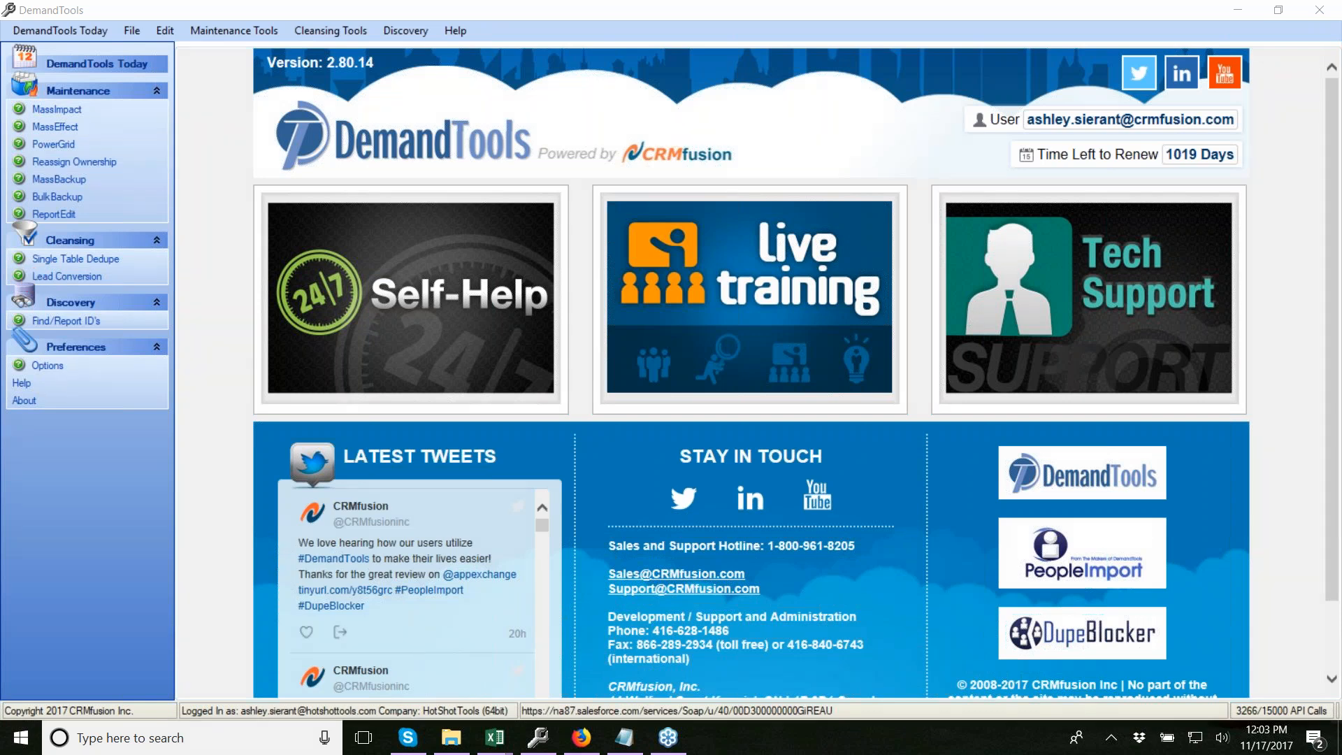
# Open Lead Conversion under Cleansing and bring up Load Scenario to browse saved scenarios
pyautogui.click(73, 276)
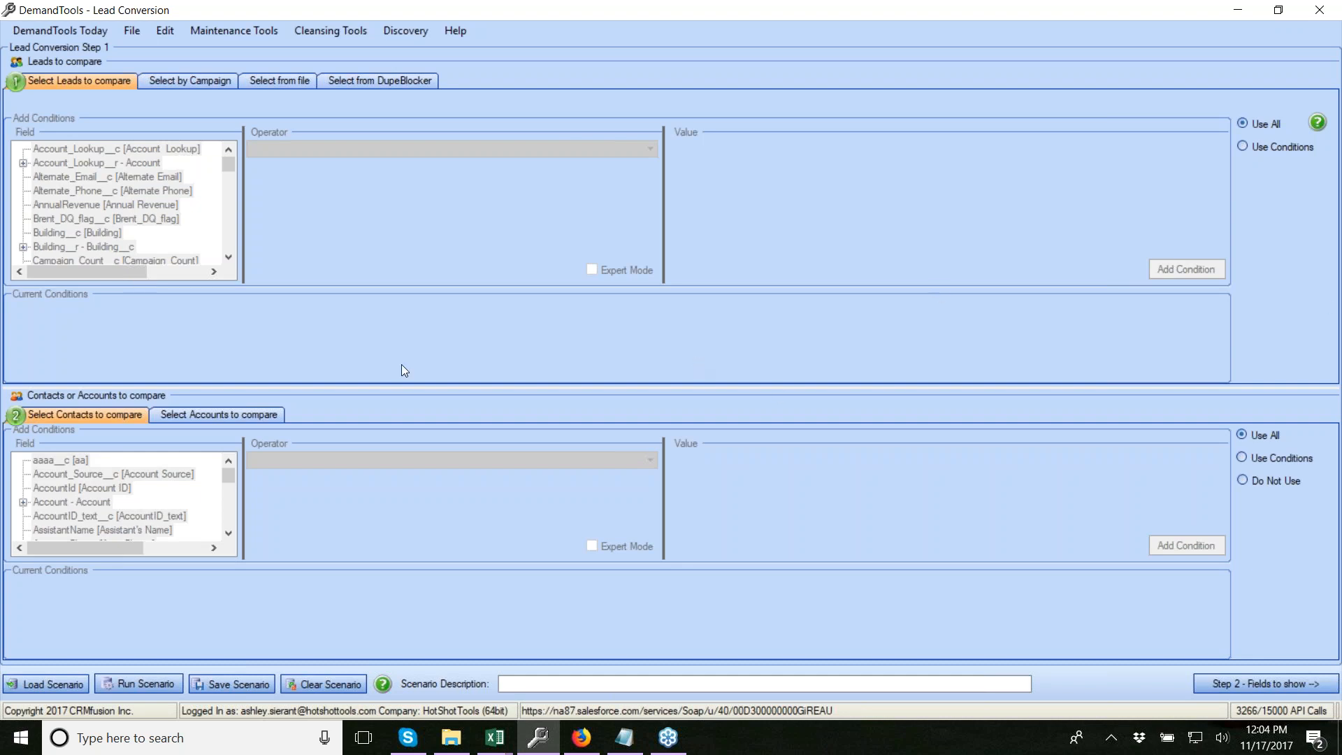
pyautogui.click(47, 684)
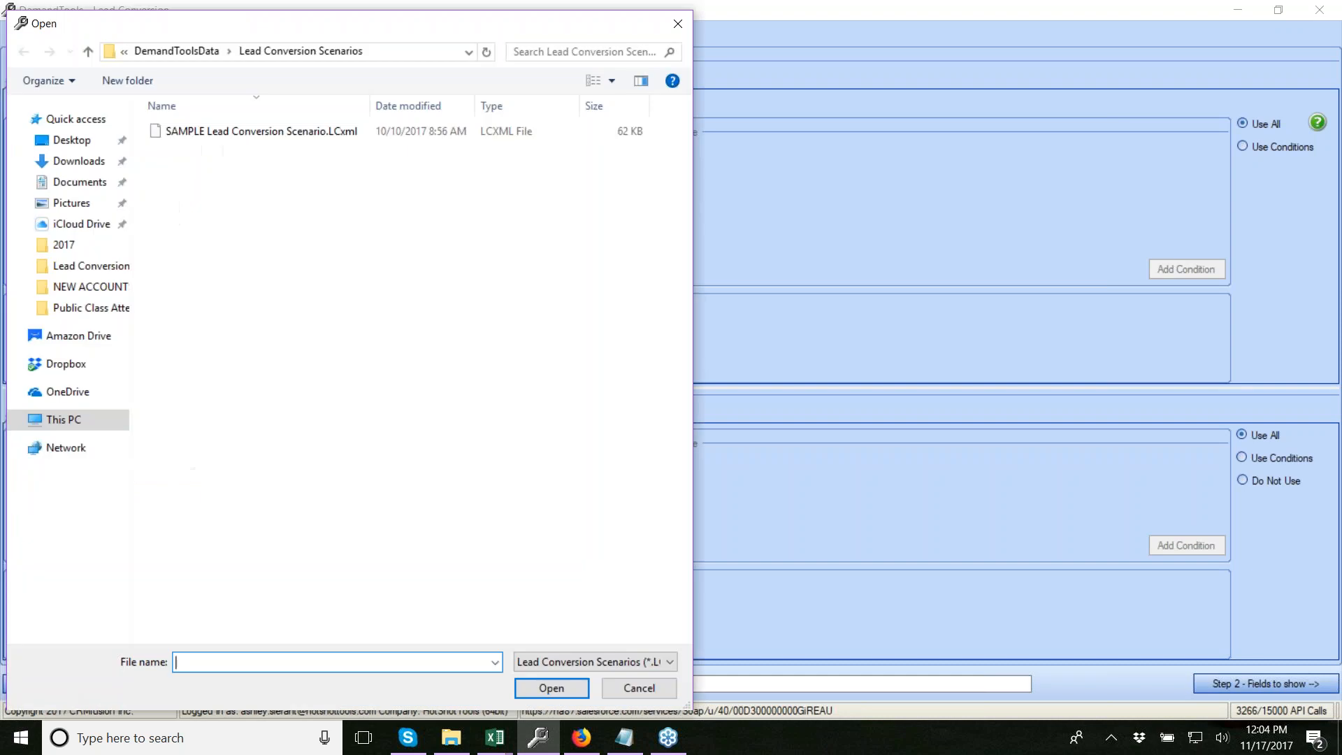
# Load SAMPLE Lead Conversion Scenario.LCxml with its north carolina|nc conditions, then reopen Load Scenario
pyautogui.doubleClick(268, 131)
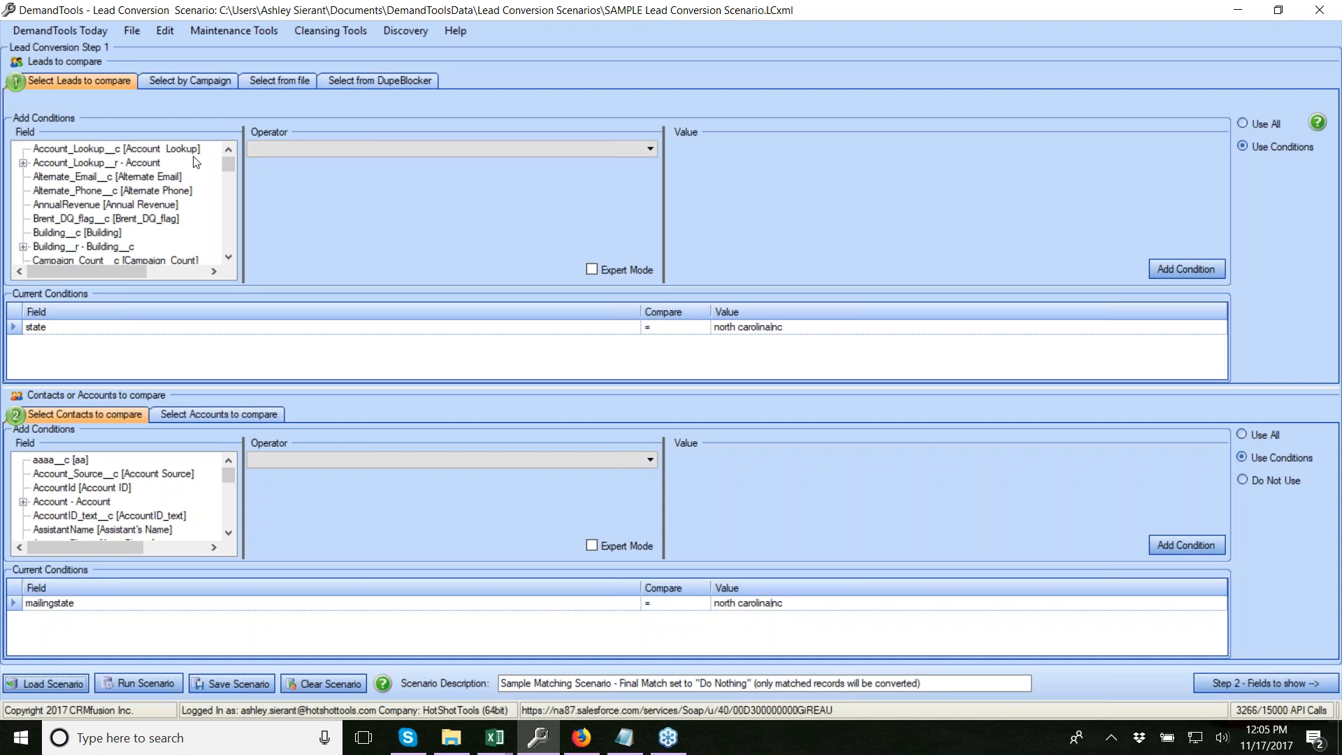
pyautogui.click(47, 685)
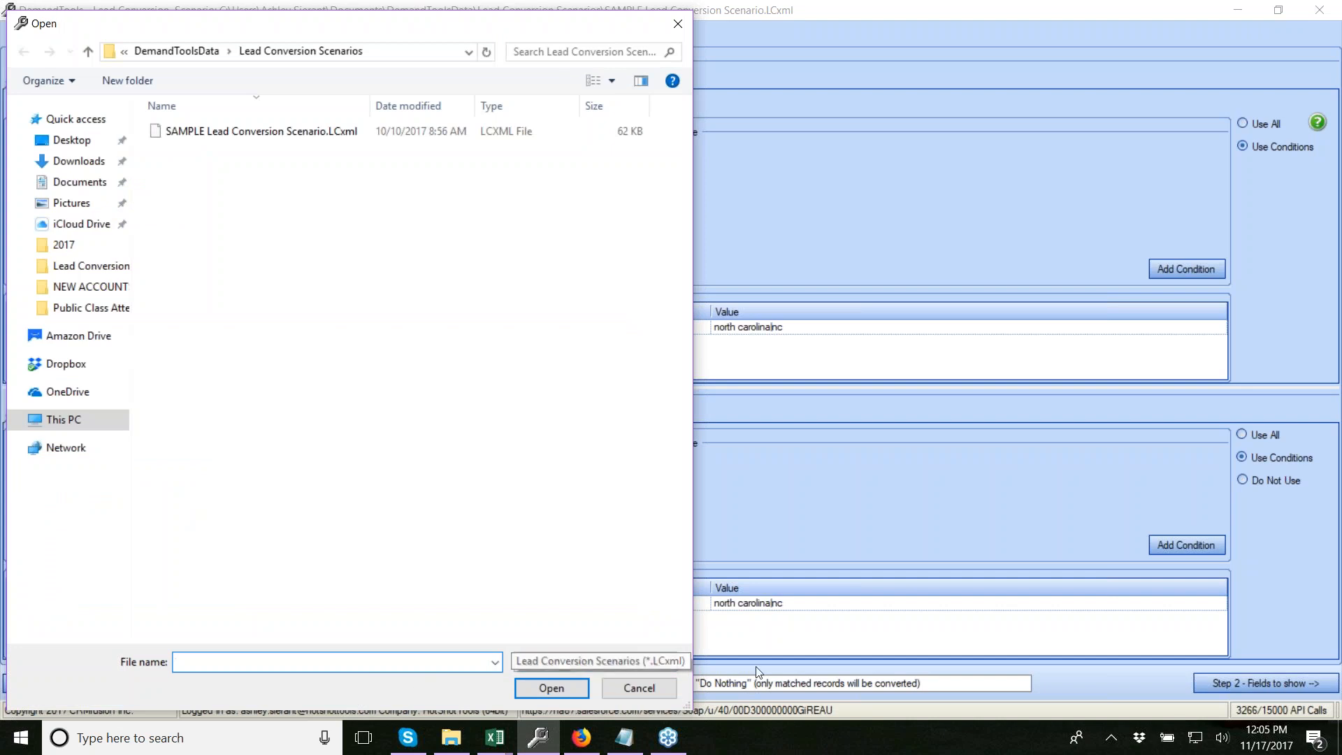
# Check the Lead Conversion Scenarios (*.LCxml) file type, then close the Open dialog without loading
pyautogui.click(673, 661)
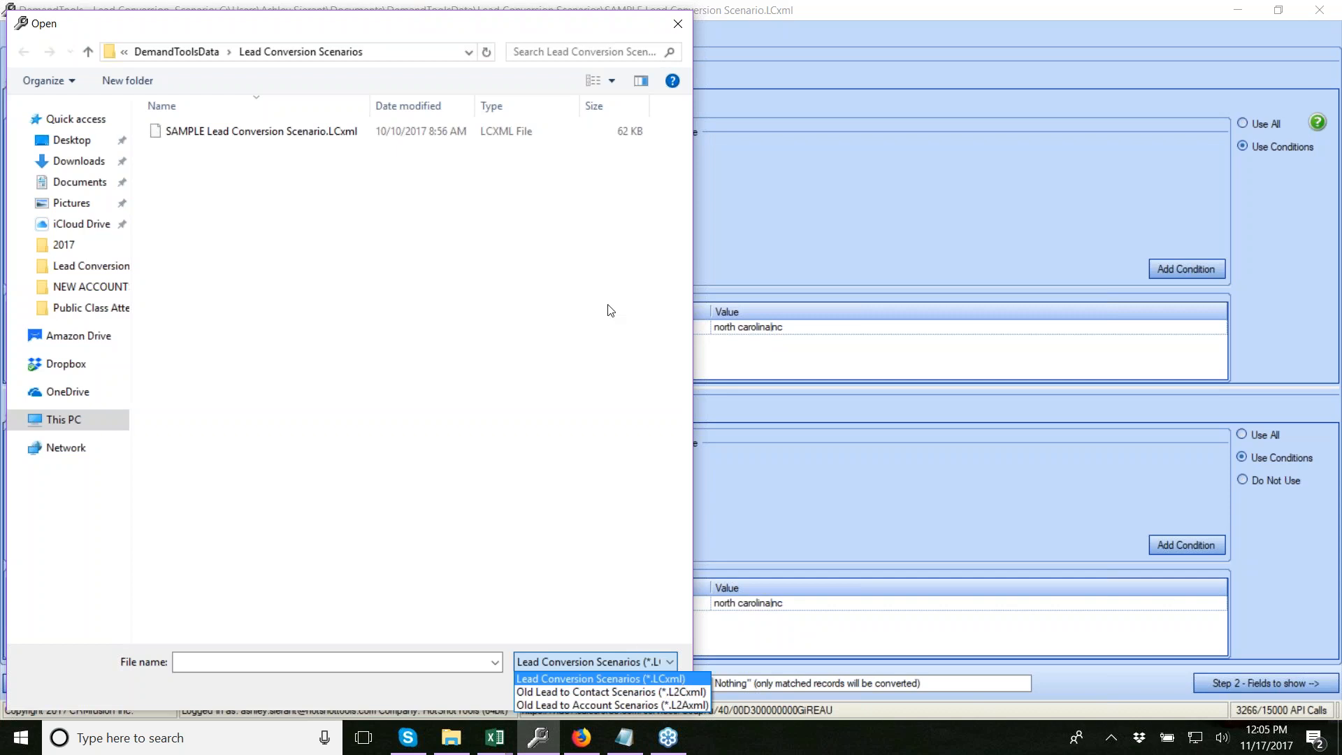
pyautogui.click(676, 29)
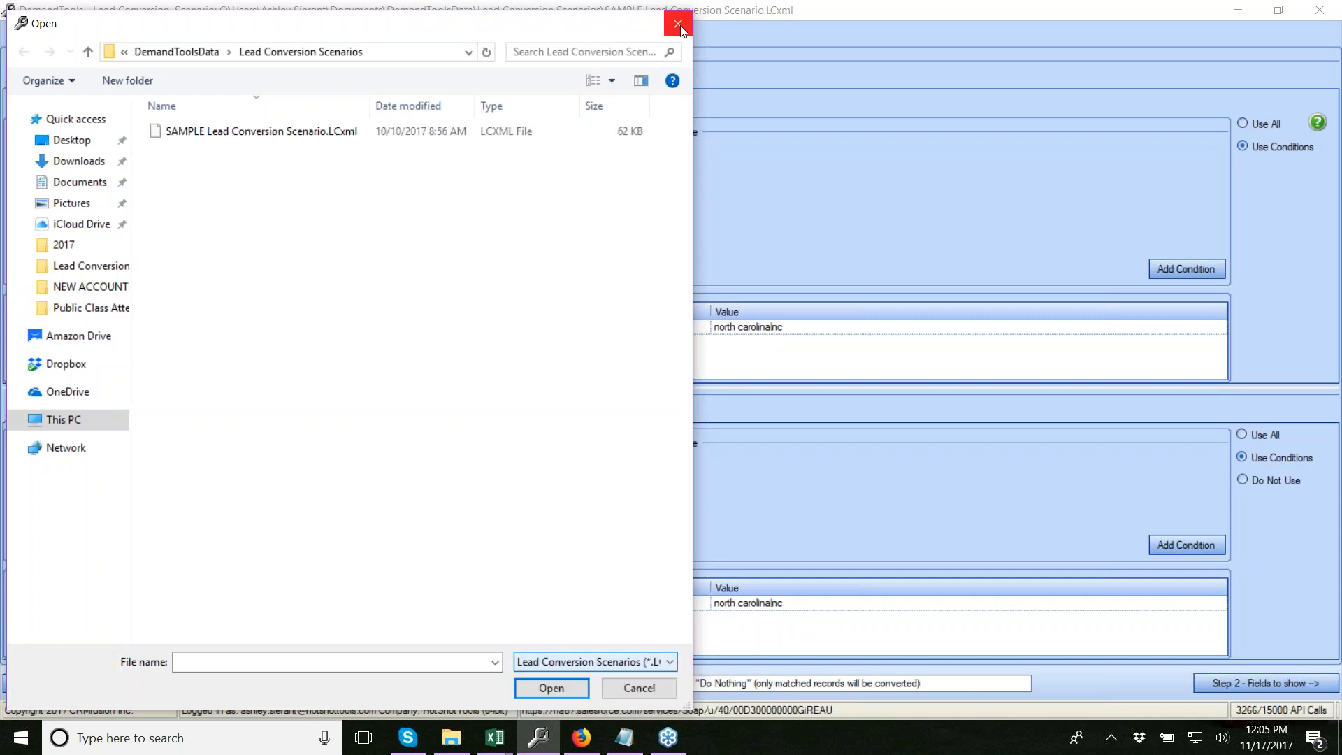
pyautogui.click(677, 26)
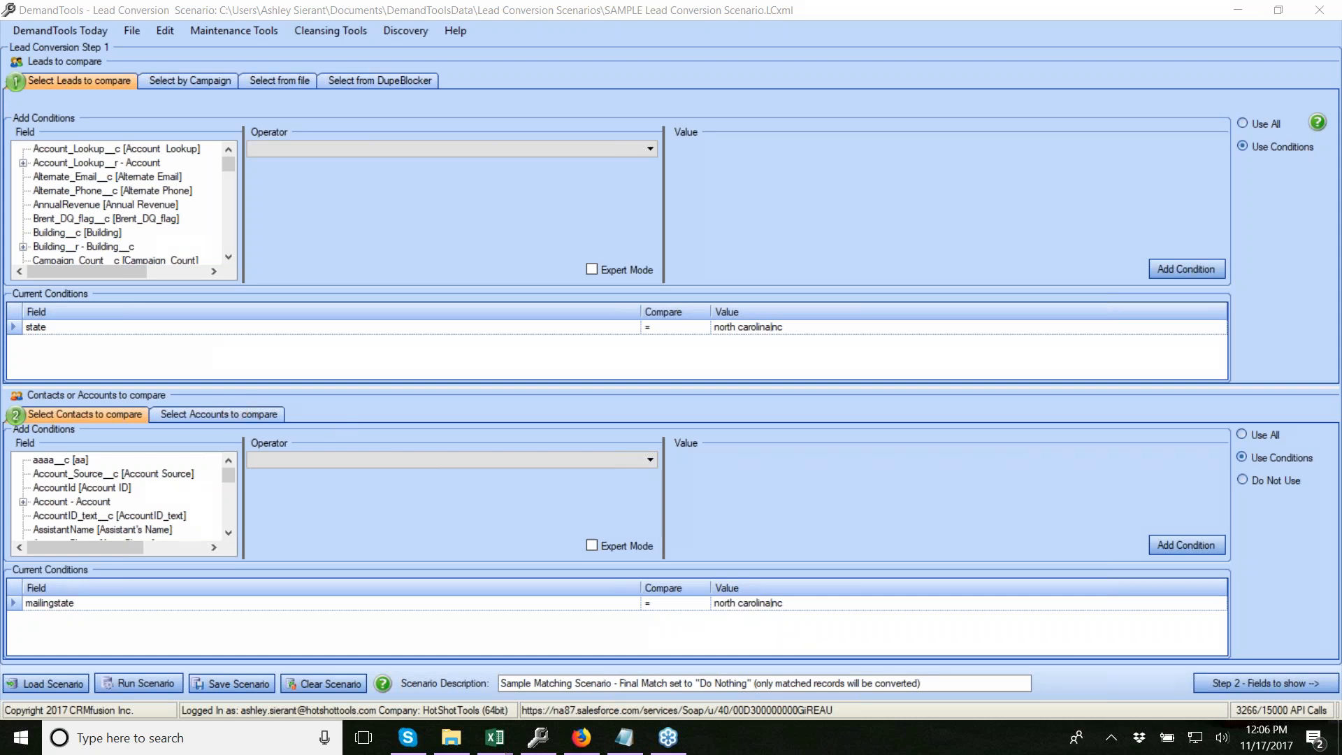
# Go to Step 2: lead fields through PostalCode, contact fields through MailingPostalCode
pyautogui.click(1247, 682)
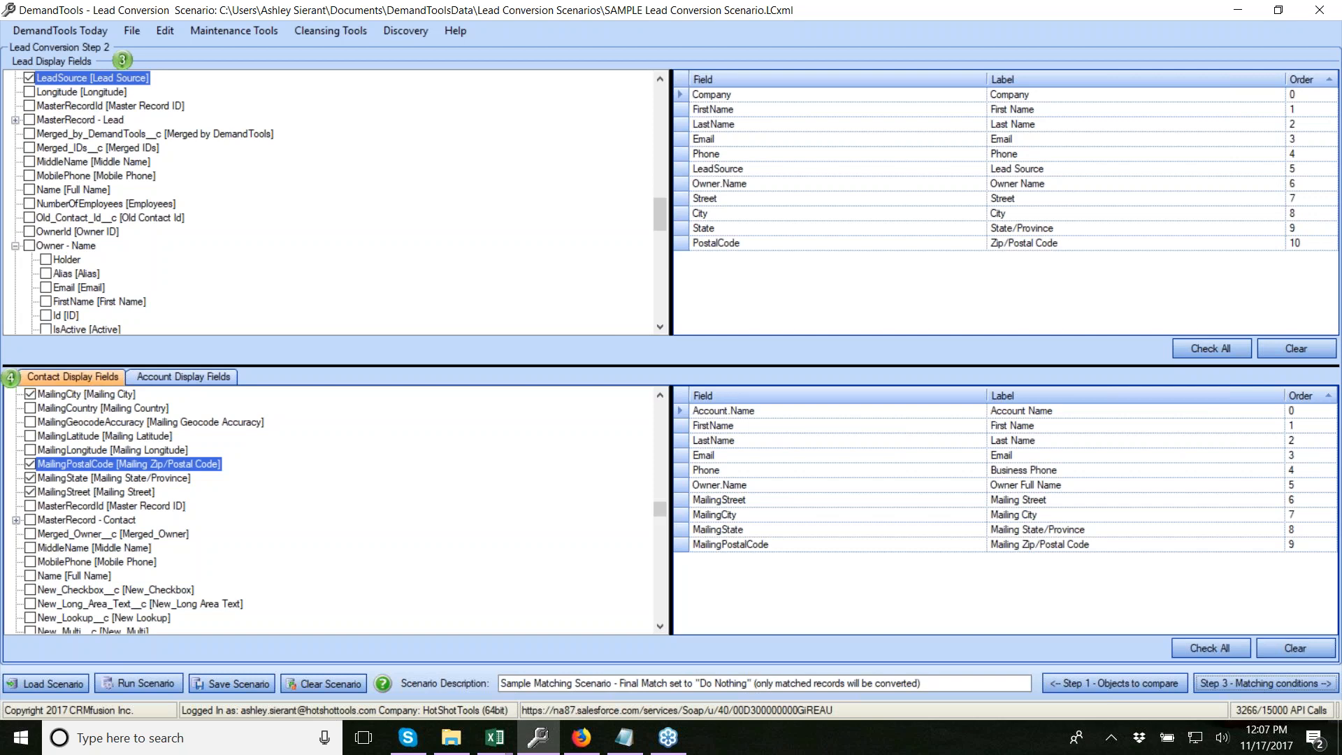
# Review the Account and Contact Display Fields tabs, then proceed to Step 3 matching conditions
pyautogui.click(207, 377)
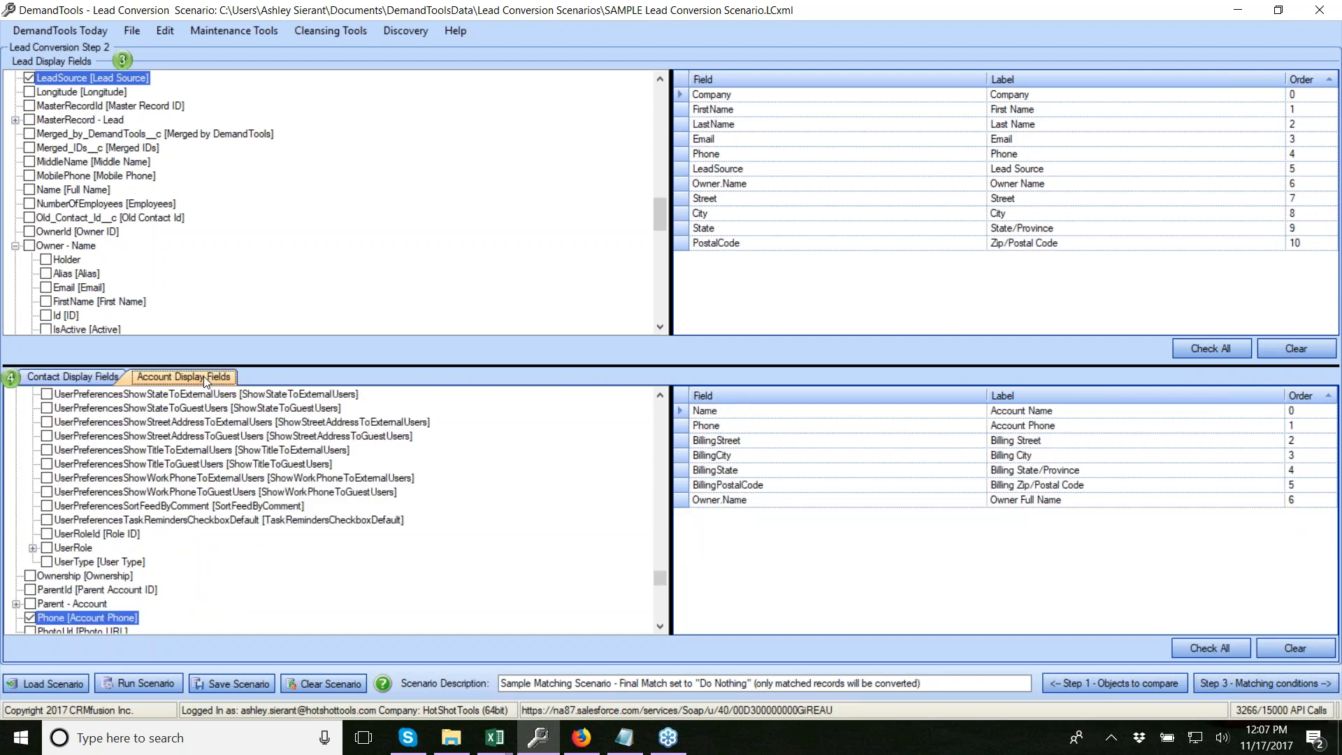
pyautogui.click(53, 376)
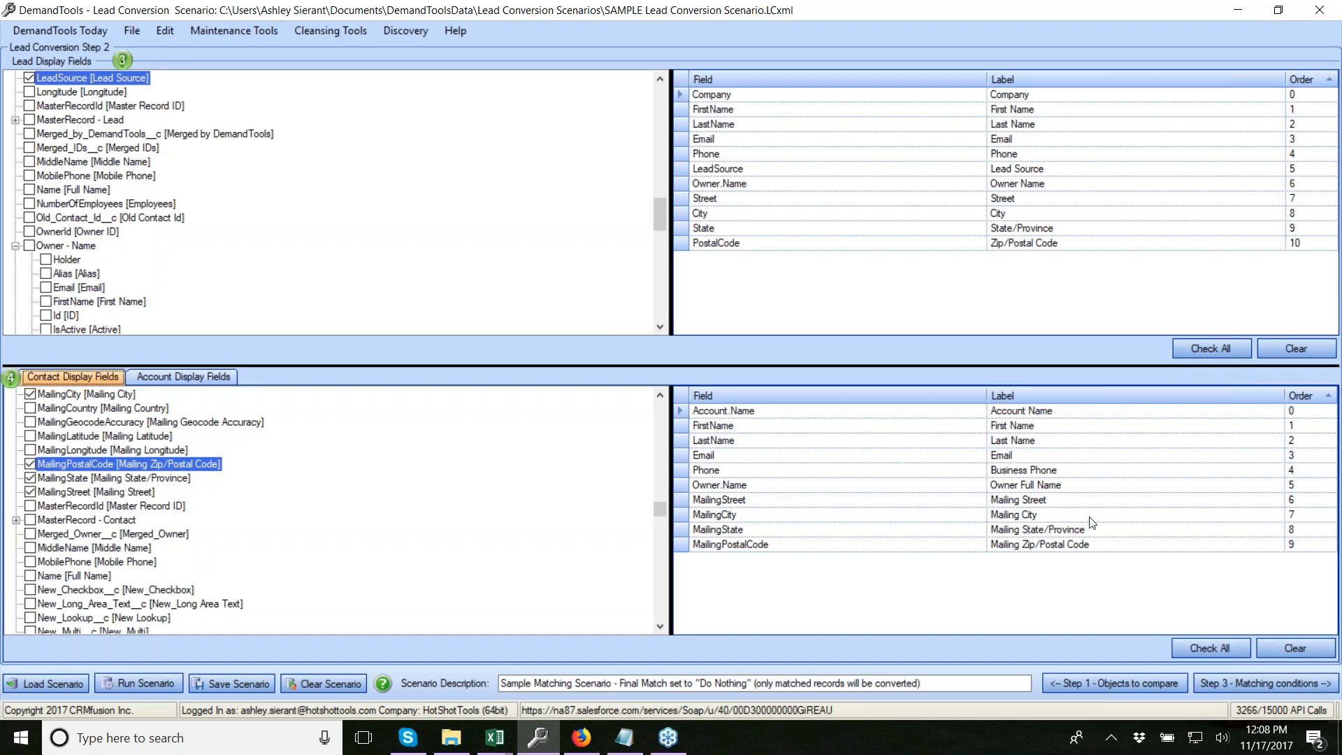
pyautogui.click(1264, 682)
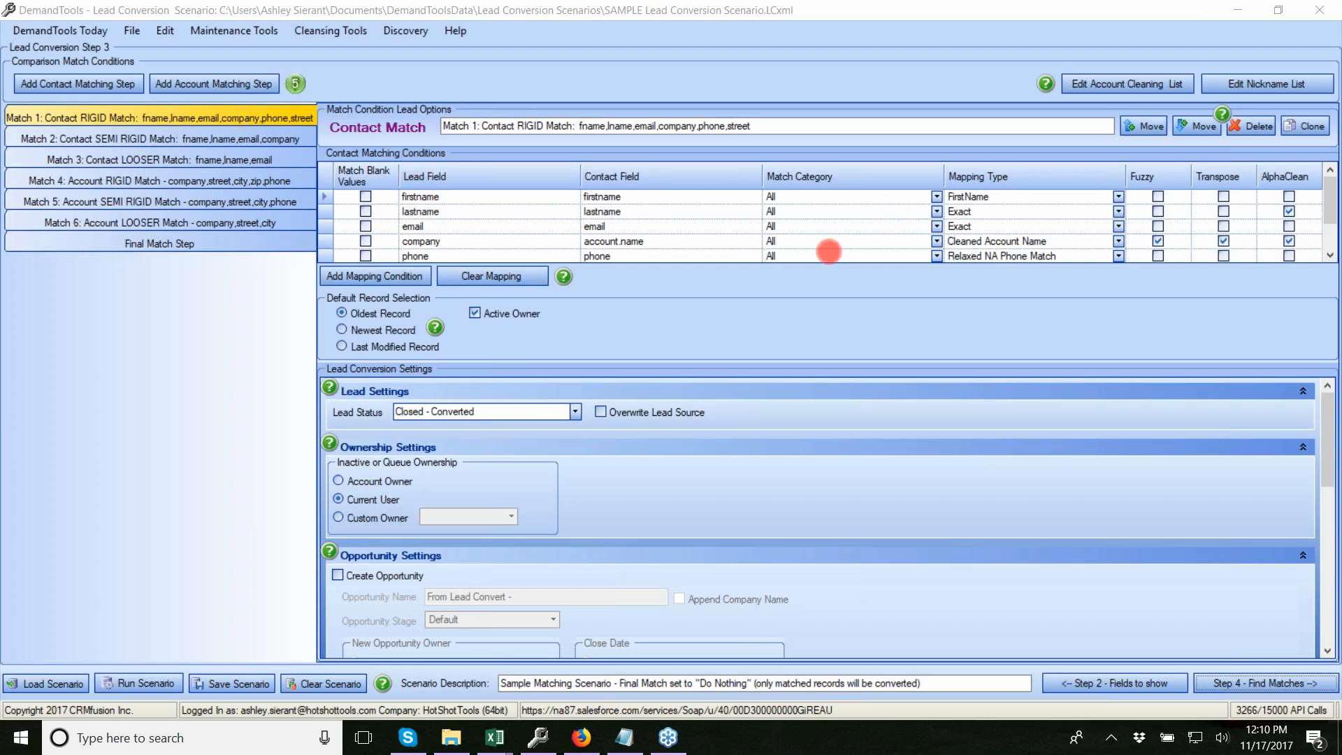
# Inspect the Match 3, Match 4 and Final Match Step conditions, then return to Match 1
pyautogui.click(113, 160)
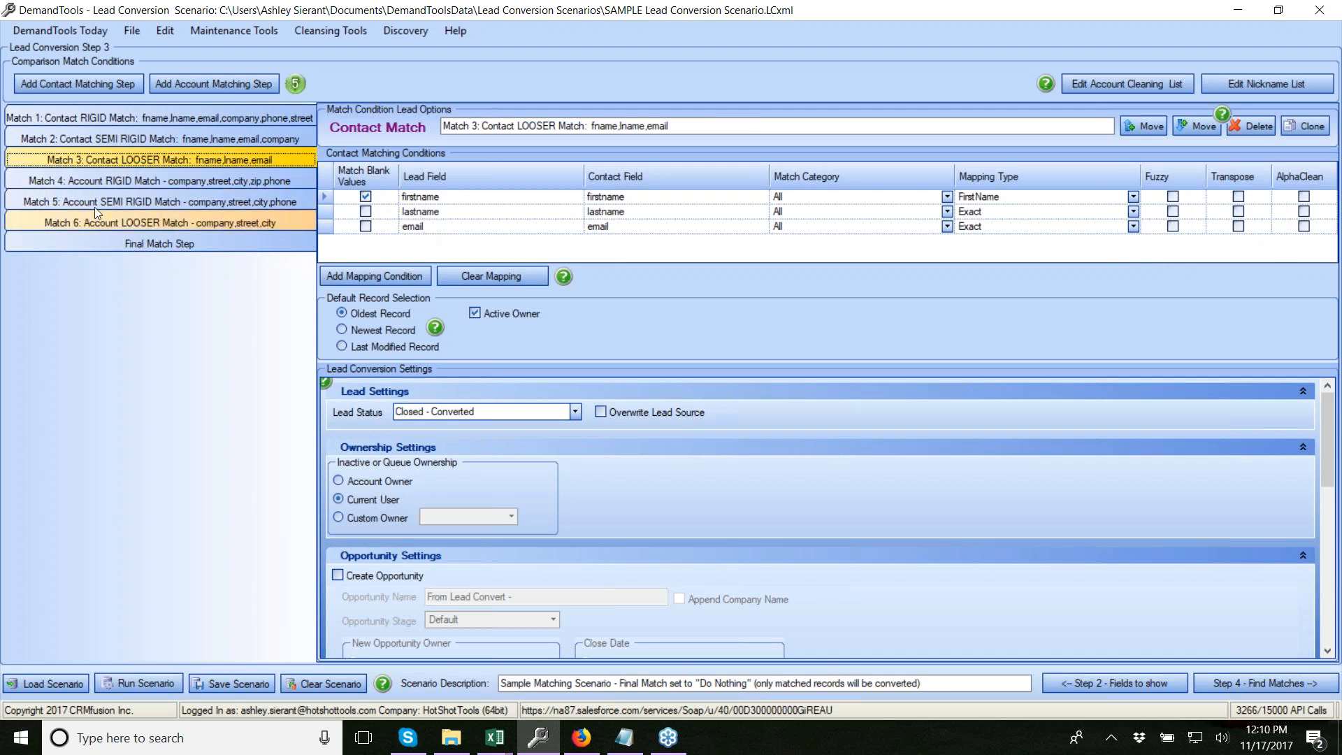
pyautogui.click(94, 180)
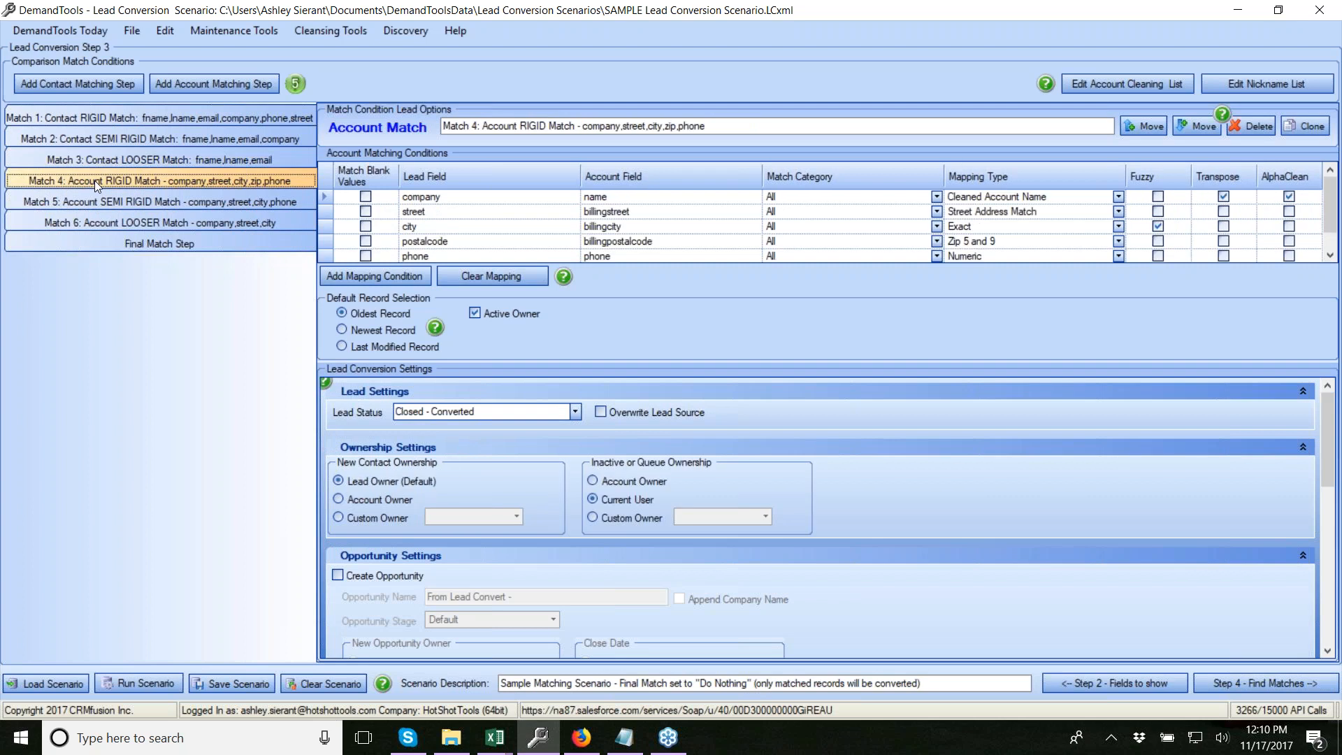
pyautogui.scroll(-1, 409, 225)
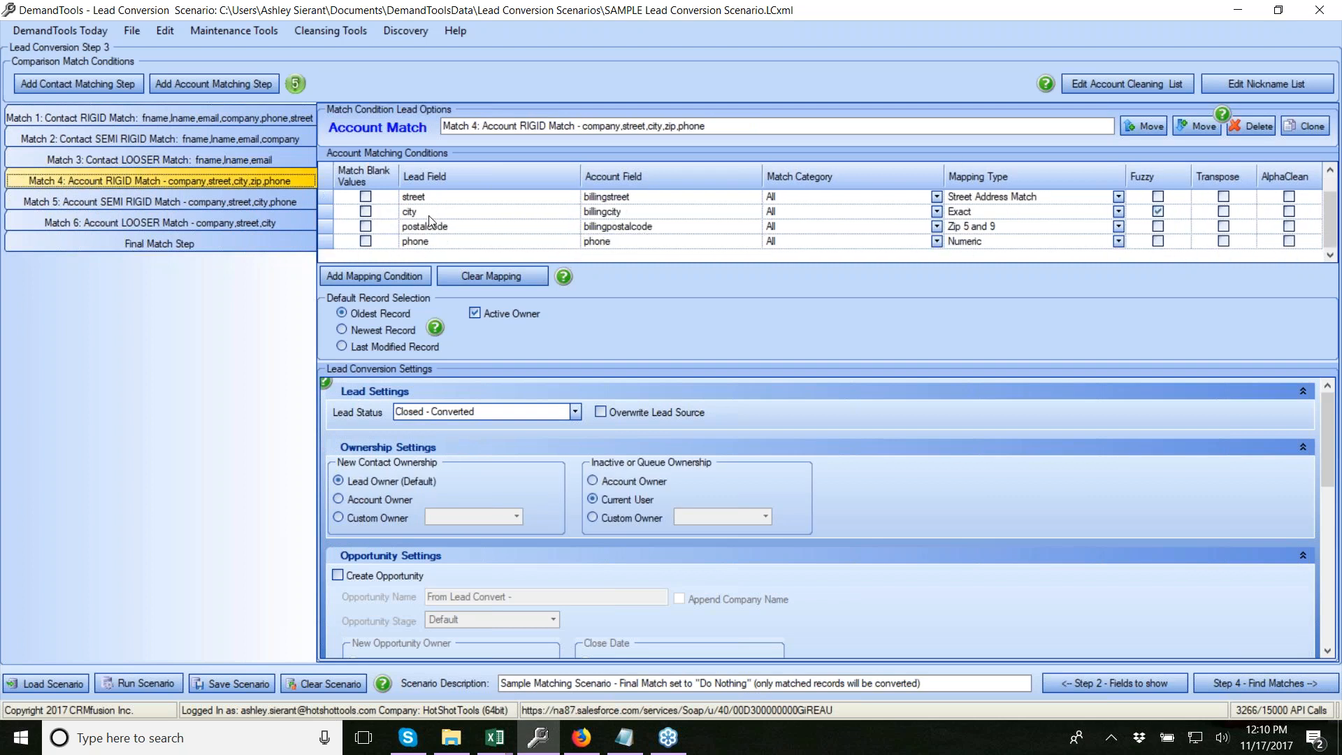
pyautogui.click(157, 245)
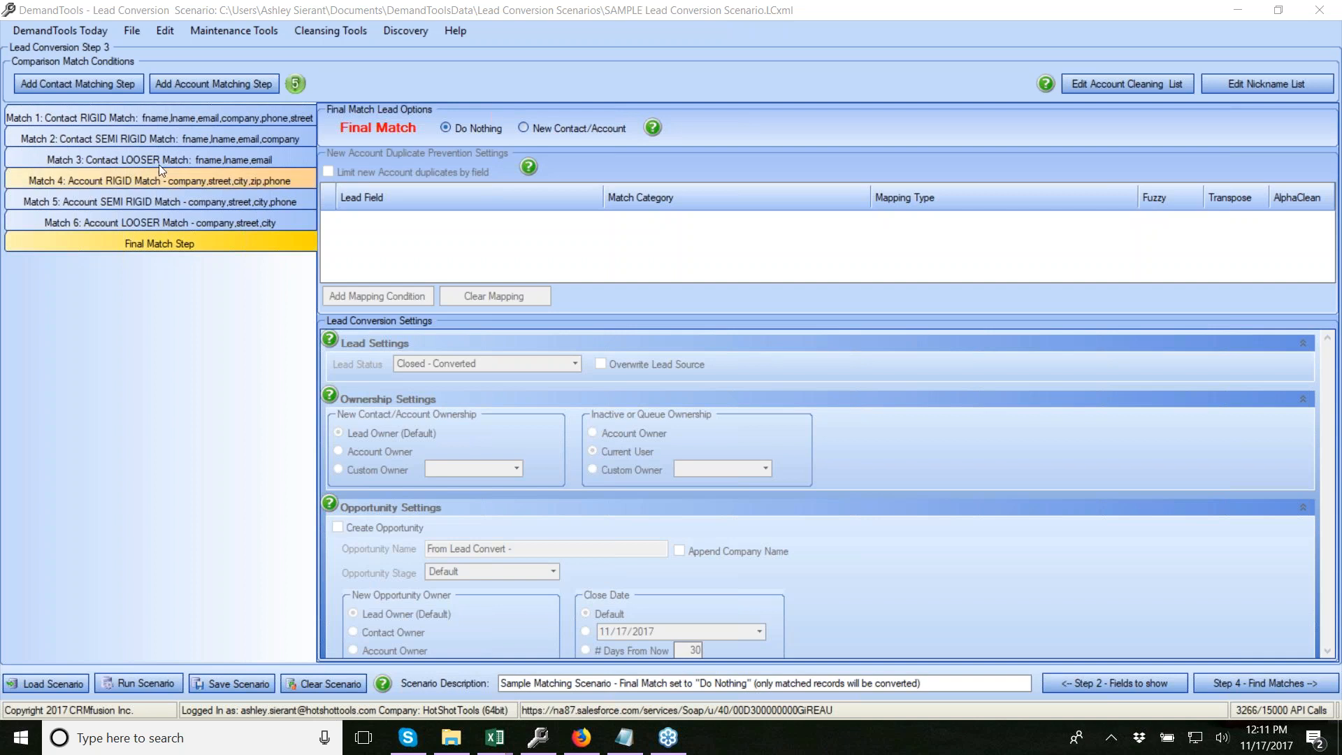
pyautogui.click(162, 117)
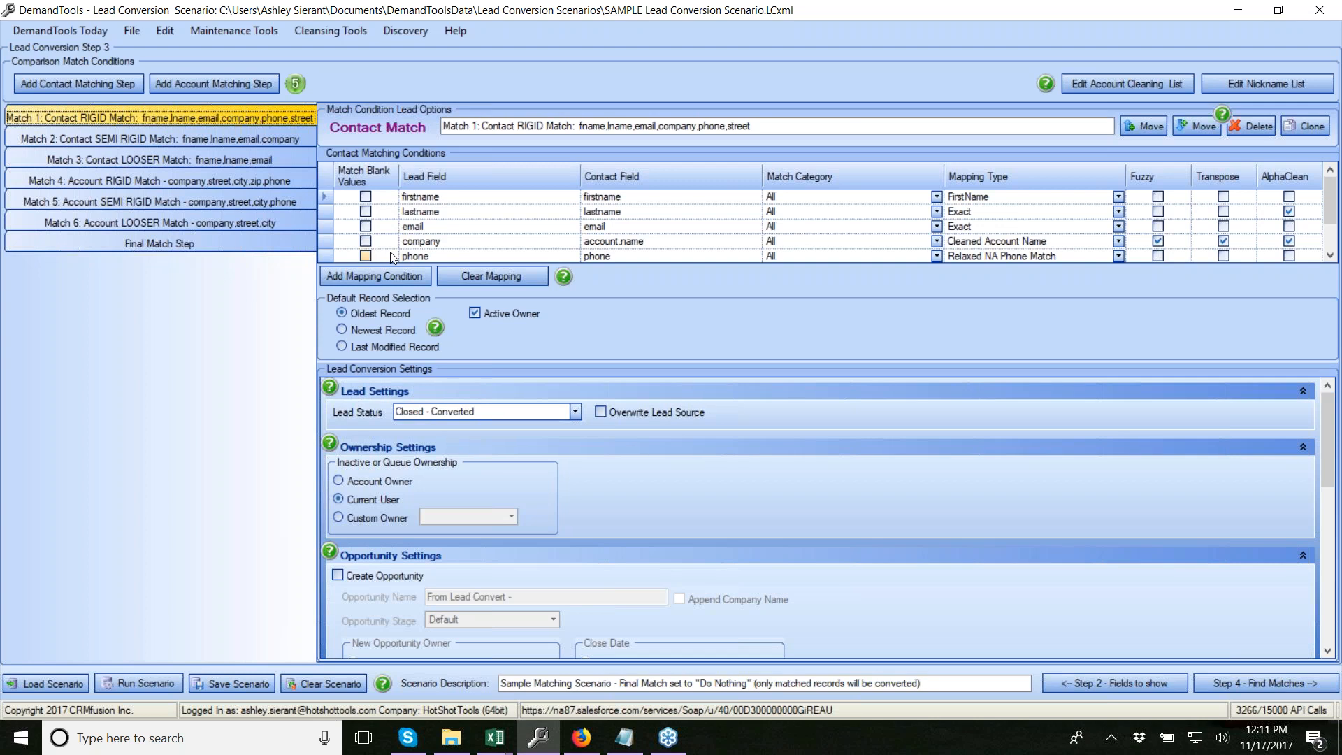
# Scroll through Match 1's conversion settings: no opportunity creation, no owner emails, Current User ownership
pyautogui.scroll(-1, 604, 455)
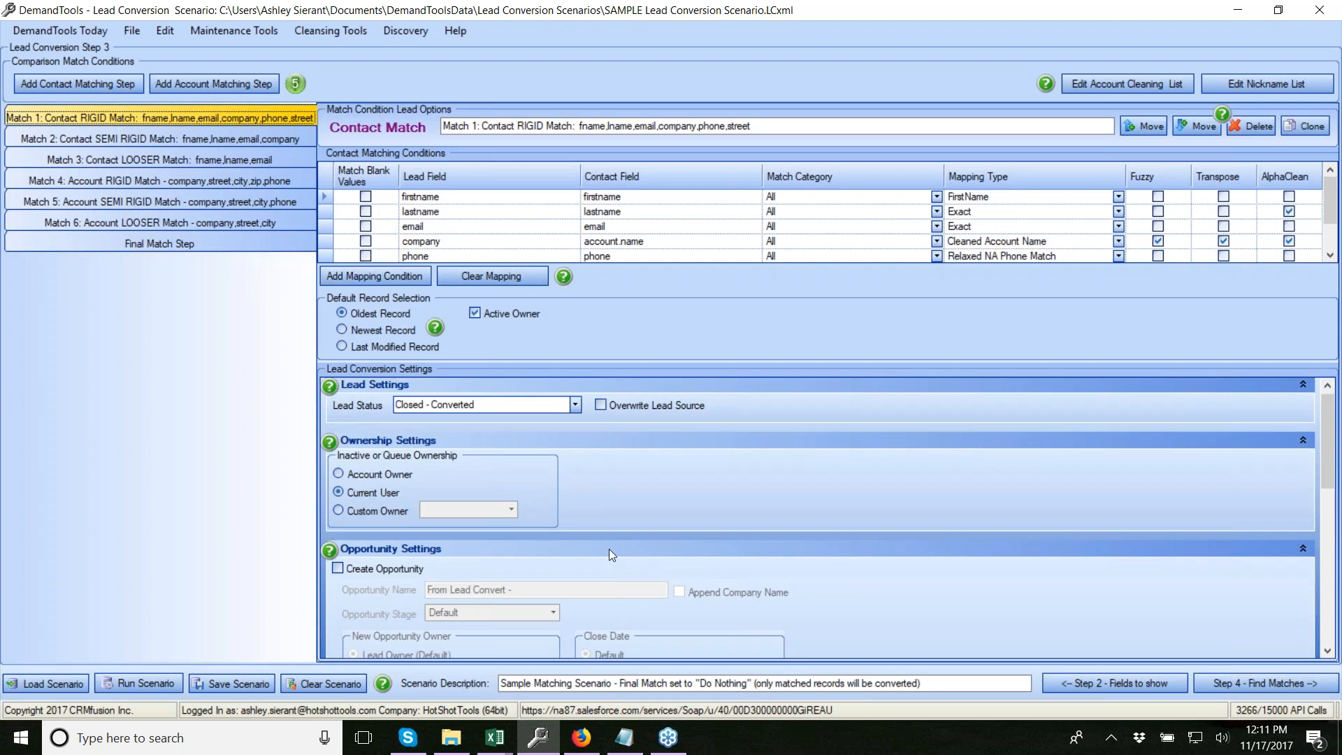
pyautogui.scroll(-3, 653, 455)
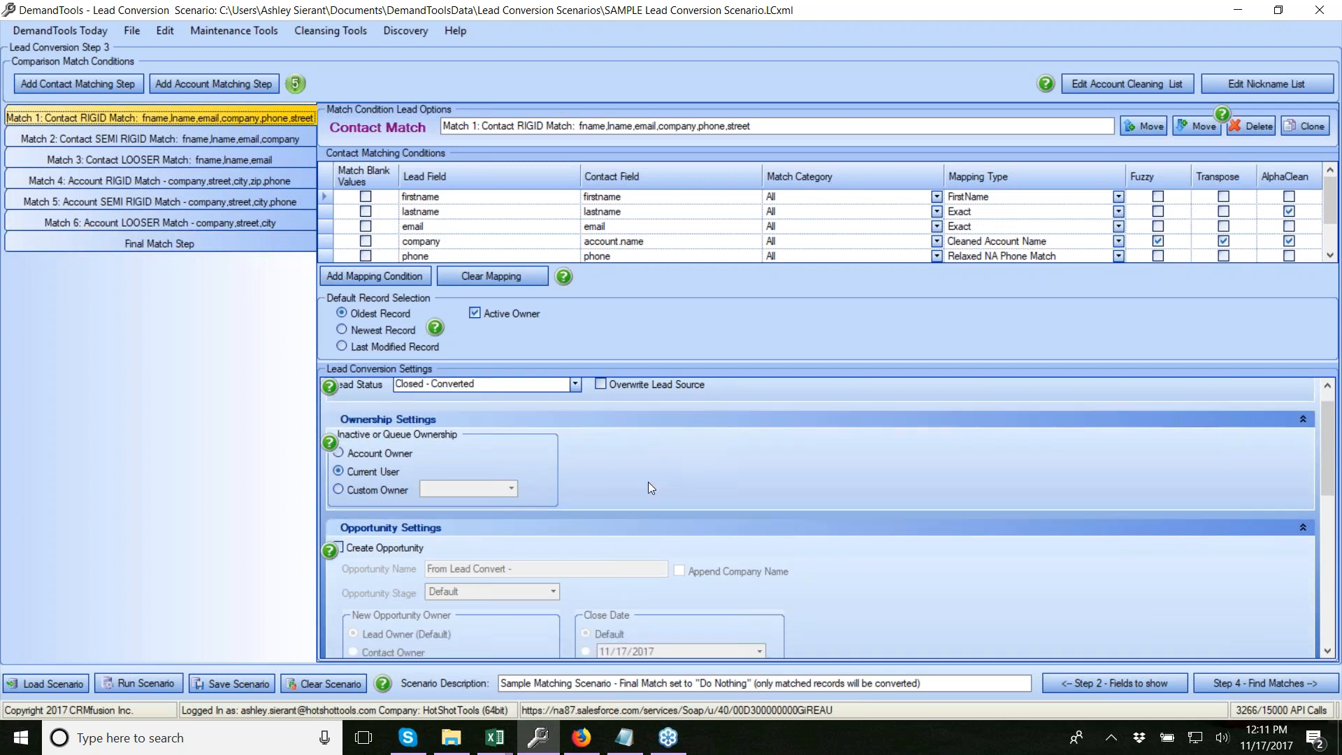
pyautogui.scroll(-4, 648, 482)
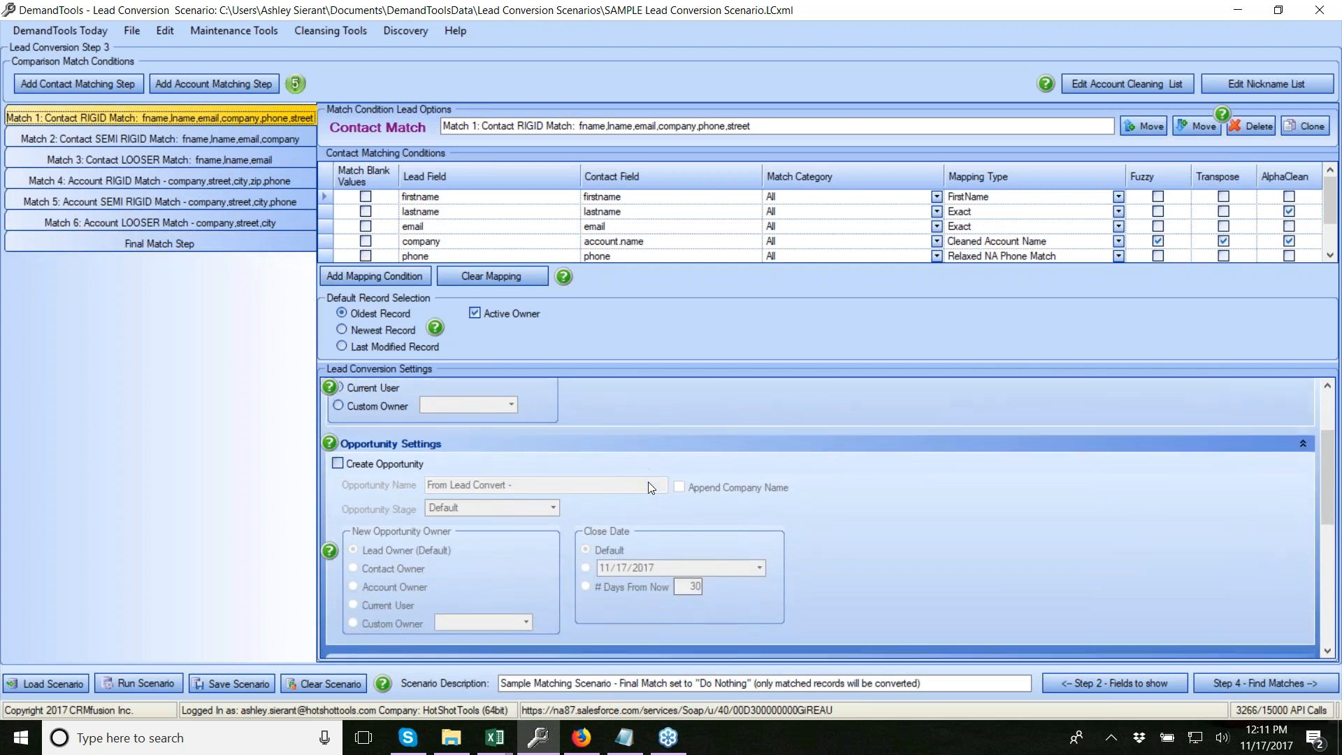
pyautogui.scroll(-2, 648, 481)
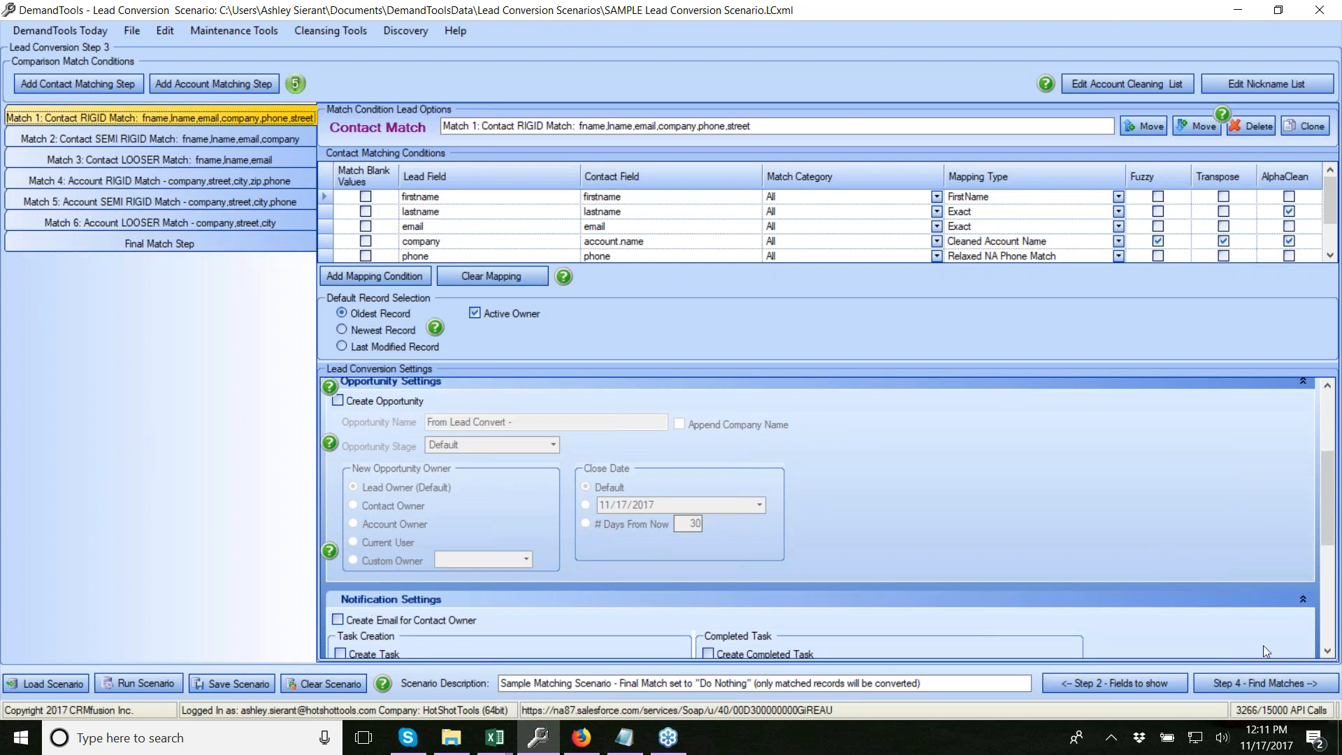
# Go to Step 4 and find matches: 3 under Match 2, 21 under Match 4, 11 under Match 5
pyautogui.click(1258, 682)
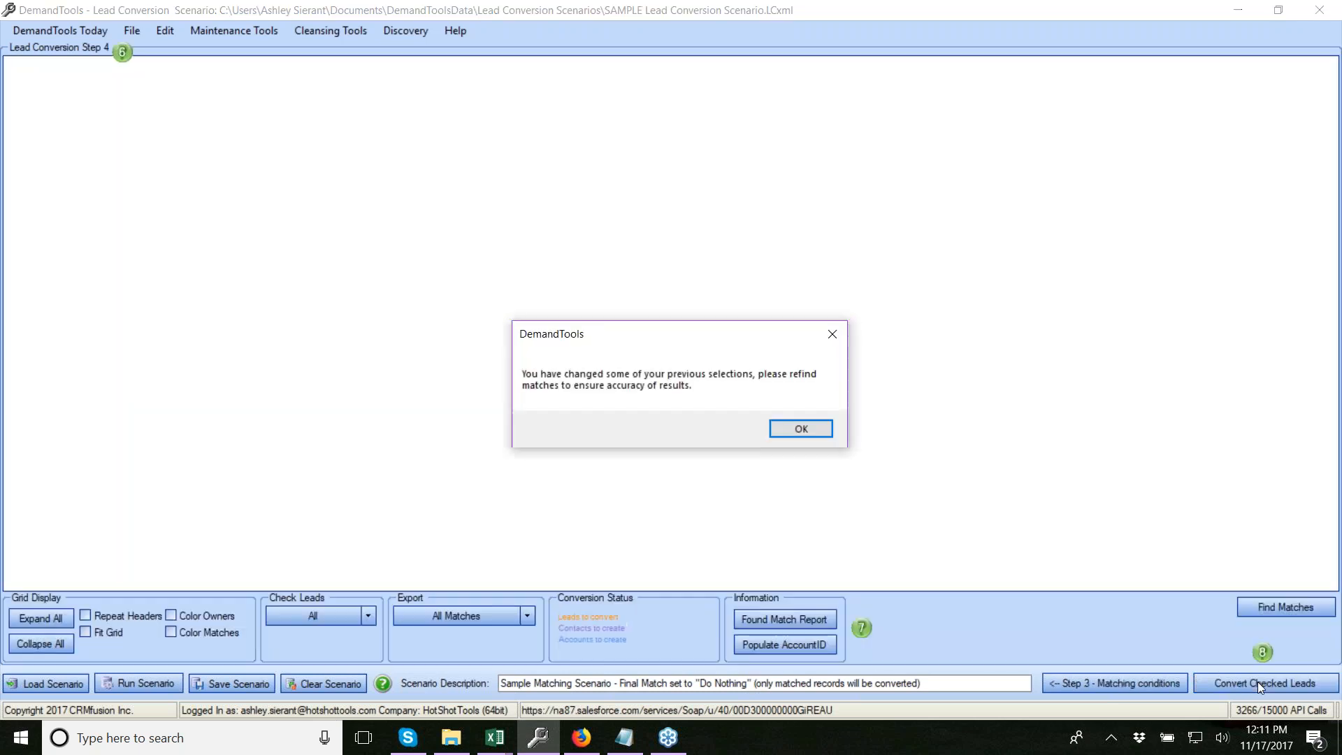
pyautogui.click(797, 427)
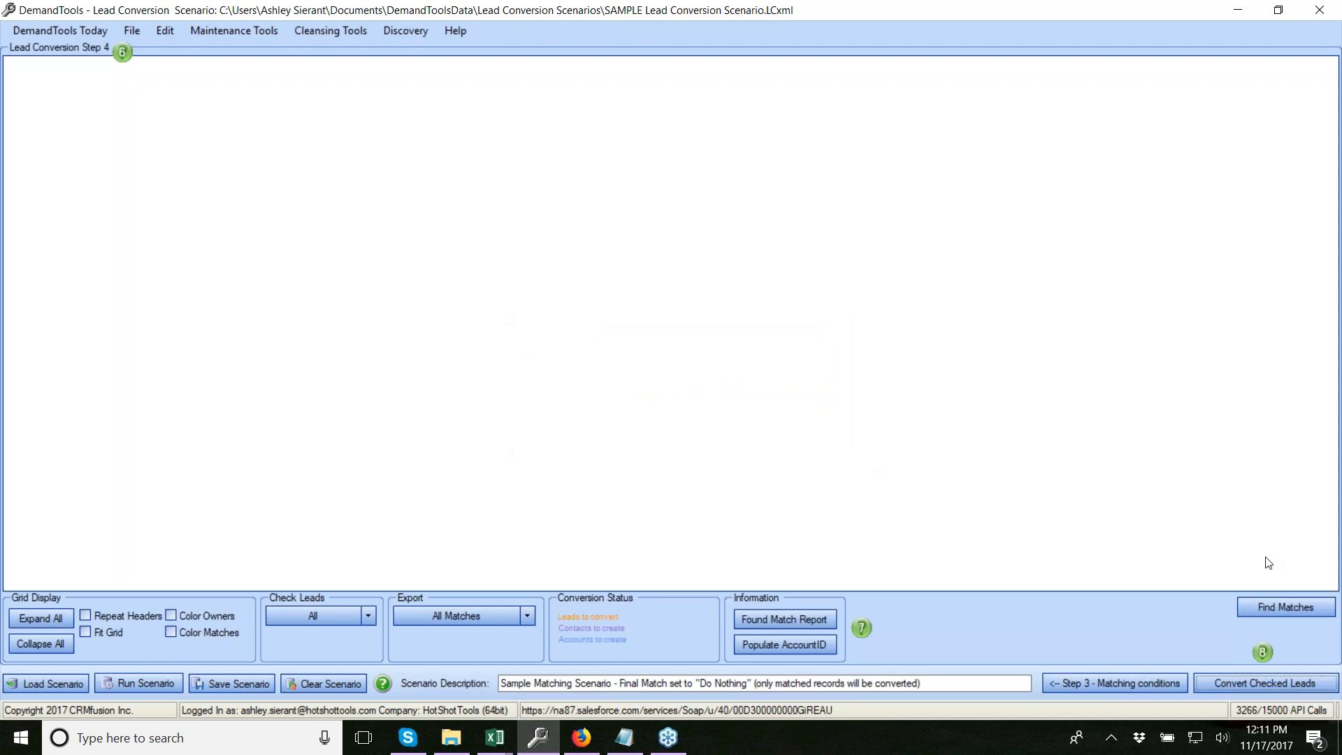
pyautogui.click(1271, 603)
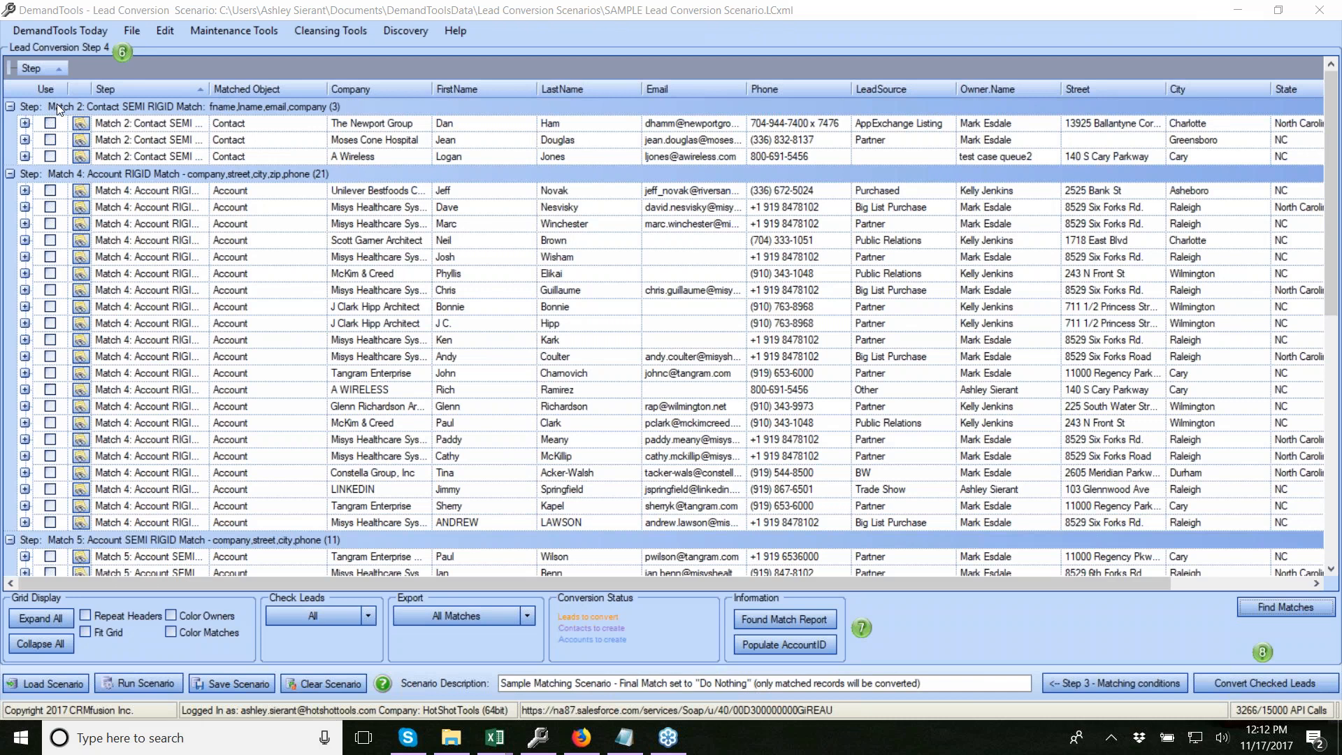
pyautogui.click(25, 123)
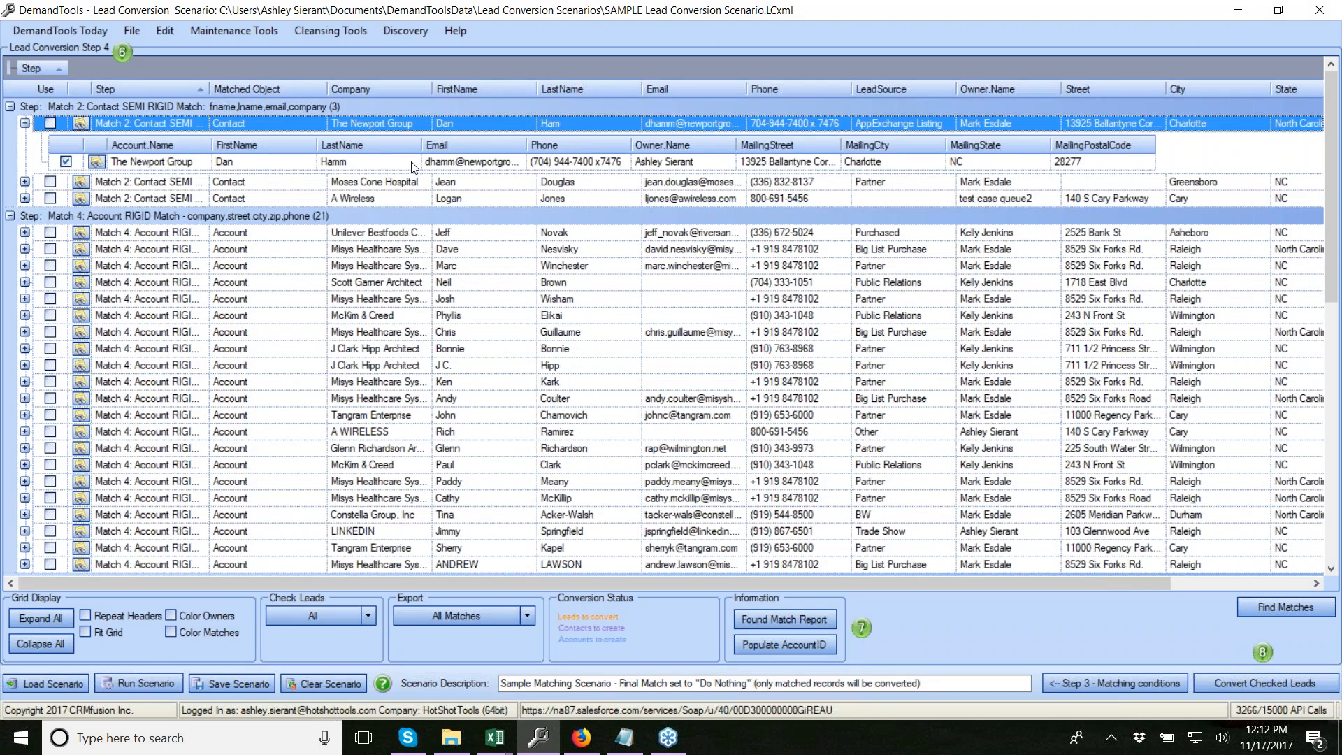
pyautogui.click(26, 181)
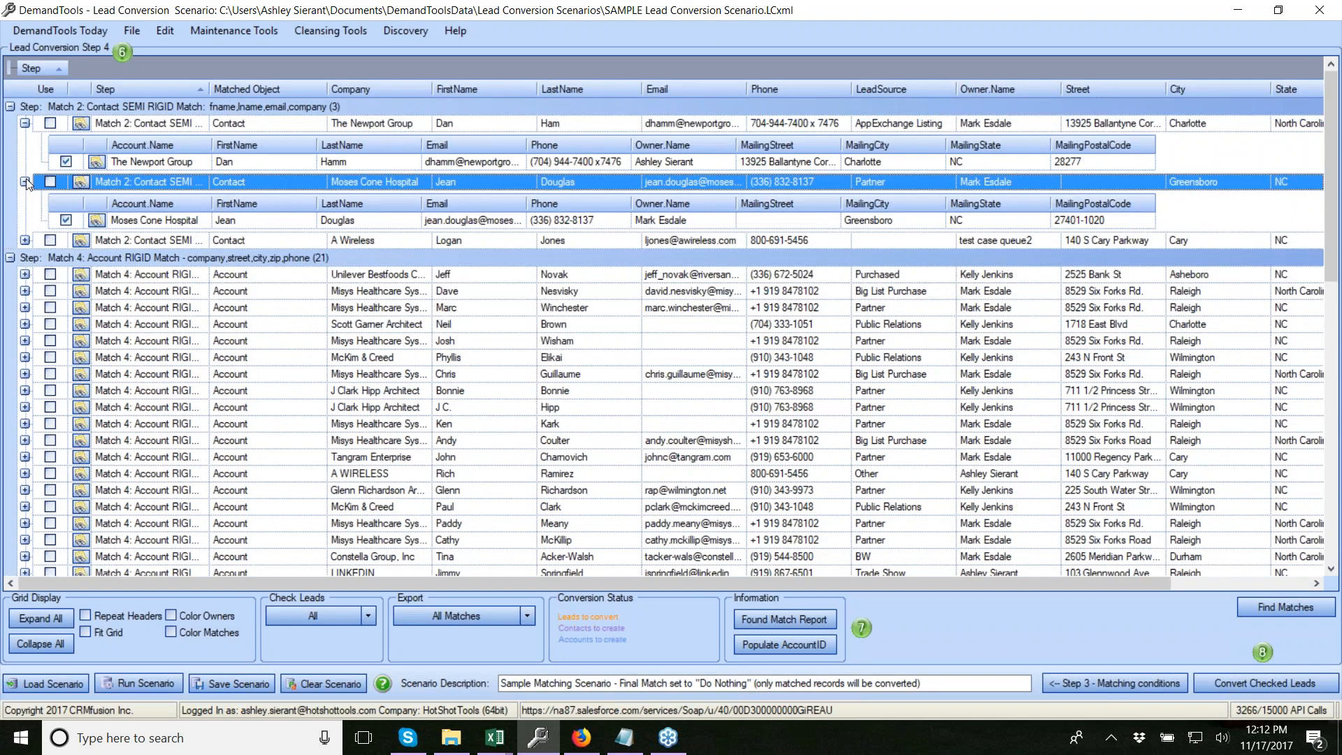
pyautogui.click(25, 182)
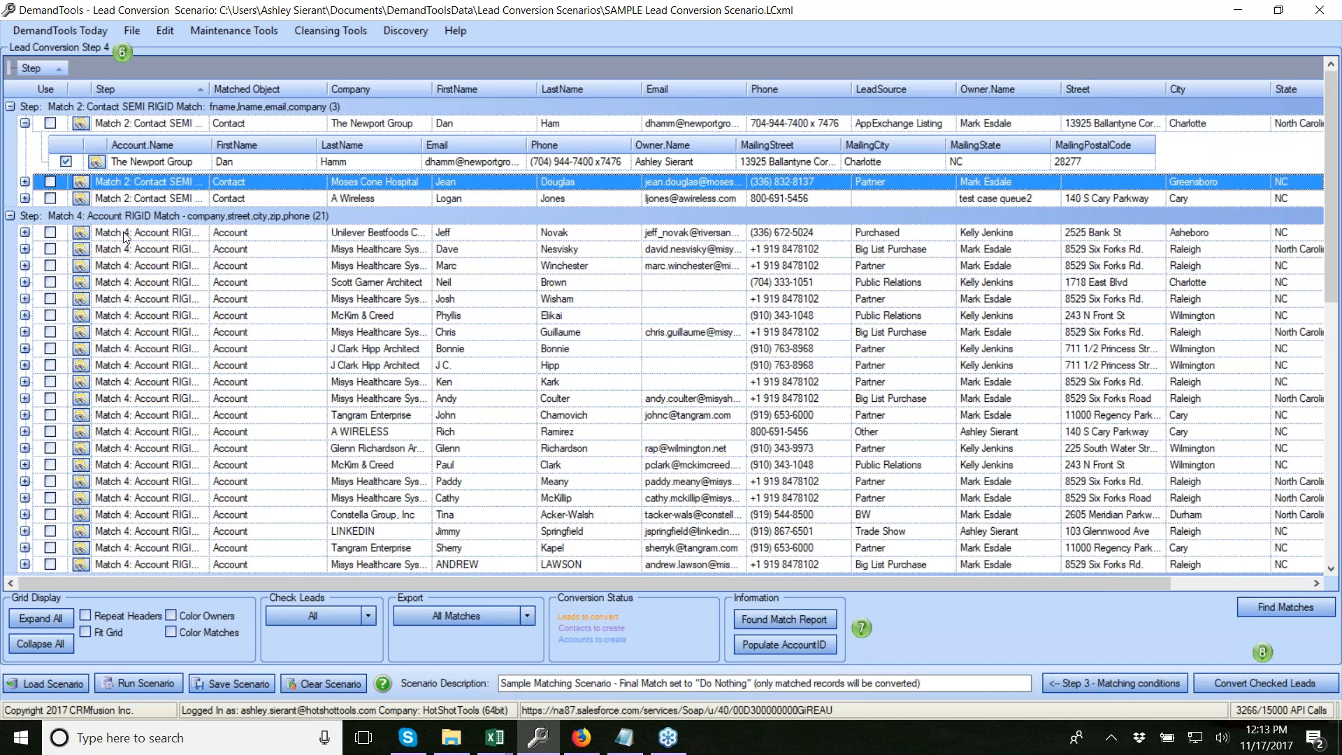
pyautogui.click(26, 235)
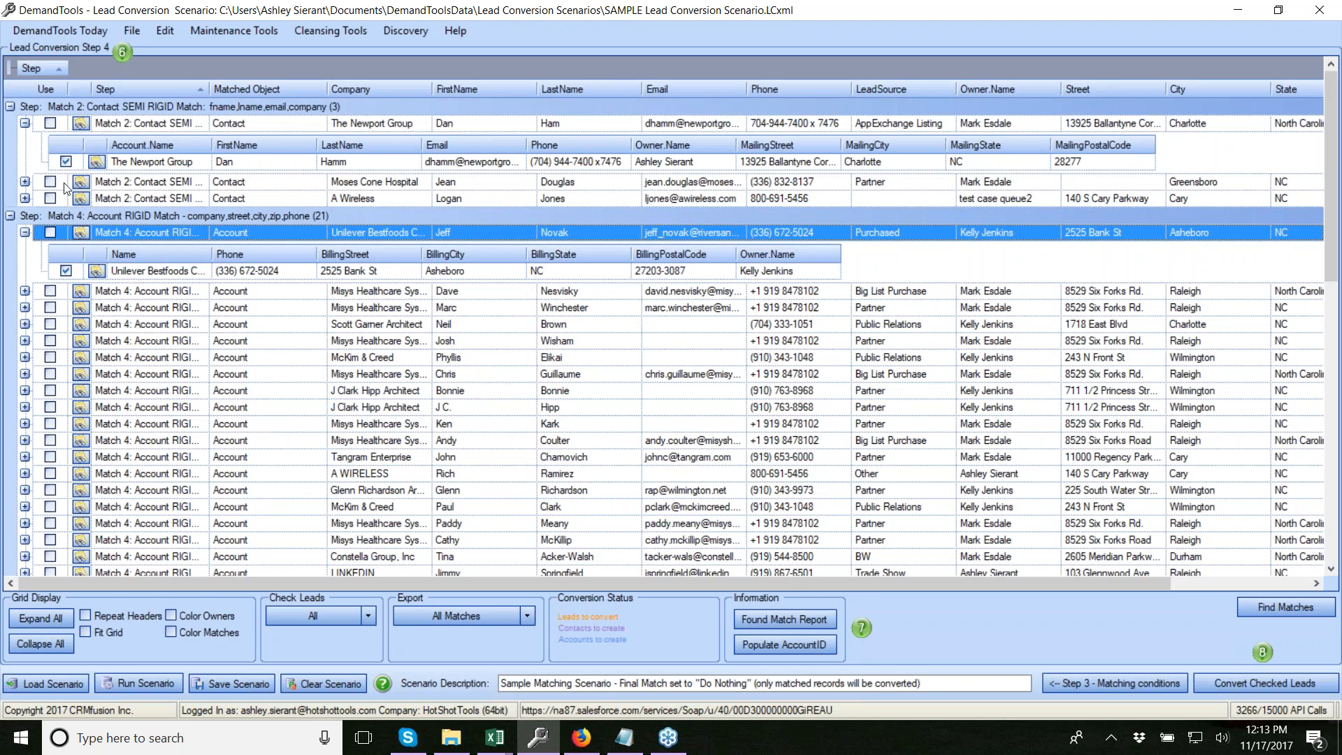
pyautogui.click(25, 232)
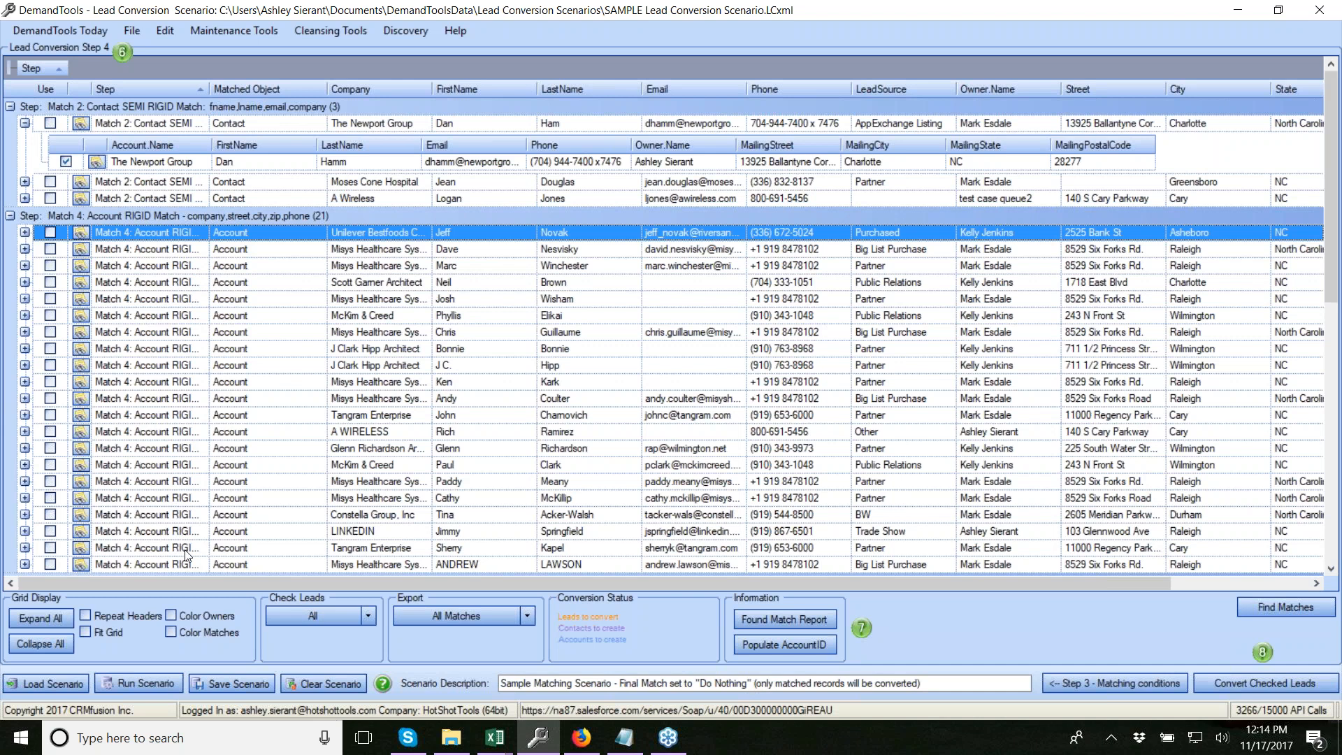
# Step back to Step 1 and clear the scenario, removing all conditions and the description
pyautogui.click(1093, 683)
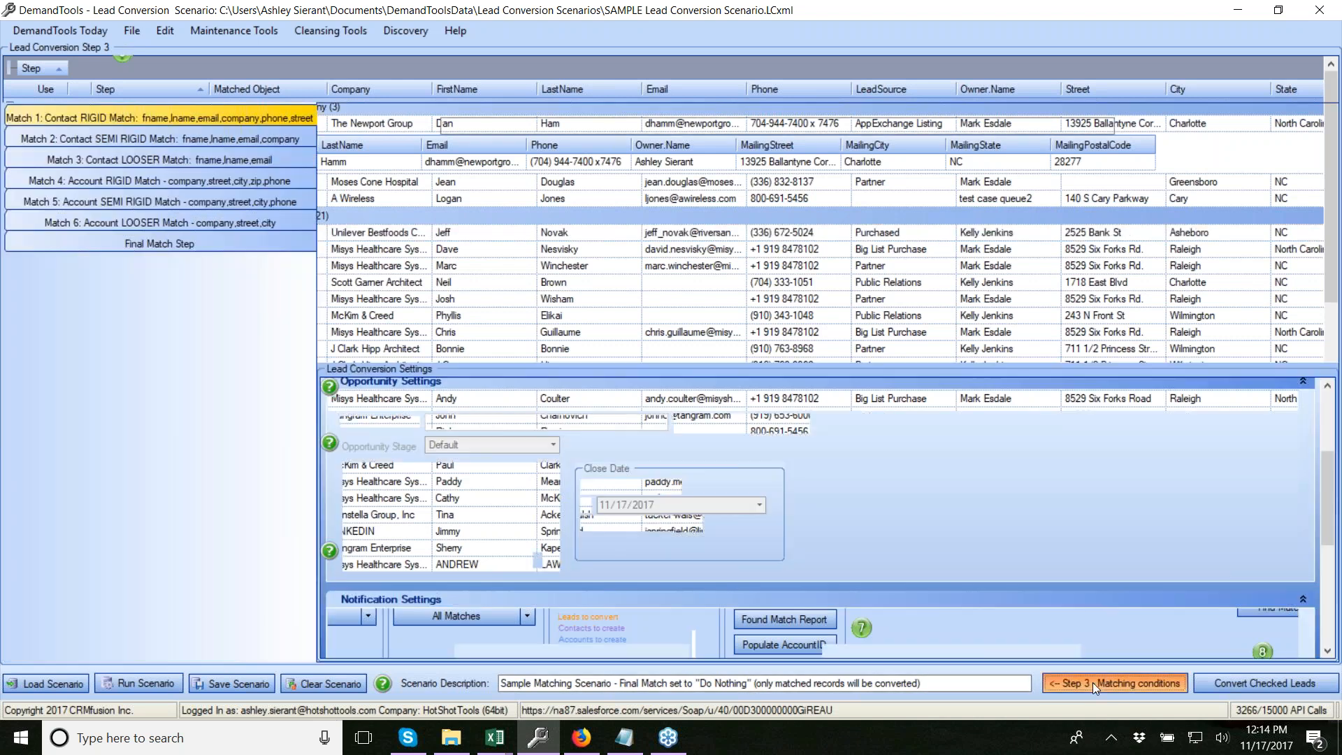
pyautogui.click(1092, 682)
pyautogui.click(1093, 682)
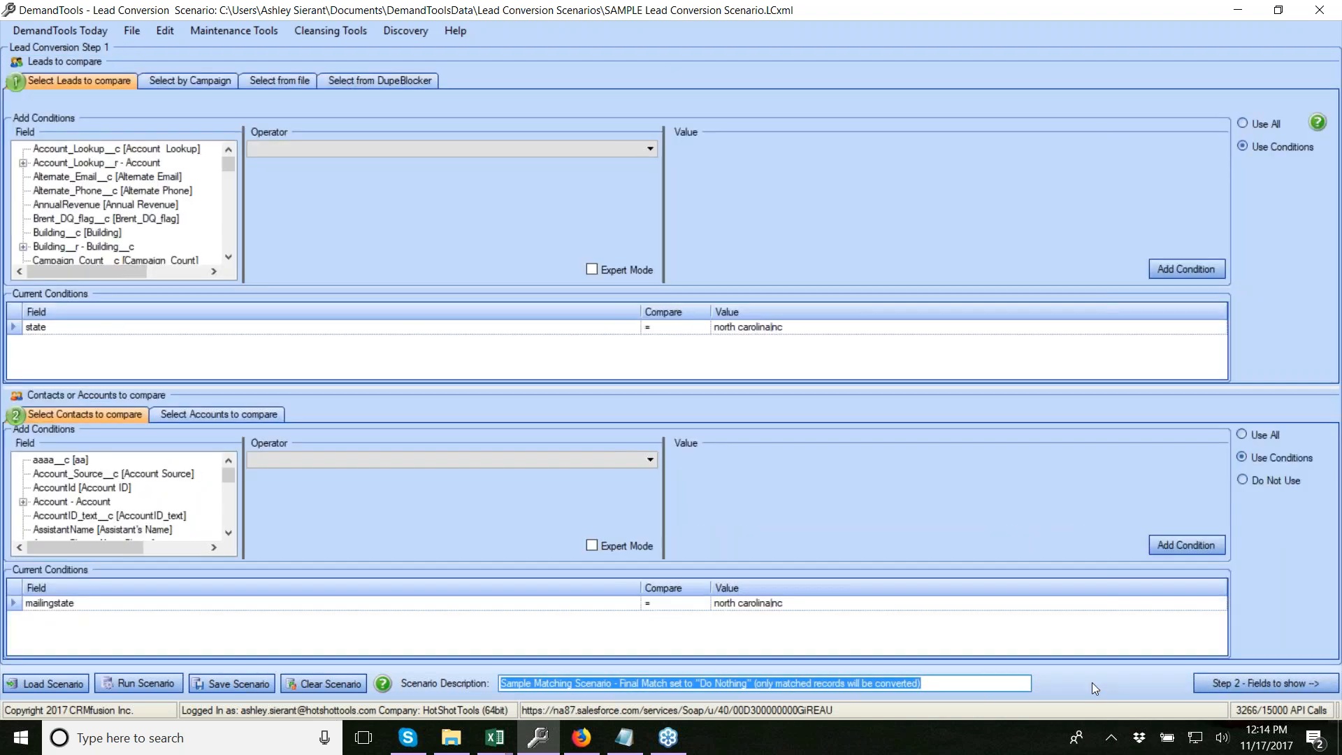
pyautogui.click(343, 681)
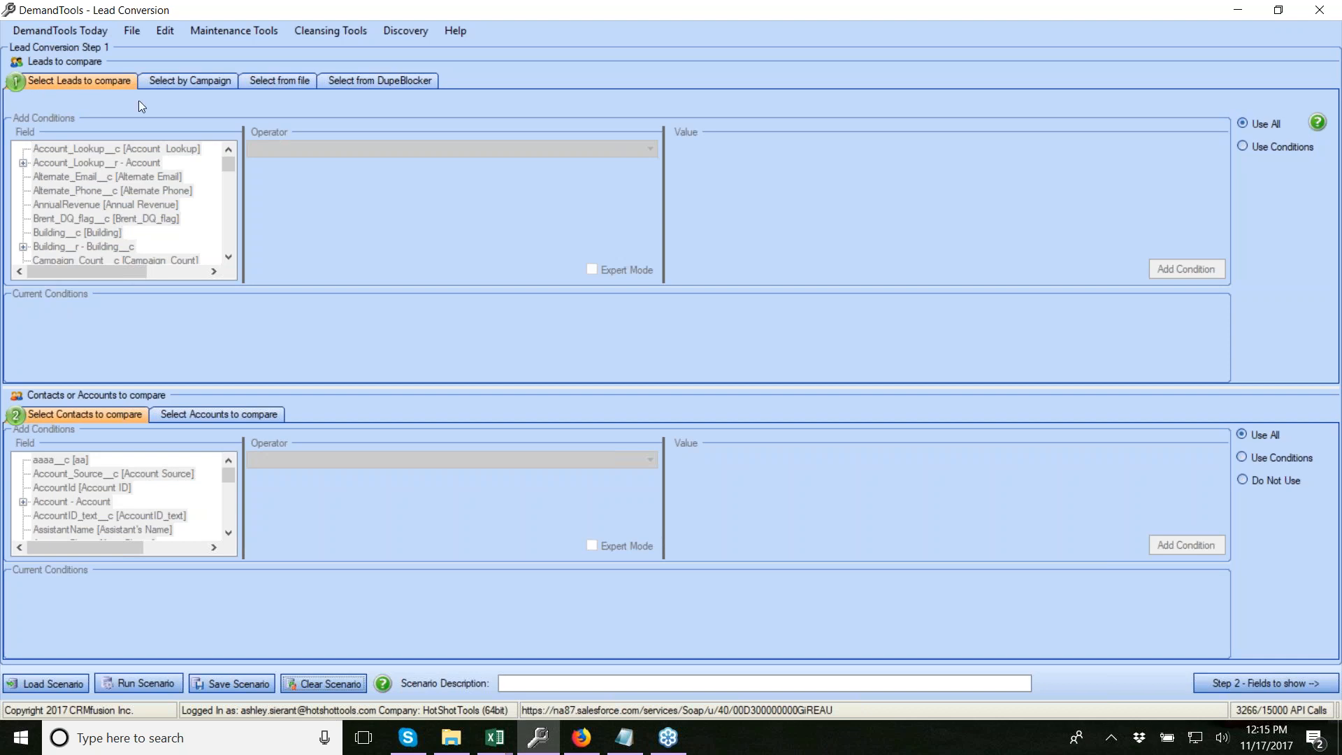
# Select leads by the first test campaign, limited to members with Responded status
pyautogui.click(195, 80)
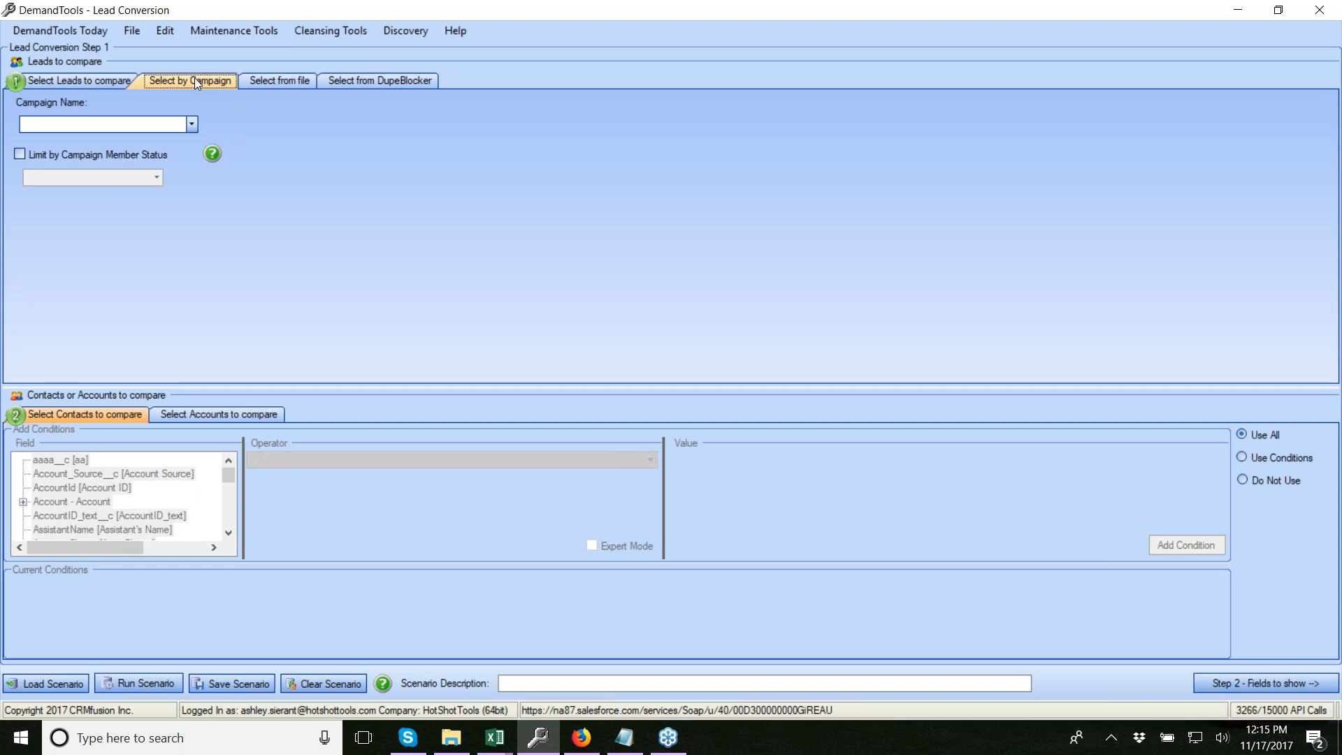
pyautogui.click(193, 124)
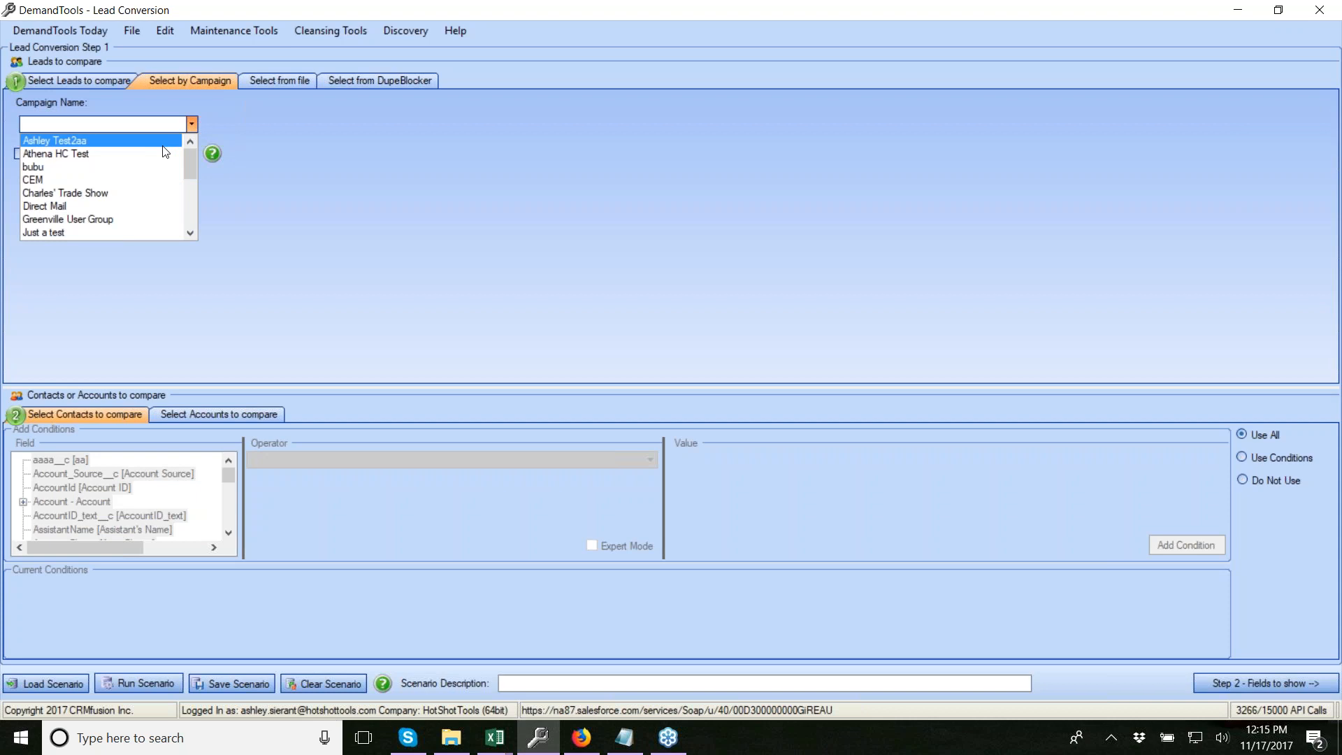
pyautogui.click(162, 146)
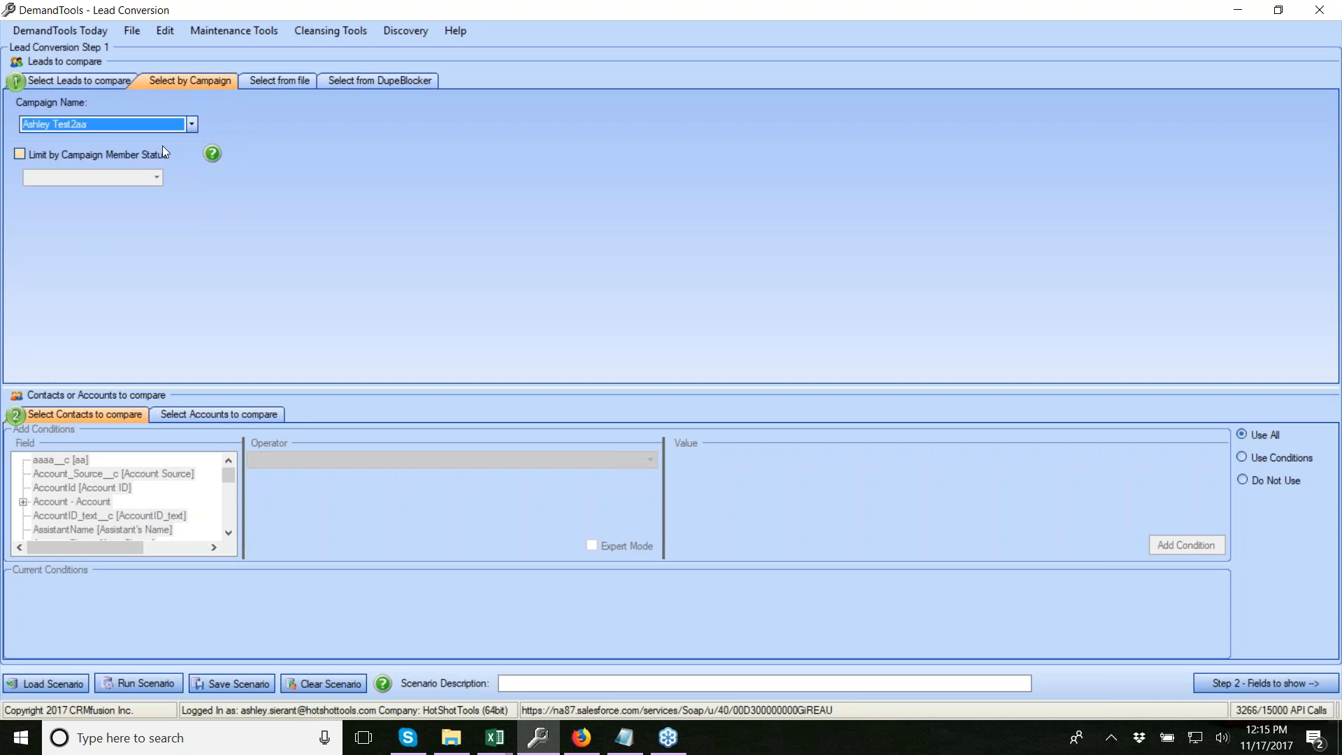
pyautogui.click(21, 154)
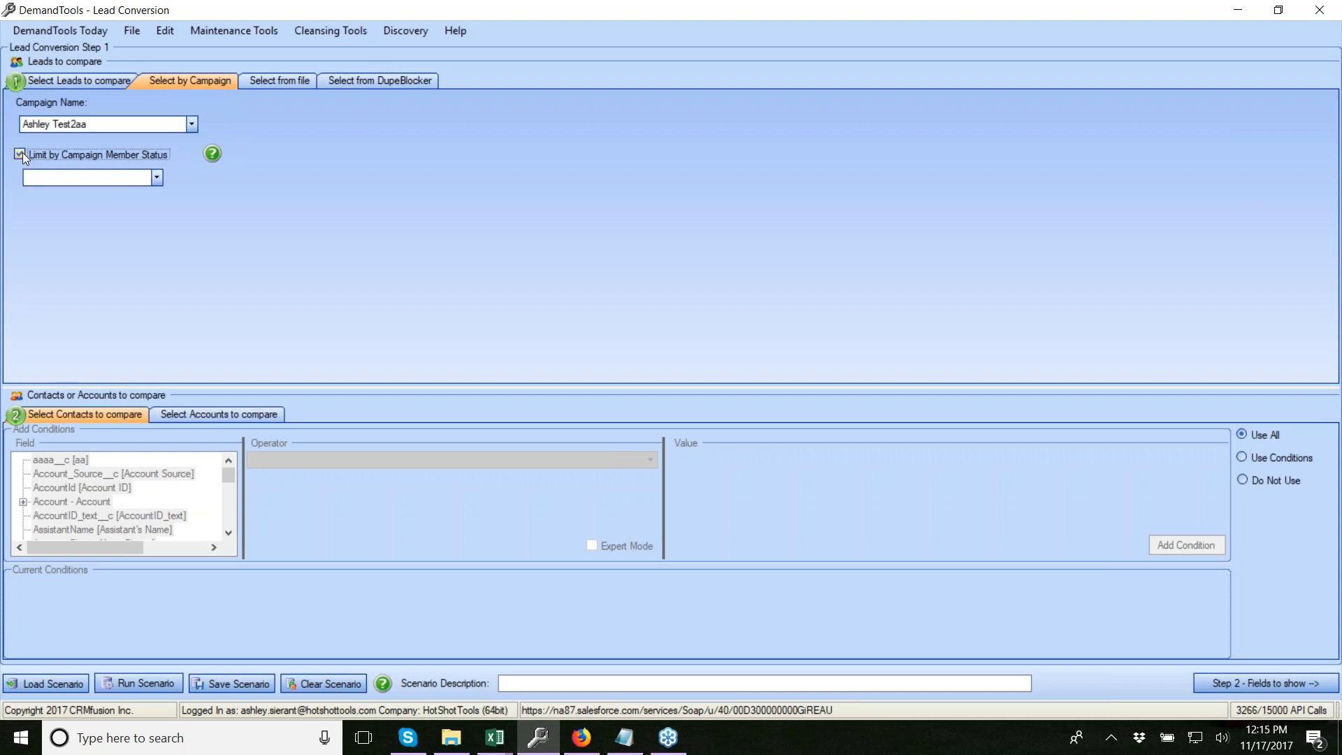
pyautogui.click(158, 178)
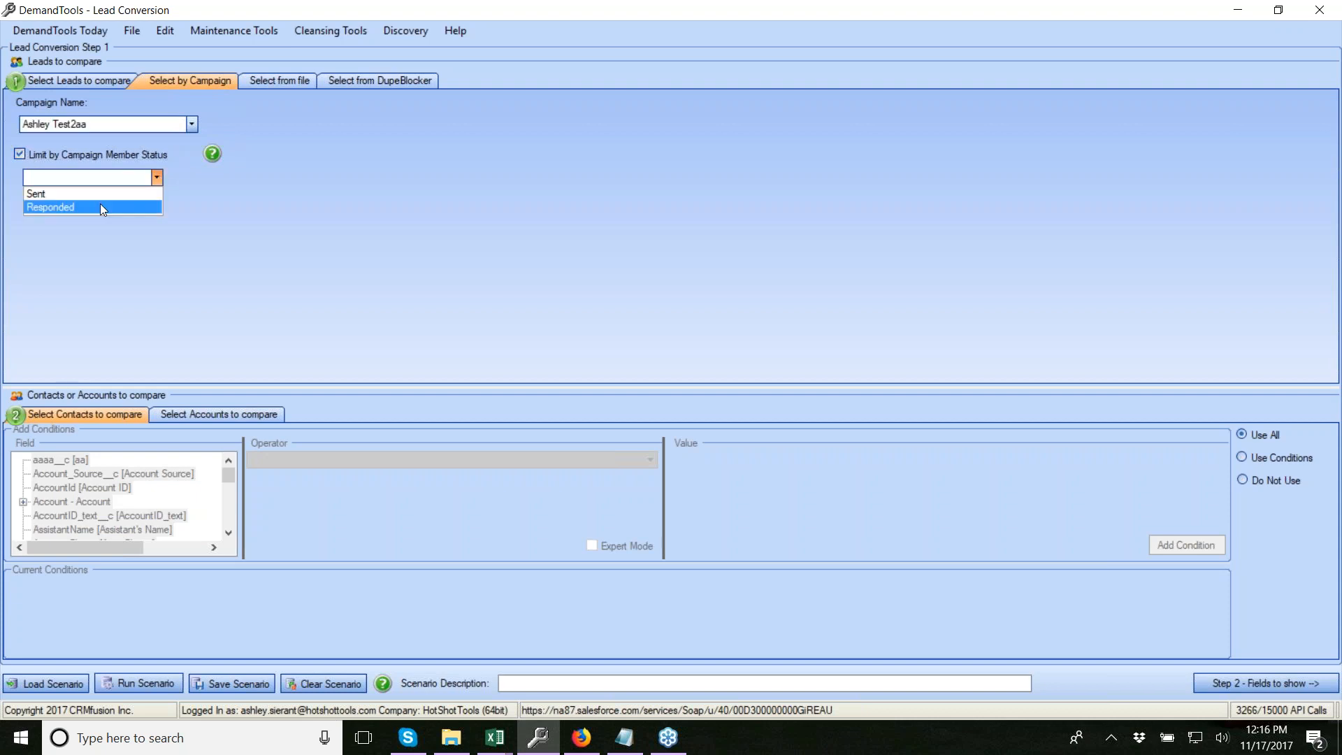
pyautogui.click(69, 207)
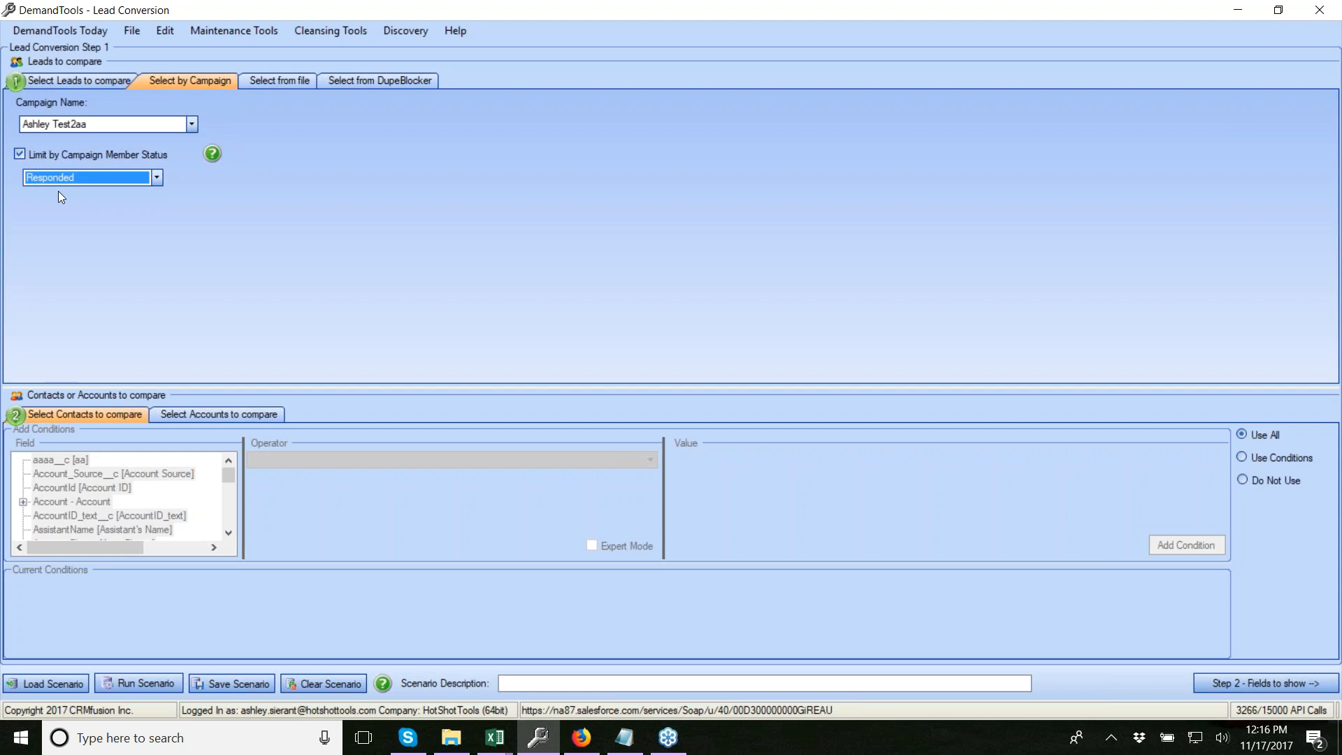
# Remove the member status limit, keep the same campaign, and switch to Select from file
pyautogui.click(20, 154)
pyautogui.click(191, 124)
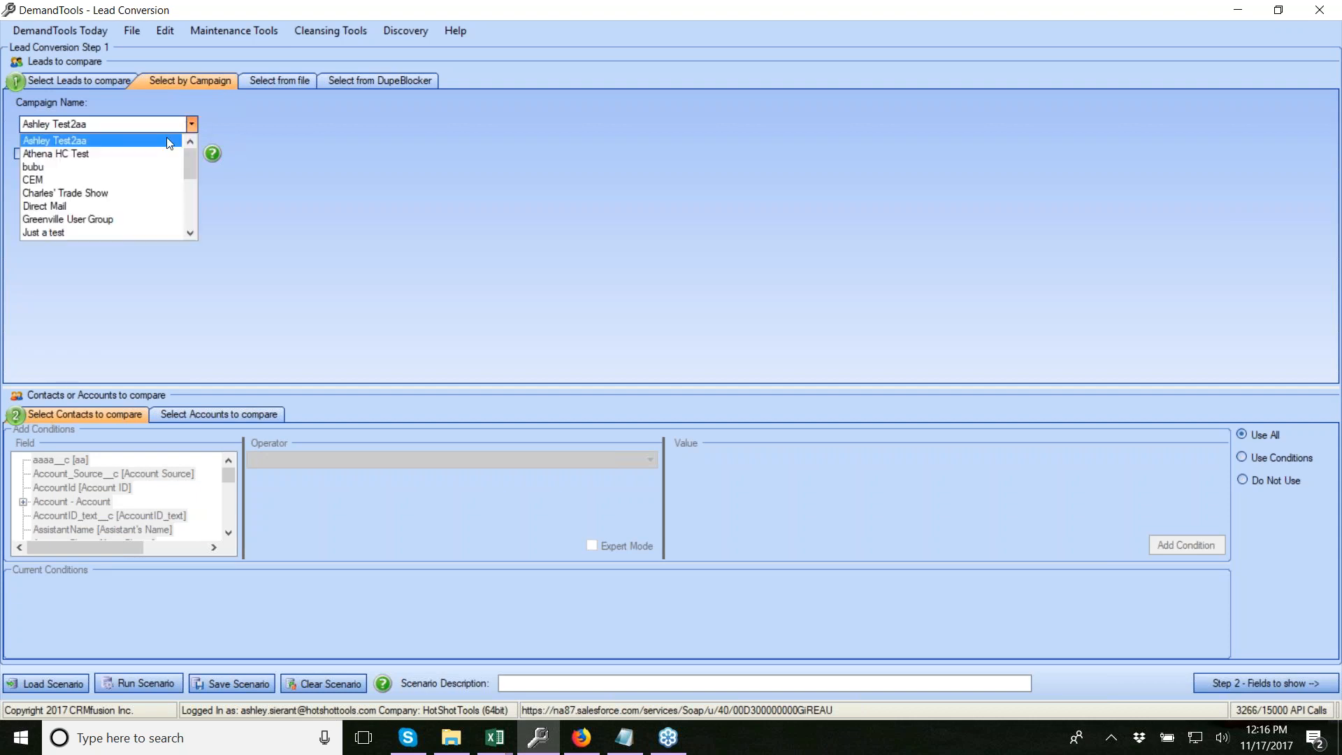
pyautogui.click(149, 129)
pyautogui.click(276, 80)
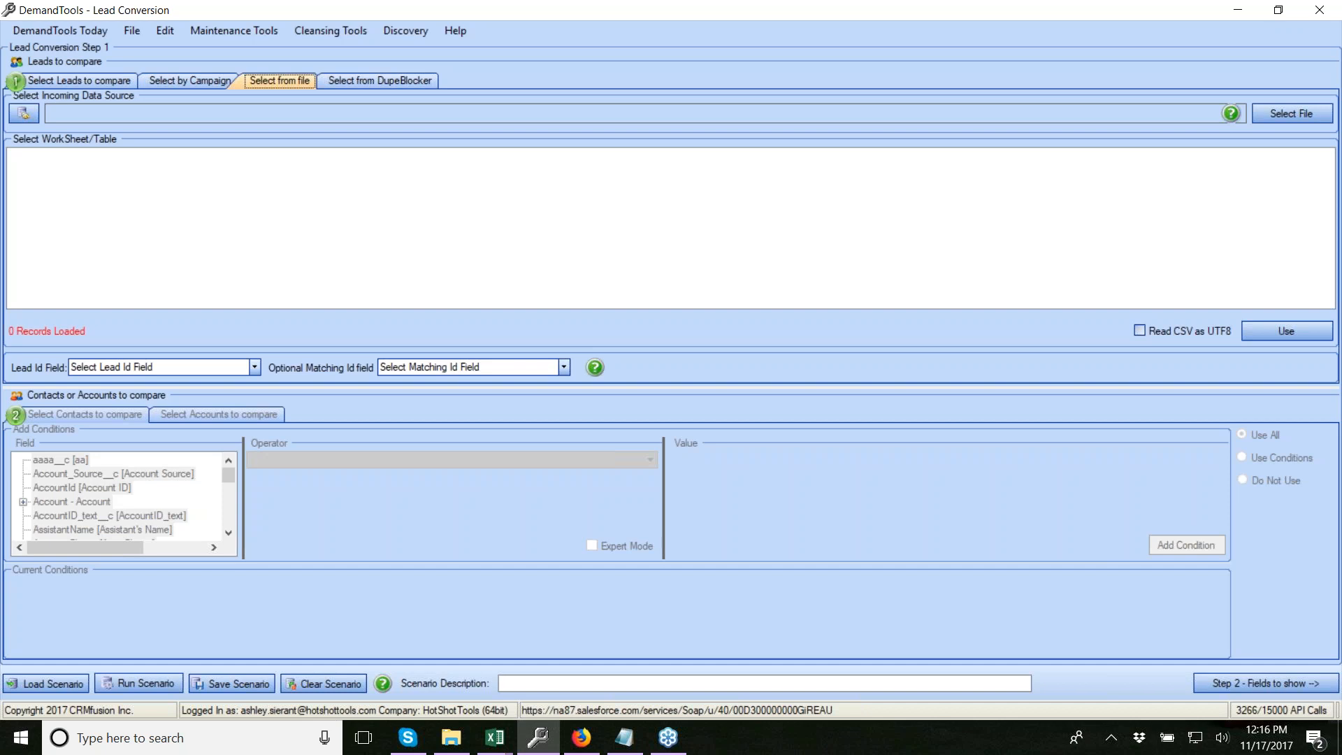
# Switch the Step 1 lead source to the four listed DupeBlocker scenarios
pyautogui.click(355, 83)
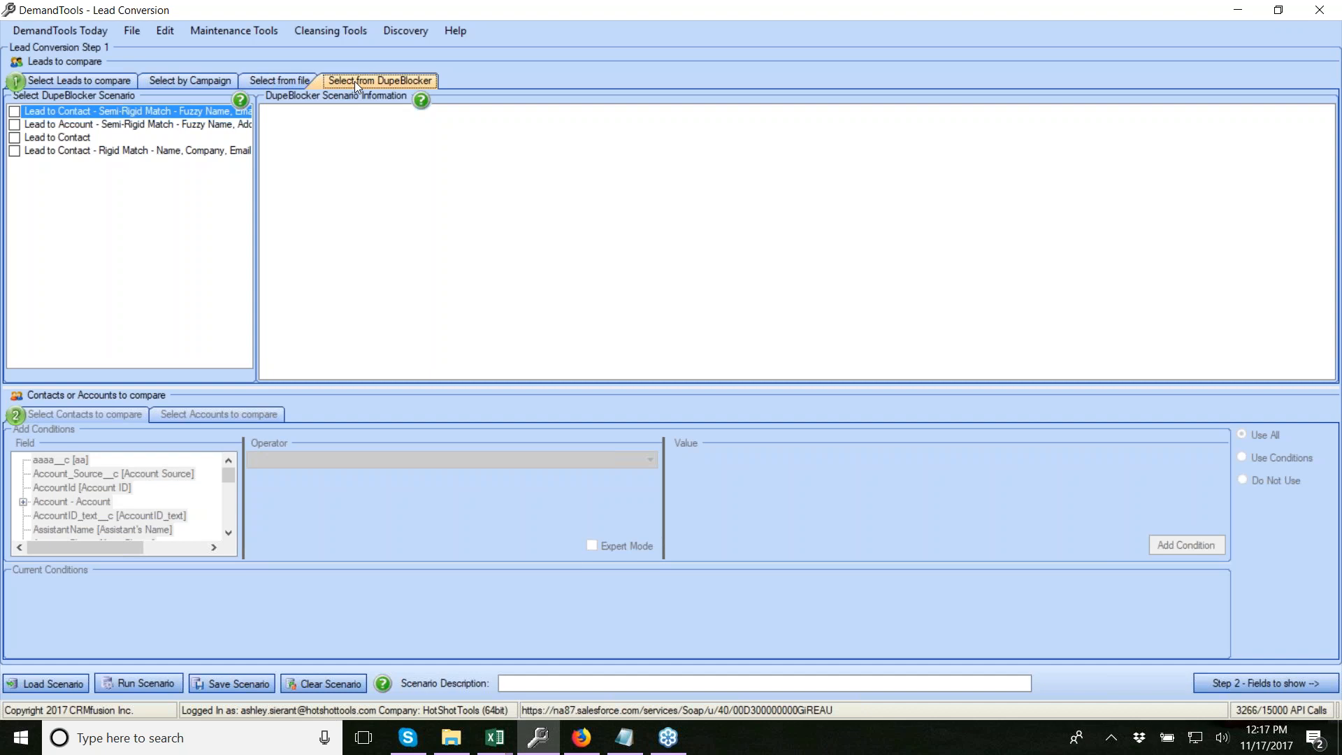
# Review the semi-rigid and rigid lead-to-contact scenarios' warning and duplicate counts, then return to condition-based selection
pyautogui.click(14, 112)
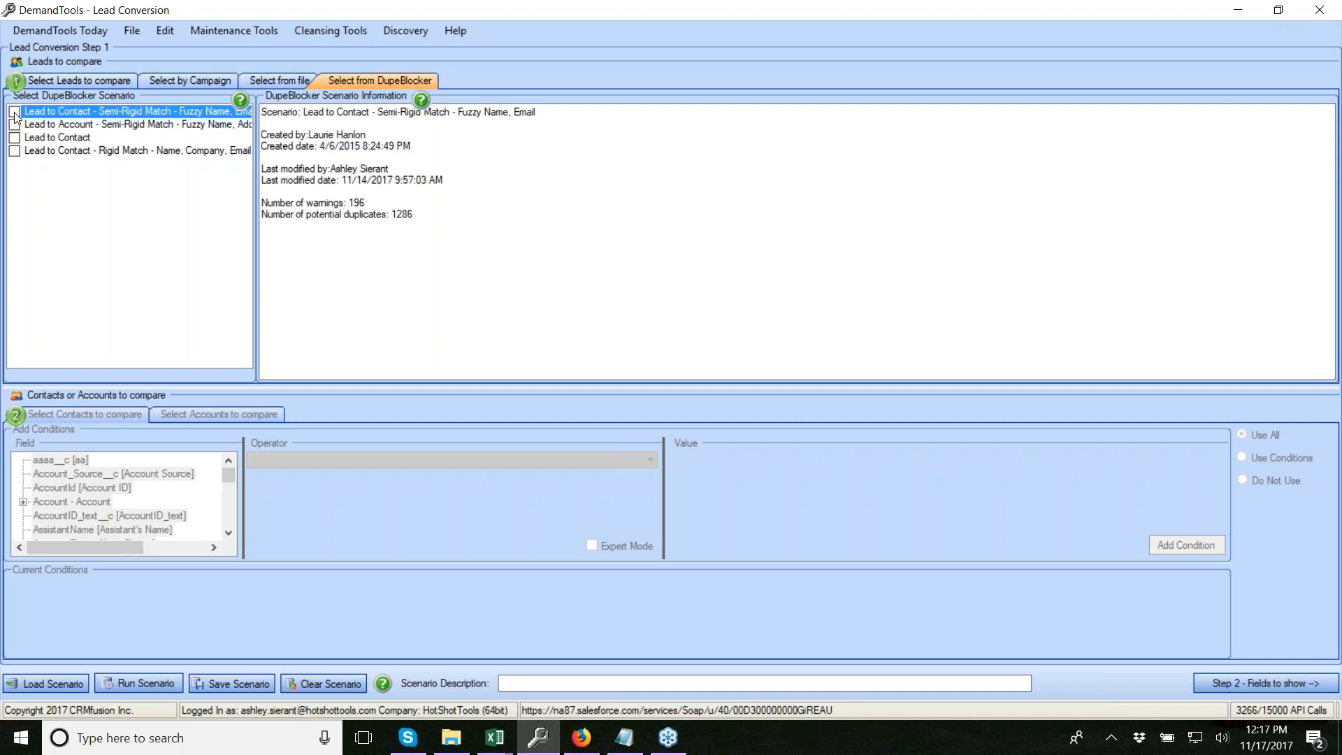
pyautogui.click(15, 112)
pyautogui.moveTo(262, 200); pyautogui.dragTo(412, 225)
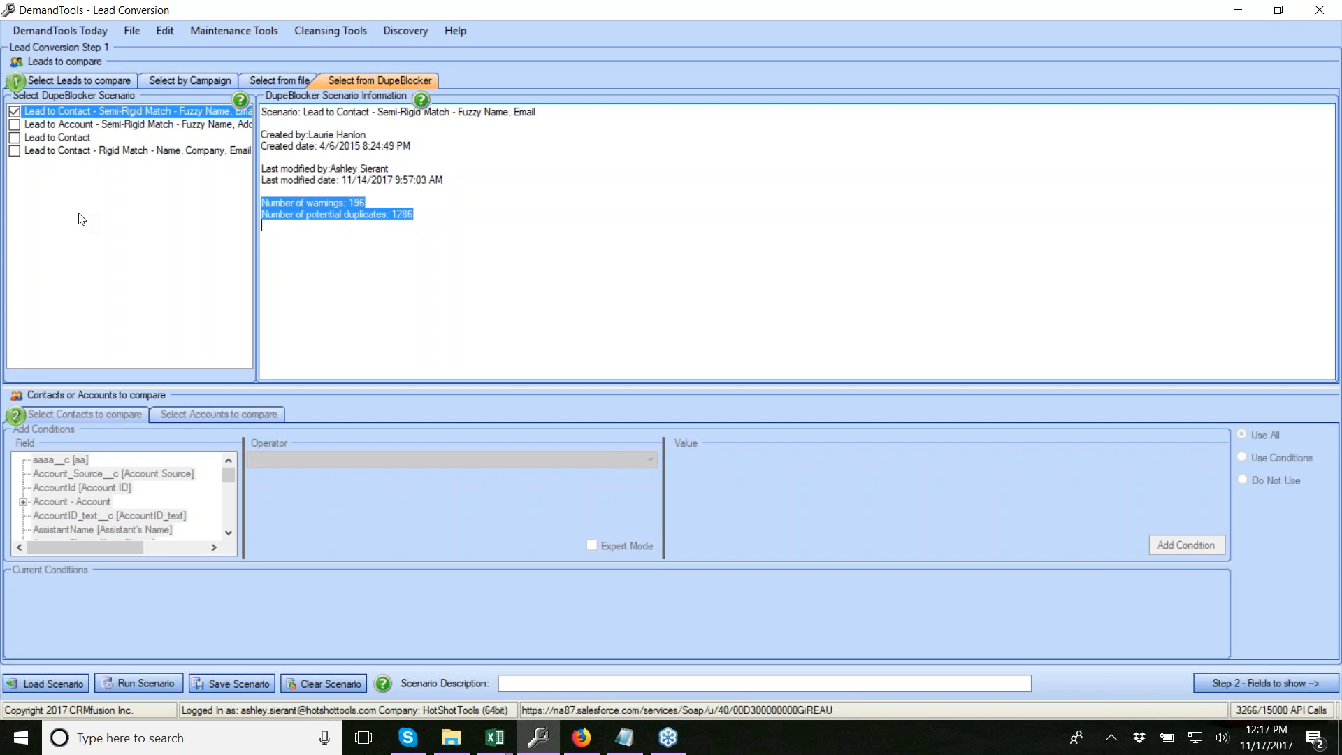
pyautogui.click(143, 151)
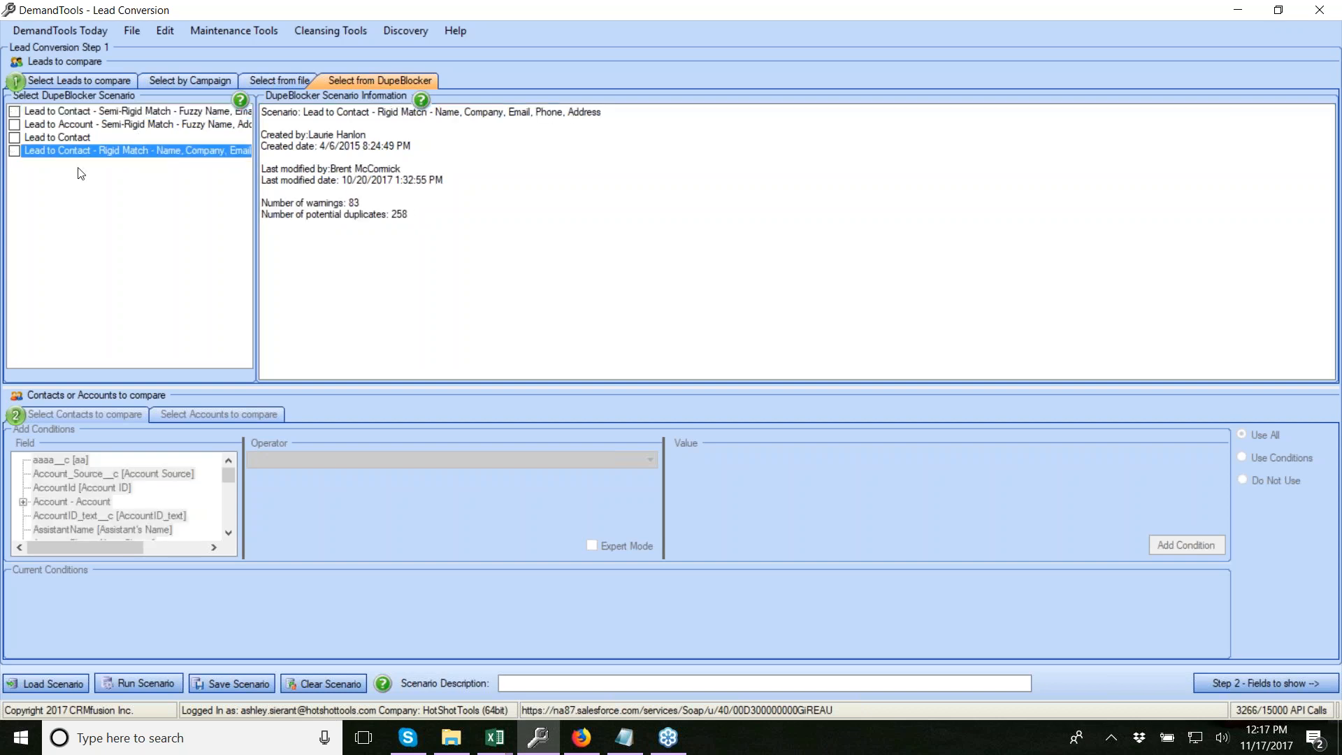
pyautogui.click(83, 79)
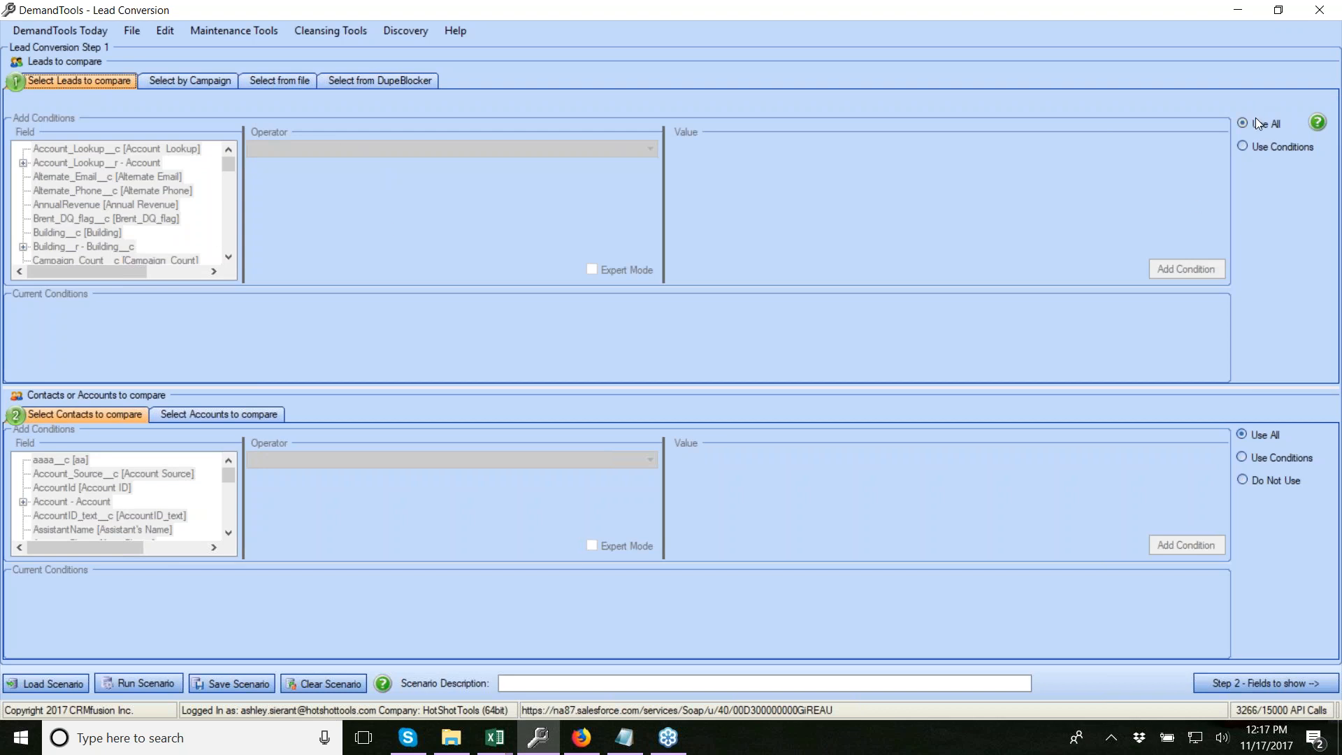
# Switch lead selection to conditions and choose Owner Name as the lead field
pyautogui.click(1269, 149)
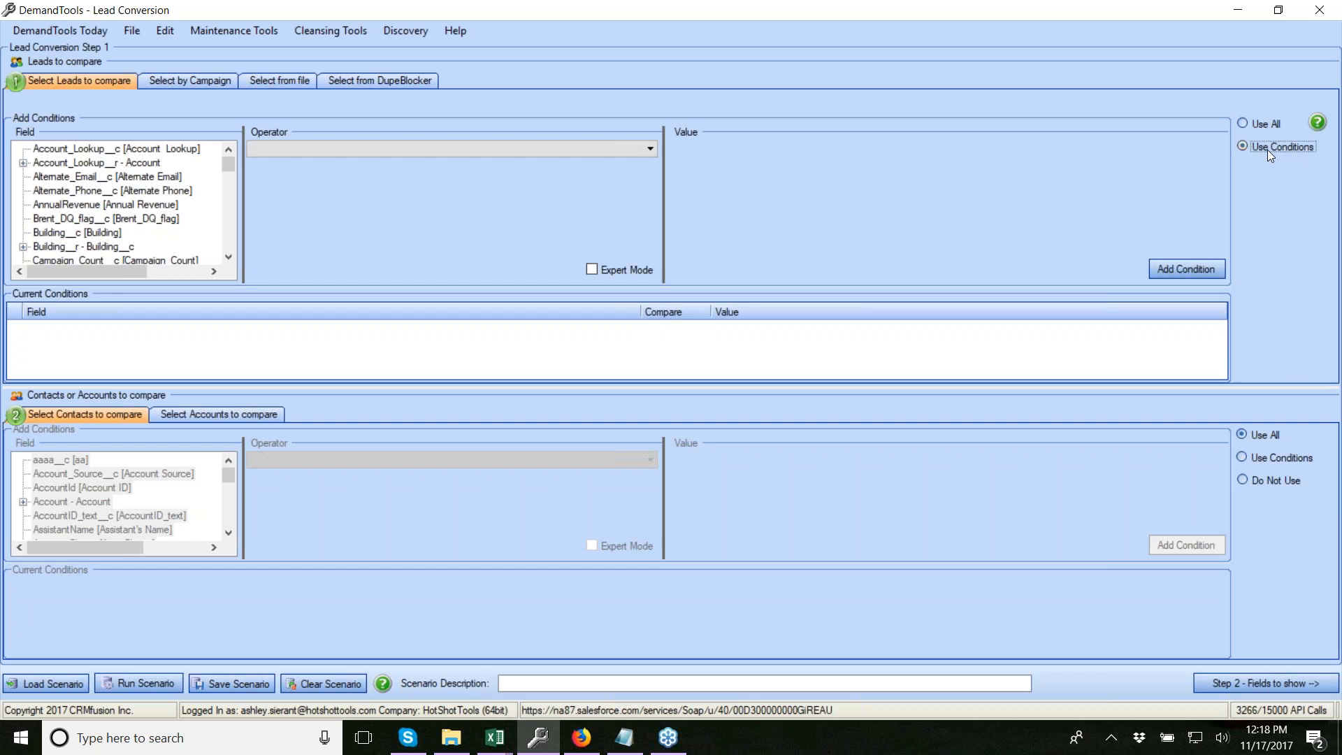
pyautogui.click(105, 176)
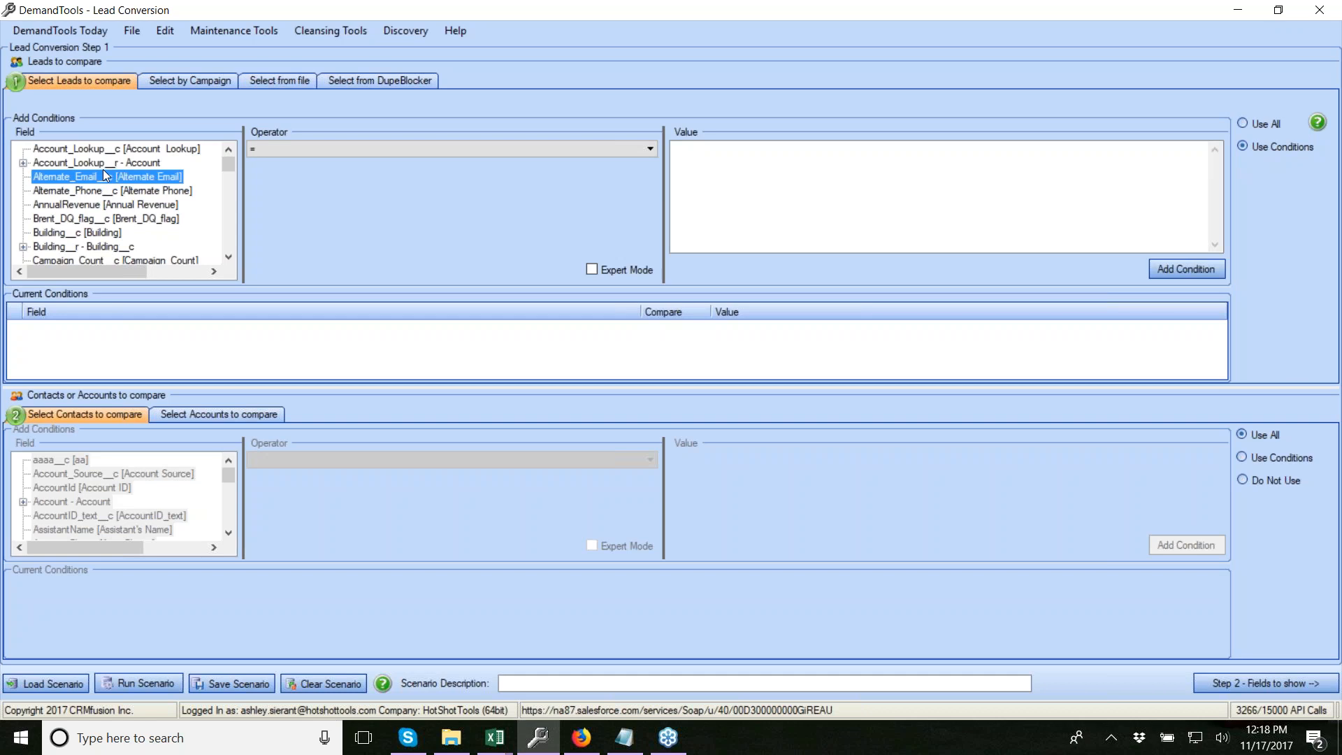
pyautogui.press('o')
pyautogui.press('o')
pyautogui.press('o')
pyautogui.press('o')
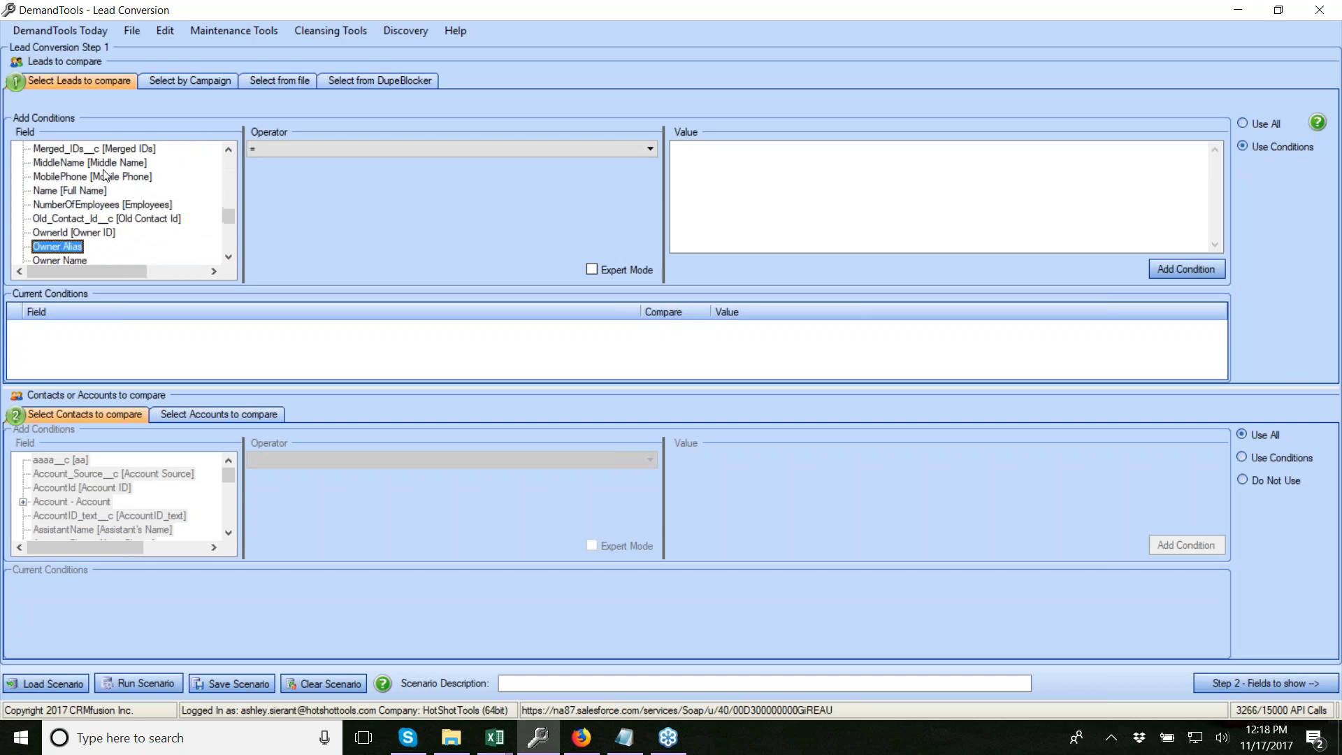
pyautogui.click(65, 247)
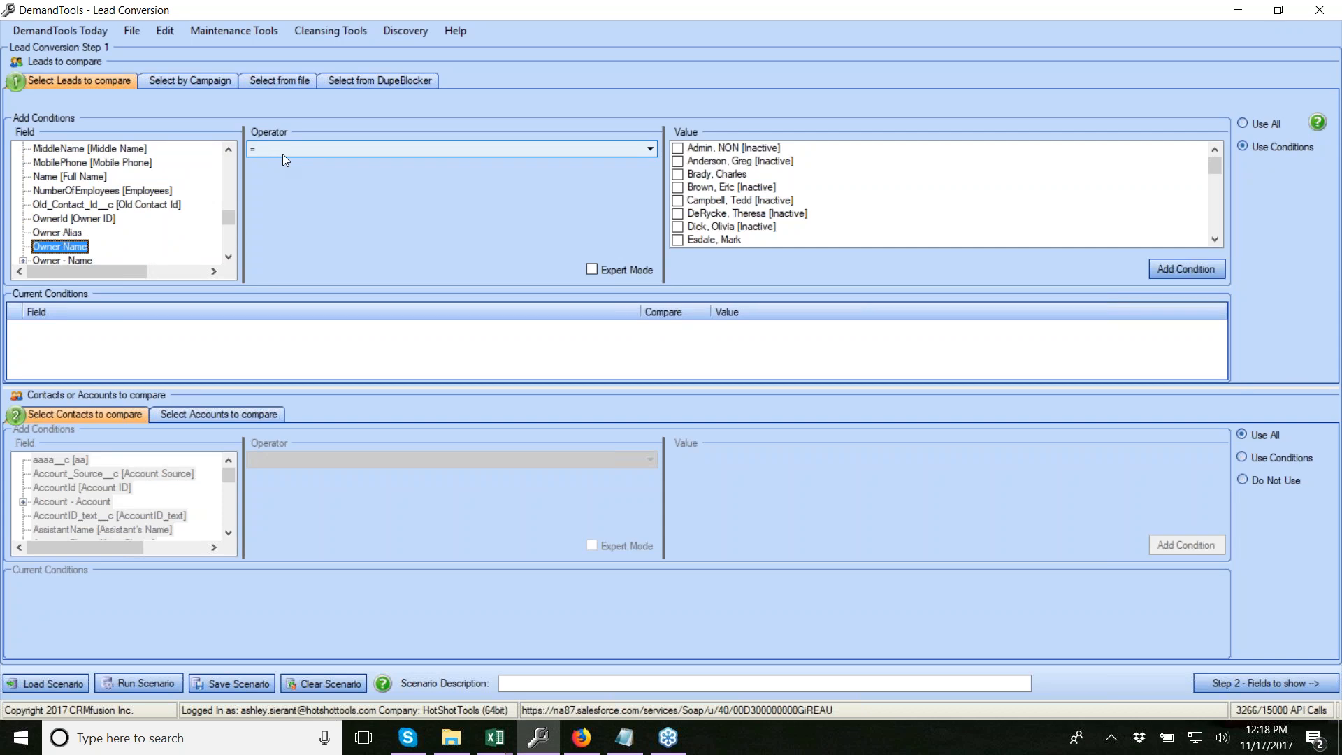
# Tick four lead owners and add the ownerid = condition
pyautogui.click(704, 178)
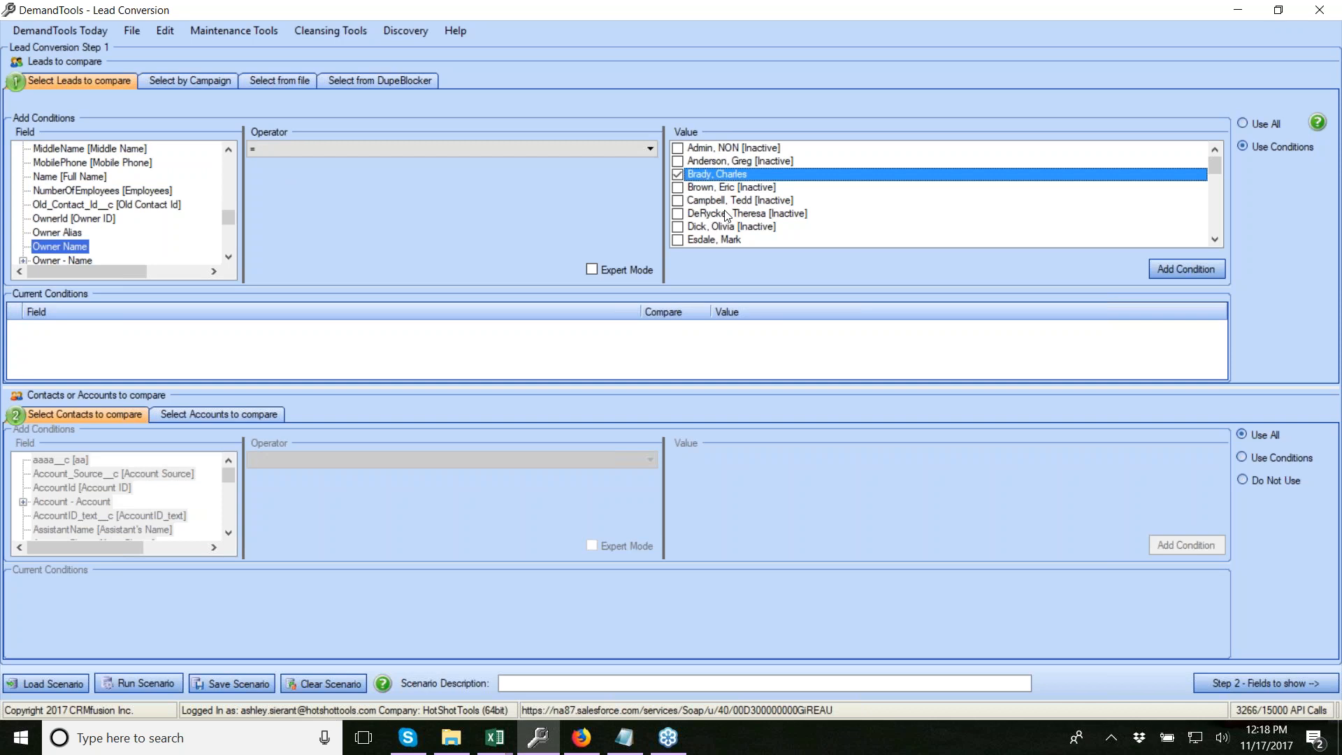
pyautogui.scroll(-2, 727, 213)
pyautogui.scroll(-1, 727, 213)
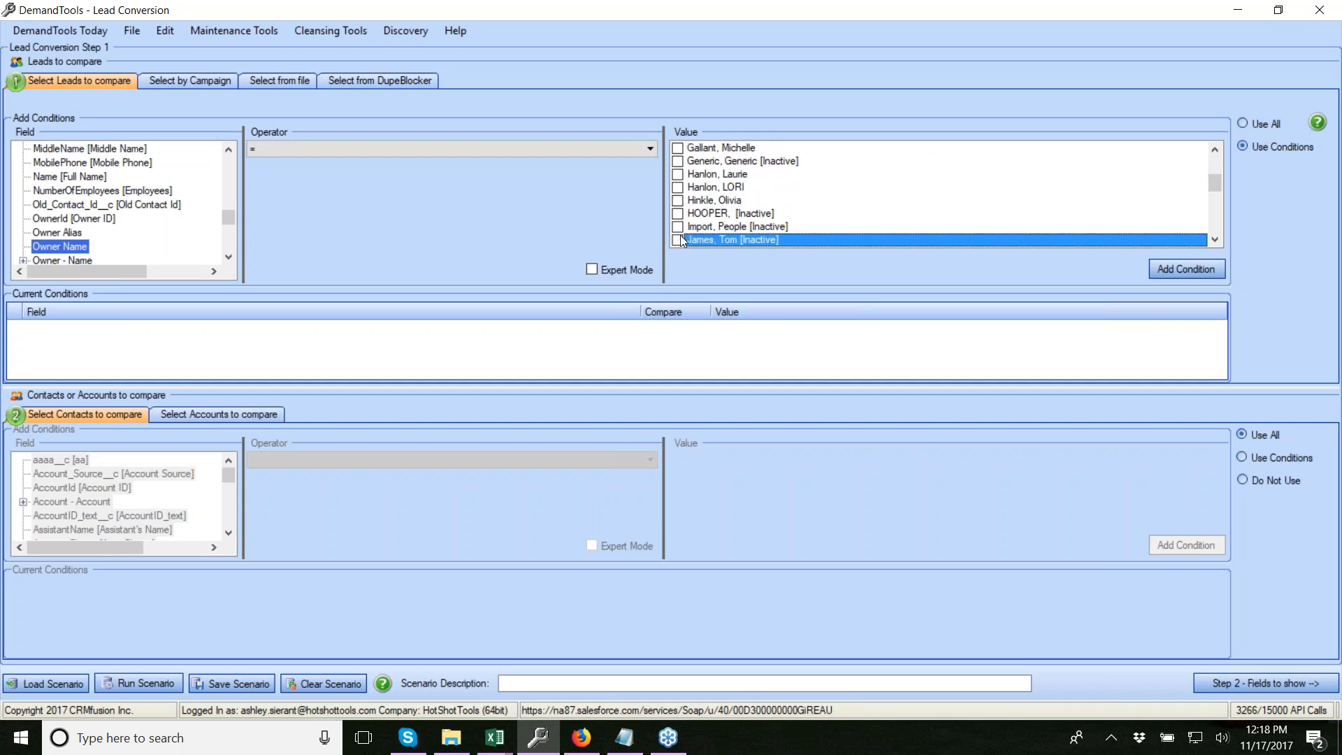
pyautogui.scroll(-1, 687, 240)
pyautogui.click(685, 213)
pyautogui.scroll(-5, 687, 209)
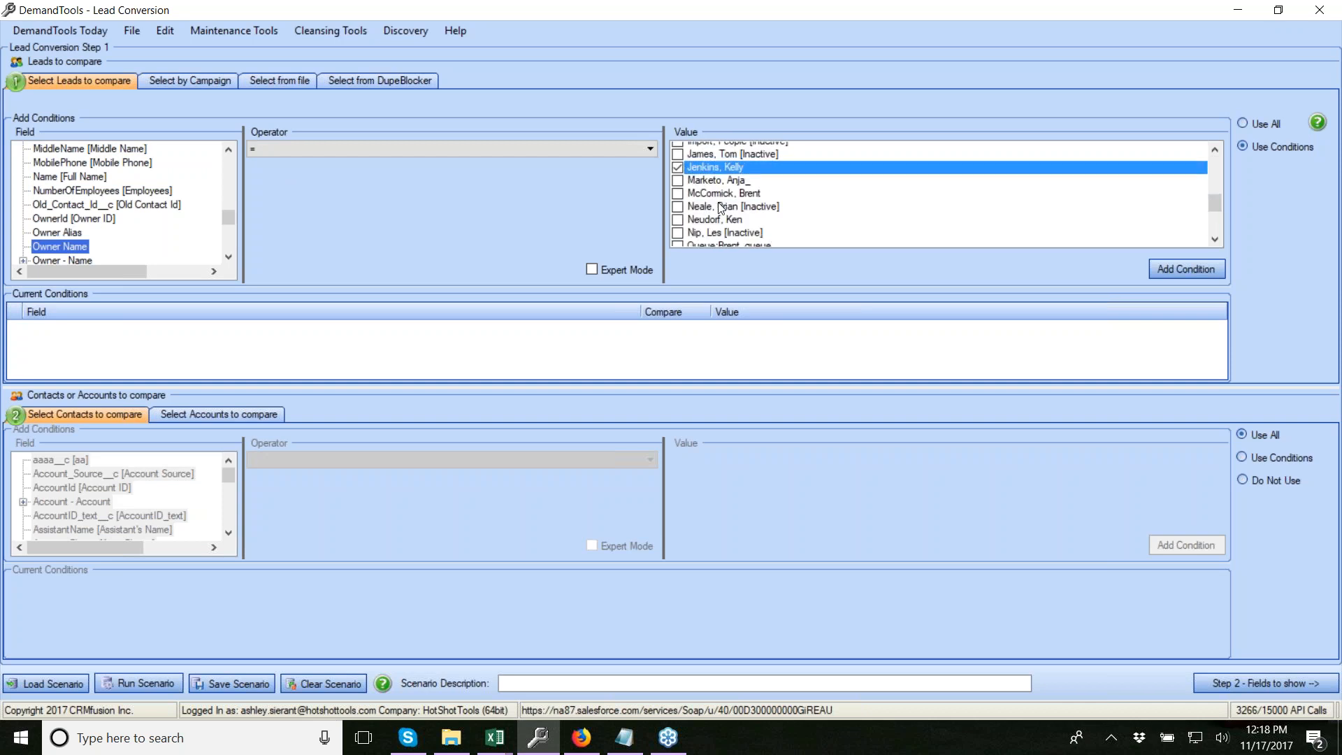
pyautogui.click(678, 188)
pyautogui.click(678, 213)
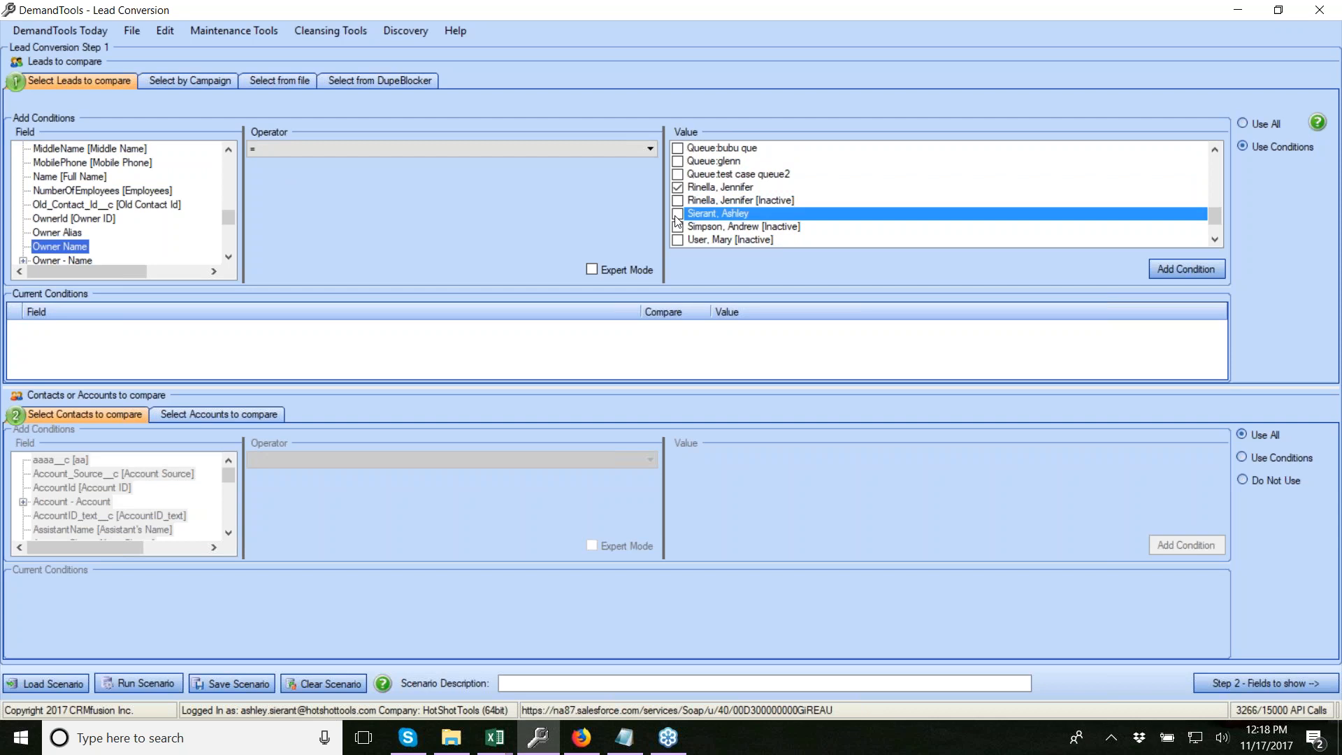
pyautogui.click(1195, 271)
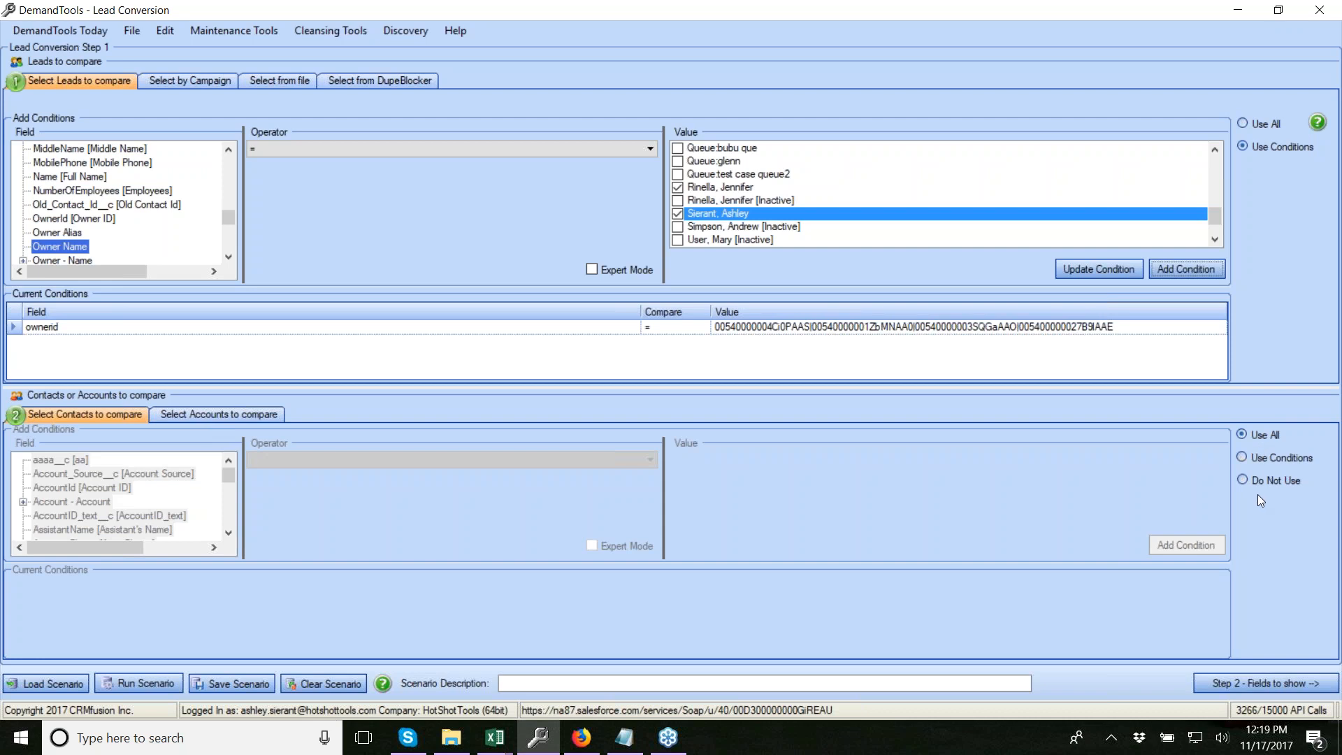
# Try the contact and account compare options, settling on Use Conditions for contacts
pyautogui.click(1244, 481)
pyautogui.click(1248, 437)
pyautogui.click(191, 413)
pyautogui.click(1259, 490)
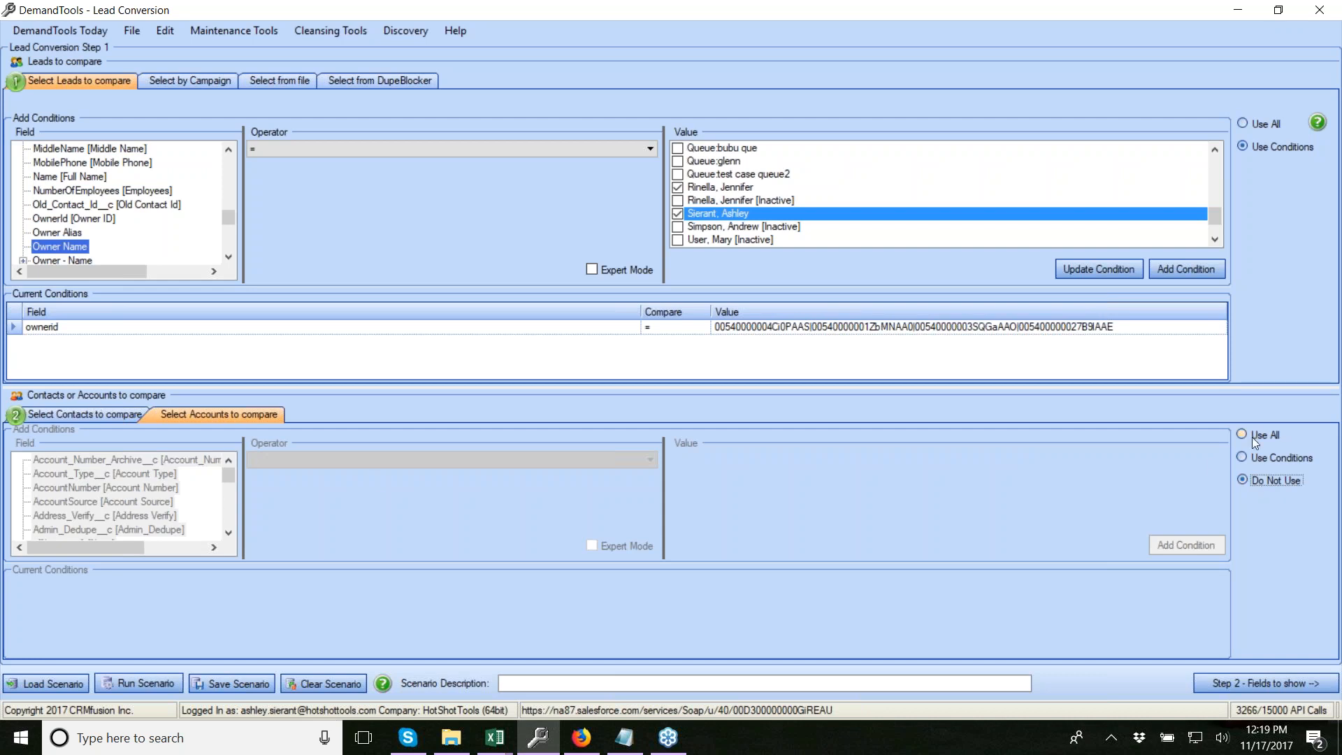
pyautogui.click(1244, 457)
pyautogui.click(73, 421)
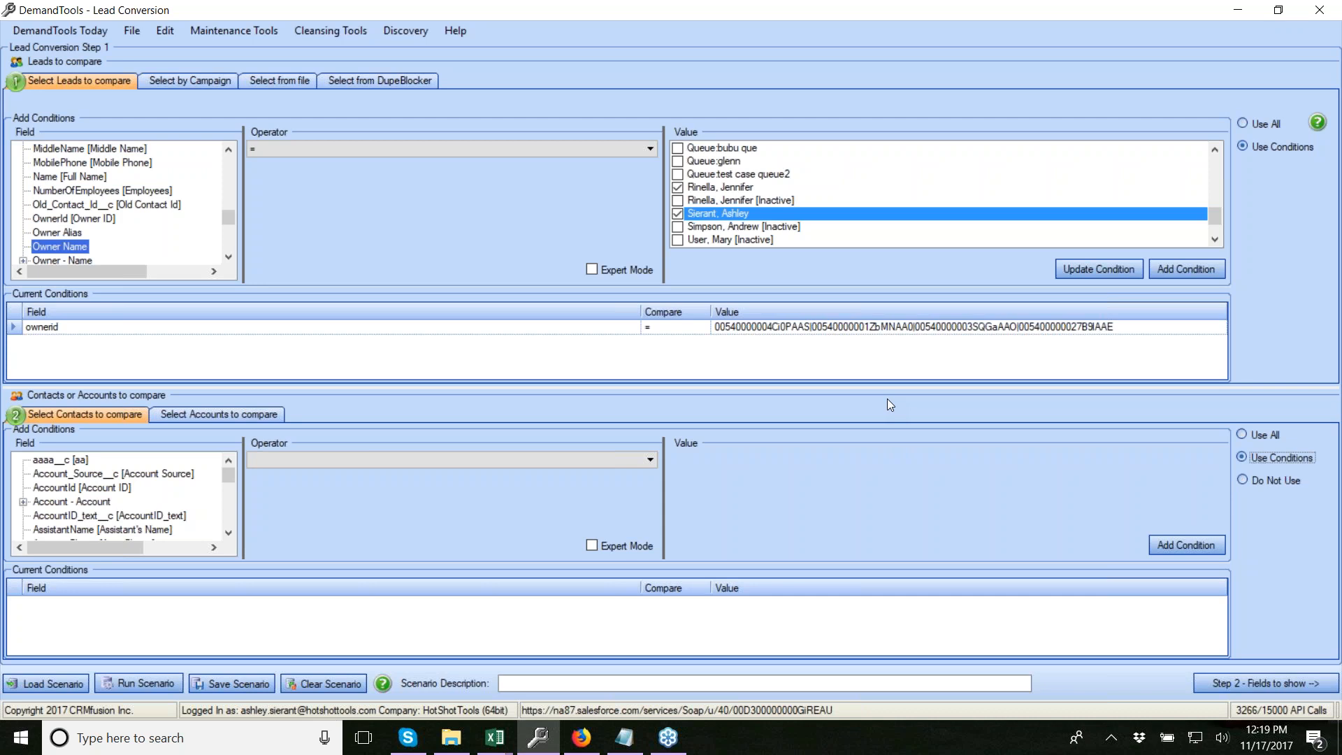
# Choose Owner Name as the contact condition field
pyautogui.click(89, 488)
pyautogui.press('o')
pyautogui.press('o')
pyautogui.press('o')
pyautogui.press('o')
pyautogui.press('o')
pyautogui.press('o')
pyautogui.press('o')
pyautogui.press('o')
pyautogui.press('o')
pyautogui.press('o')
pyautogui.press('o')
pyautogui.press('o')
pyautogui.press('o')
pyautogui.scroll(-1, 70, 531)
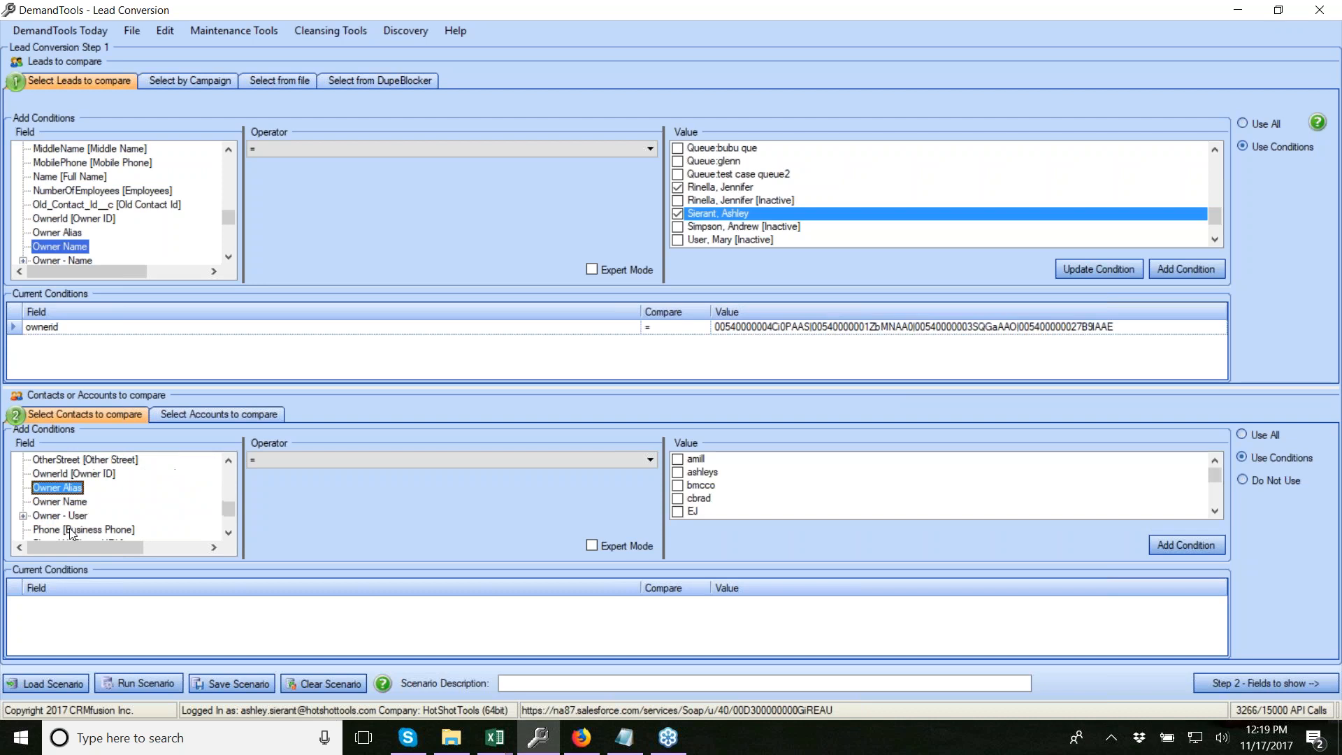
pyautogui.click(74, 503)
# Tick the same four active owners, skipping the inactive duplicate, and add the contact Owner Name condition
pyautogui.click(730, 489)
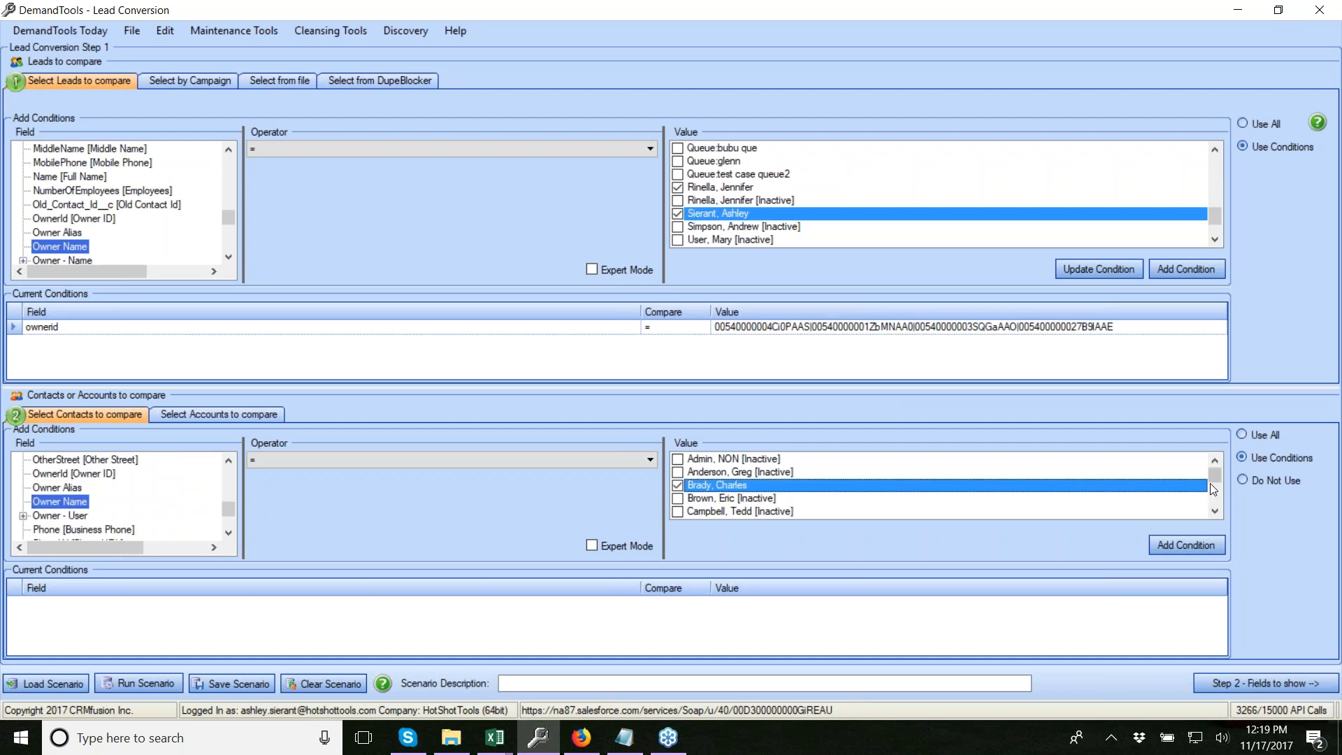
pyautogui.scroll(-3, 1213, 489)
pyautogui.click(730, 497)
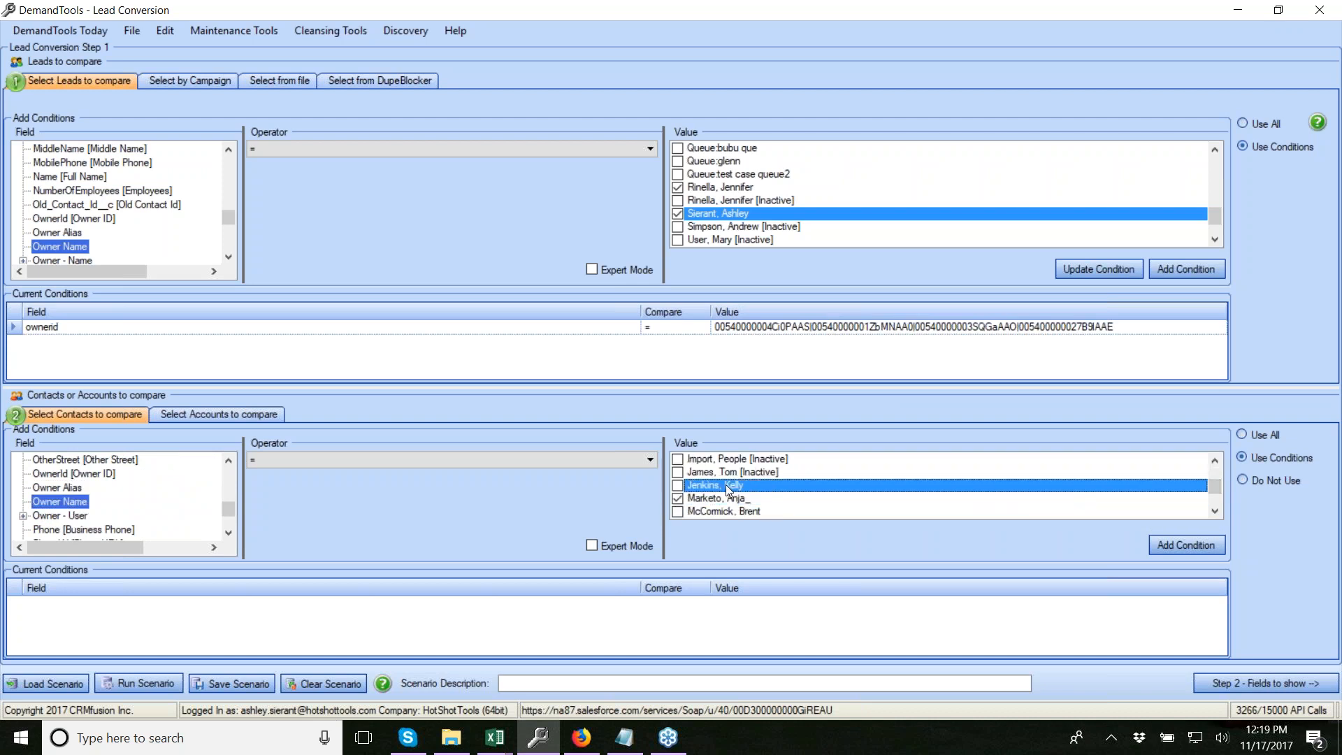
pyautogui.scroll(-3, 1220, 498)
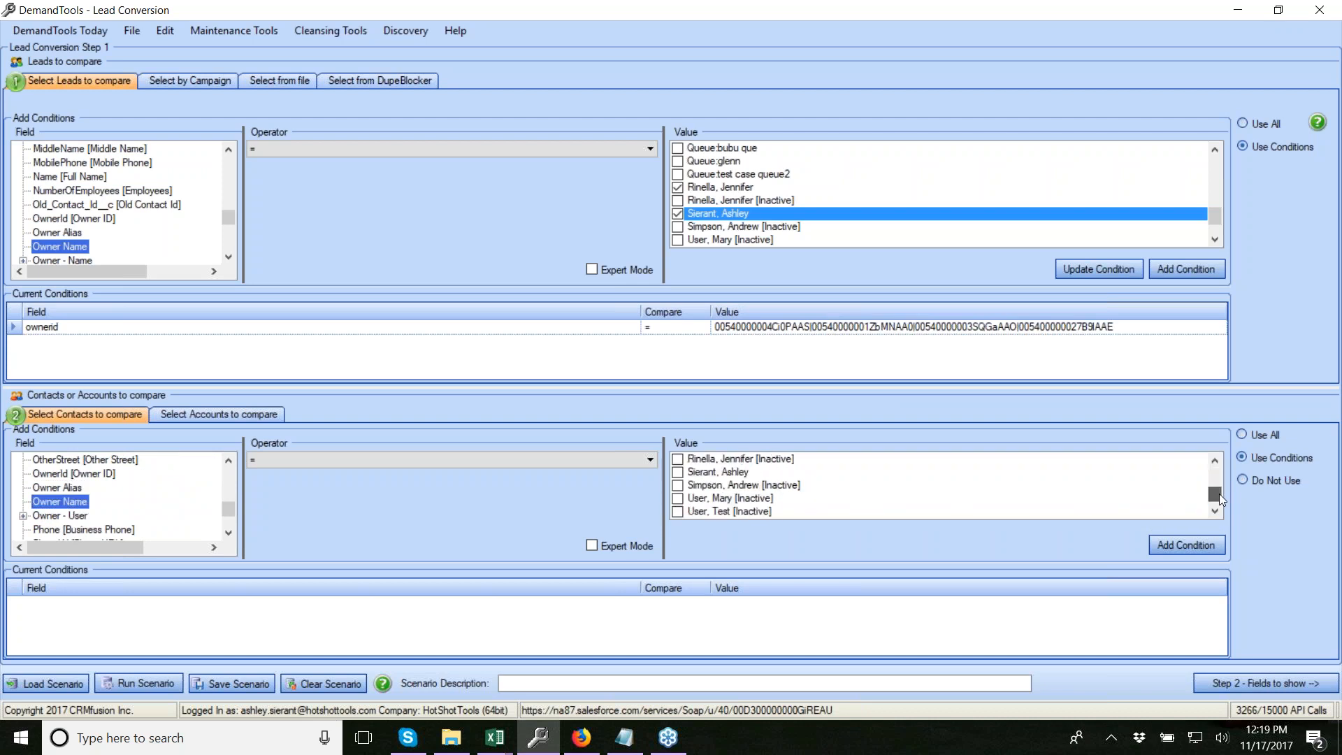
pyautogui.click(707, 461)
pyautogui.scroll(1, 792, 470)
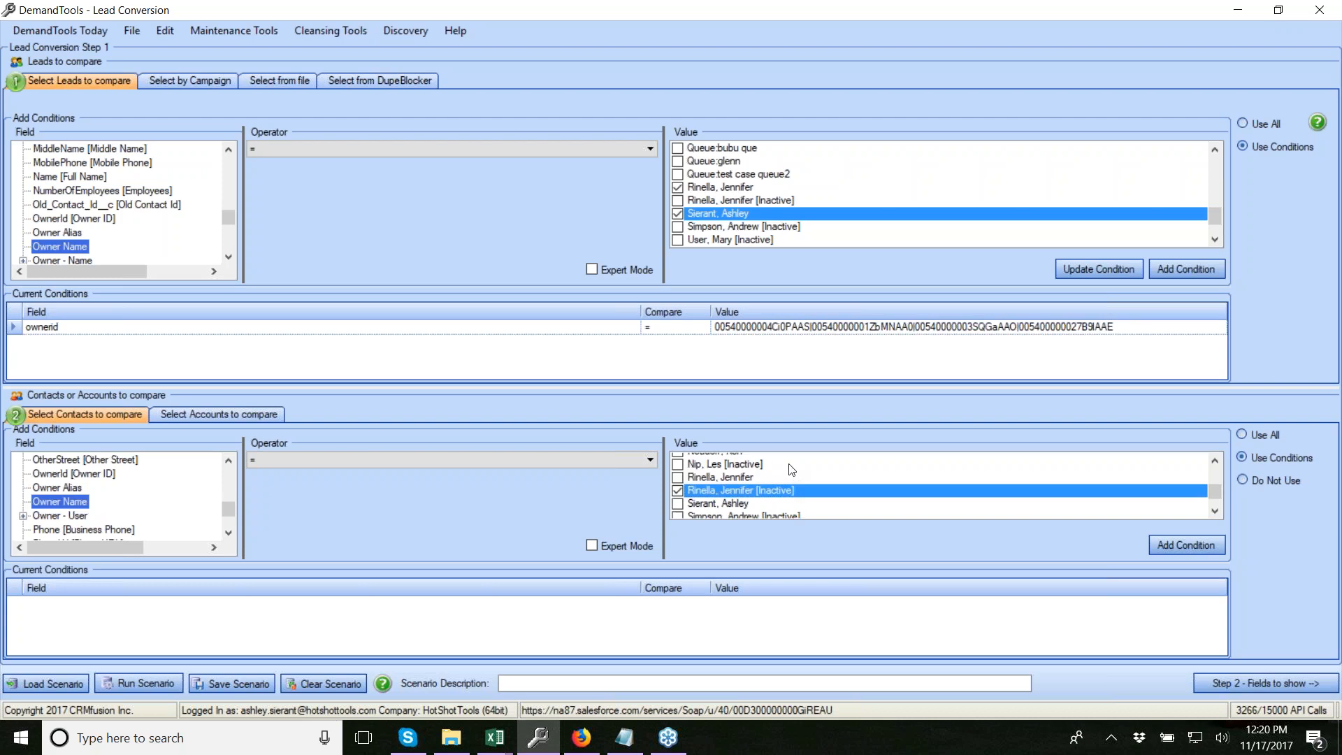
pyautogui.click(681, 485)
pyautogui.click(677, 498)
pyautogui.click(678, 512)
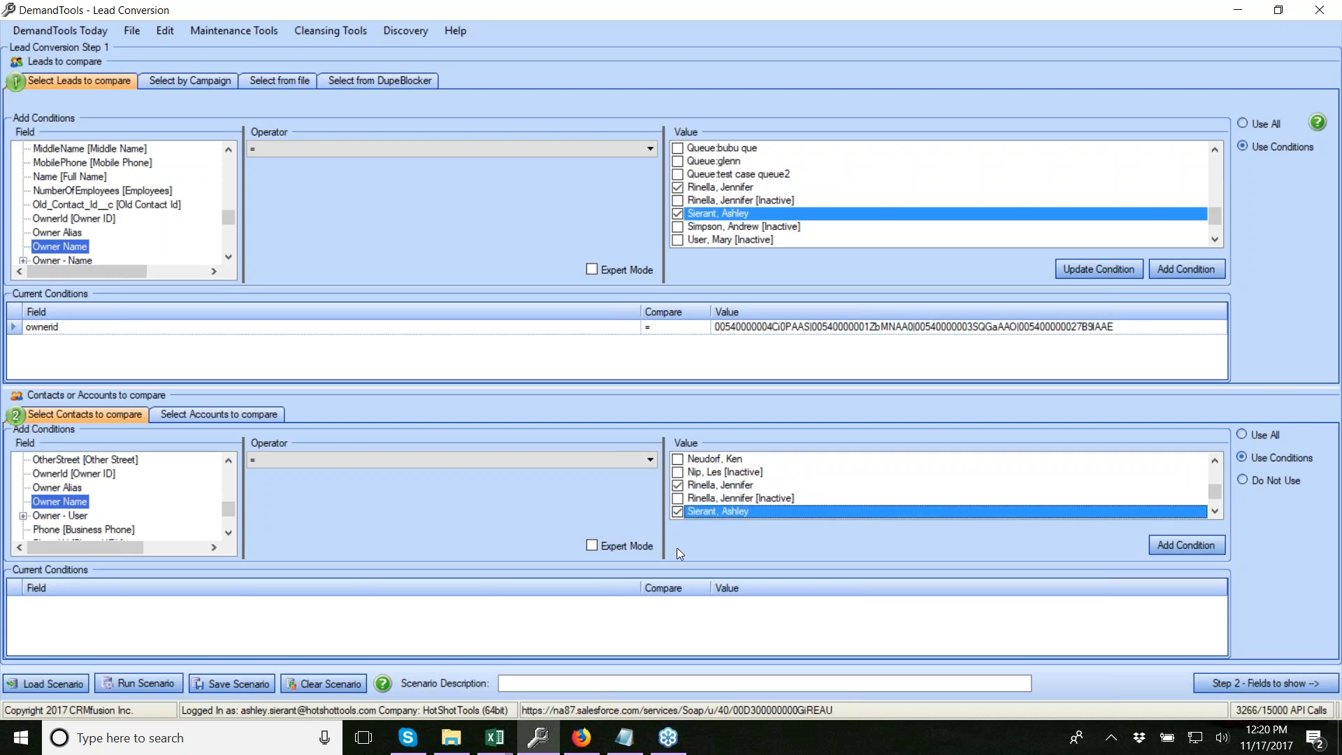
pyautogui.click(1188, 545)
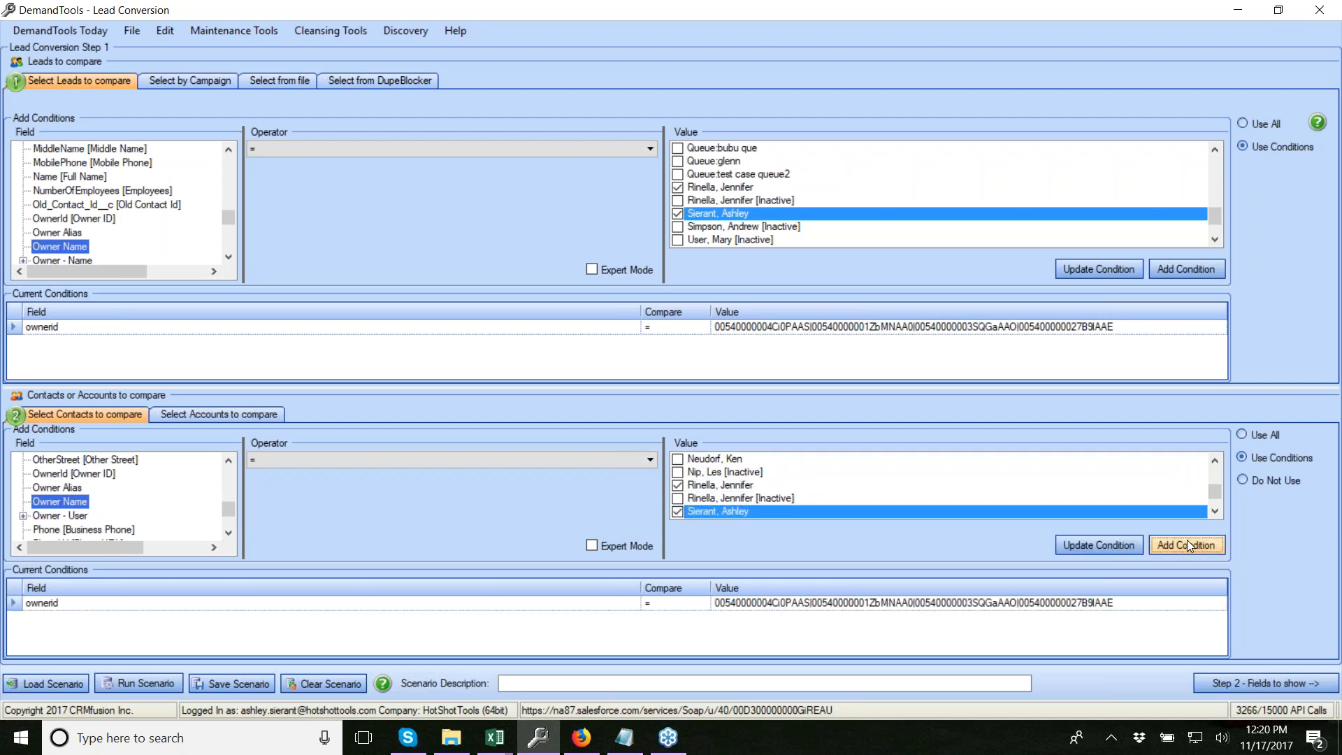
pyautogui.click(242, 414)
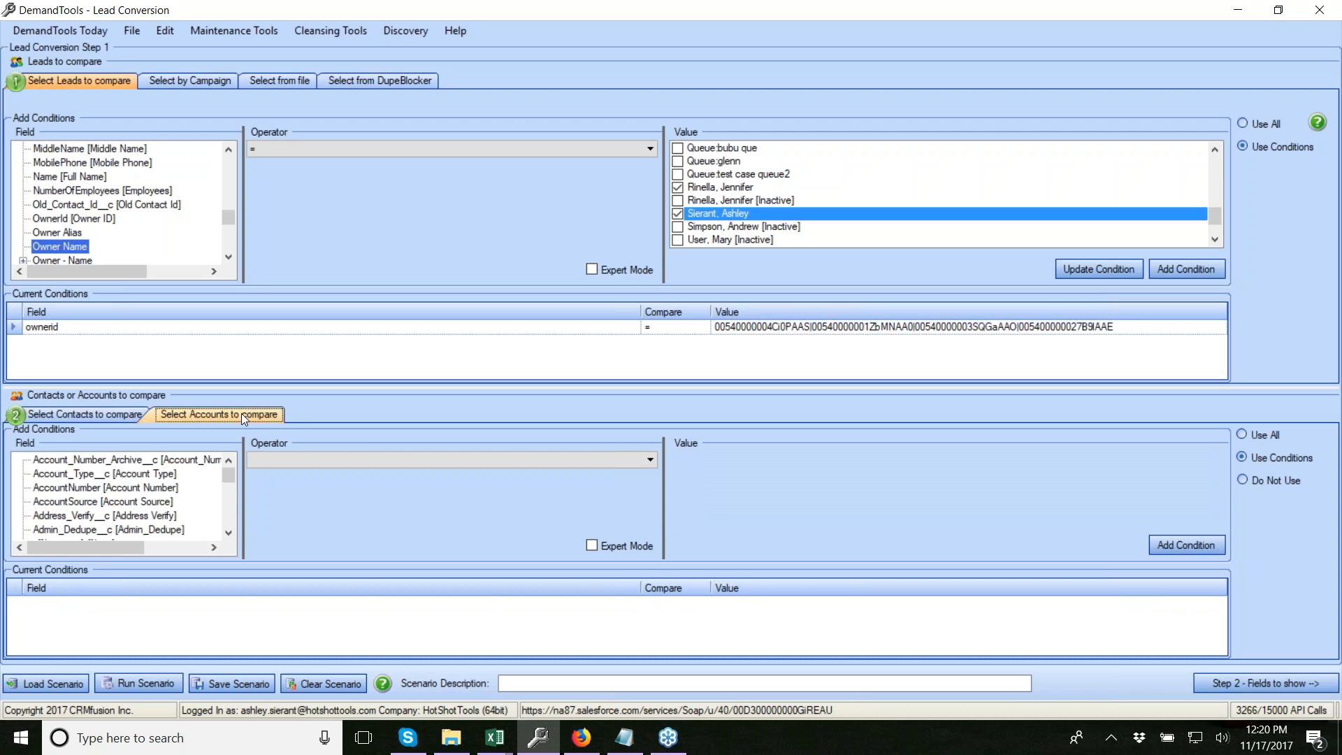
# Choose Owner Name as the account condition field
pyautogui.click(96, 490)
pyautogui.press('o')
pyautogui.press('o')
pyautogui.press('o')
pyautogui.press('o')
pyautogui.press('o')
pyautogui.press('o')
pyautogui.press('o')
pyautogui.press('o')
pyautogui.press('o')
pyautogui.press('o')
pyautogui.press('o')
pyautogui.click(89, 516)
pyautogui.scroll(-1, 731, 514)
pyautogui.scroll(1, 731, 514)
# Tick the four owners and add the account Owner Name condition
pyautogui.click(745, 487)
pyautogui.scroll(-6, 730, 496)
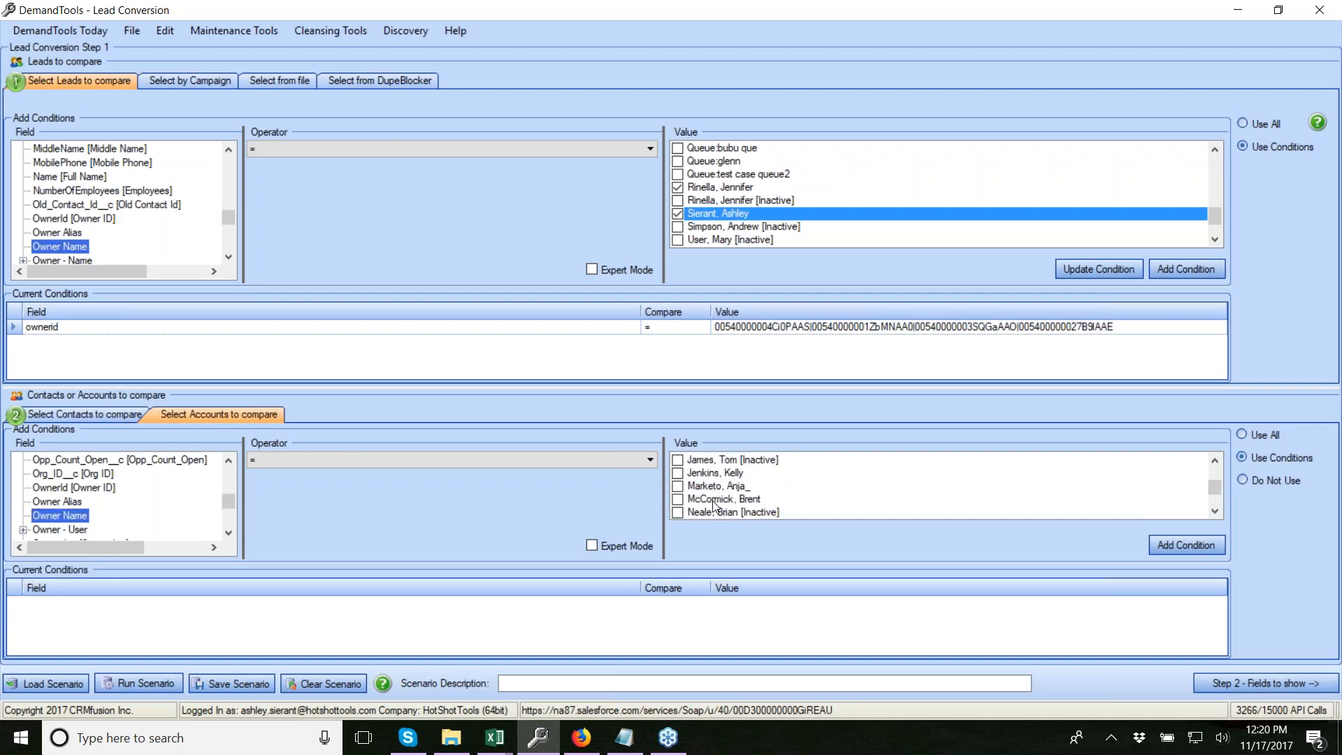
pyautogui.click(702, 475)
pyautogui.scroll(-2, 713, 490)
pyautogui.click(692, 474)
pyautogui.click(699, 498)
pyautogui.click(1188, 546)
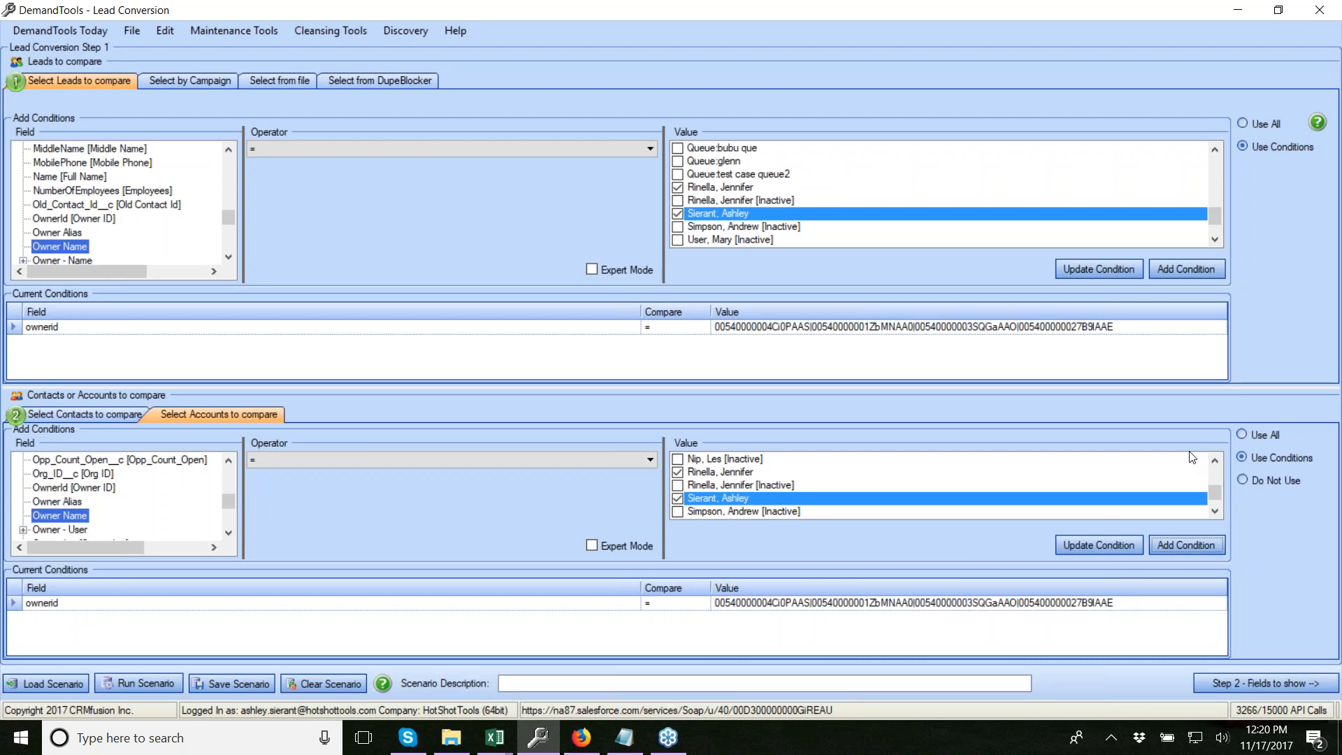
pyautogui.click(1266, 684)
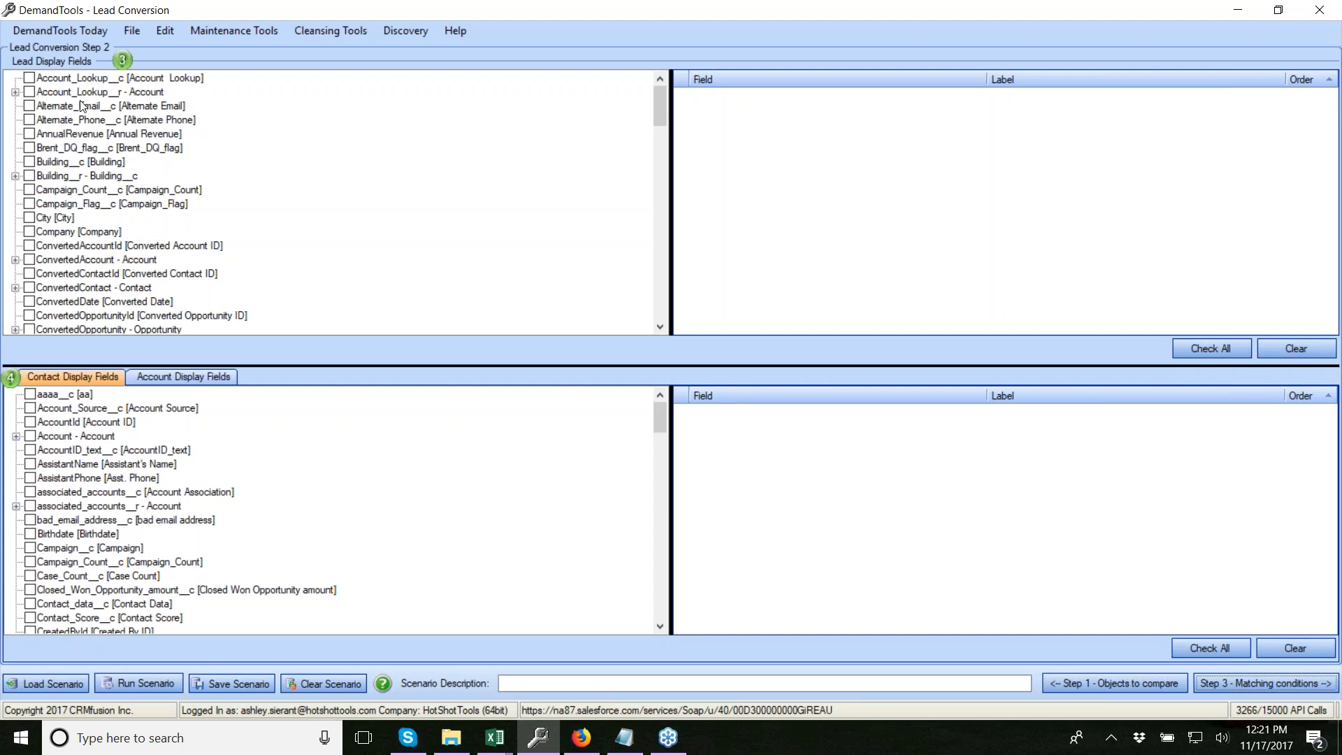
# Show lead FirstName, LastName, Company, Email and Phone as display fields
pyautogui.click(82, 107)
pyautogui.press('f')
pyautogui.click(32, 328)
pyautogui.press('l')
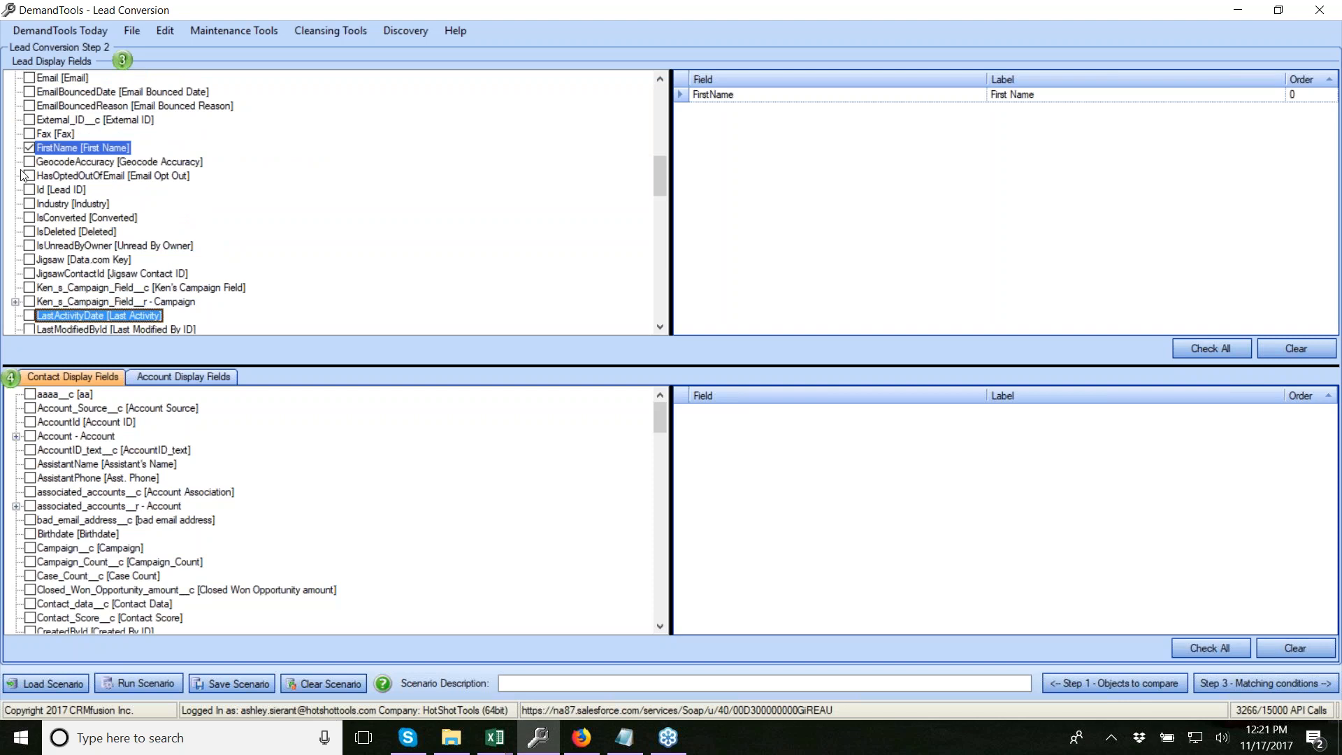
pyautogui.scroll(-1, 42, 293)
pyautogui.click(28, 328)
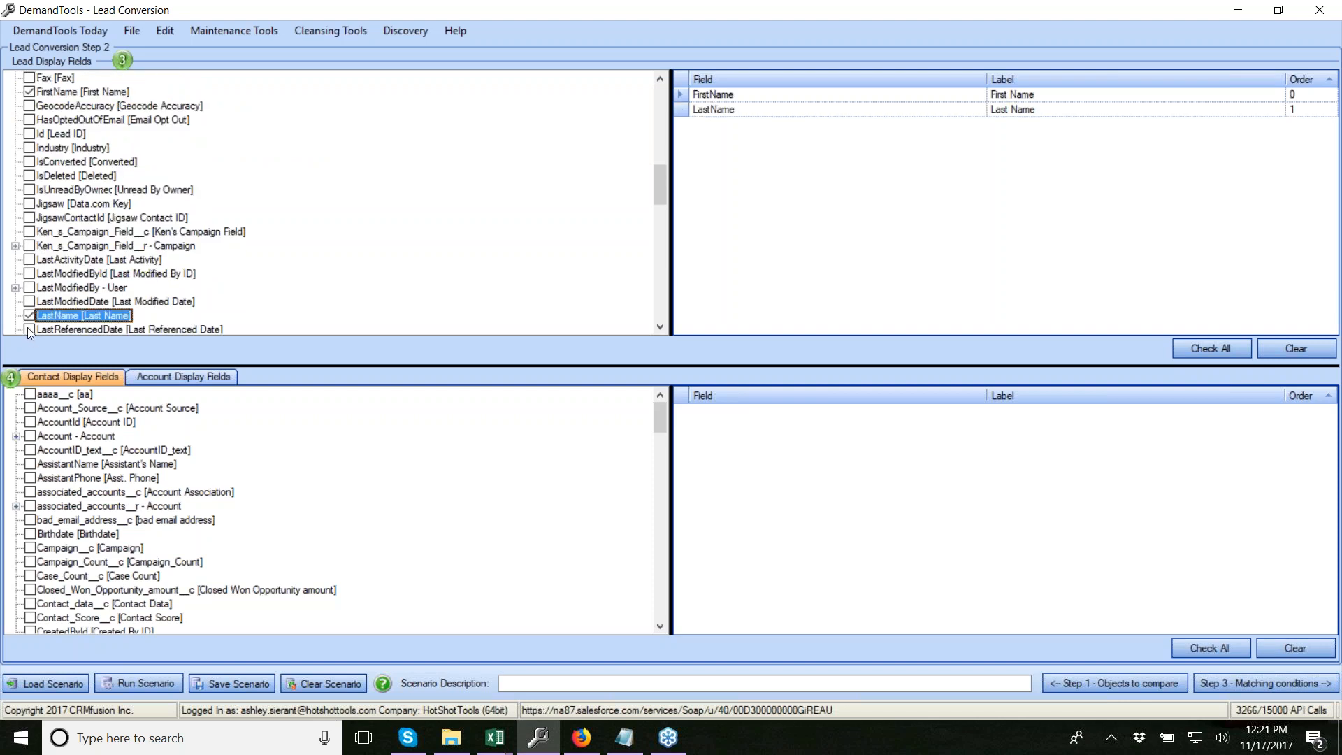
pyautogui.press('c')
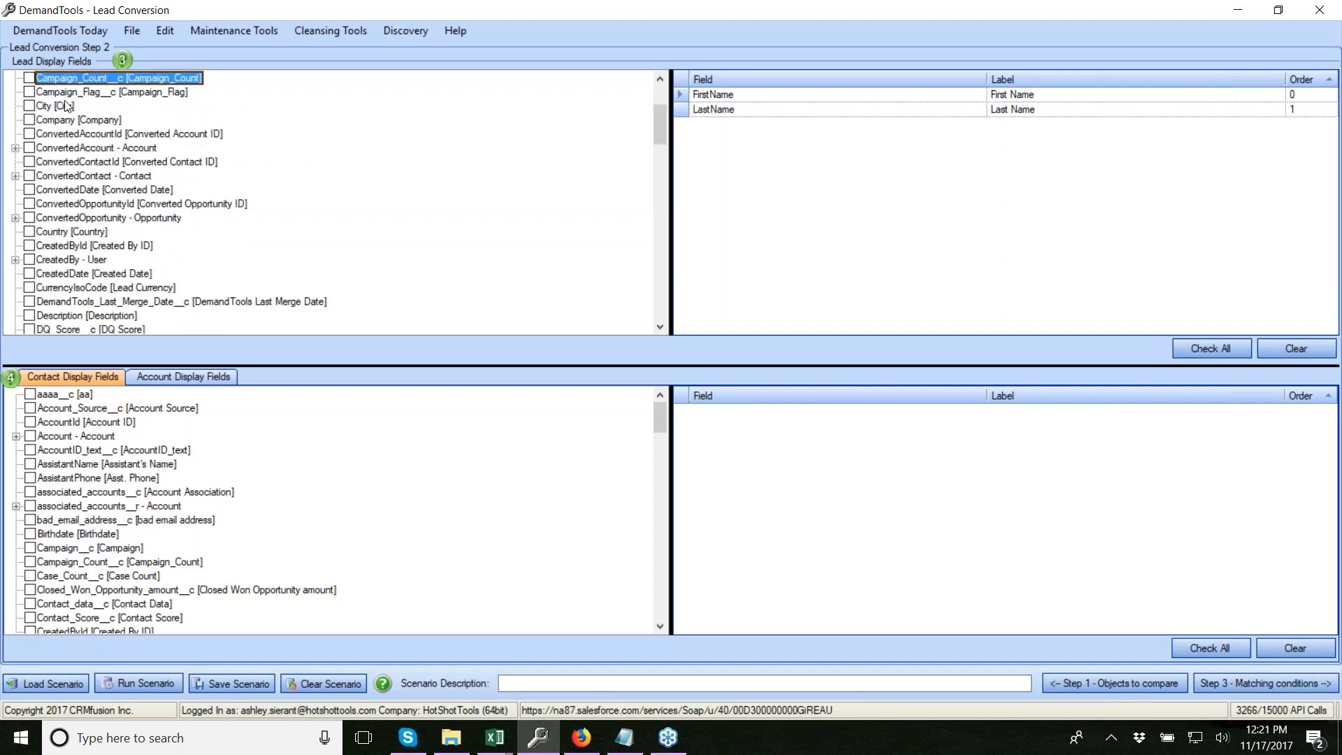
pyautogui.click(30, 120)
pyautogui.press('e')
pyautogui.click(30, 330)
pyautogui.press('p')
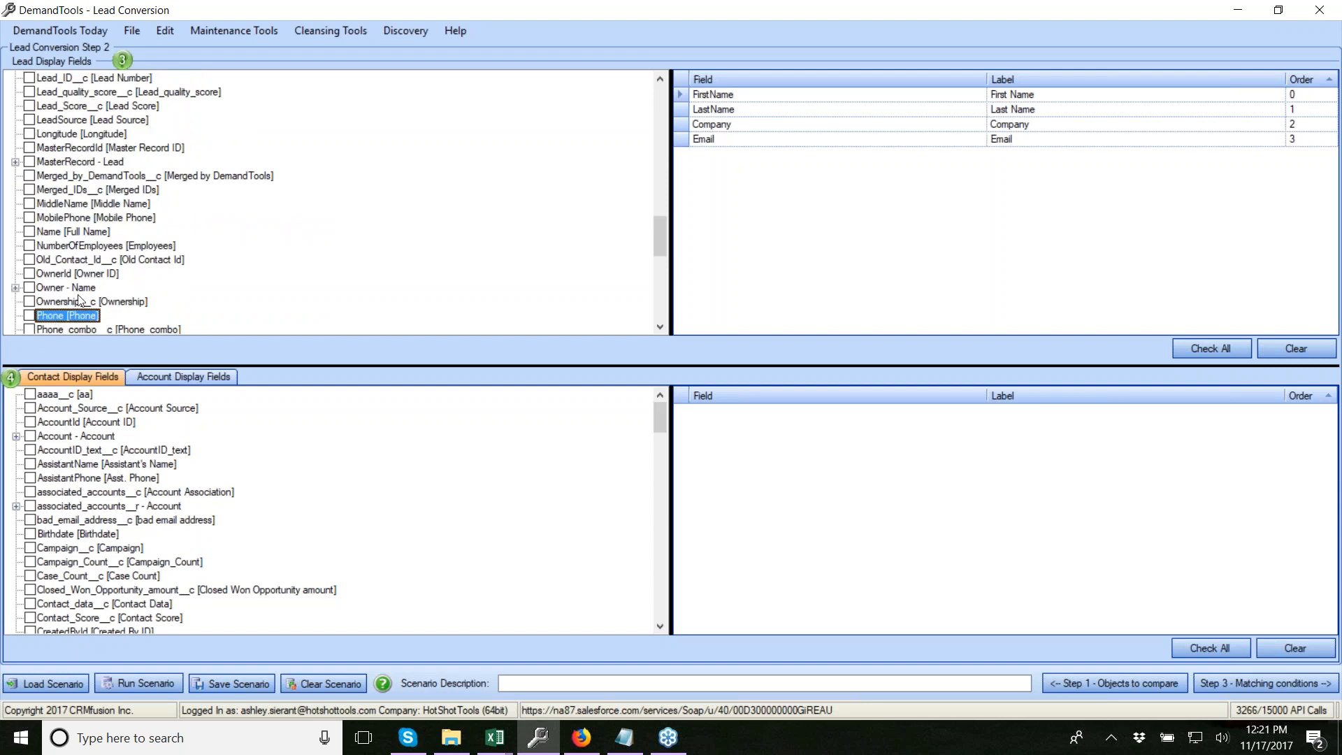
pyautogui.click(29, 315)
# Add lead Street and City to the display fields
pyautogui.press('m')
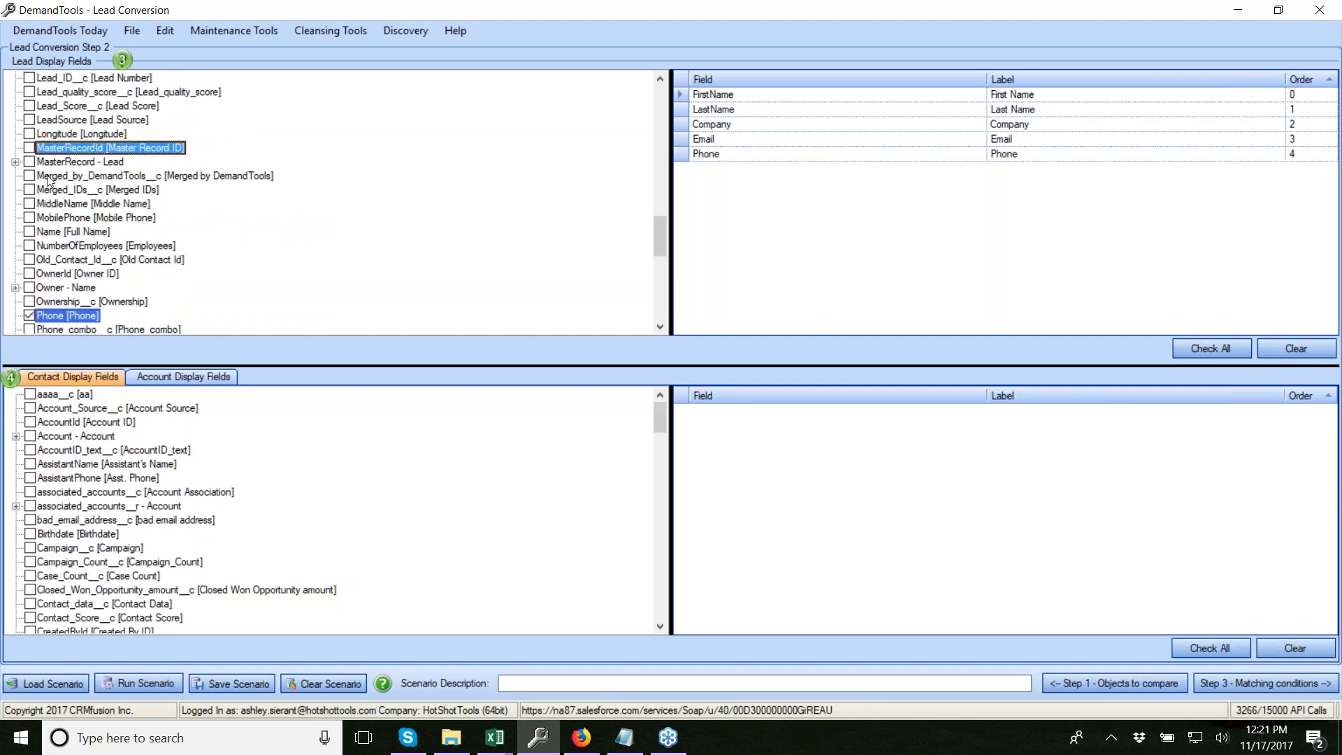
pyautogui.press('s')
pyautogui.scroll(-2, 69, 239)
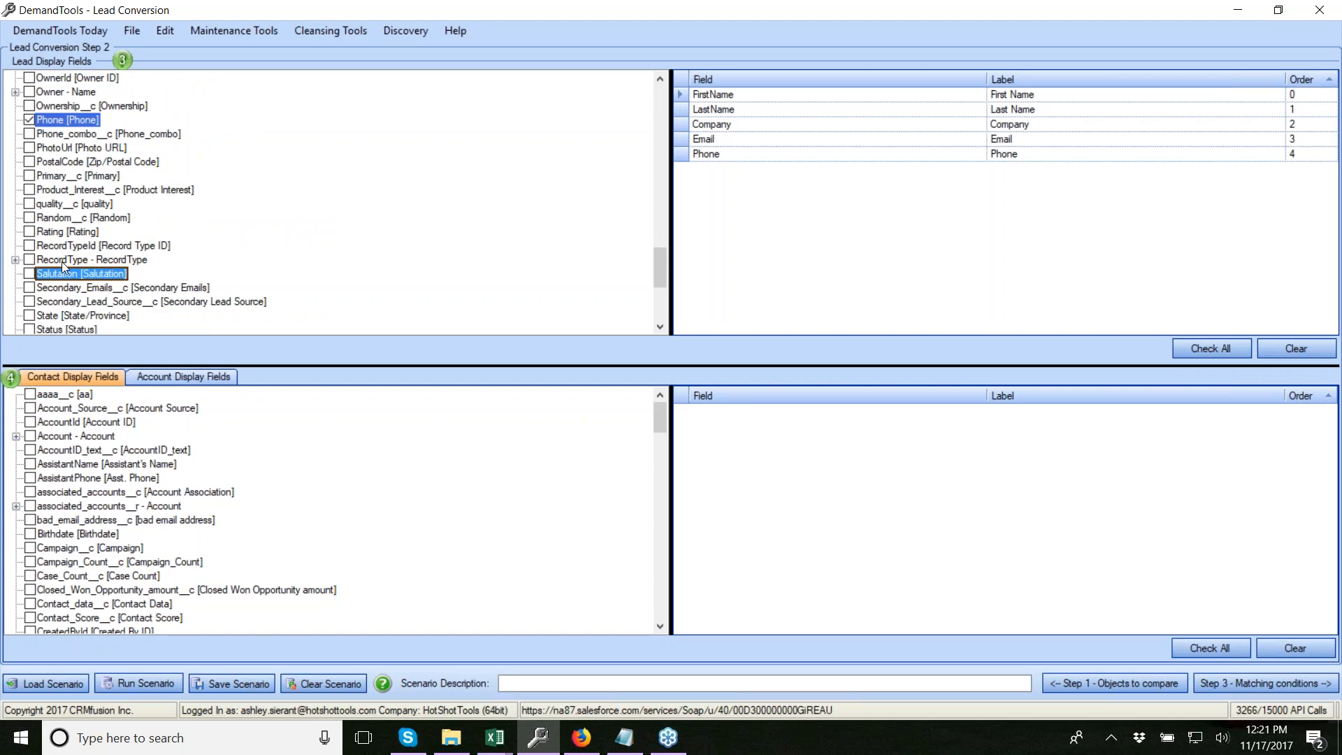
pyautogui.click(30, 302)
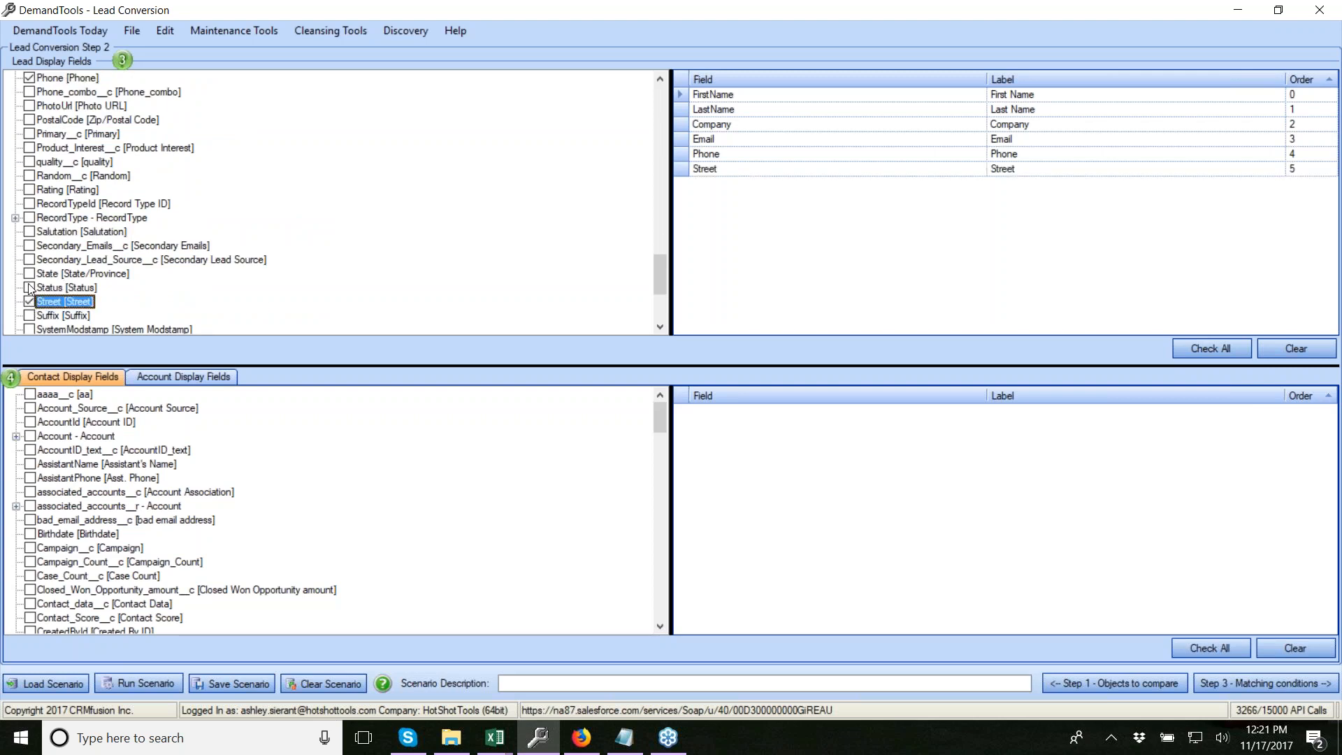
pyautogui.press('c')
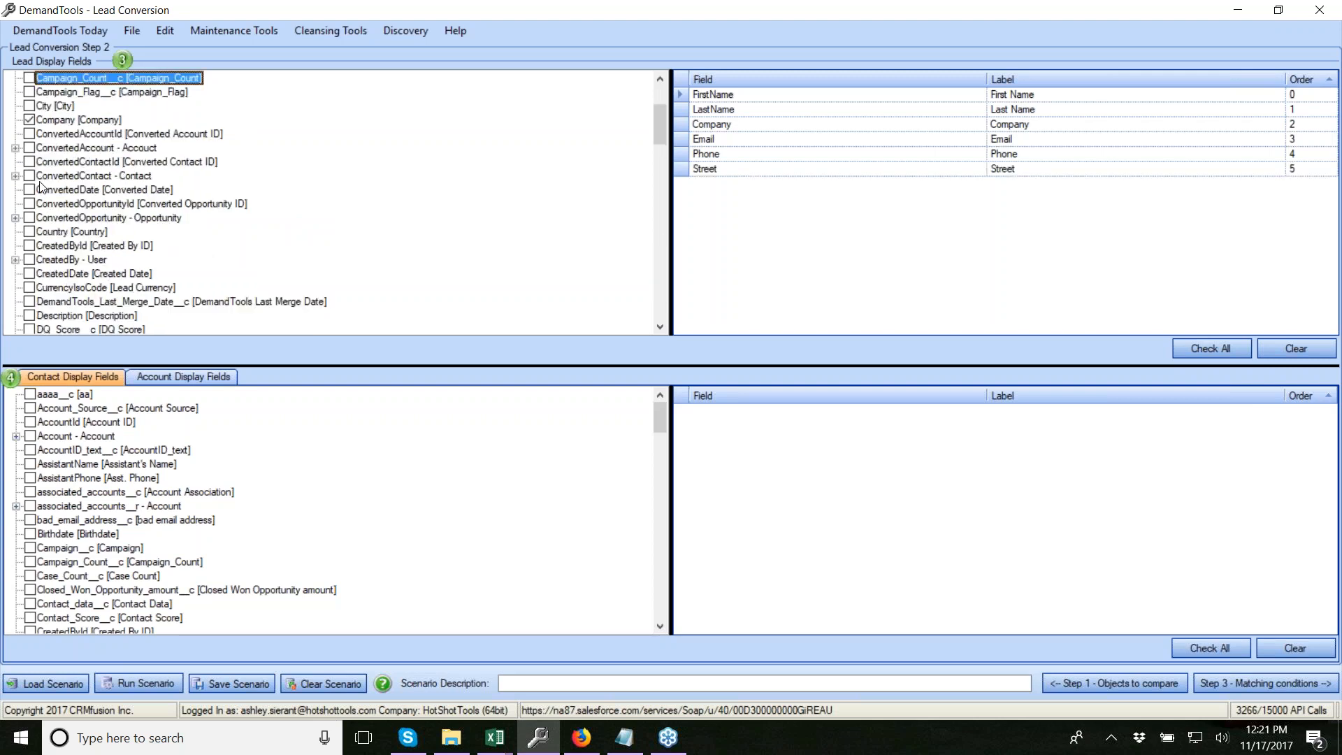
pyautogui.click(29, 106)
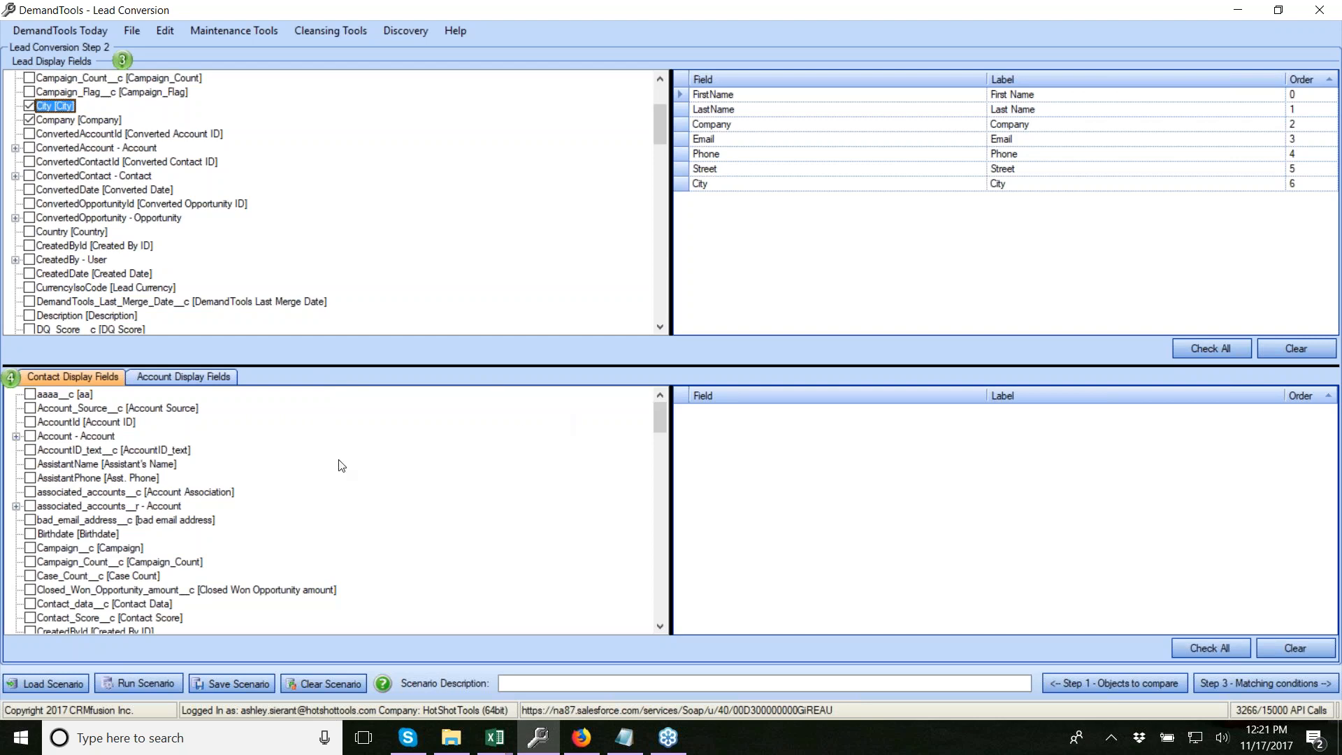
# Add contact FirstName and LastName to the display fields
pyautogui.click(99, 453)
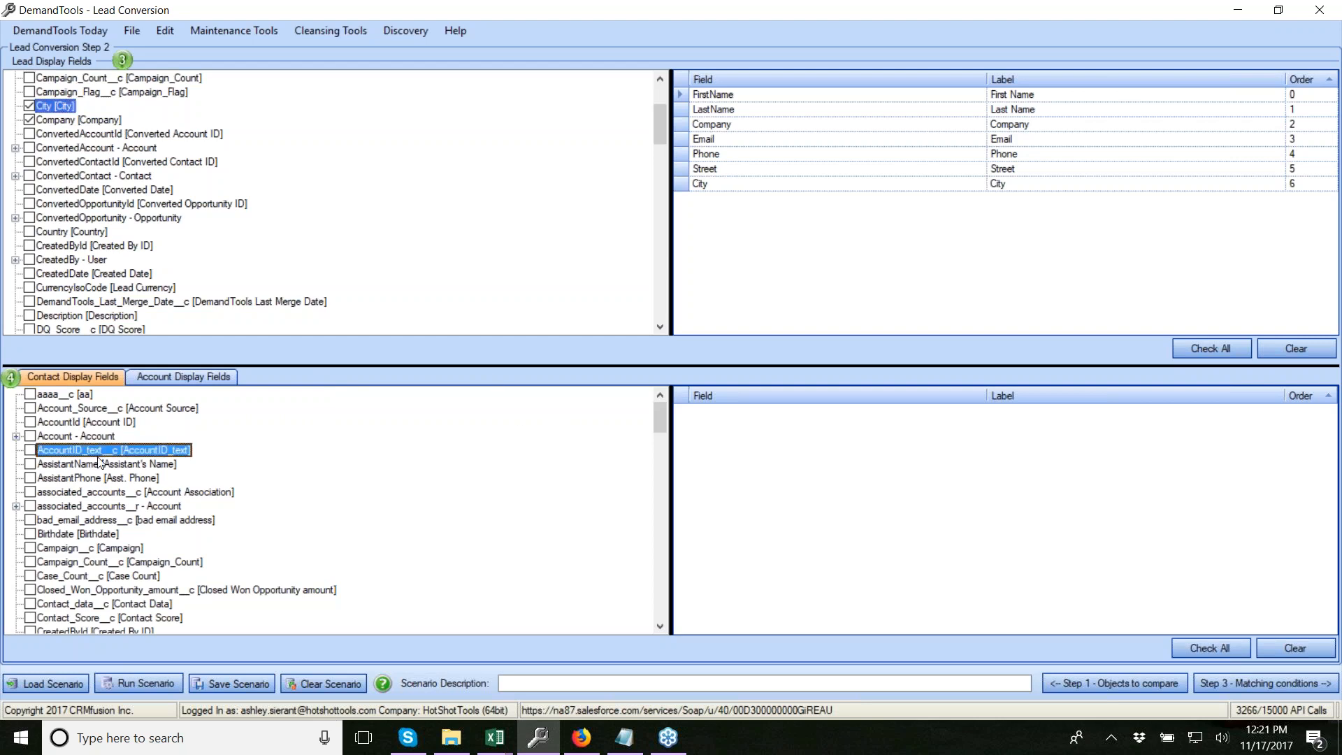
pyautogui.scroll(-7, 80, 545)
pyautogui.click(30, 627)
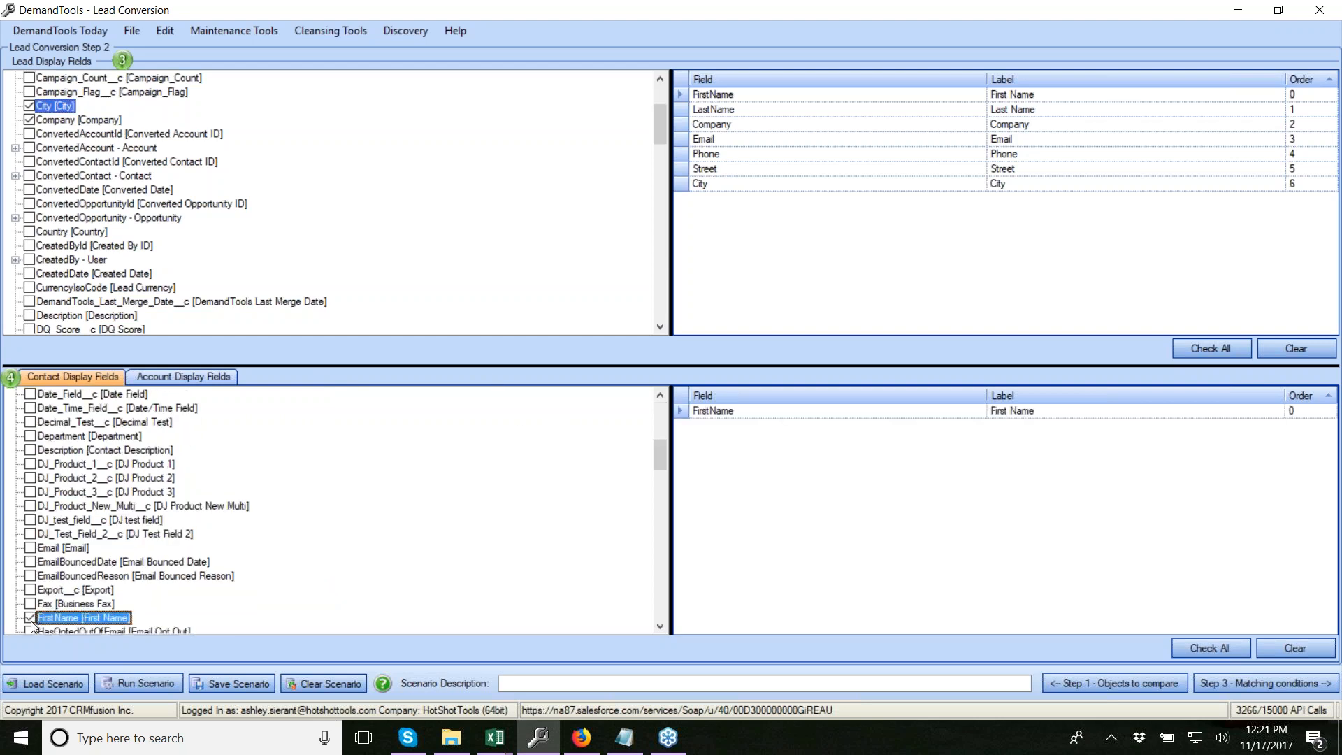
pyautogui.press('l')
pyautogui.scroll(-2, 34, 576)
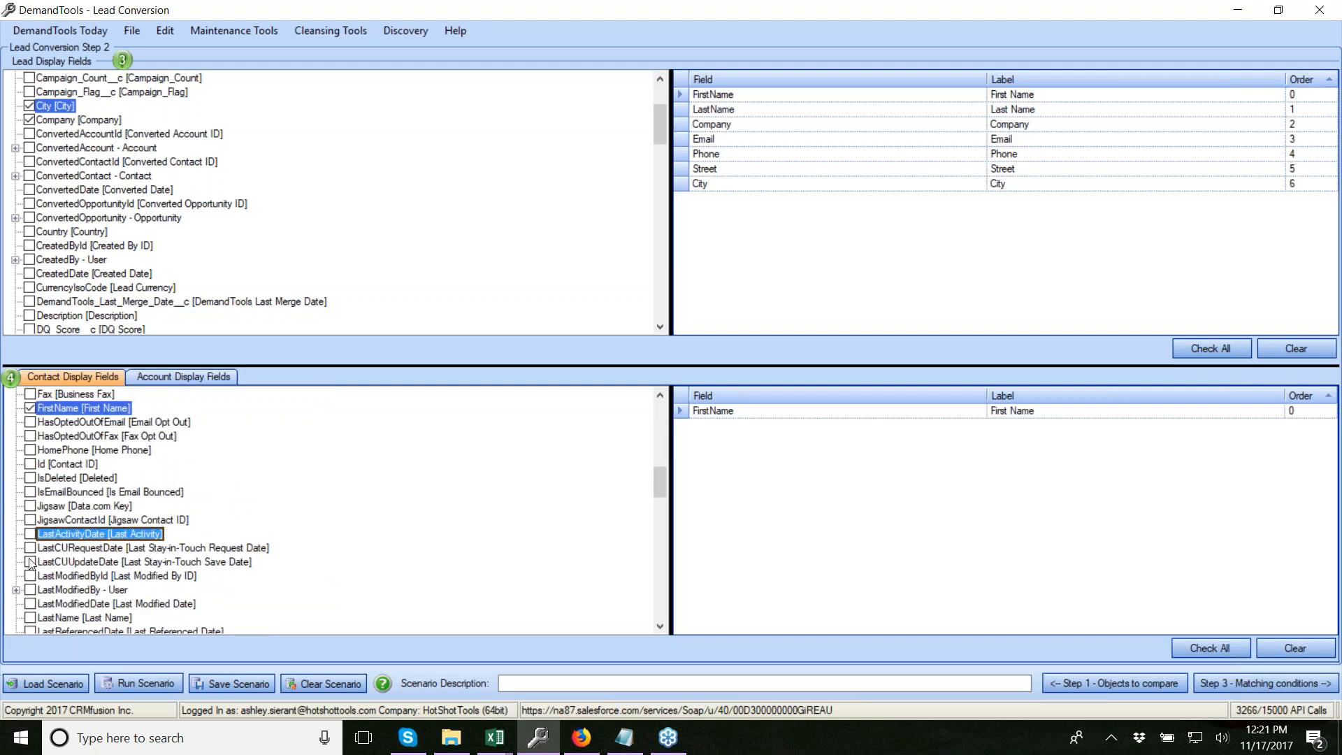
pyautogui.click(30, 618)
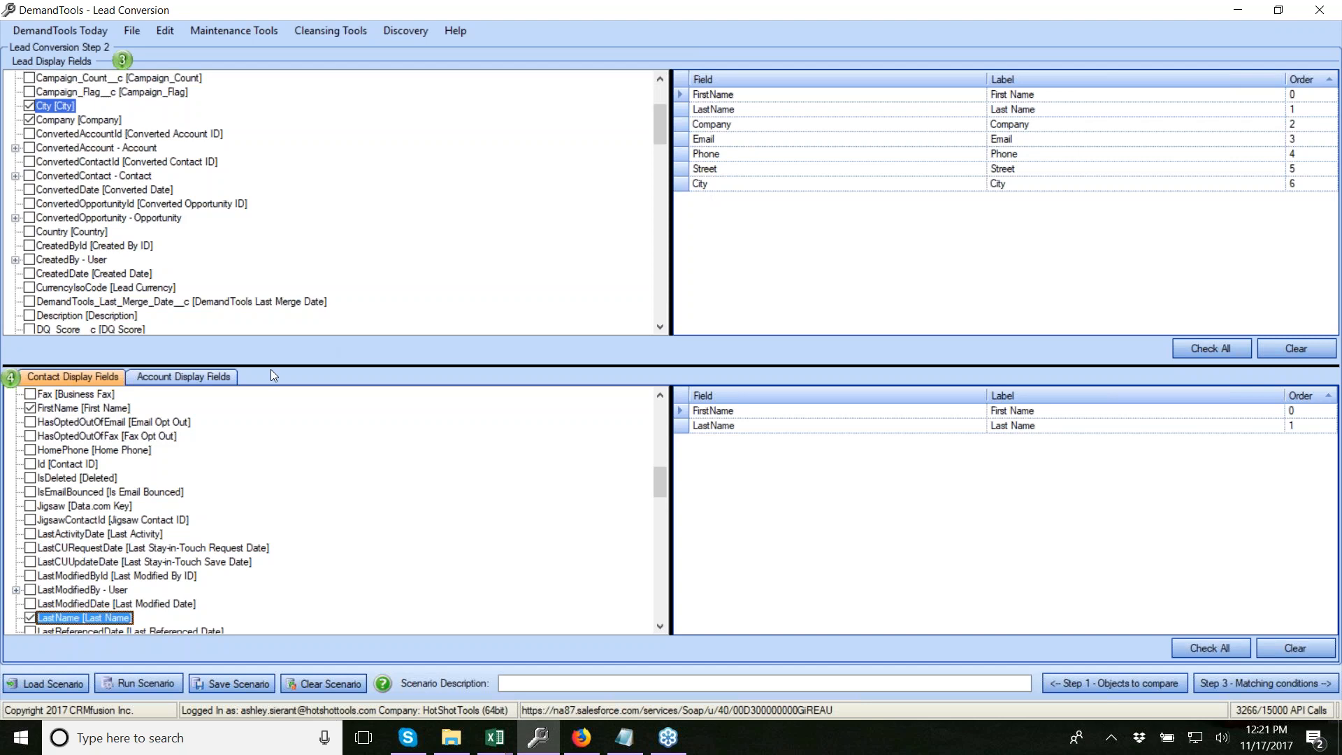
# Move lead City above Street in the display order
pyautogui.moveTo(720, 184); pyautogui.dragTo(730, 171)
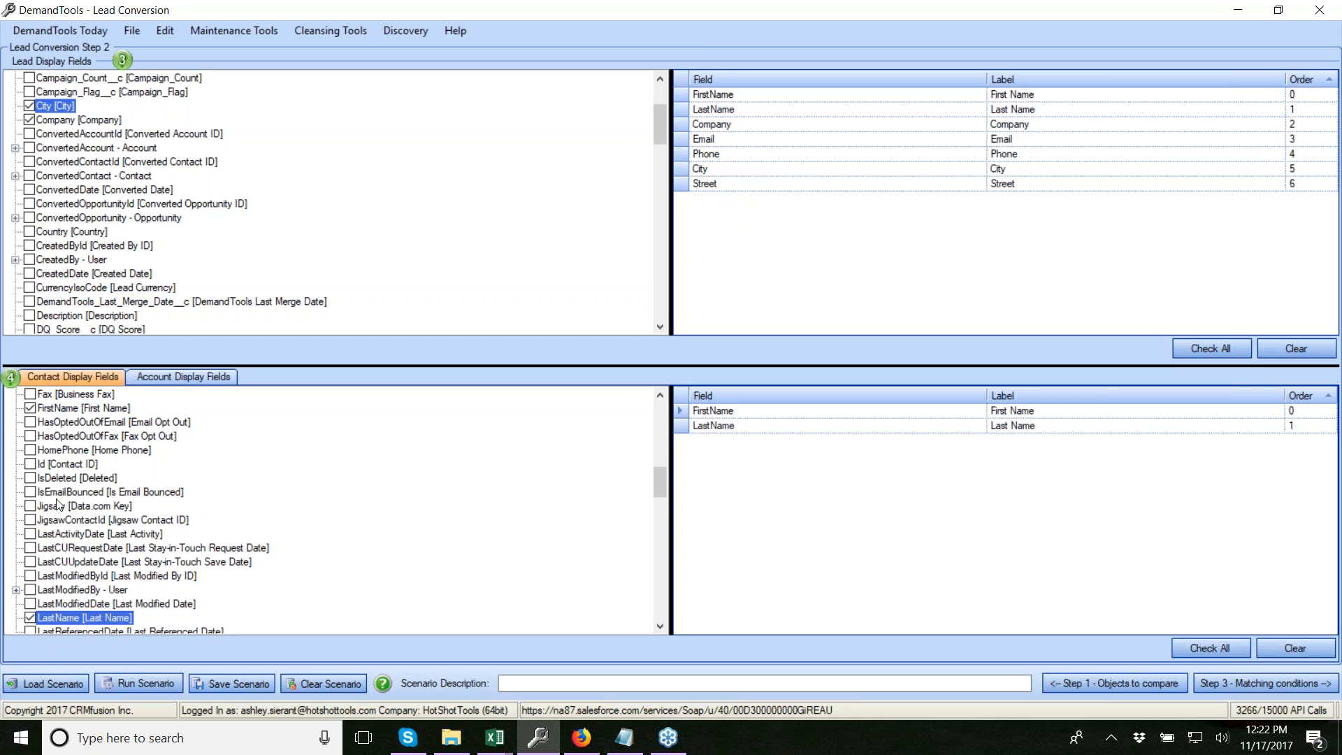
pyautogui.scroll(1, 124, 473)
pyautogui.scroll(8, 124, 473)
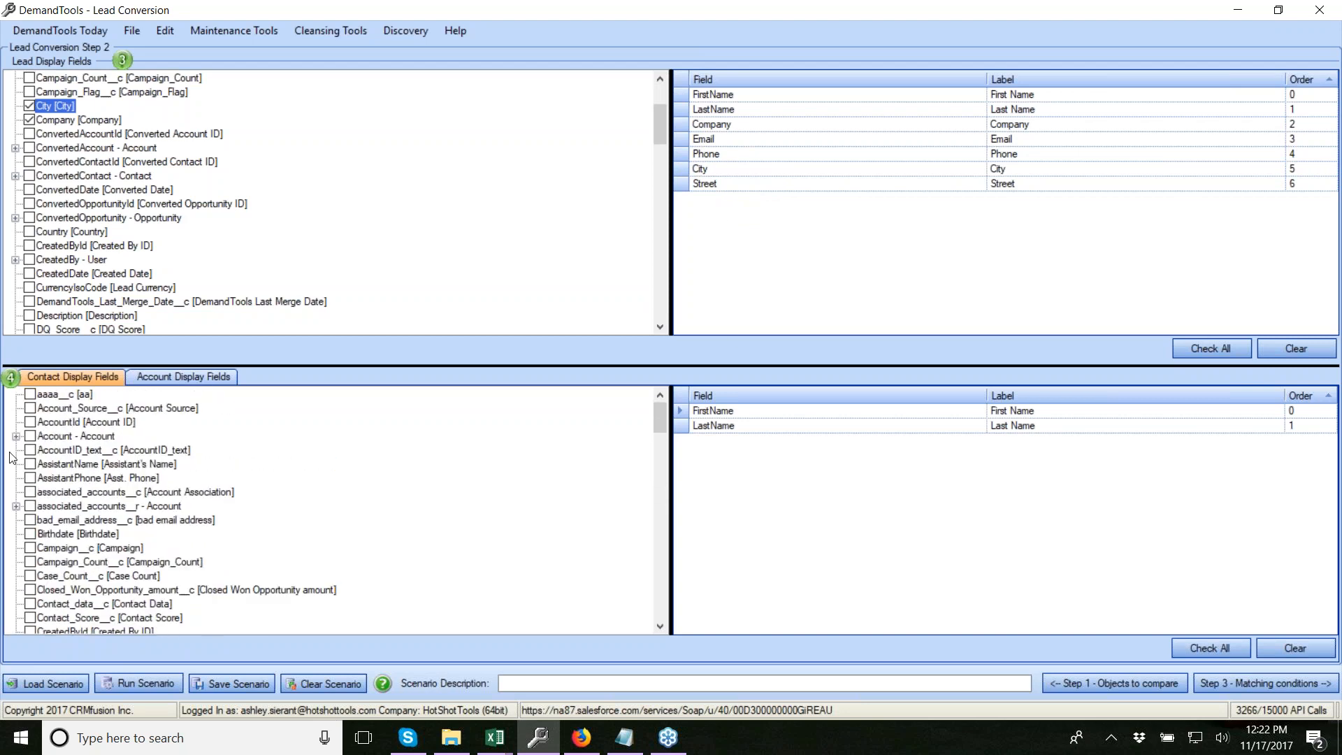
# Add contact Name (Full Name) to the display fields
pyautogui.click(15, 437)
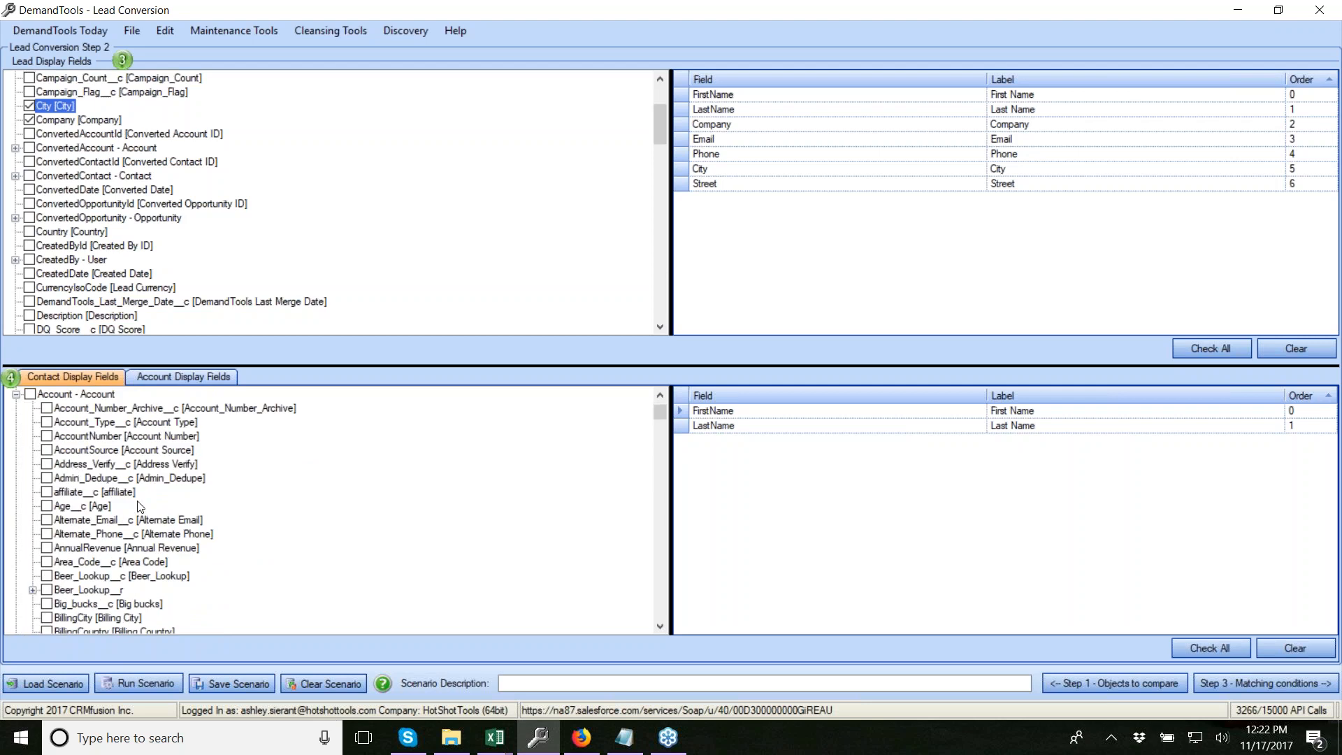
pyautogui.press('n')
pyautogui.click(30, 618)
pyautogui.scroll(15, 77, 552)
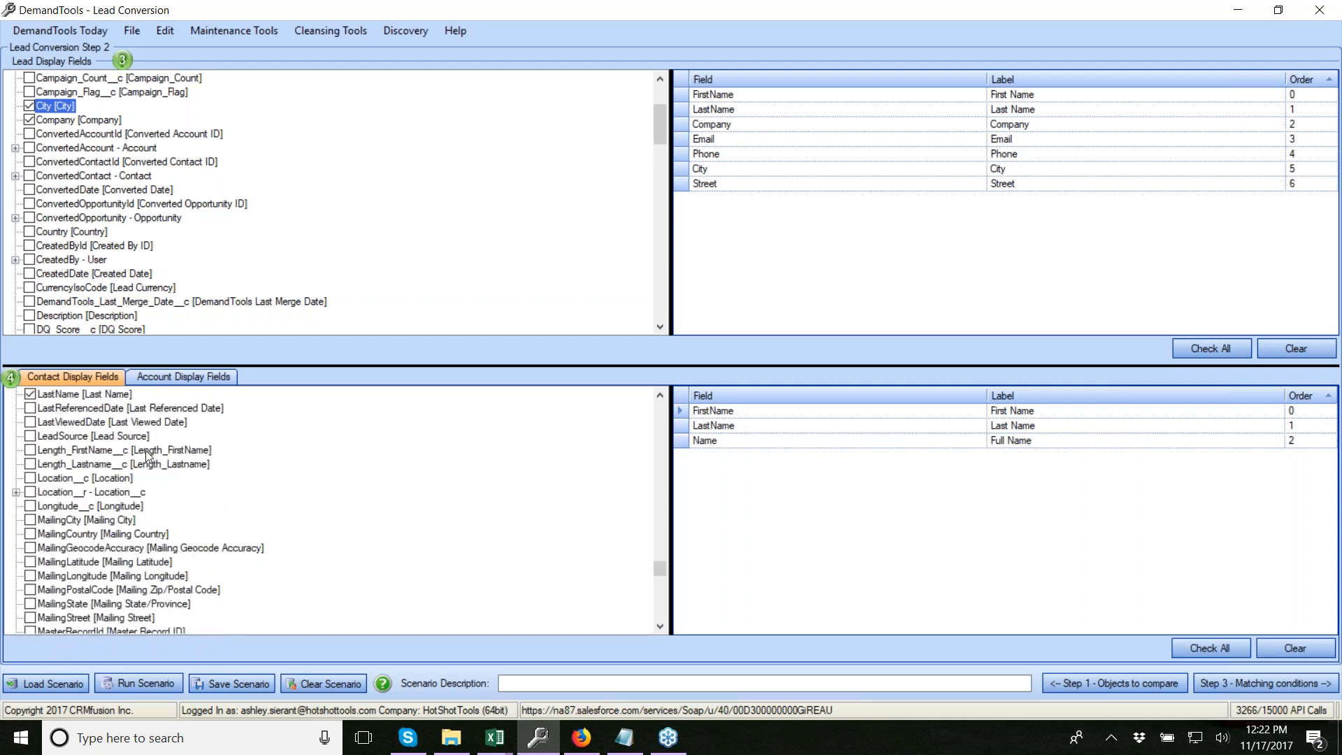
pyautogui.scroll(20, 85, 519)
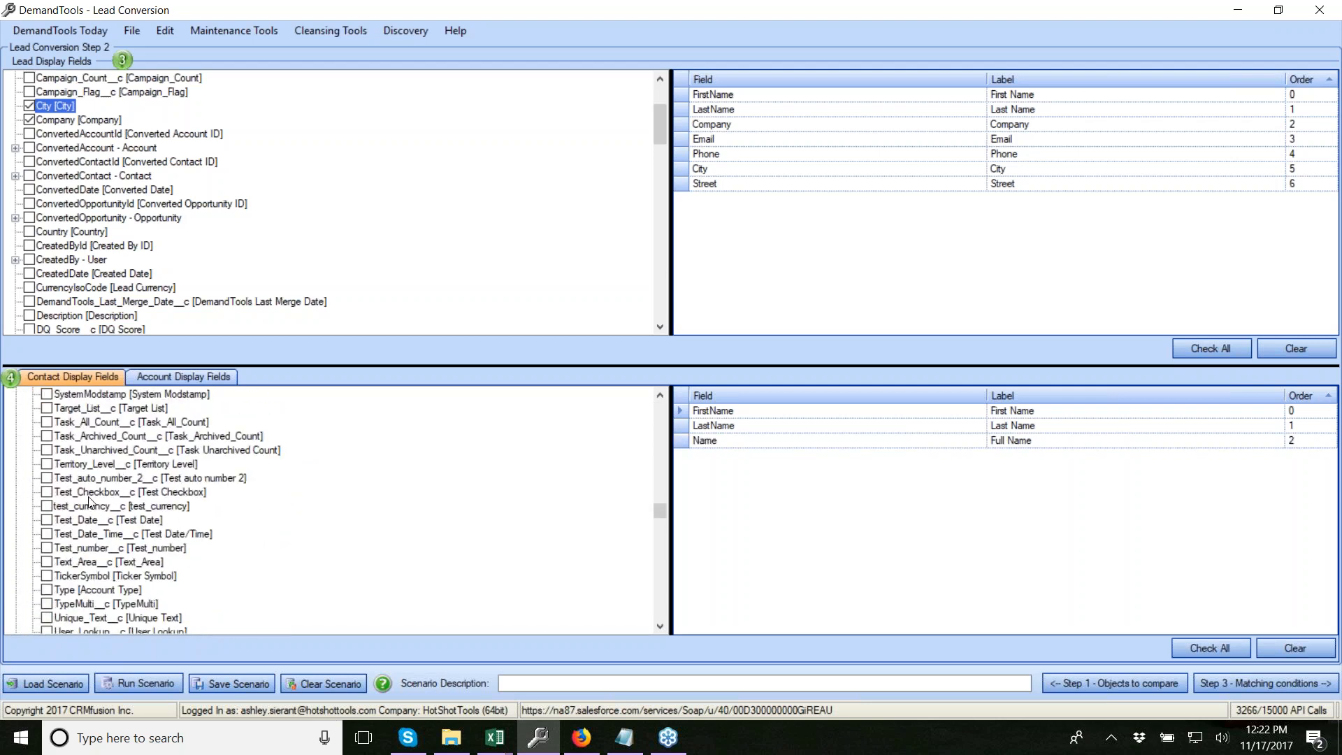
pyautogui.scroll(15, 96, 482)
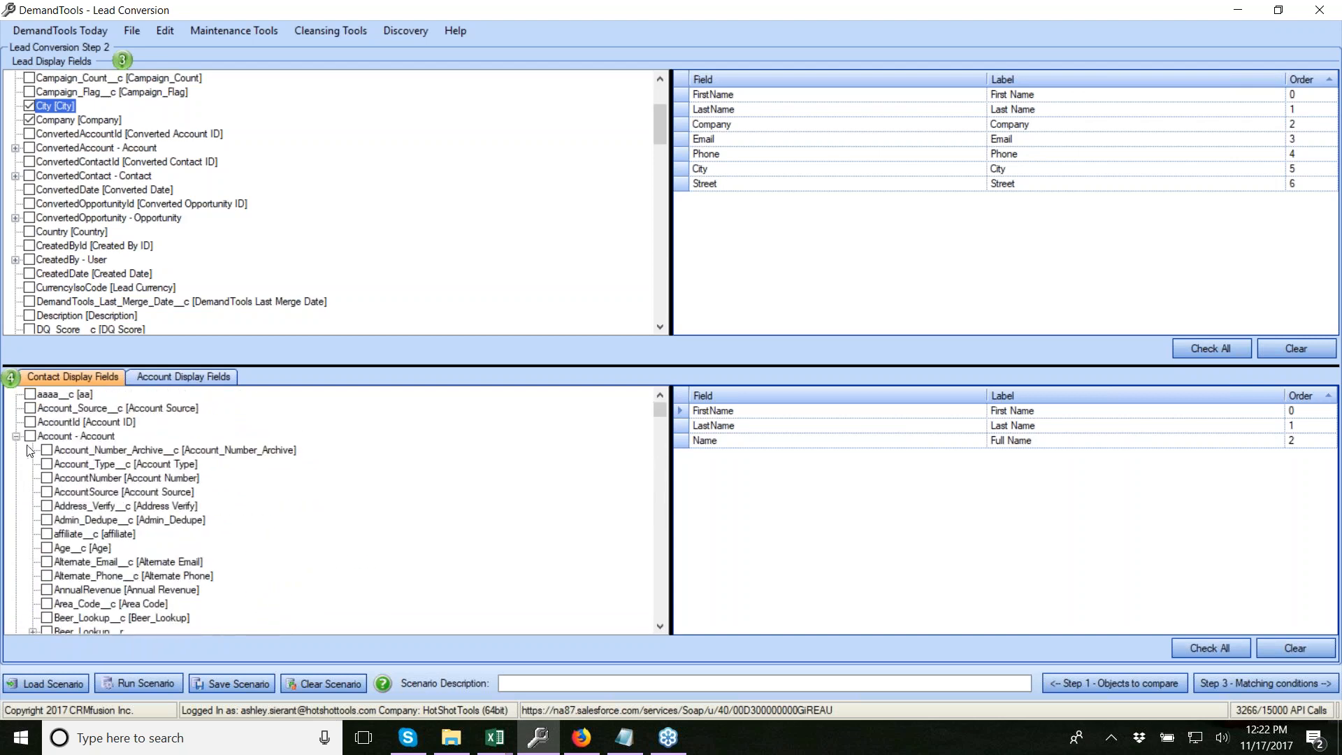
pyautogui.click(15, 437)
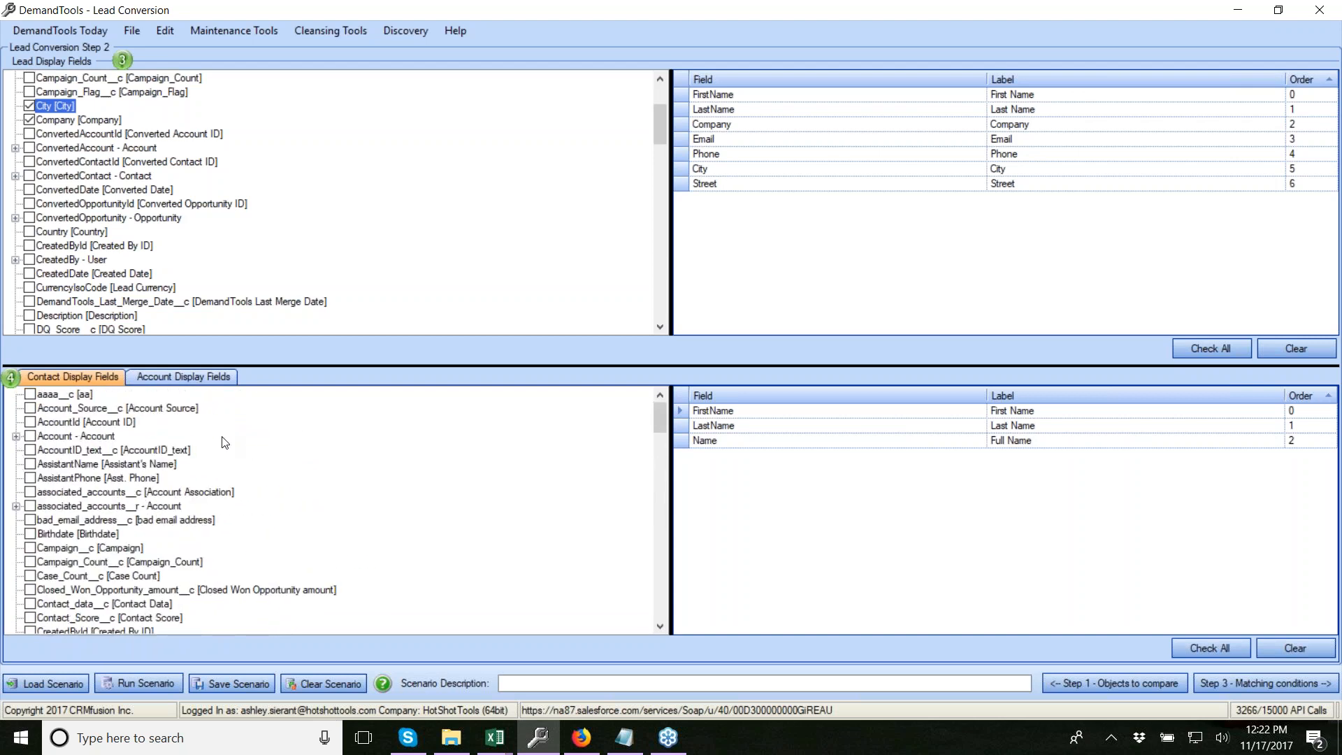
# Add contact Email, Phone, MailingCity and MailingState to the display fields
pyautogui.scroll(-5, 202, 473)
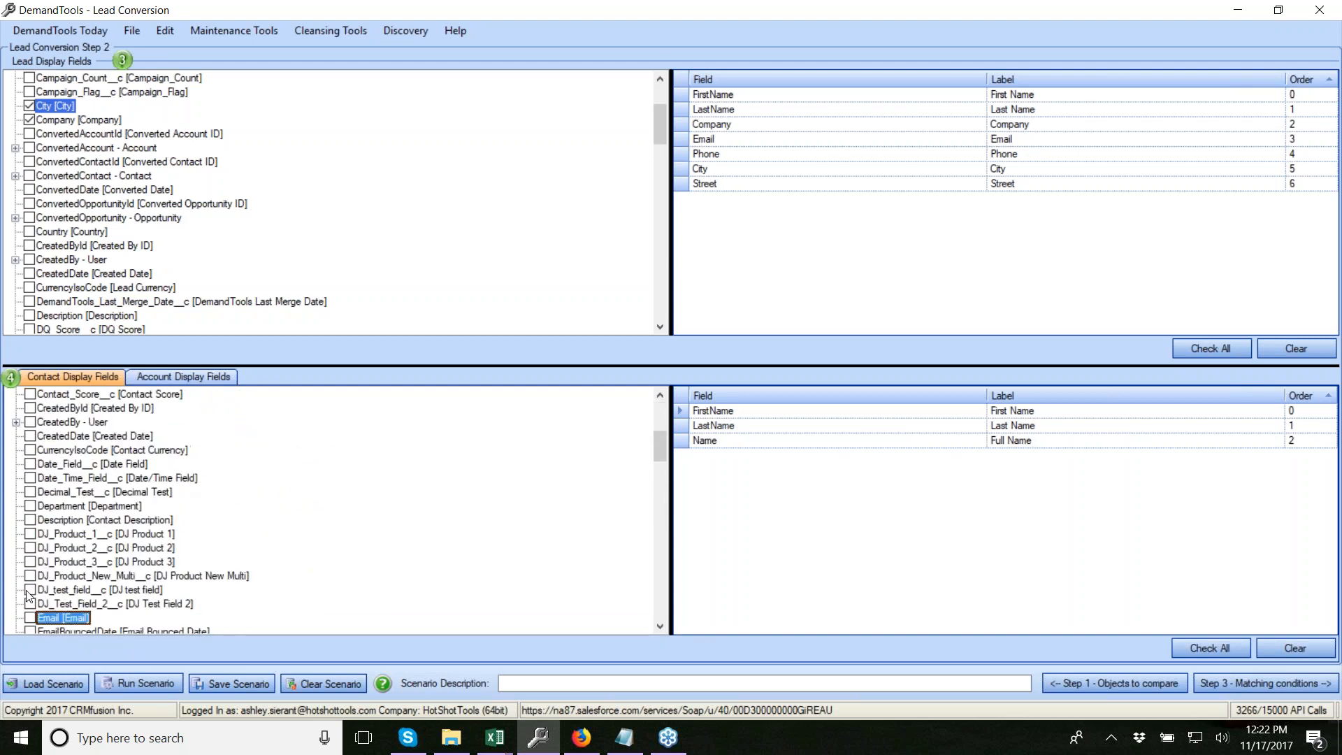
pyautogui.click(30, 618)
pyautogui.scroll(-15, 116, 589)
pyautogui.click(30, 534)
pyautogui.click(30, 534)
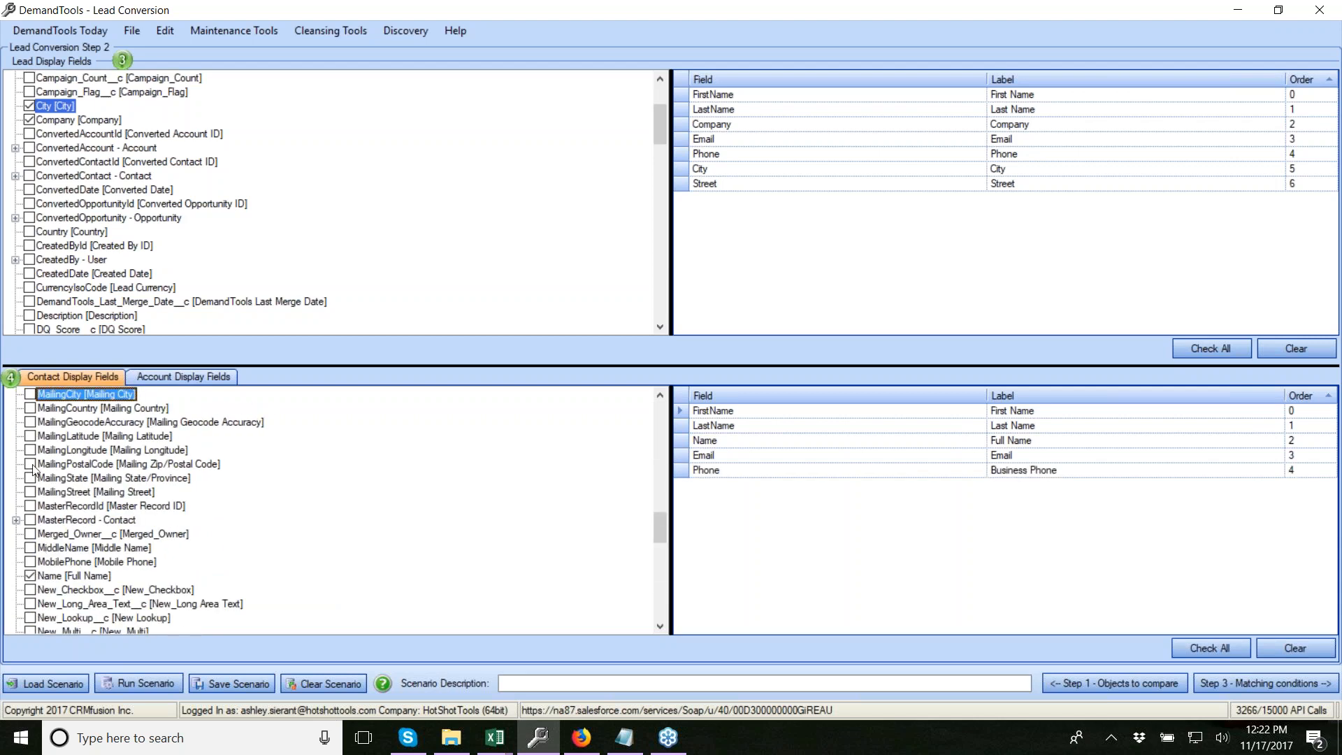
pyautogui.click(30, 395)
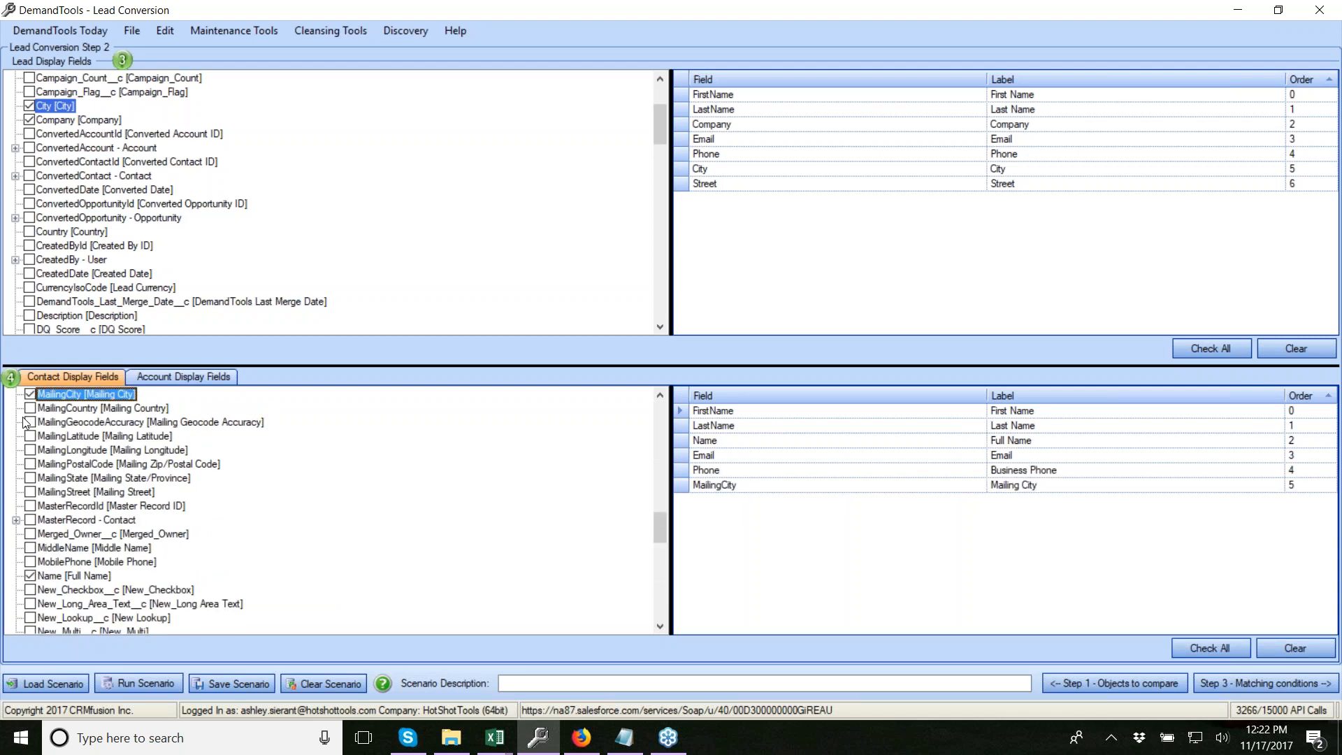
pyautogui.click(30, 478)
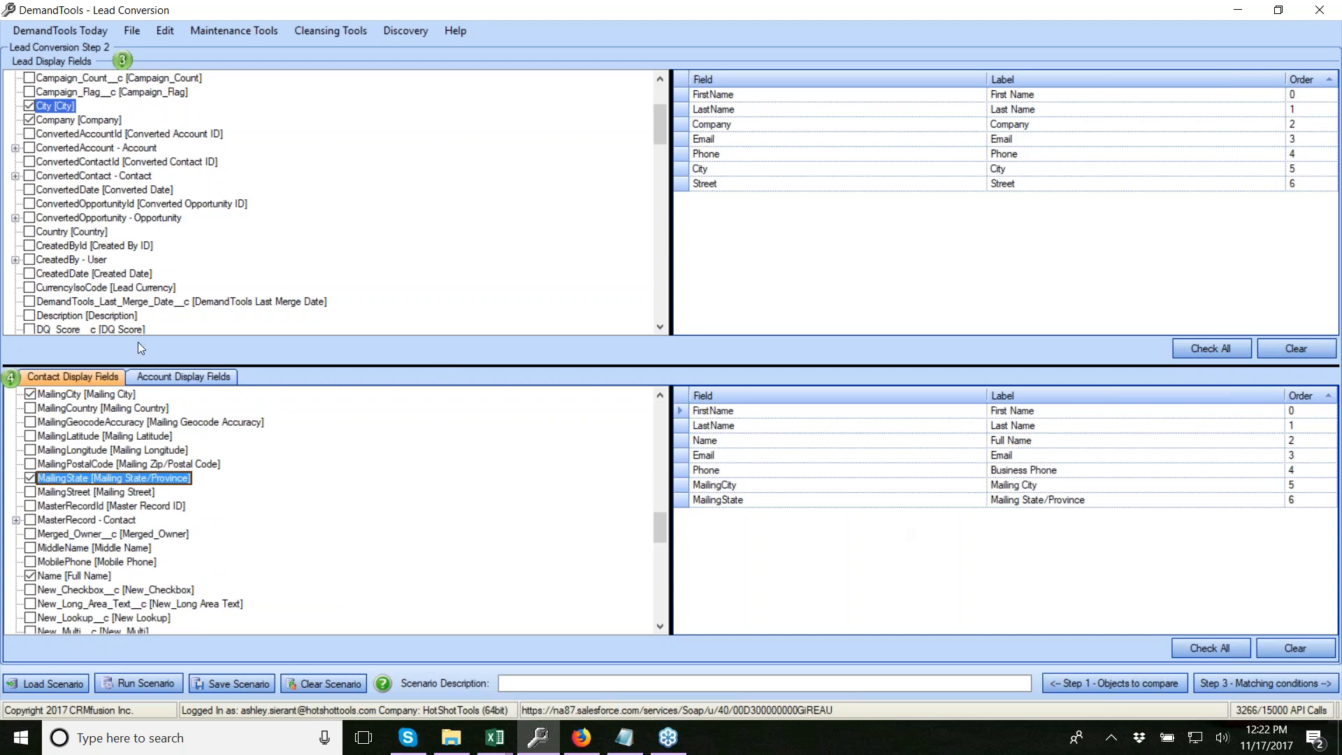
pyautogui.click(205, 375)
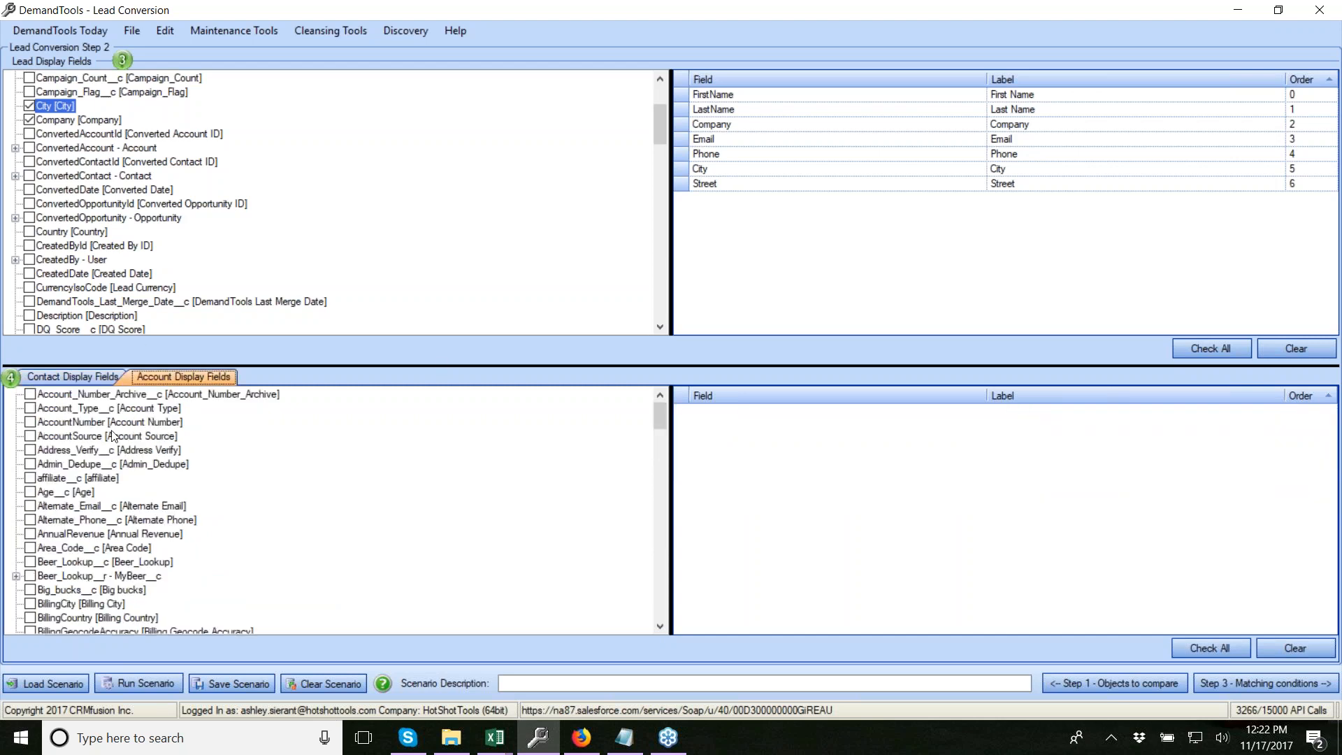
# Add Name (Account Name) to the account display fields
pyautogui.click(111, 493)
pyautogui.press('f')
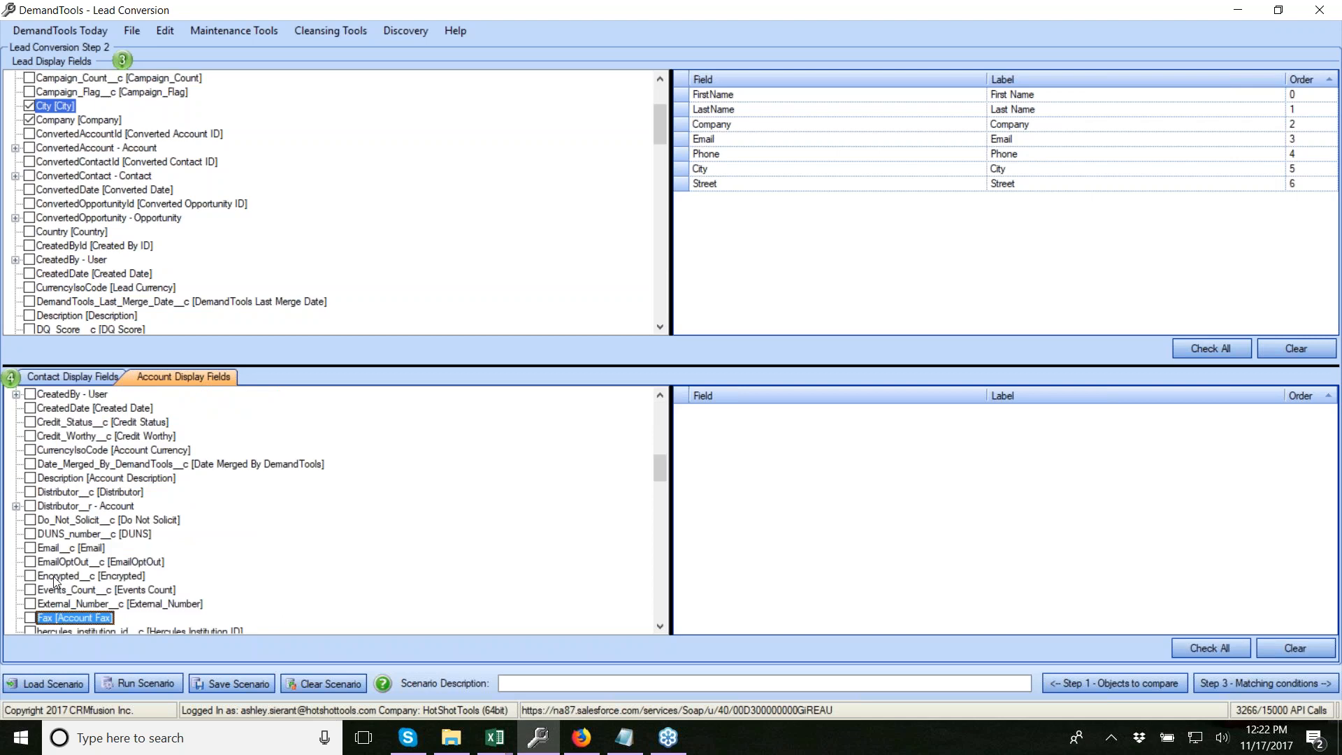
pyautogui.scroll(-1, 55, 584)
pyautogui.scroll(-1, 53, 559)
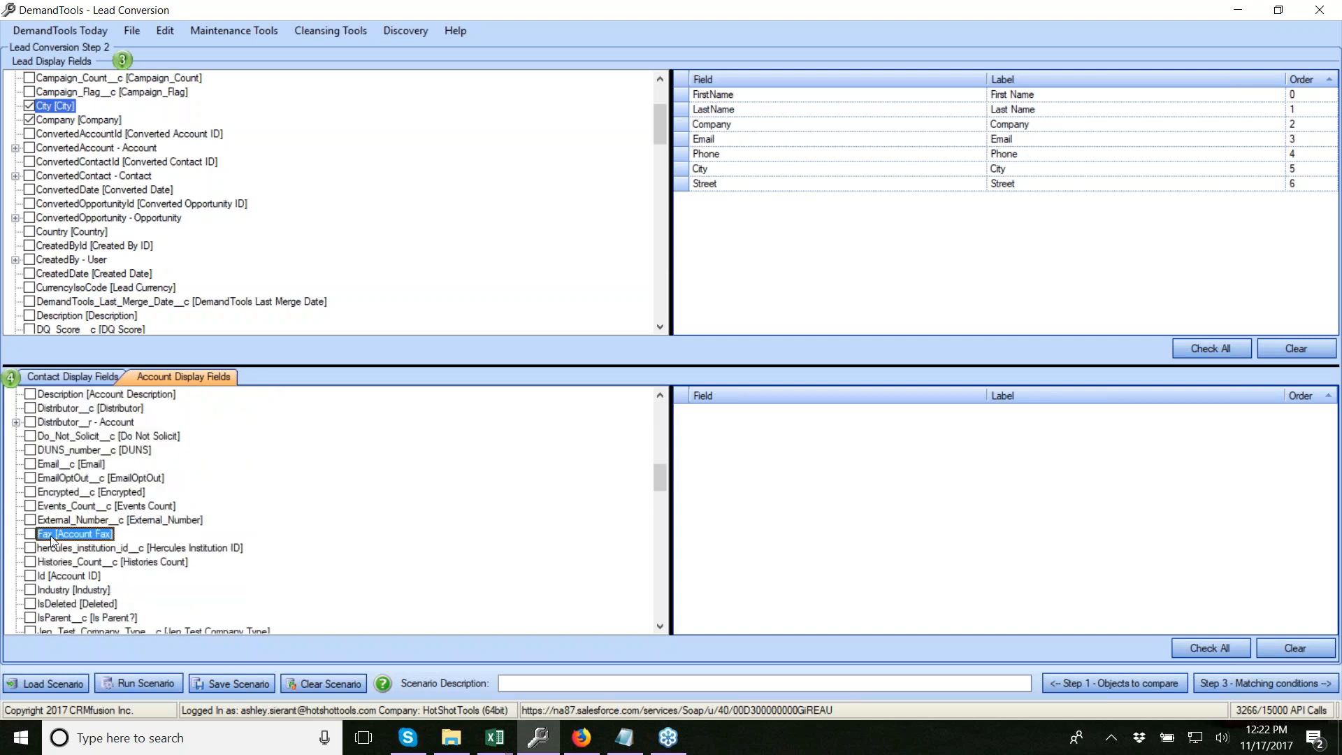
pyautogui.scroll(13, 48, 528)
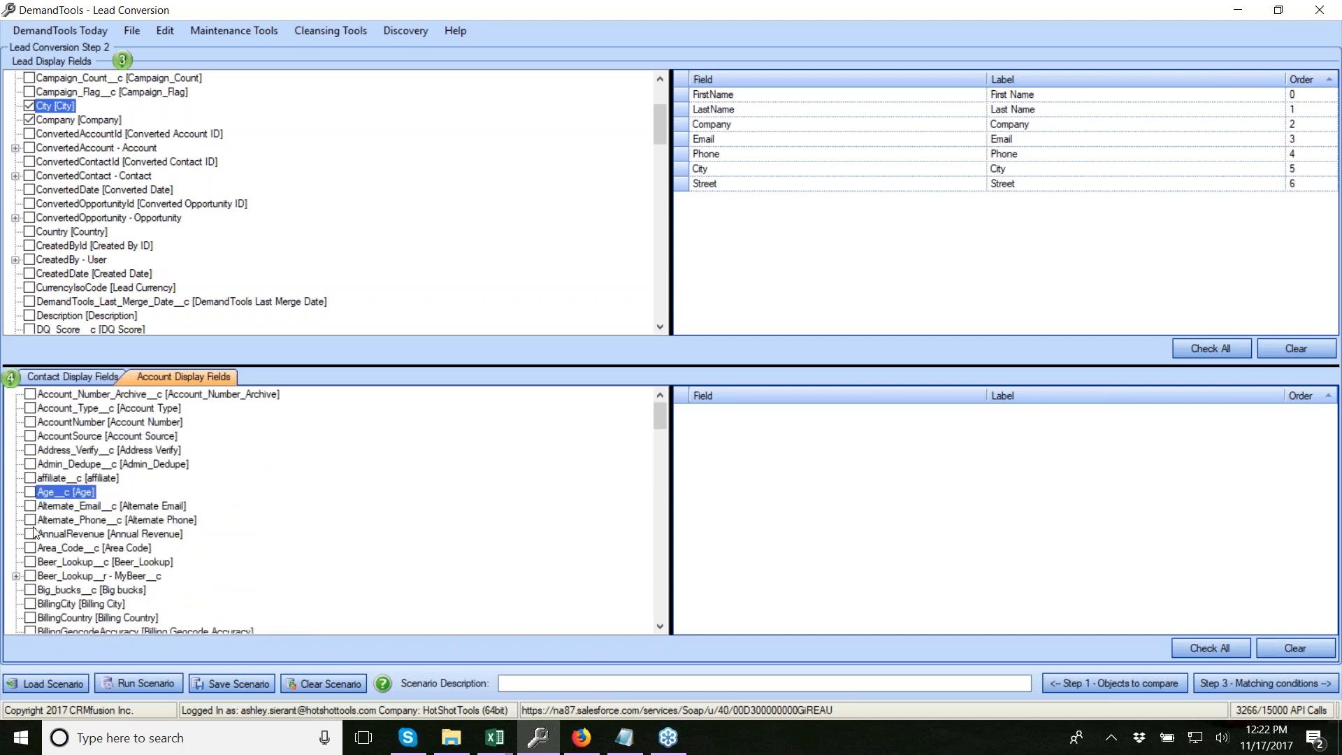
pyautogui.press('n')
pyautogui.click(28, 618)
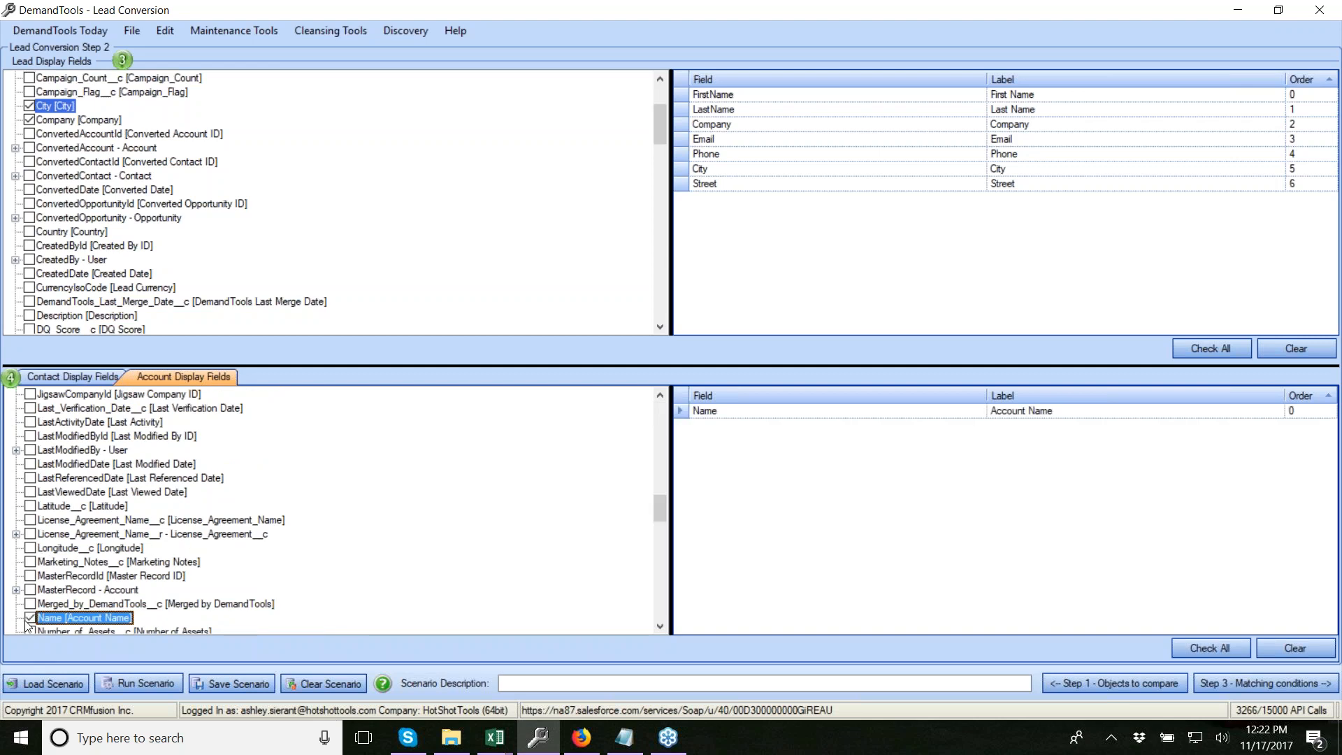
# Add account BillingStreet, BillingCity and Account Phone to the display fields
pyautogui.press('b')
pyautogui.click(30, 534)
pyautogui.click(31, 436)
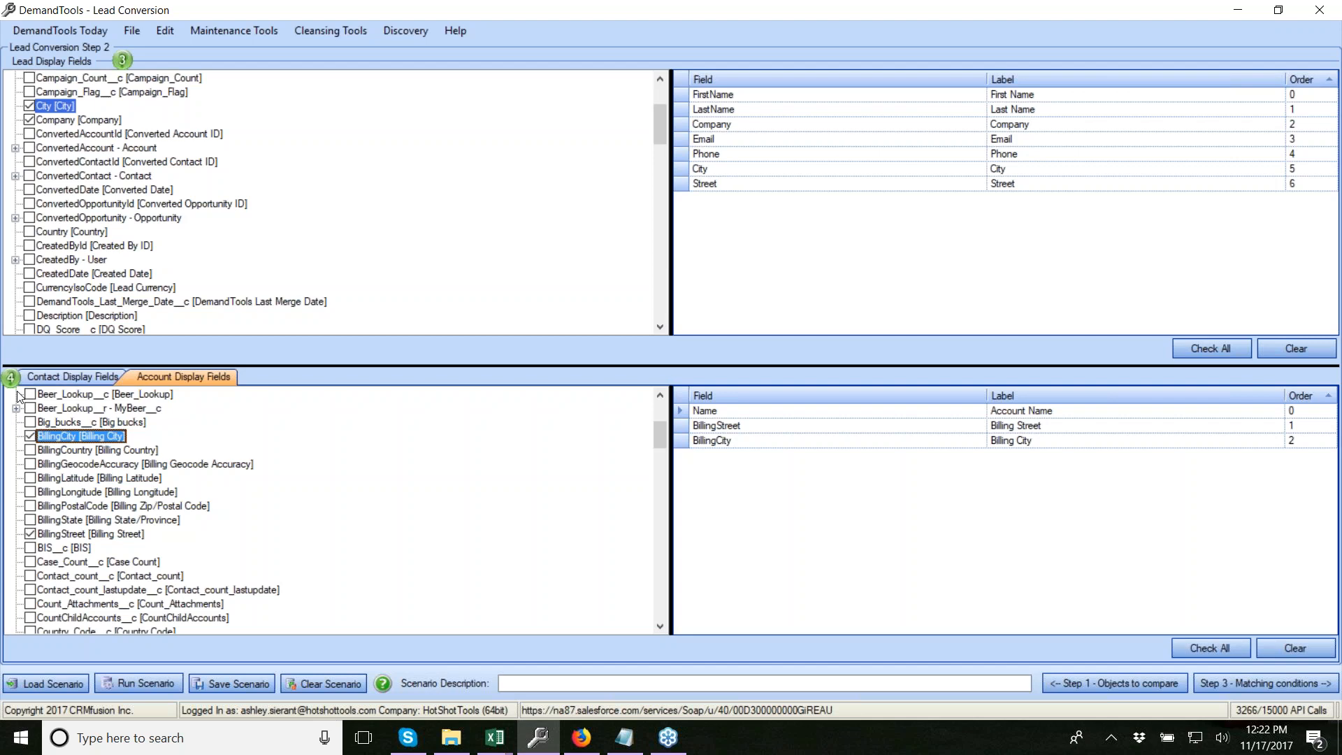
pyautogui.press('p')
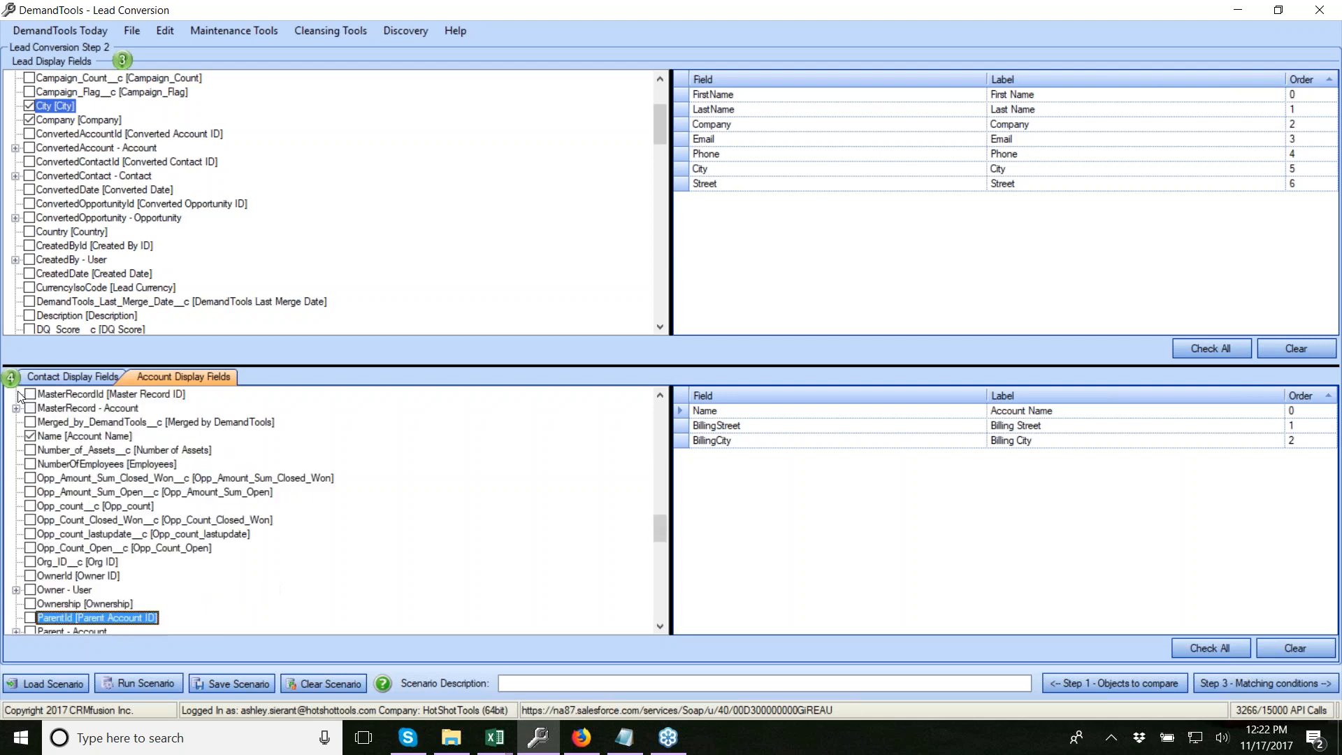
pyautogui.click(30, 604)
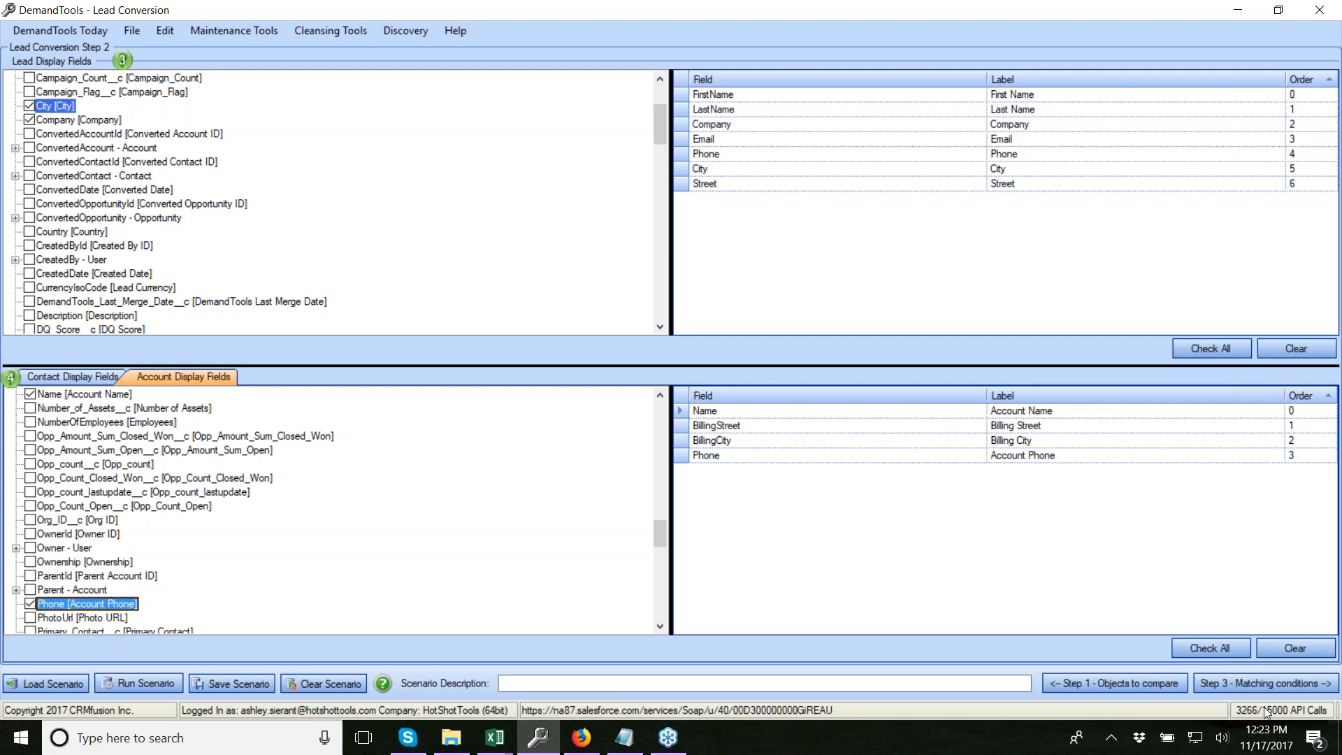
pyautogui.click(1270, 685)
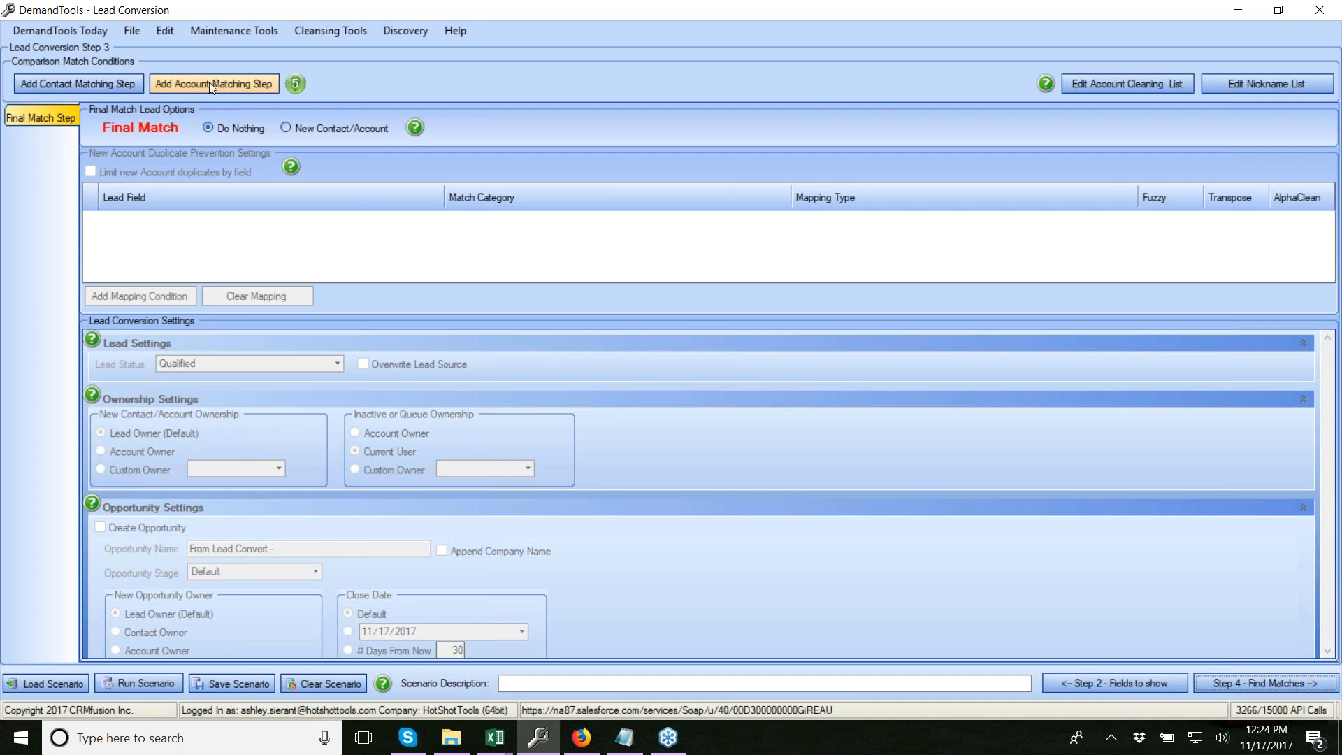
pyautogui.click(86, 86)
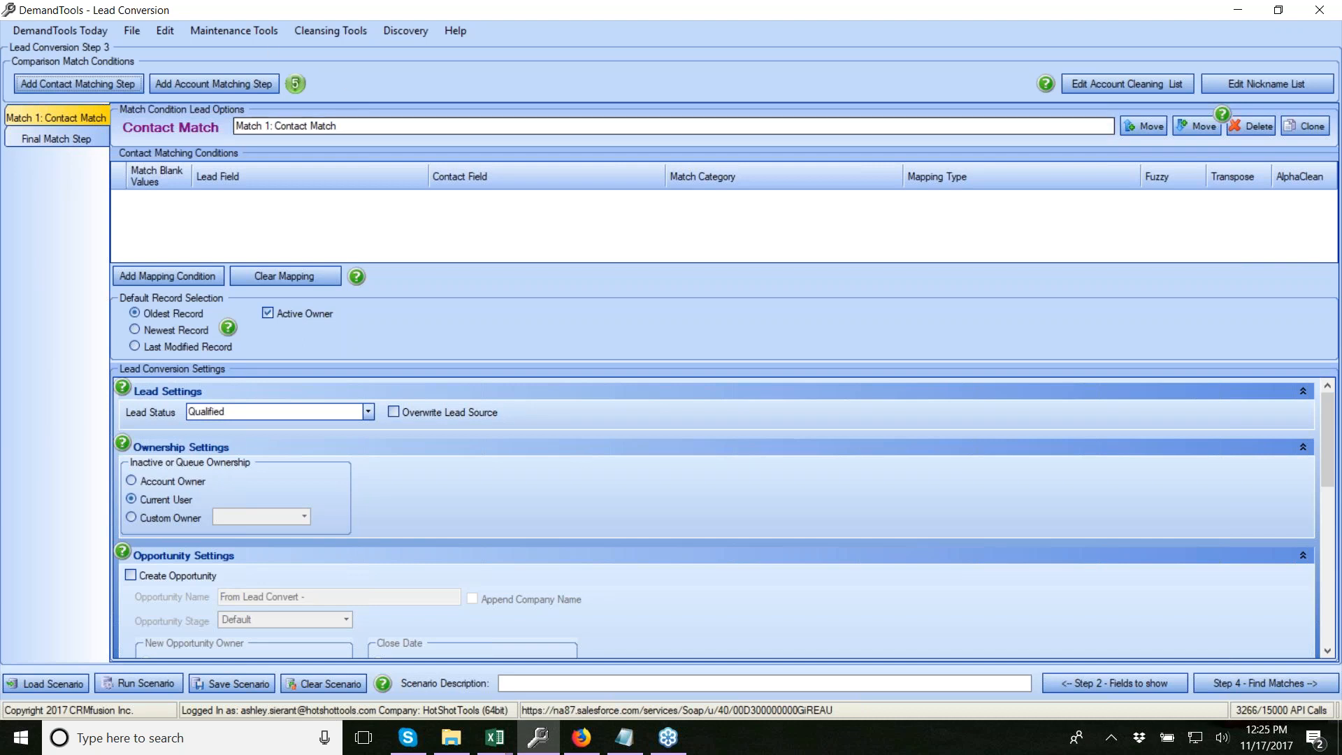
# Append 'Rigid' to the step name, making it 'Match 1: Contact Match Rigid'
pyautogui.moveTo(346, 126); pyautogui.dragTo(205, 103)
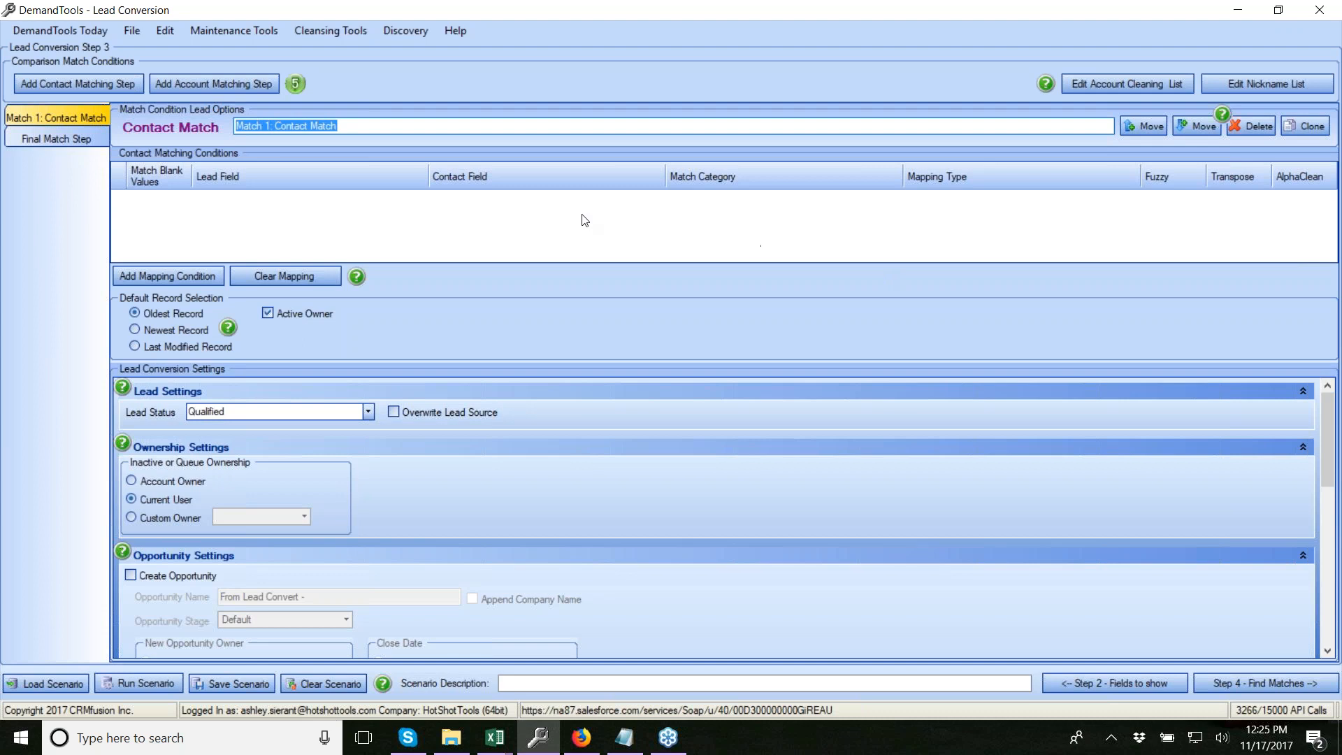
pyautogui.click(349, 126)
pyautogui.moveTo(350, 126)
pyautogui.mouseDown()
pyautogui.moveTo(286, 127)
pyautogui.moveTo(337, 131)
pyautogui.mouseUp()
pyautogui.write('Rigid (')
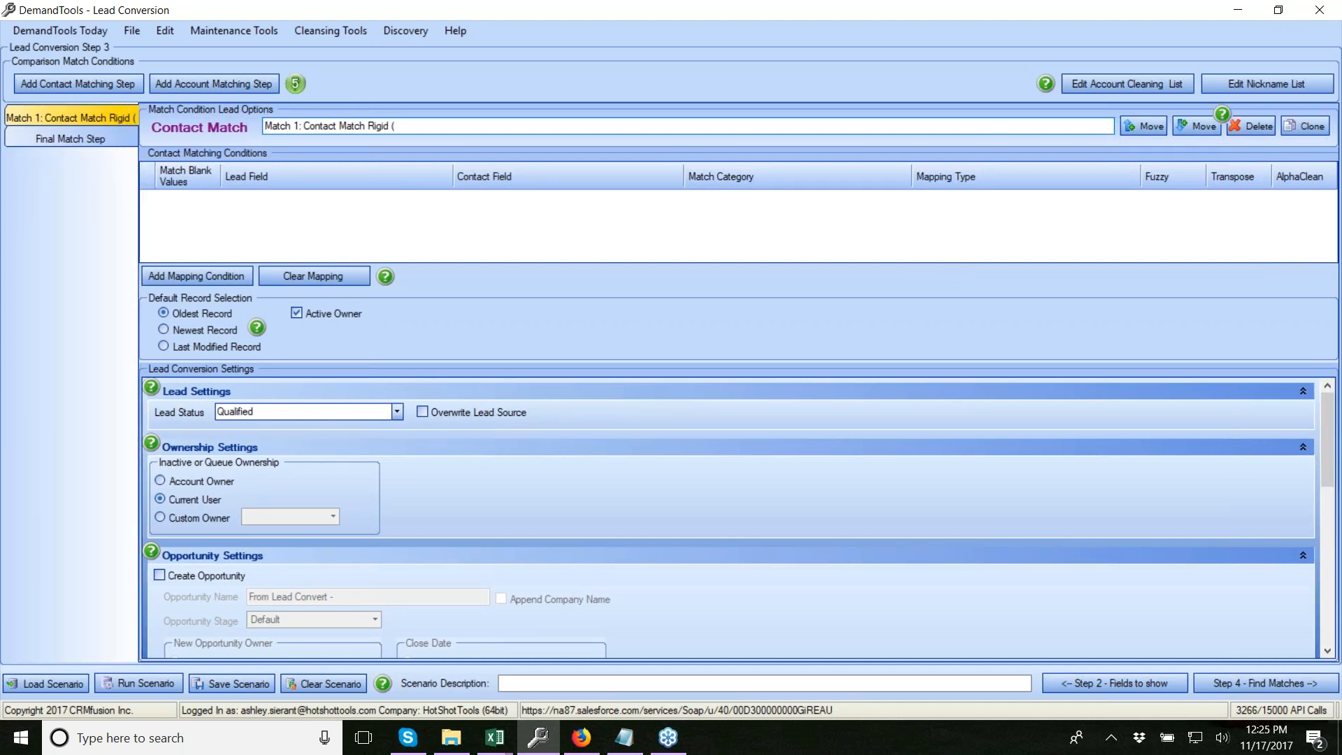
pyautogui.press('BackSpace')
pyautogui.press('BackSpace')
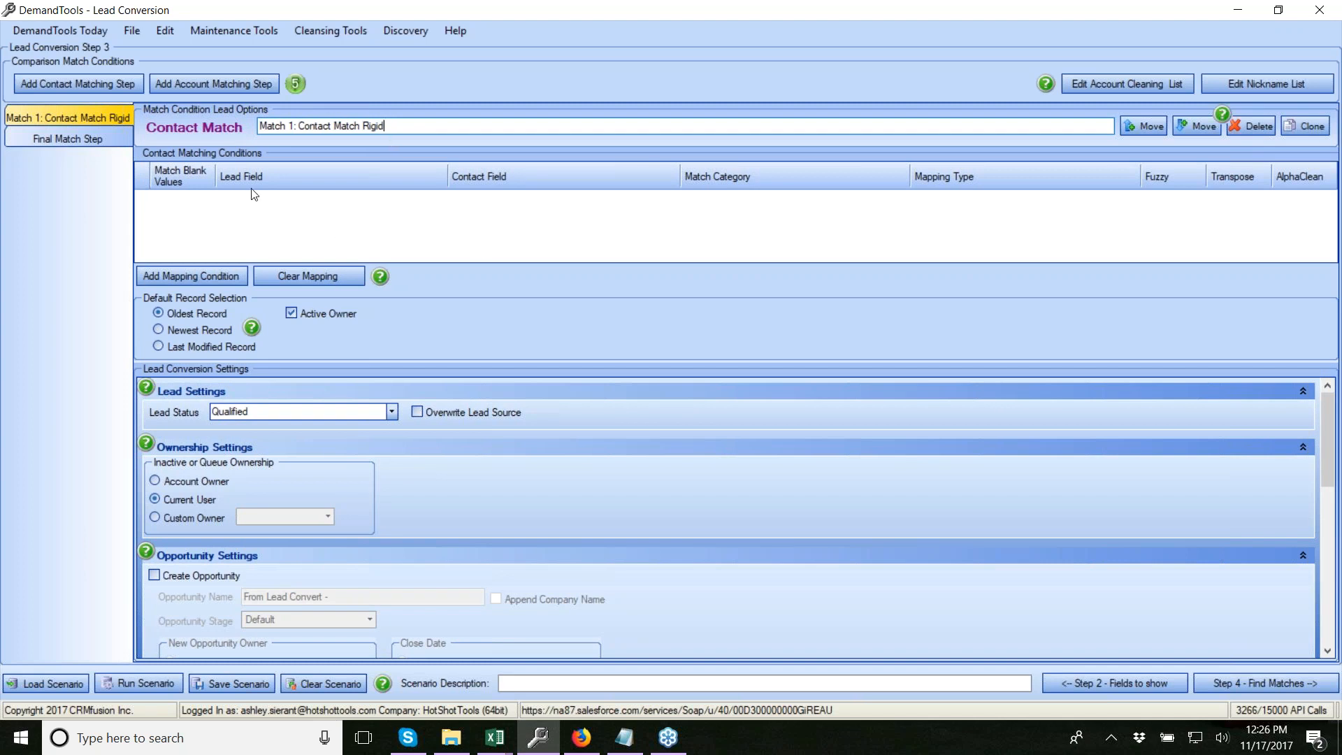
# Add a mapping condition with First Name as both the lead and contact field
pyautogui.click(182, 277)
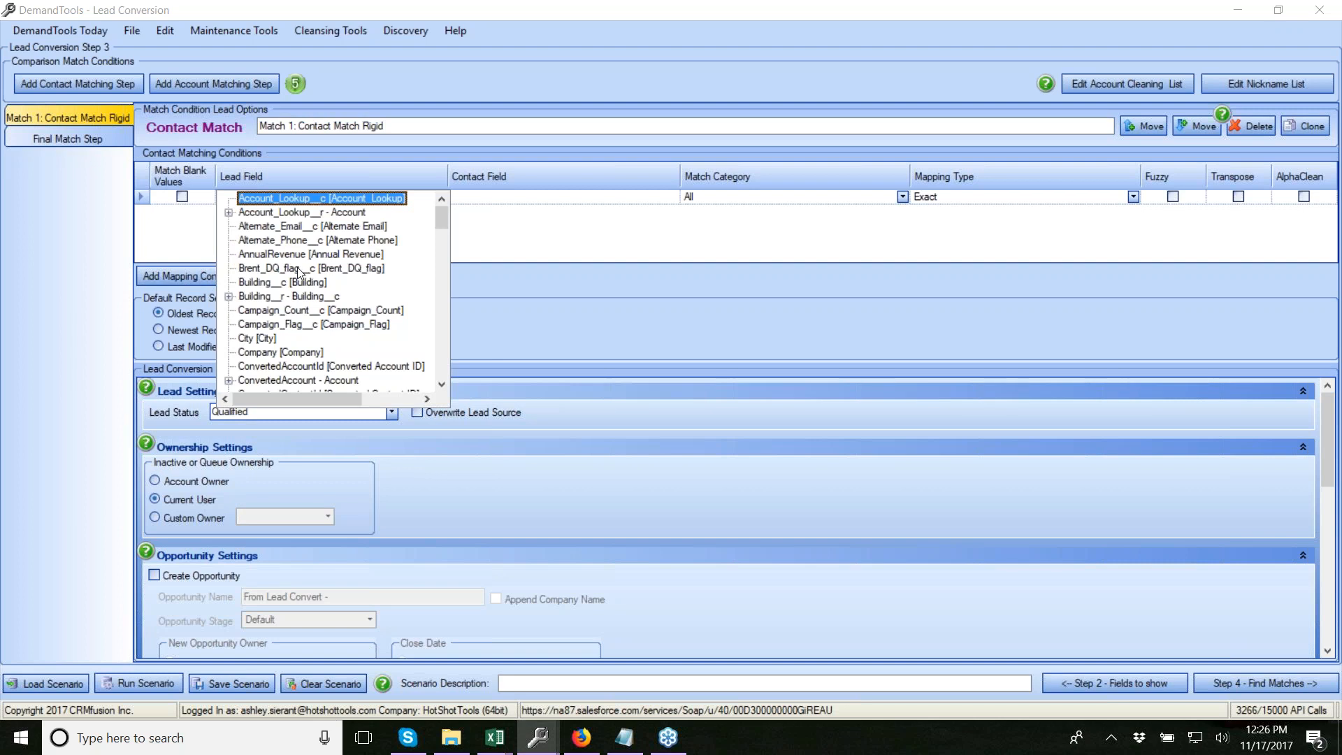
pyautogui.press('f')
pyautogui.press('f')
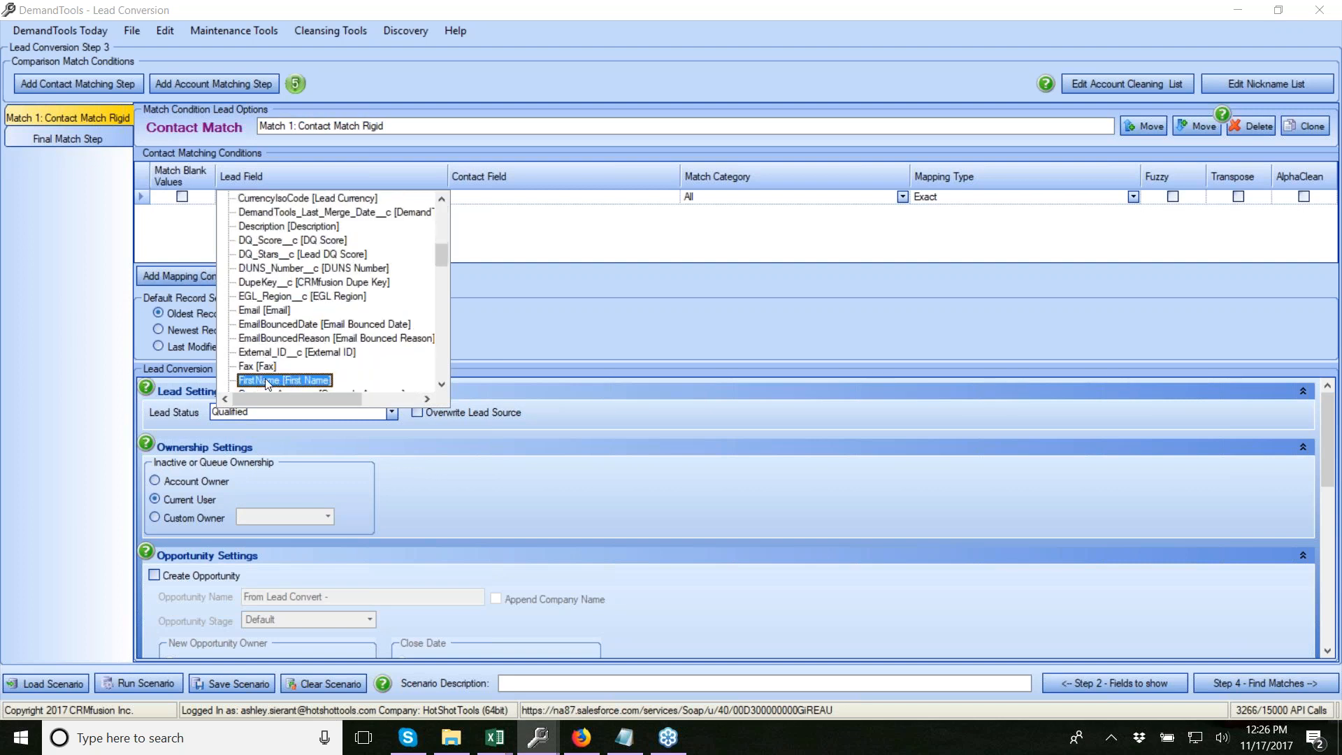
pyautogui.click(267, 382)
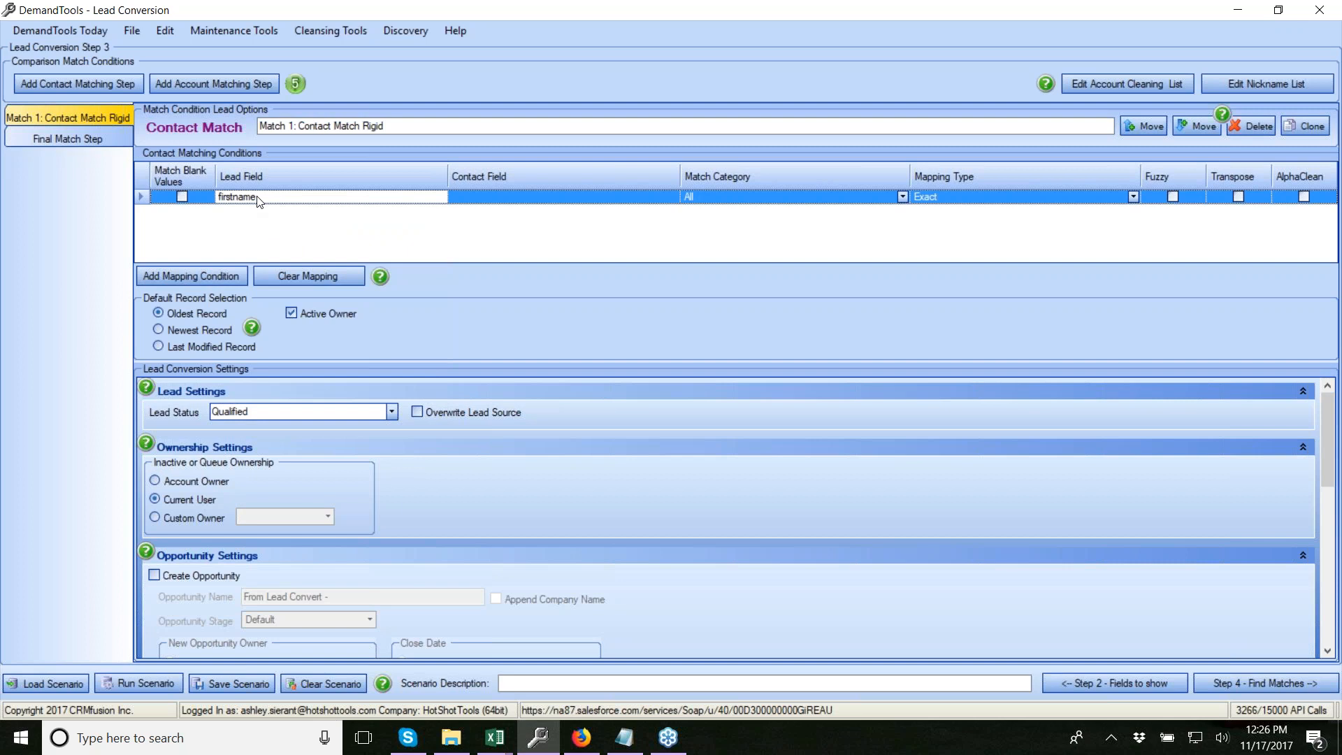
pyautogui.click(487, 199)
pyautogui.press('f')
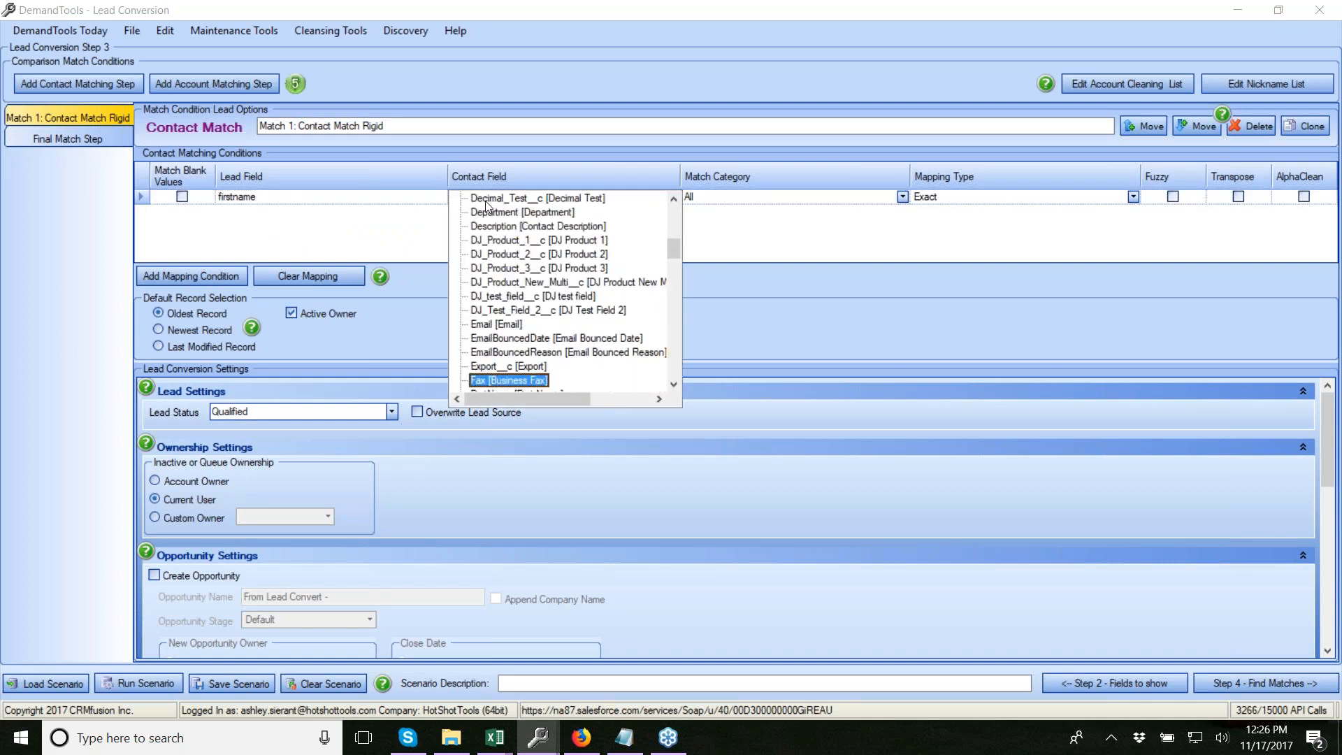
pyautogui.press('f')
pyautogui.press('Return')
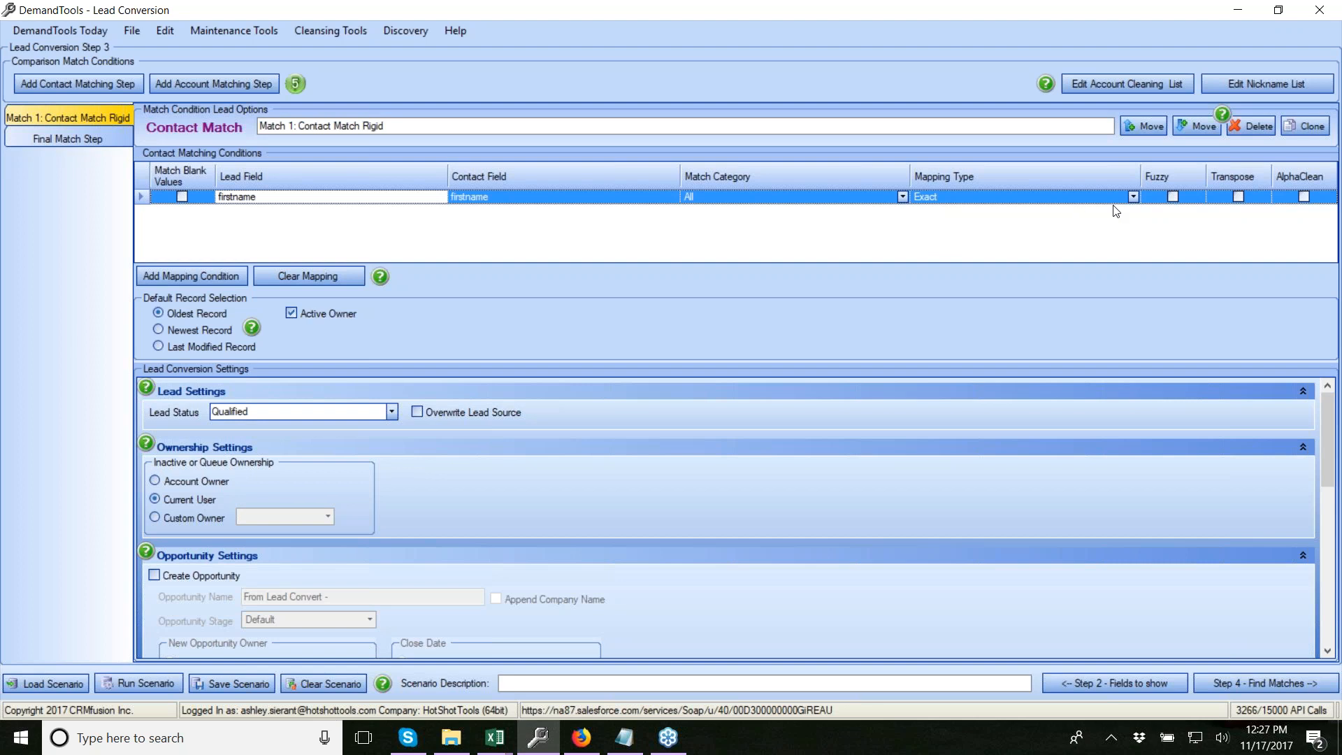
# Set the condition's mapping type to FirstName
pyautogui.click(1133, 197)
pyautogui.scroll(-5, 1006, 254)
pyautogui.scroll(5, 1003, 278)
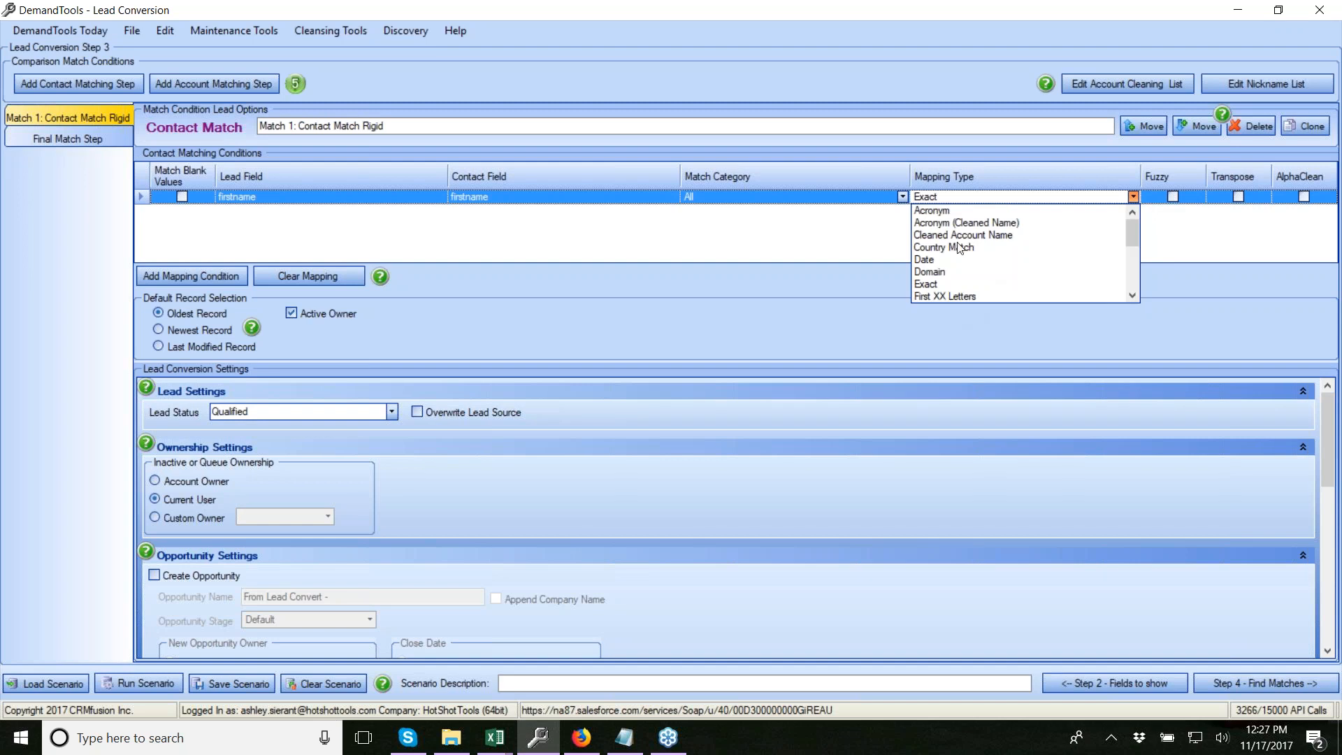
pyautogui.scroll(-1, 963, 246)
pyautogui.click(954, 287)
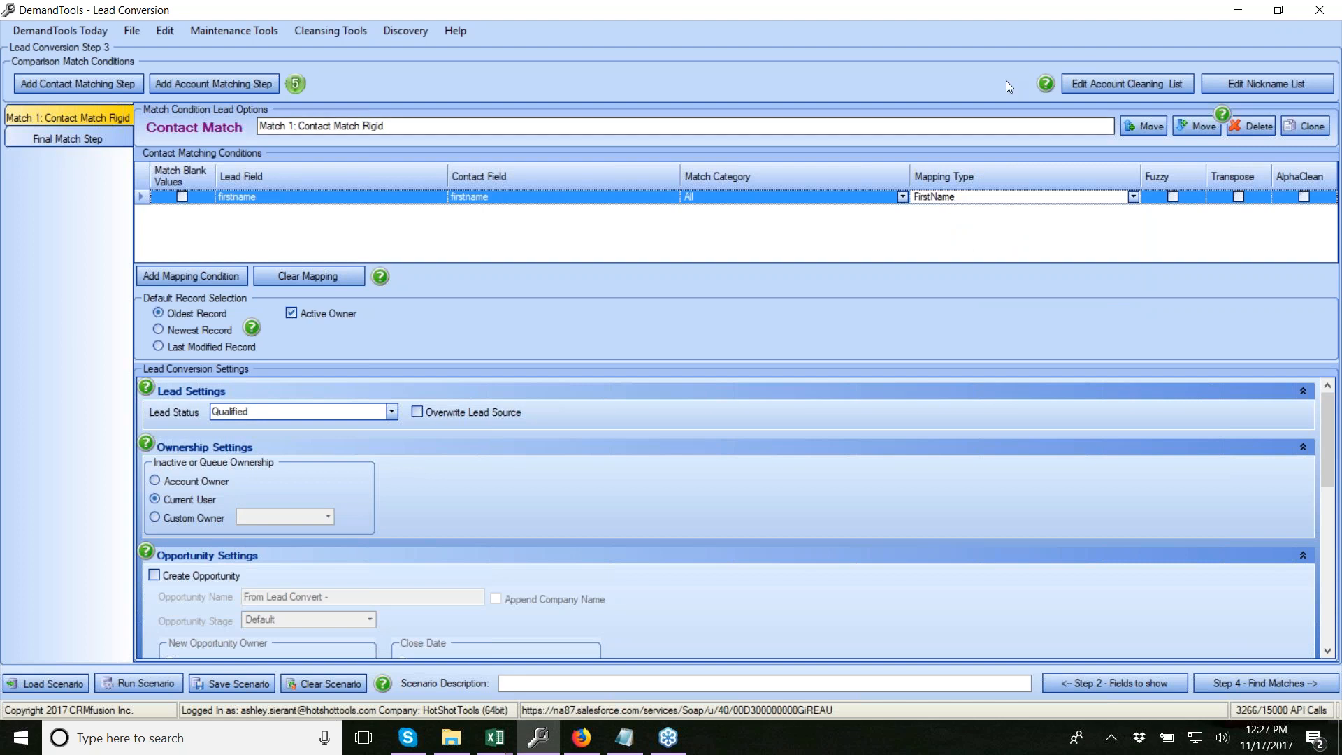
# Review the nickname list, noting the Alex / Alexander pair, and close it unchanged
pyautogui.click(1267, 87)
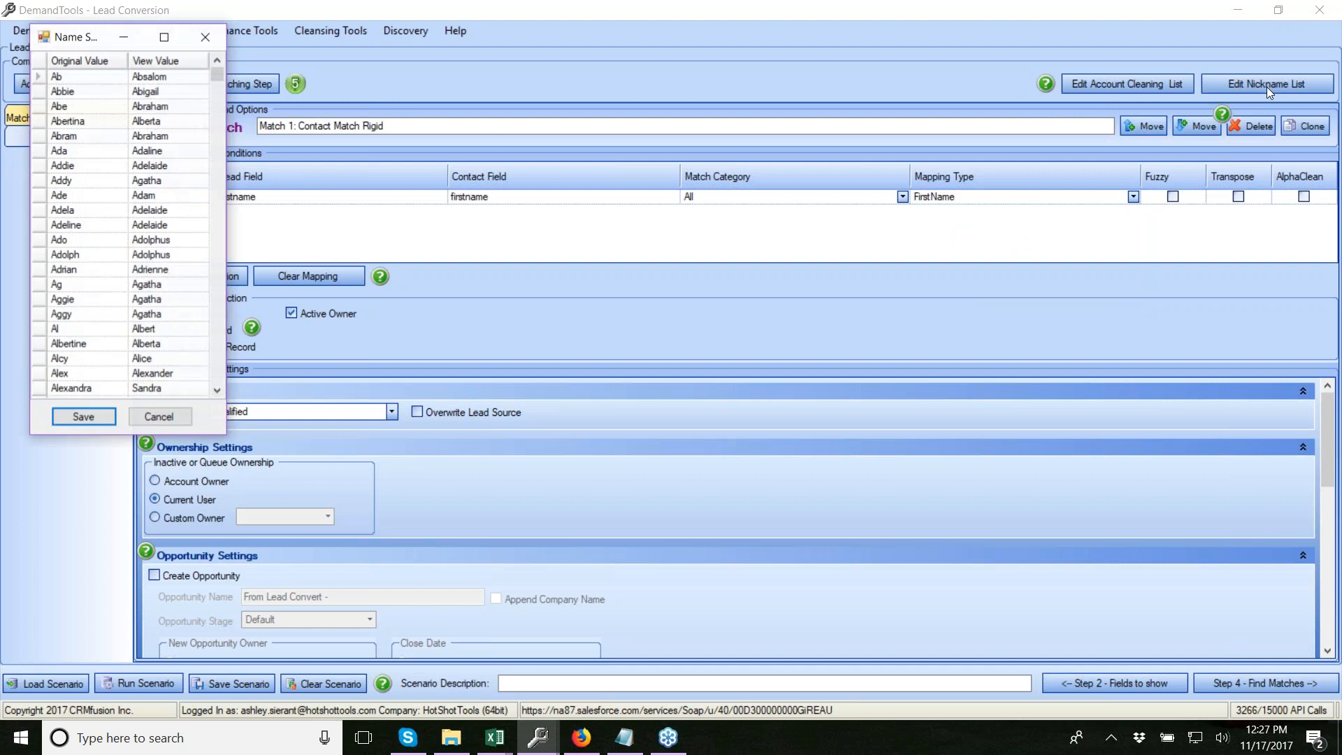
pyautogui.moveTo(84, 45); pyautogui.dragTo(808, 119)
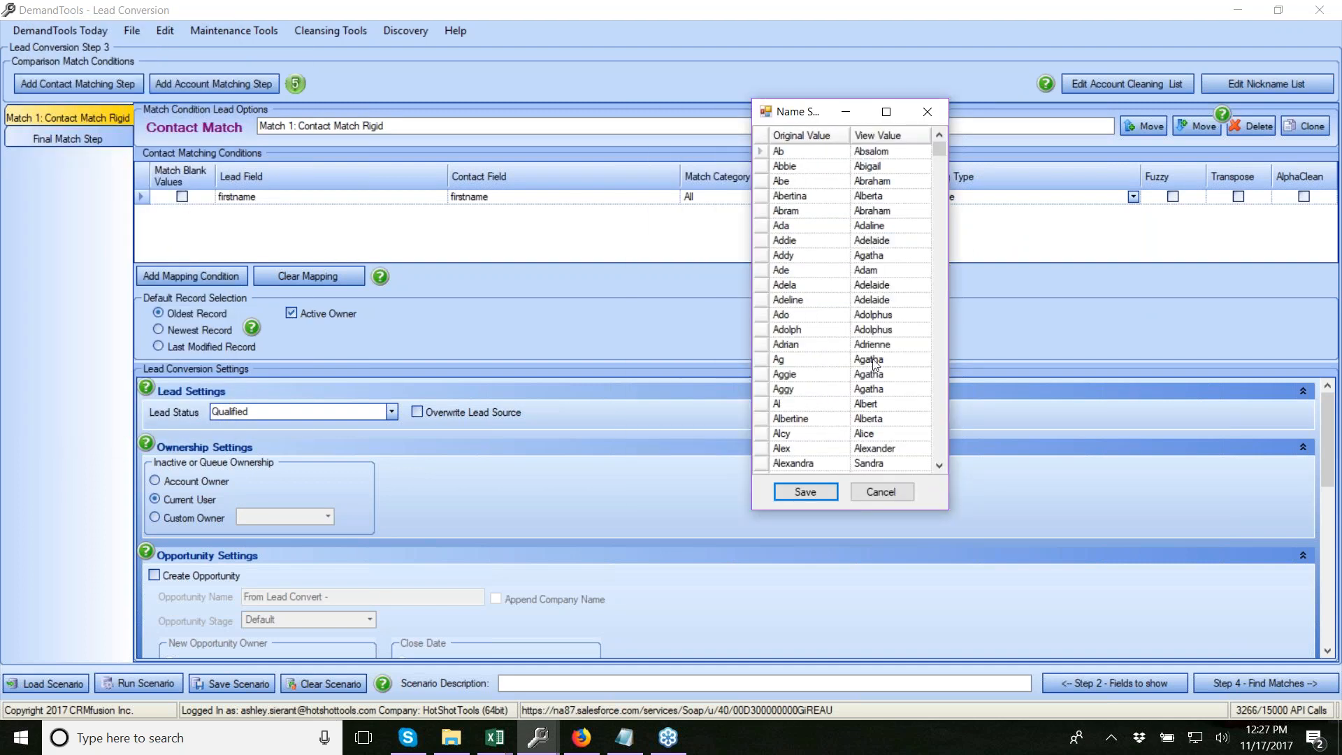
pyautogui.click(787, 451)
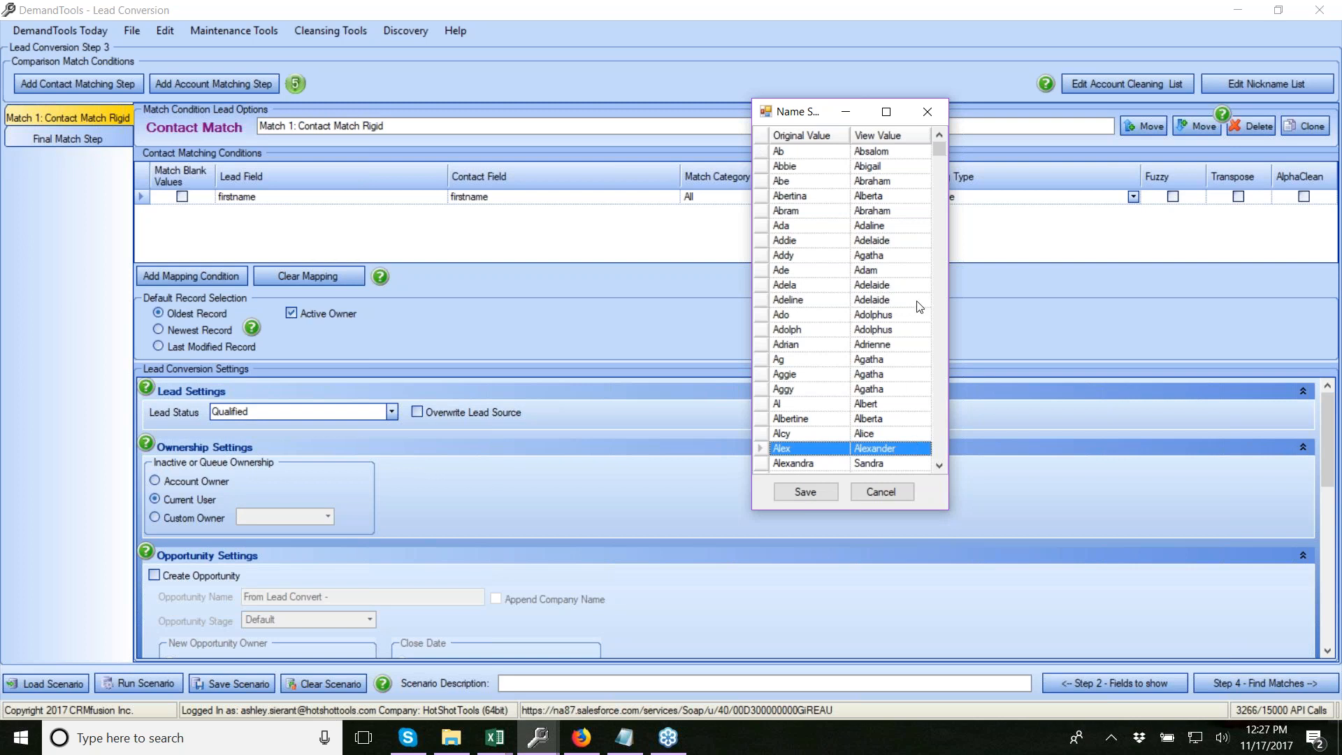
pyautogui.click(881, 492)
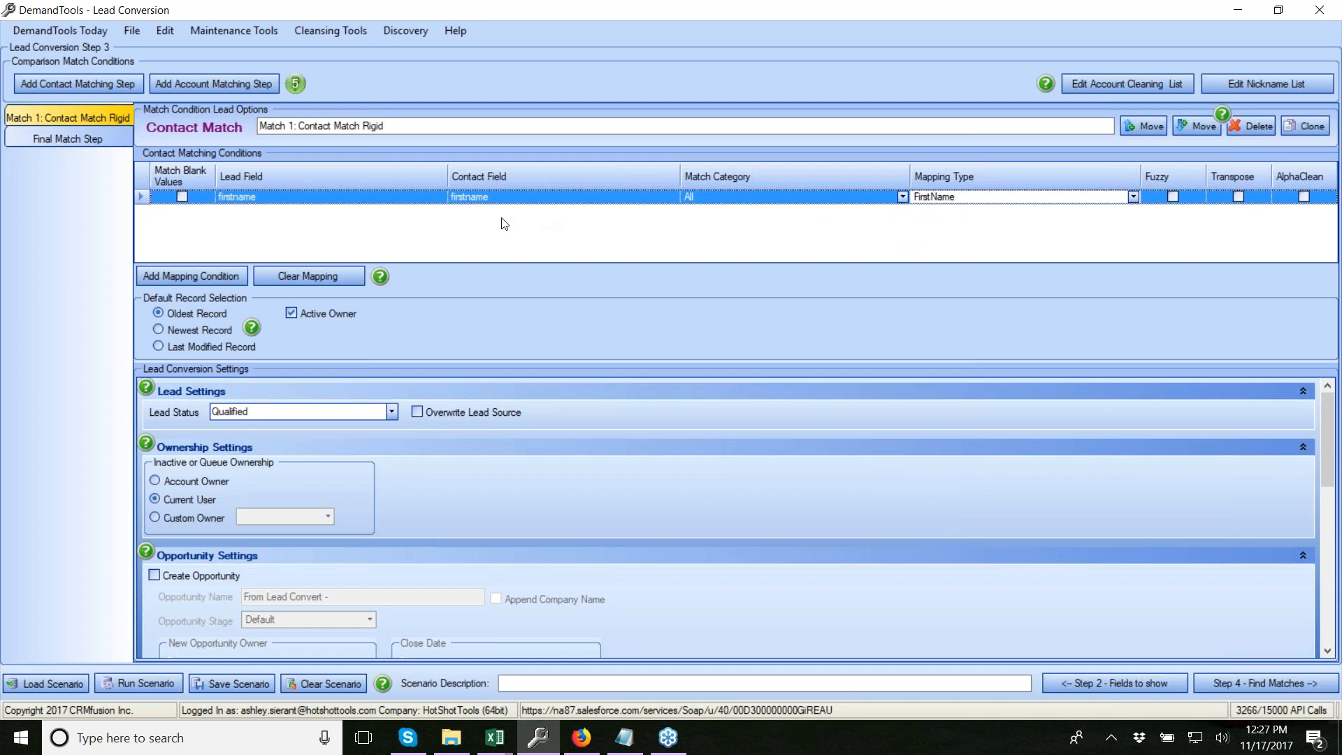
# Add a second condition comparing lead Last Name to contact Last Name with Exact mapping
pyautogui.click(191, 277)
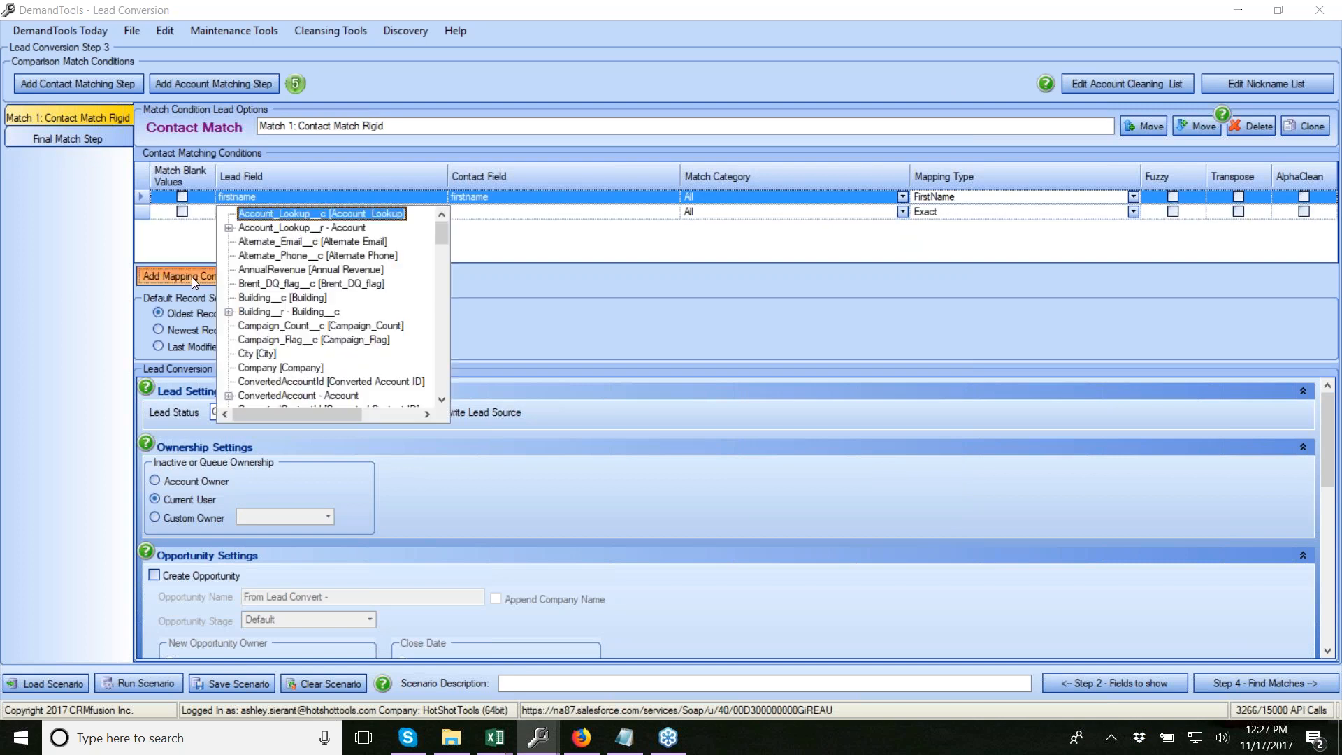
pyautogui.press('l')
pyautogui.press('Down')
pyautogui.press('Down')
pyautogui.press('Down')
pyautogui.press('Down')
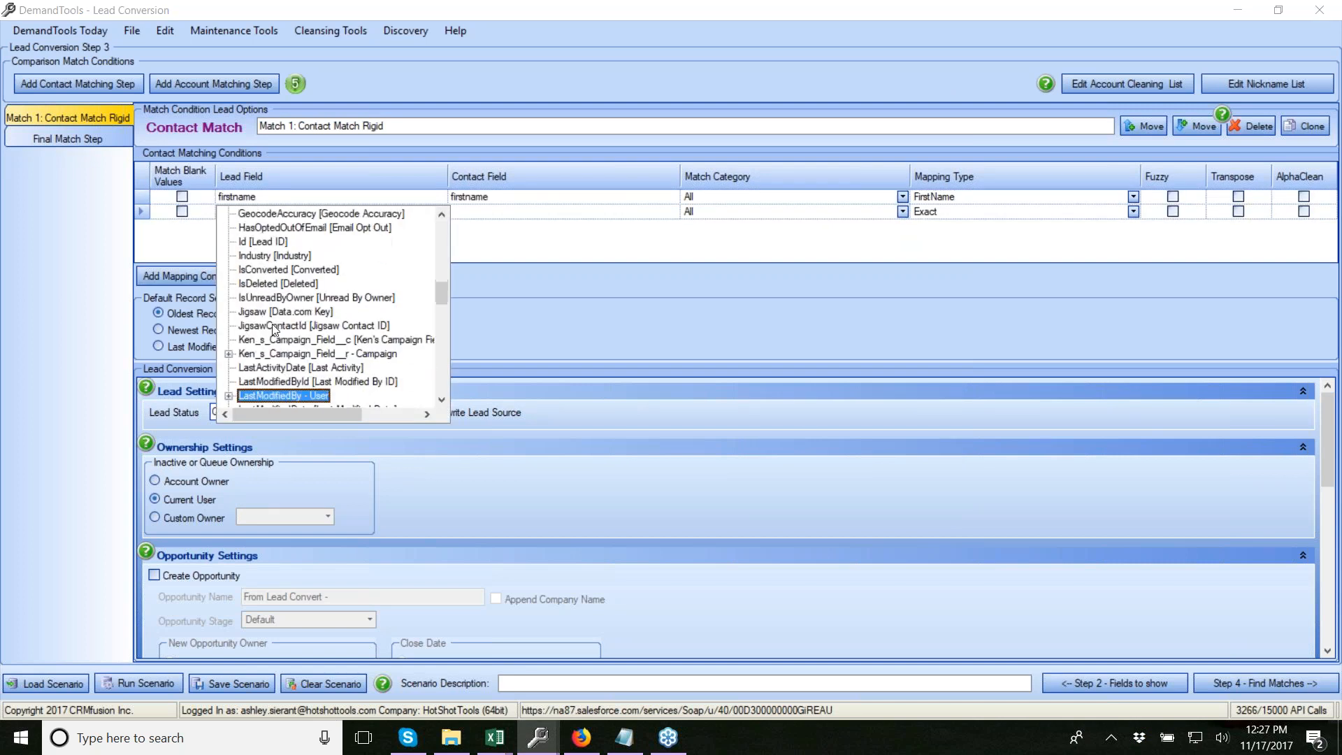
pyautogui.click(272, 396)
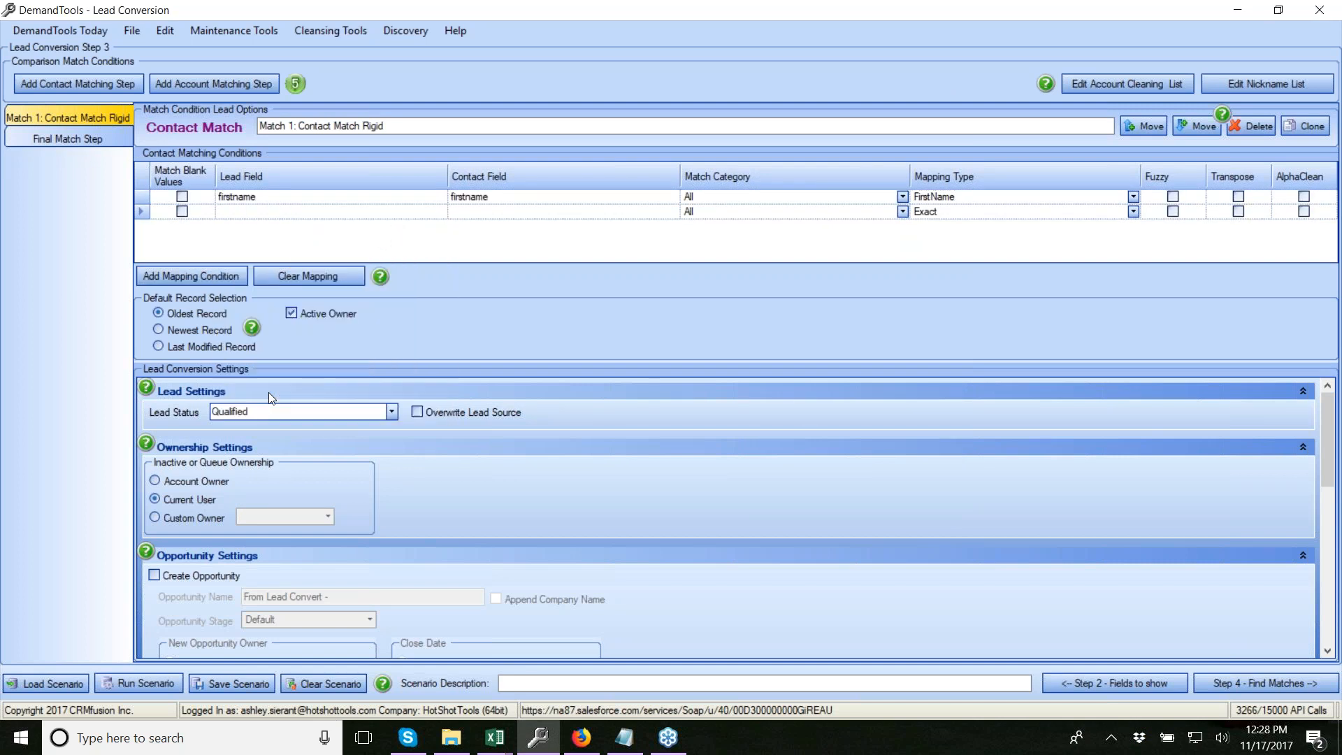
pyautogui.click(491, 210)
pyautogui.press('l')
pyautogui.press('Down')
pyautogui.press('Down')
pyautogui.press('Down')
pyautogui.press('Down')
pyautogui.press('Down')
pyautogui.press('Down')
pyautogui.press('Down')
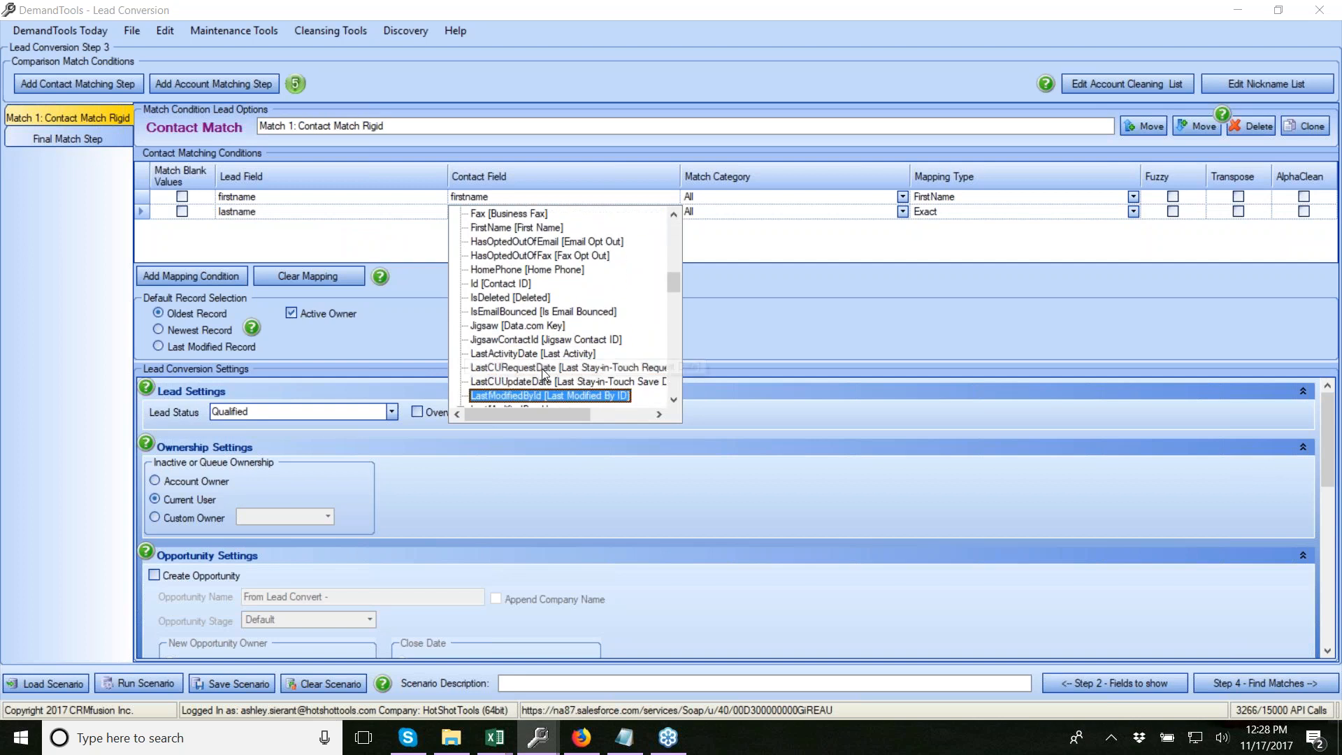
pyautogui.click(535, 382)
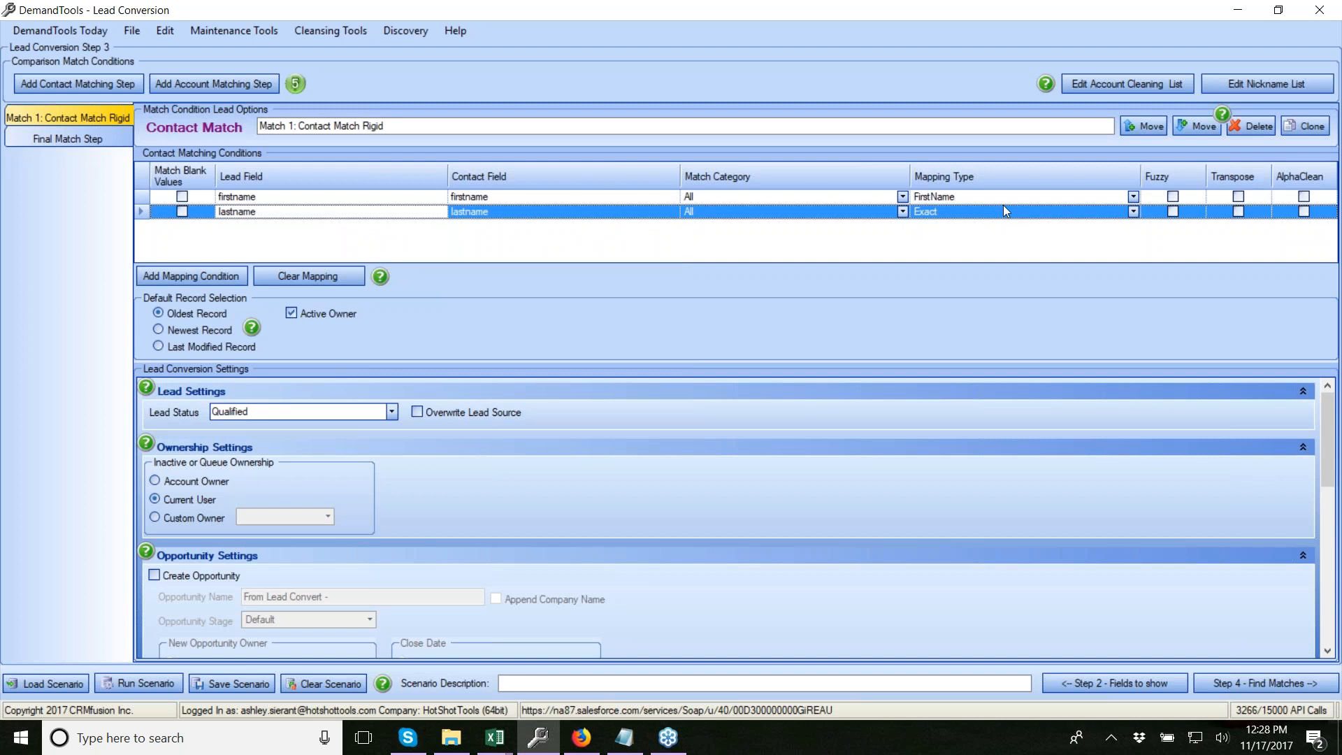
pyautogui.click(1134, 212)
pyautogui.scroll(-2, 969, 270)
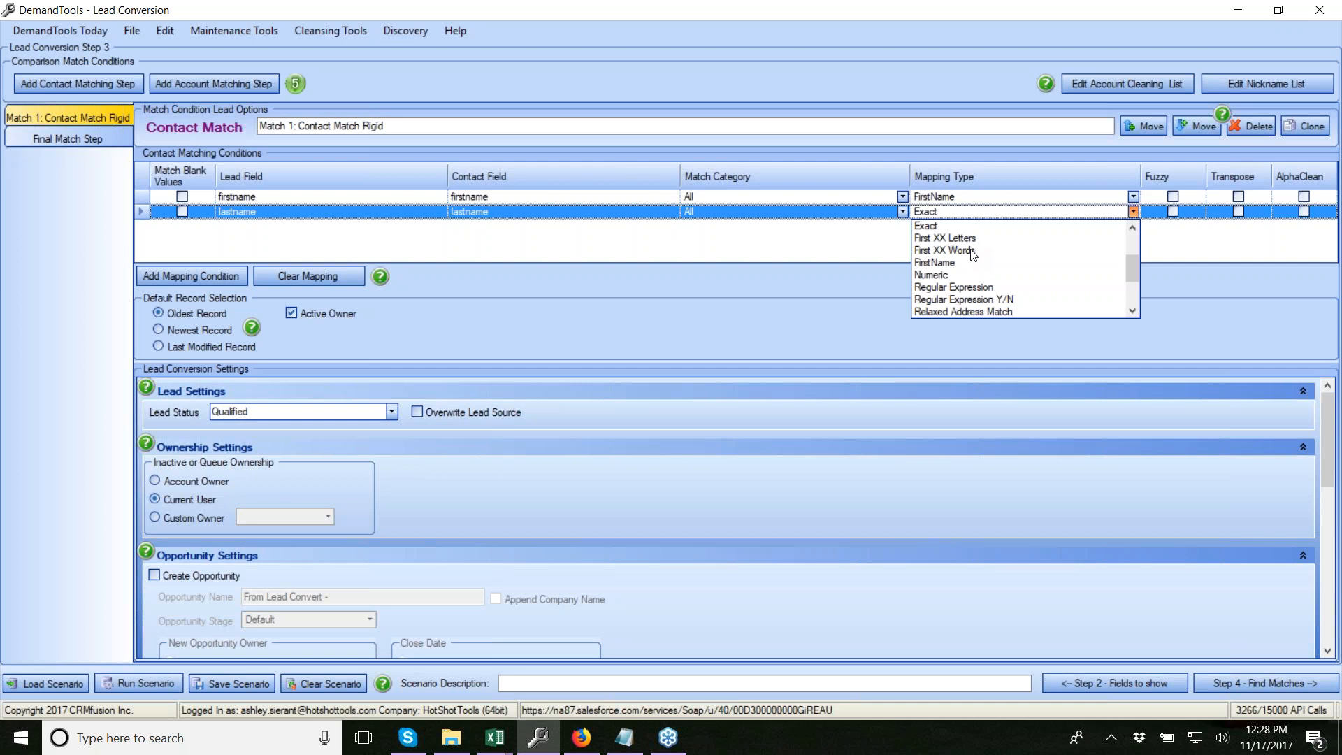
pyautogui.click(611, 234)
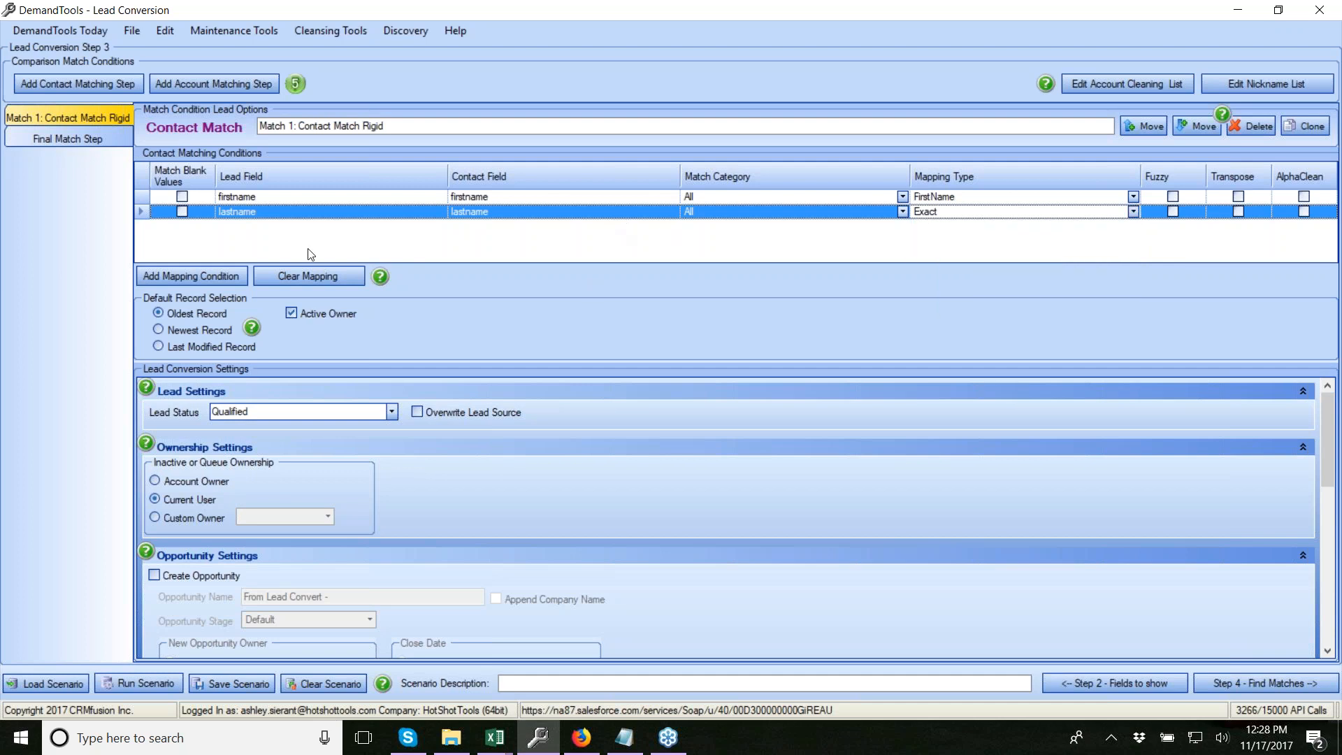
# Add a third condition comparing lead company to contact Account > Name as Cleaned Account Name
pyautogui.click(184, 272)
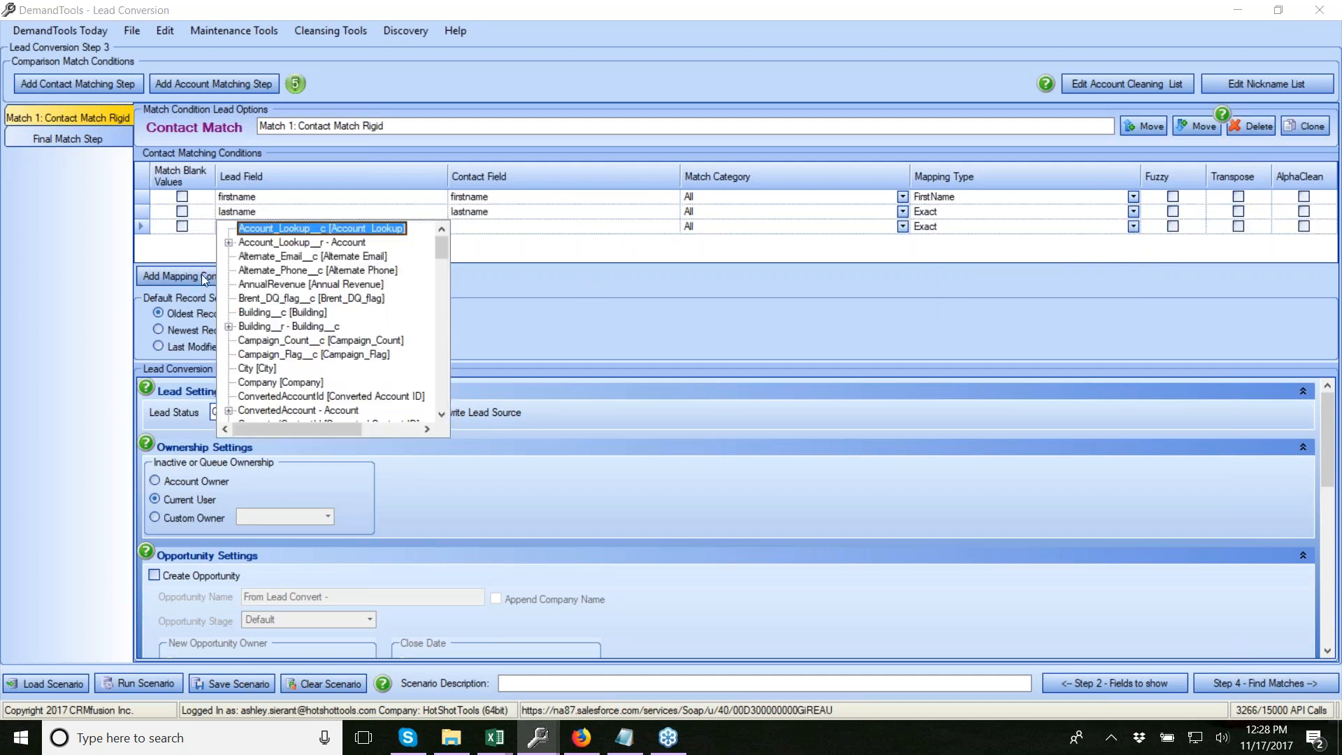
pyautogui.click(270, 340)
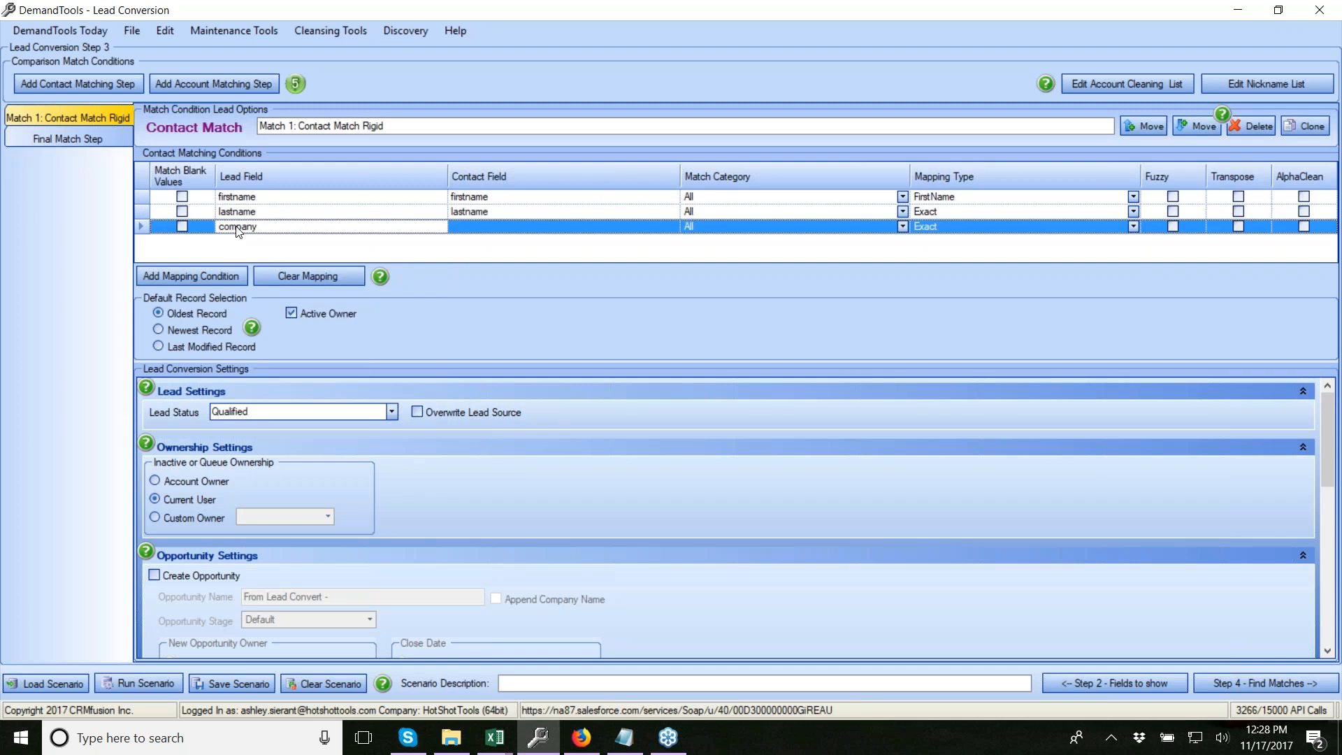
pyautogui.click(510, 226)
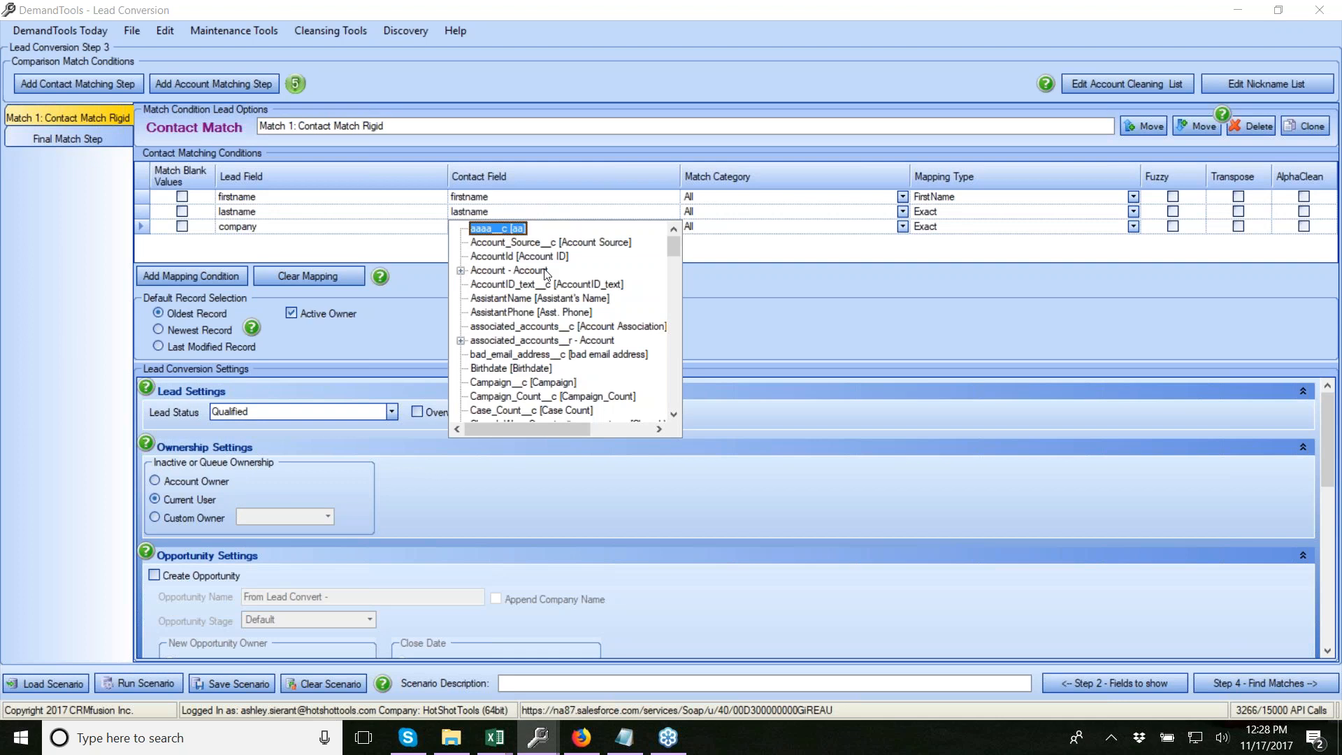
pyautogui.click(460, 271)
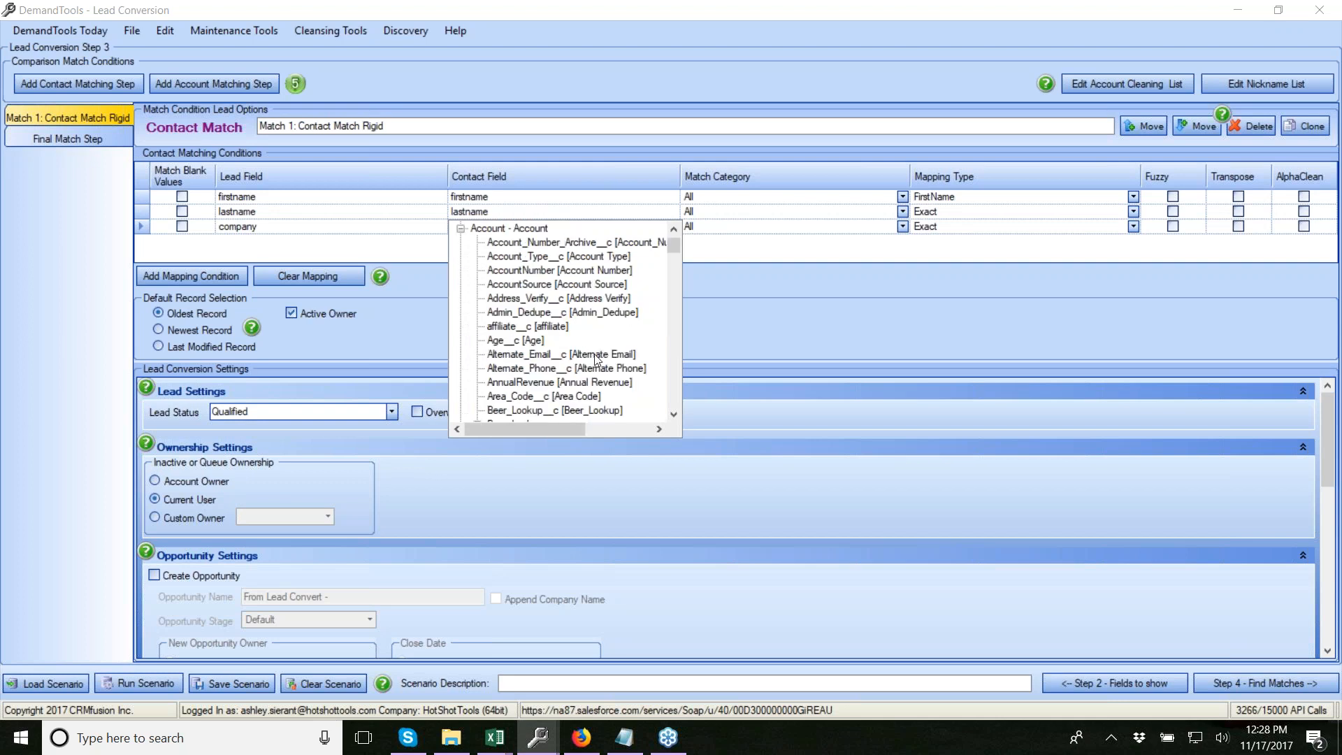
pyautogui.press('n')
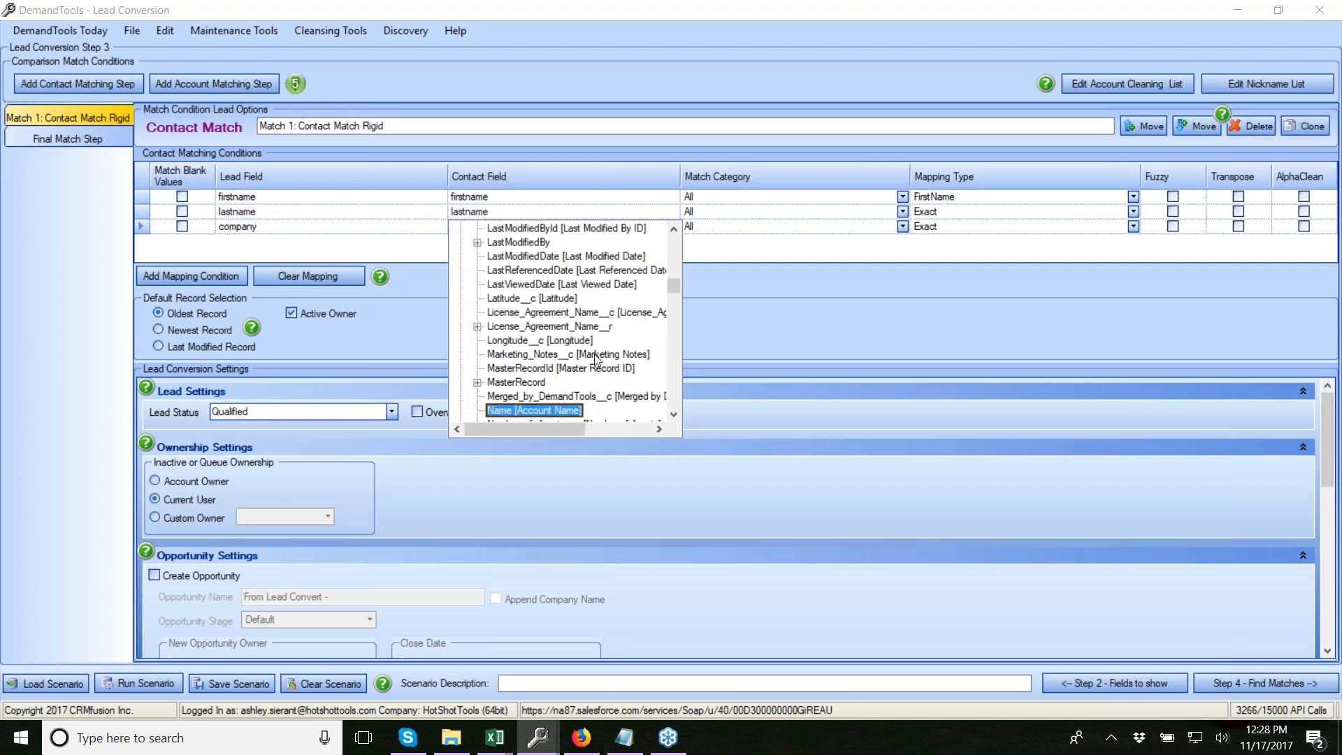
pyautogui.click(550, 409)
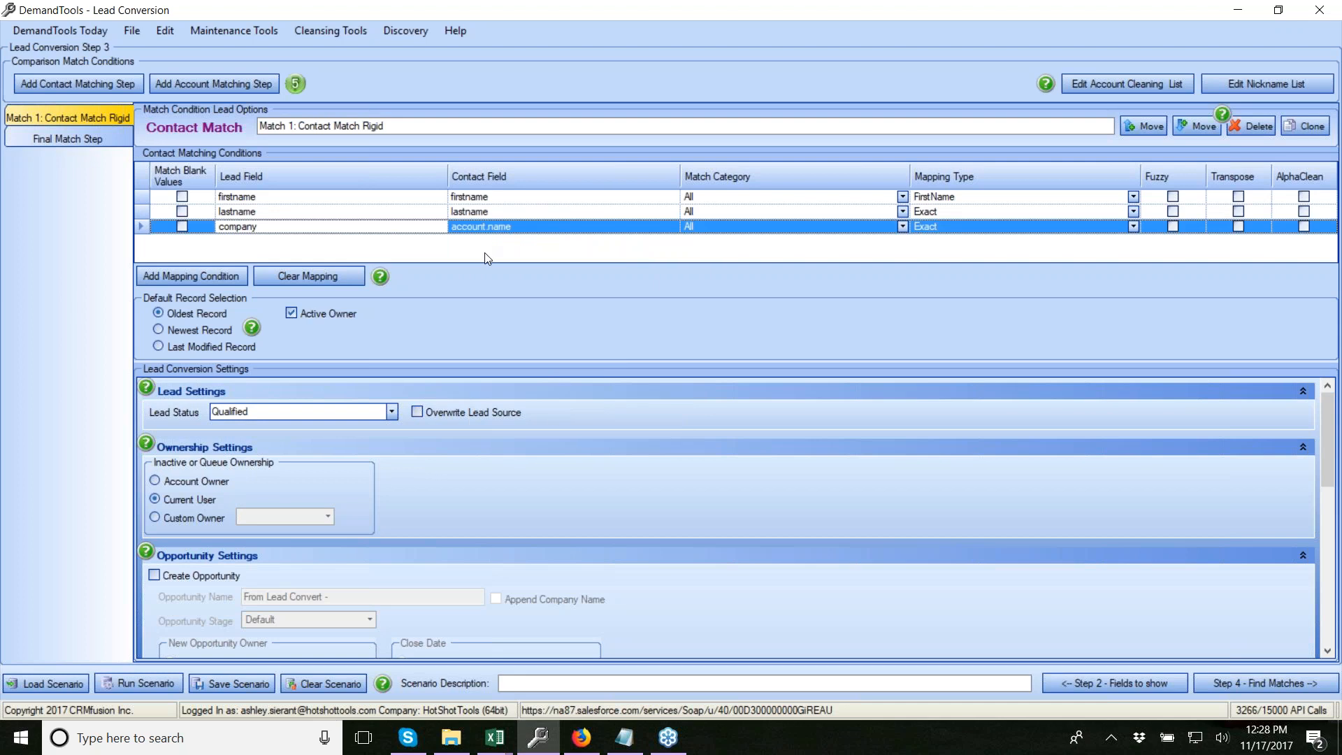
pyautogui.click(1133, 227)
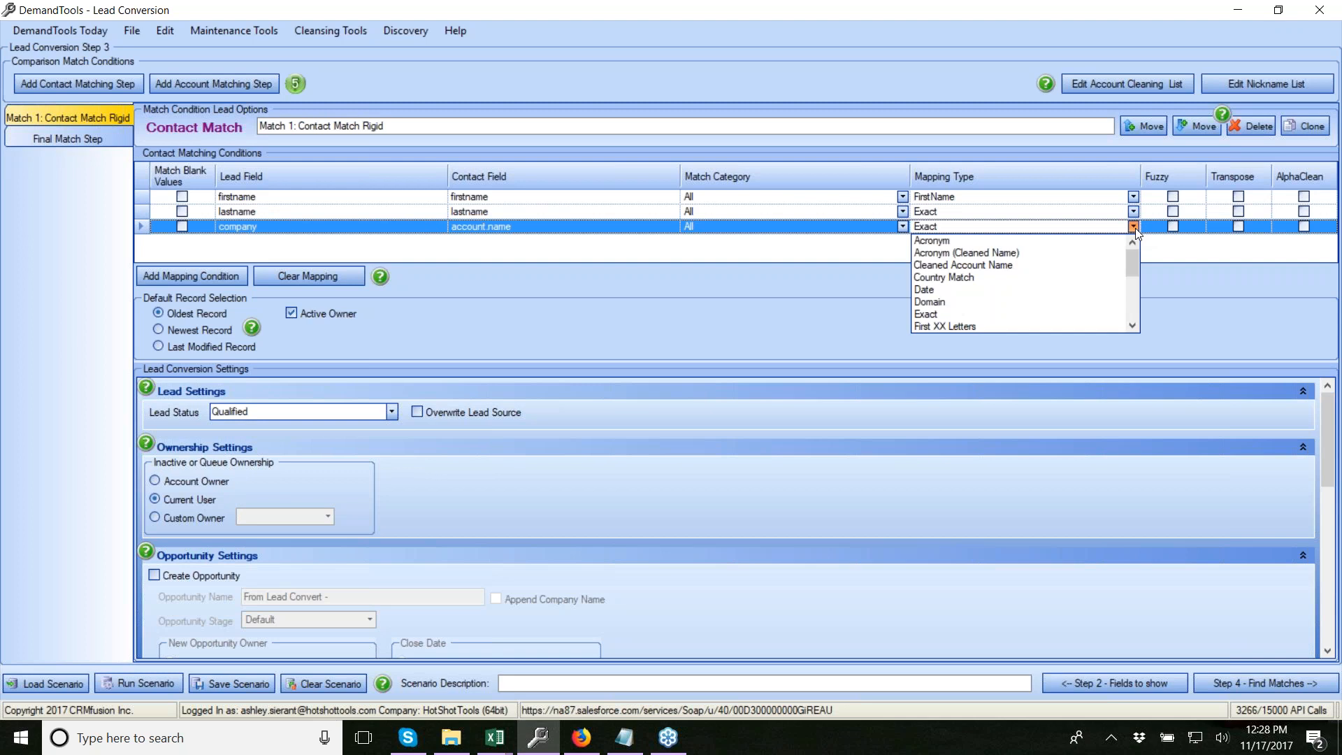
pyautogui.click(1000, 265)
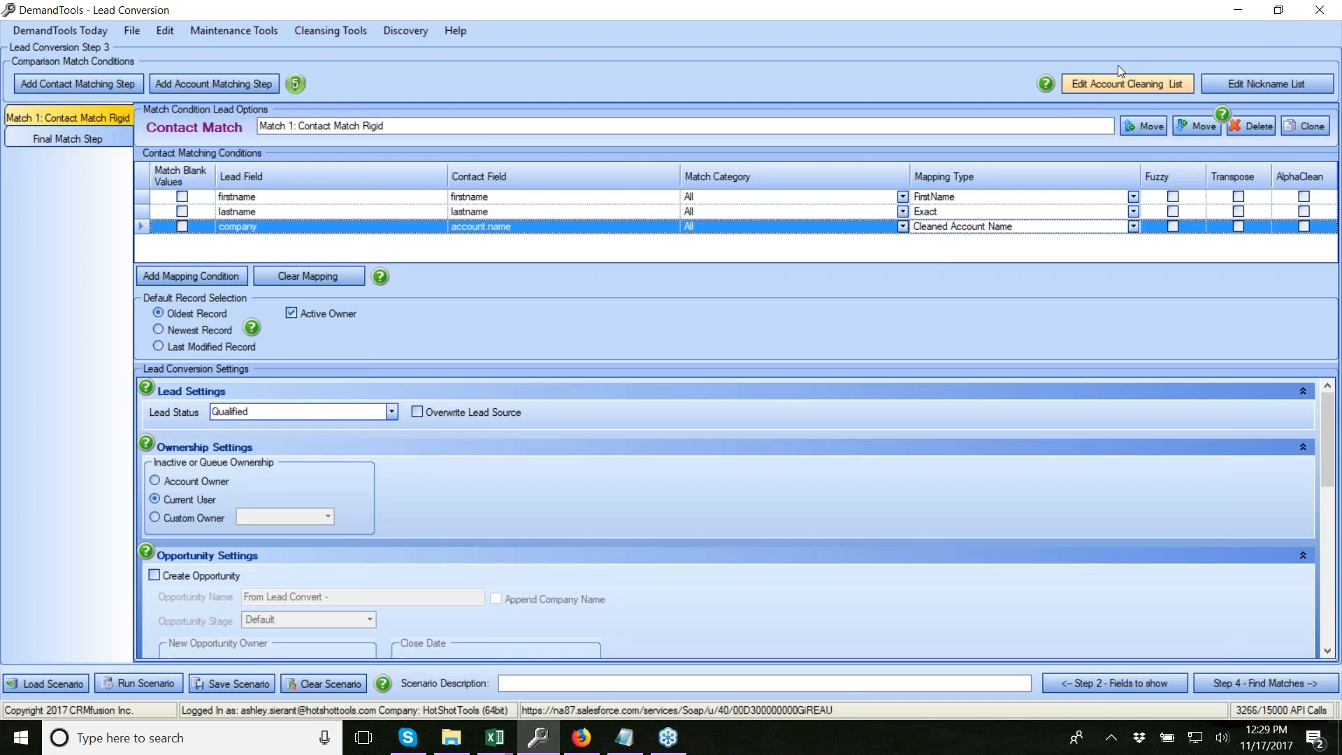
pyautogui.click(1114, 83)
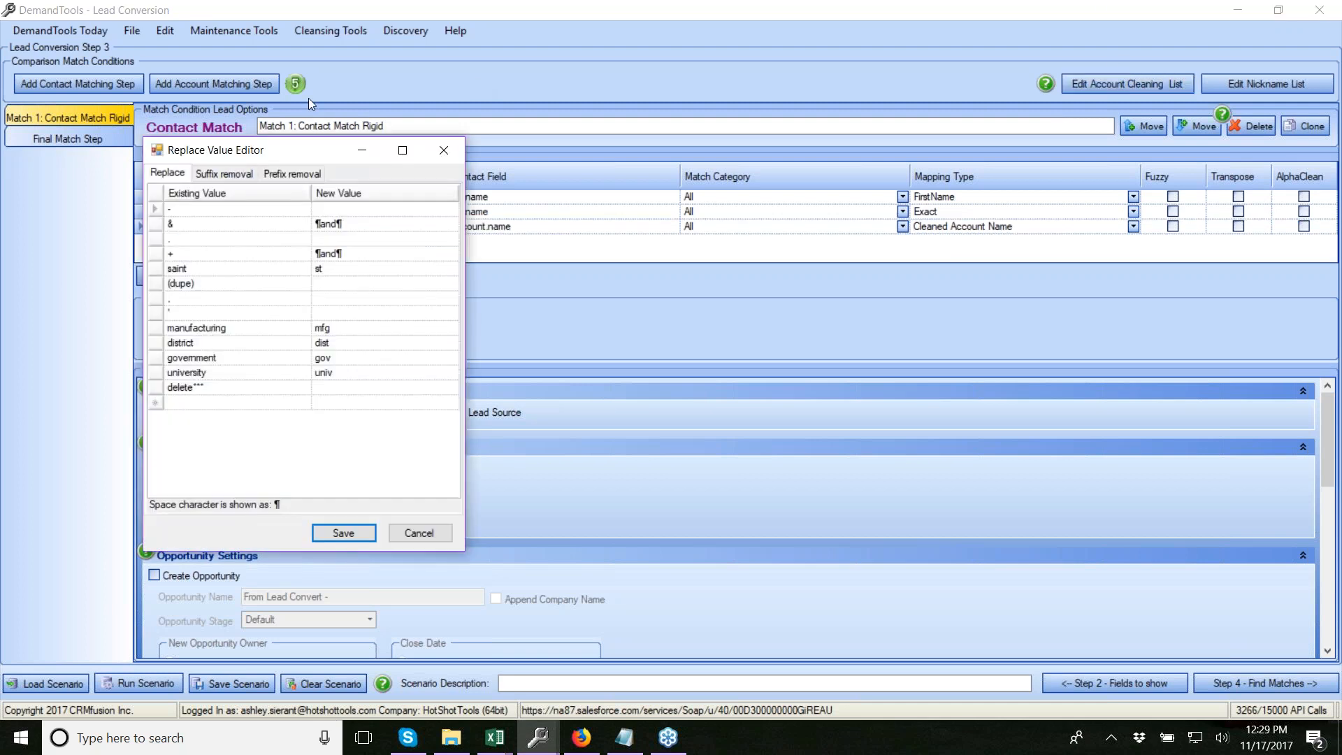
pyautogui.moveTo(277, 149); pyautogui.dragTo(809, 125)
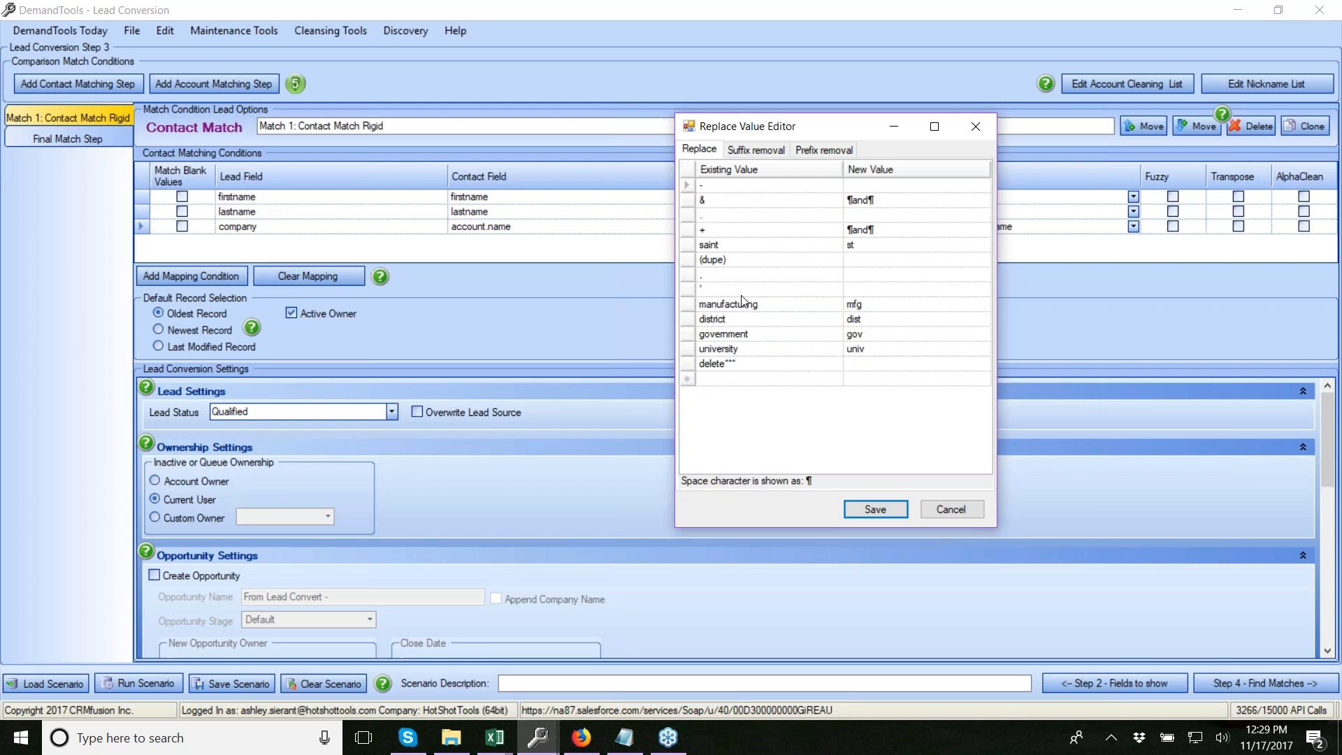
pyautogui.click(682, 289)
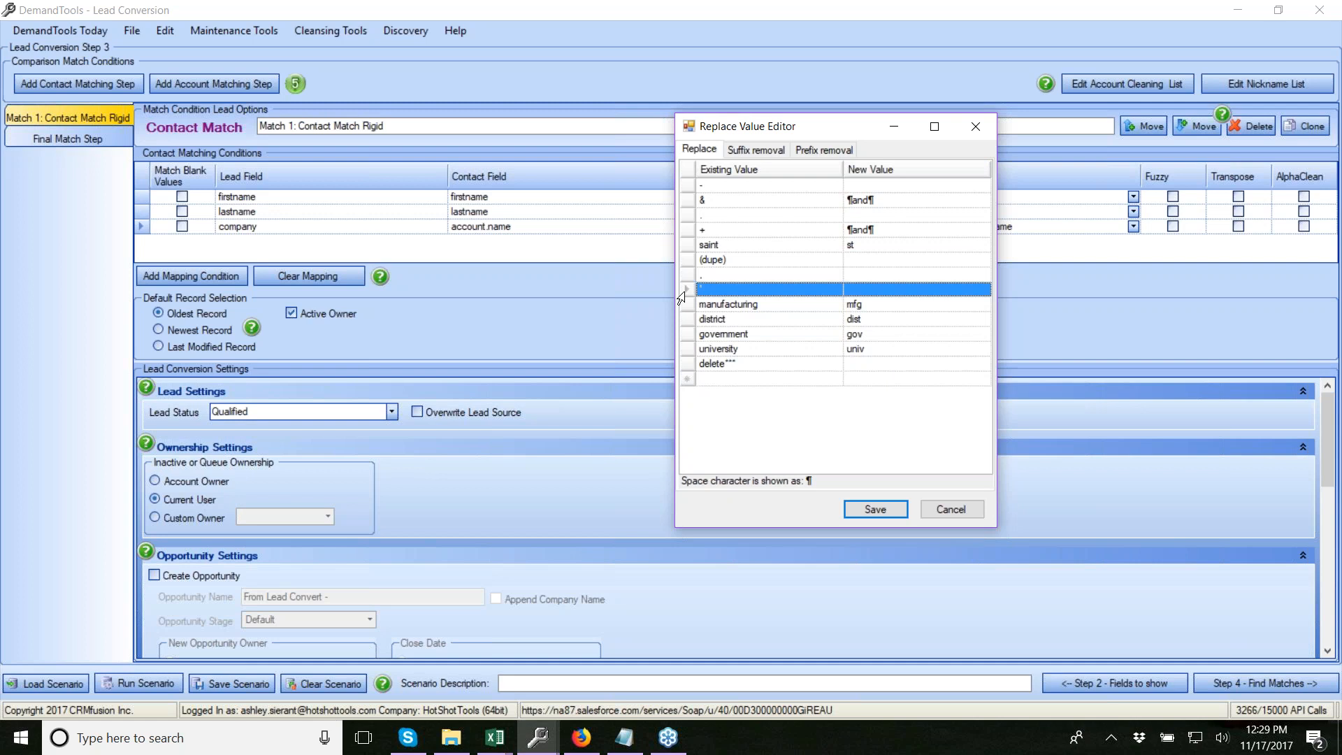
pyautogui.click(770, 147)
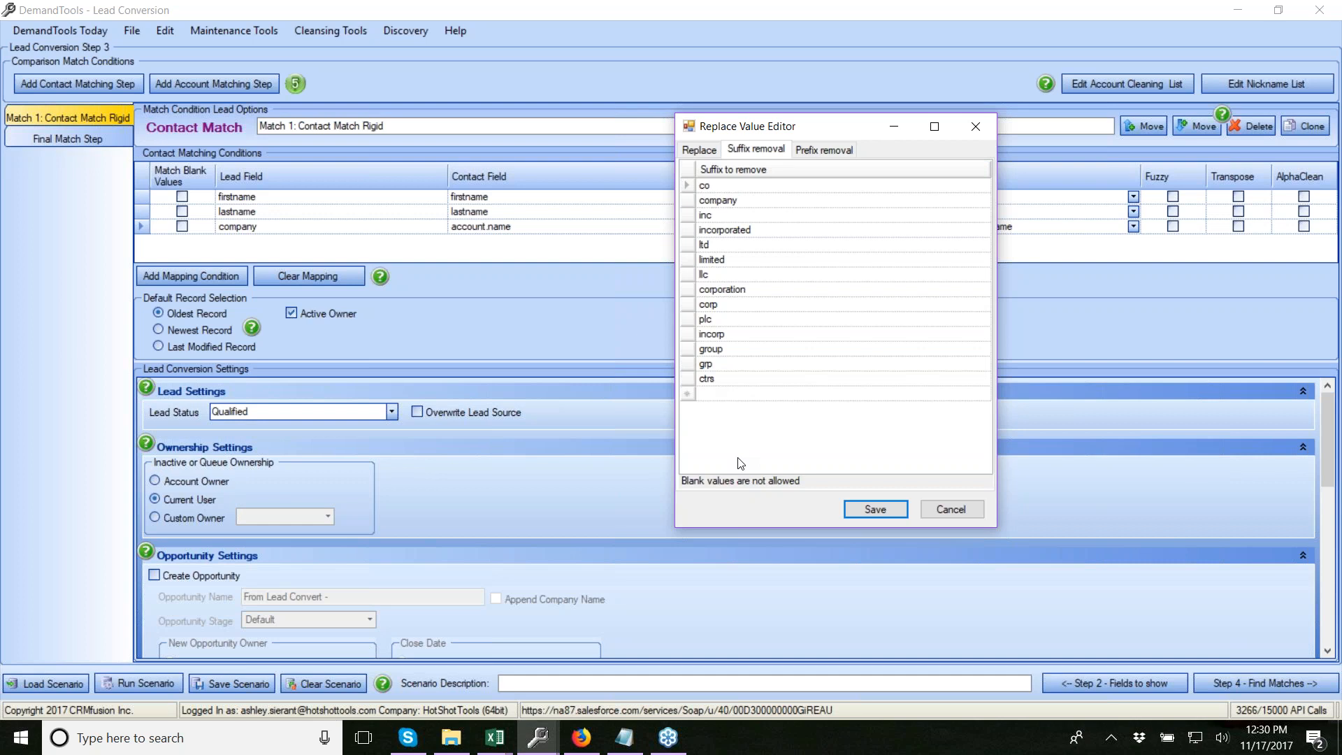
pyautogui.click(832, 151)
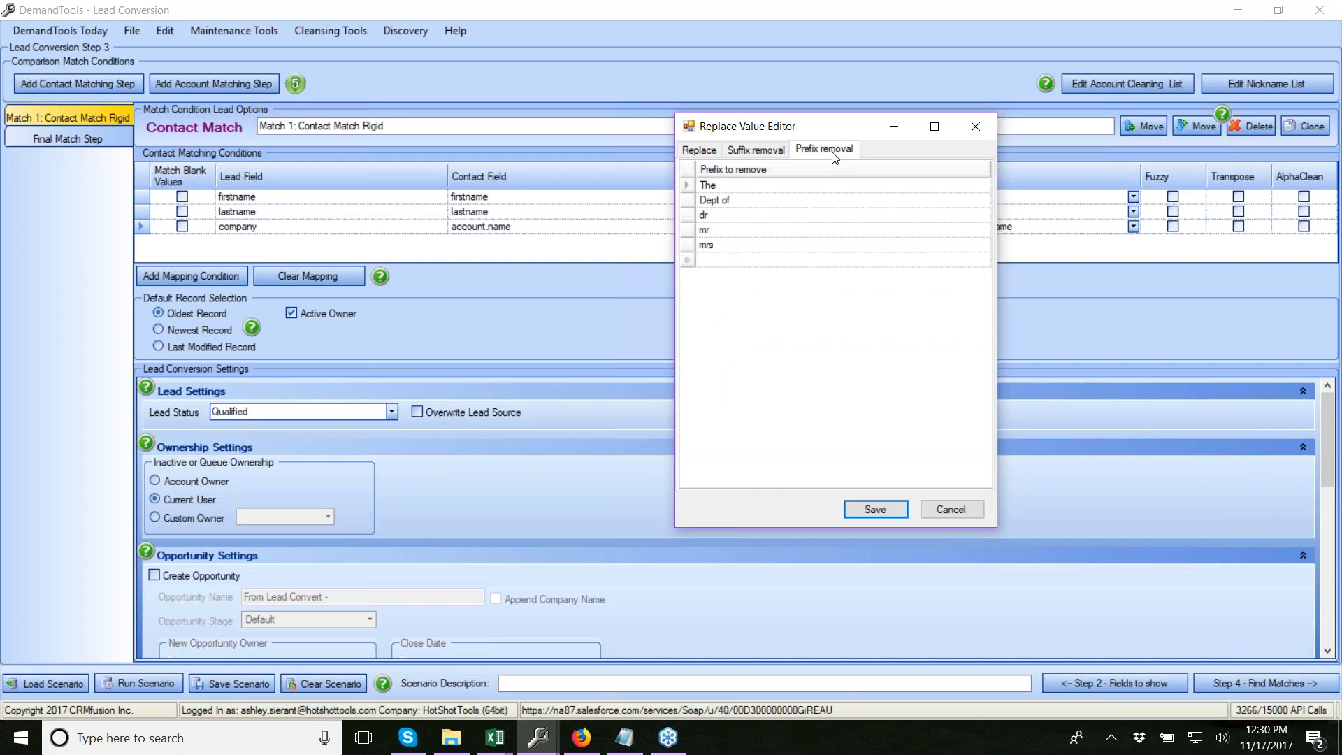
pyautogui.click(960, 514)
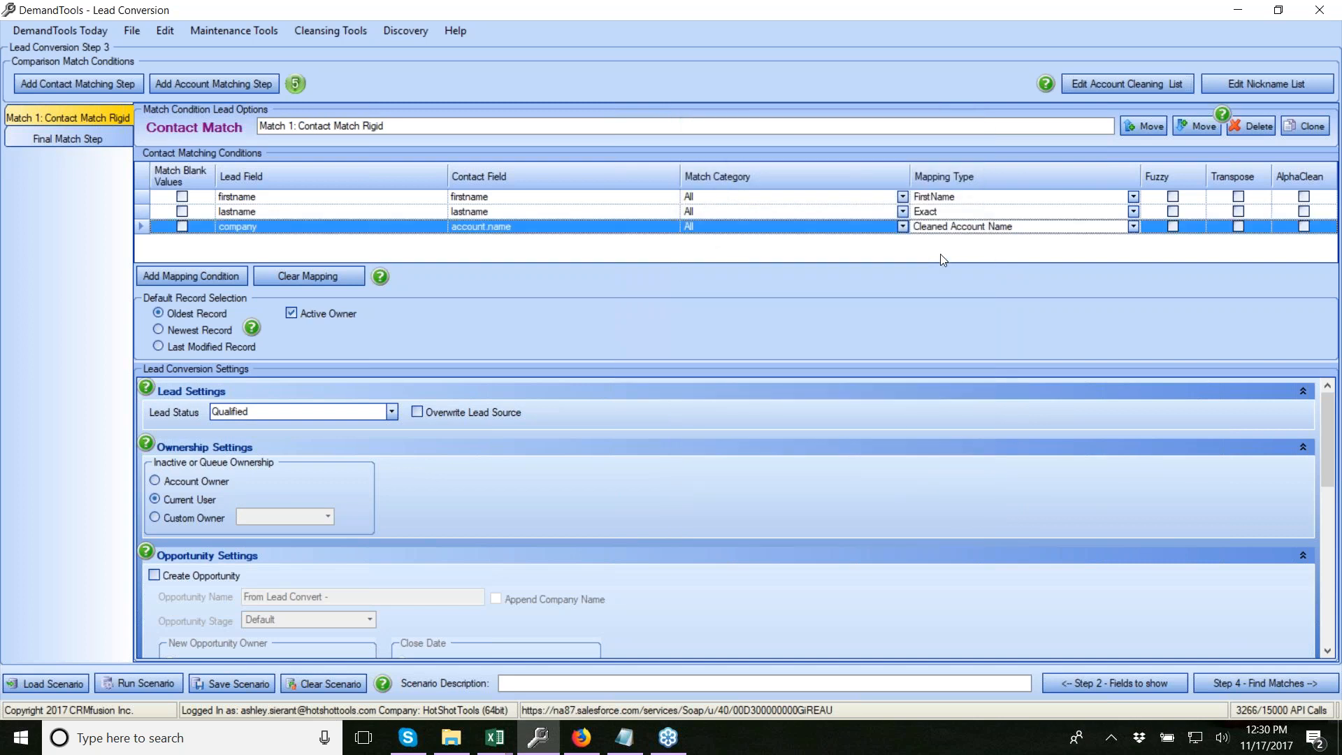
# Add a fourth condition comparing lead Street to contact MailingStreet using Relaxed Address Match
pyautogui.click(207, 273)
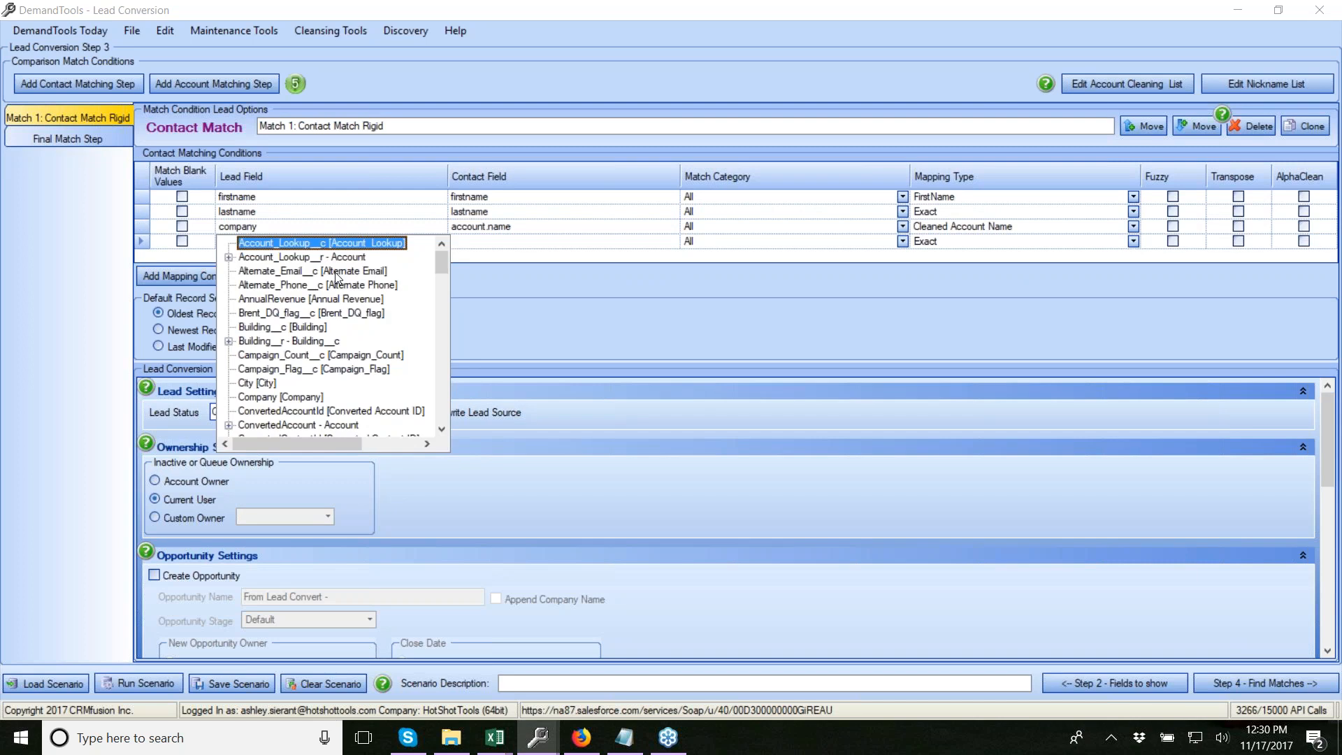
pyautogui.press('s')
pyautogui.press('s')
pyautogui.press('s')
pyautogui.press('s')
pyautogui.press('s')
pyautogui.press('s')
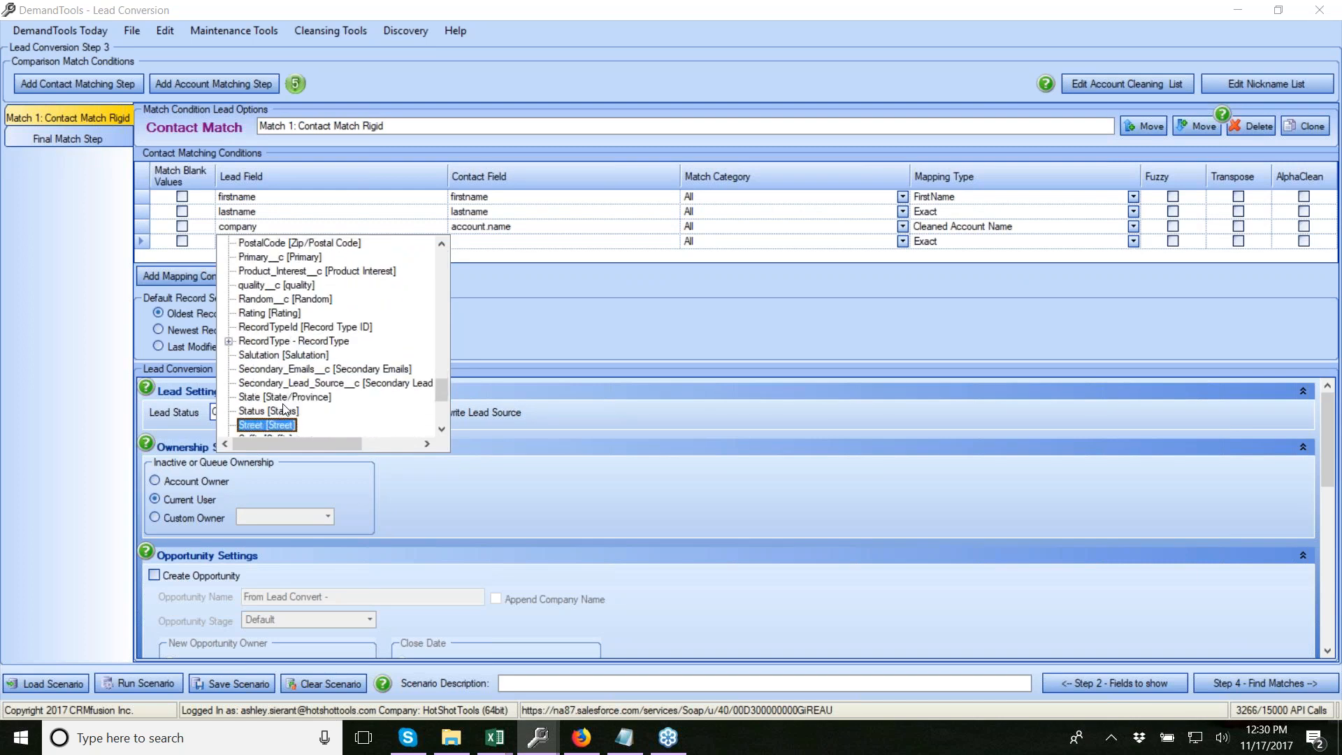
pyautogui.press('Return')
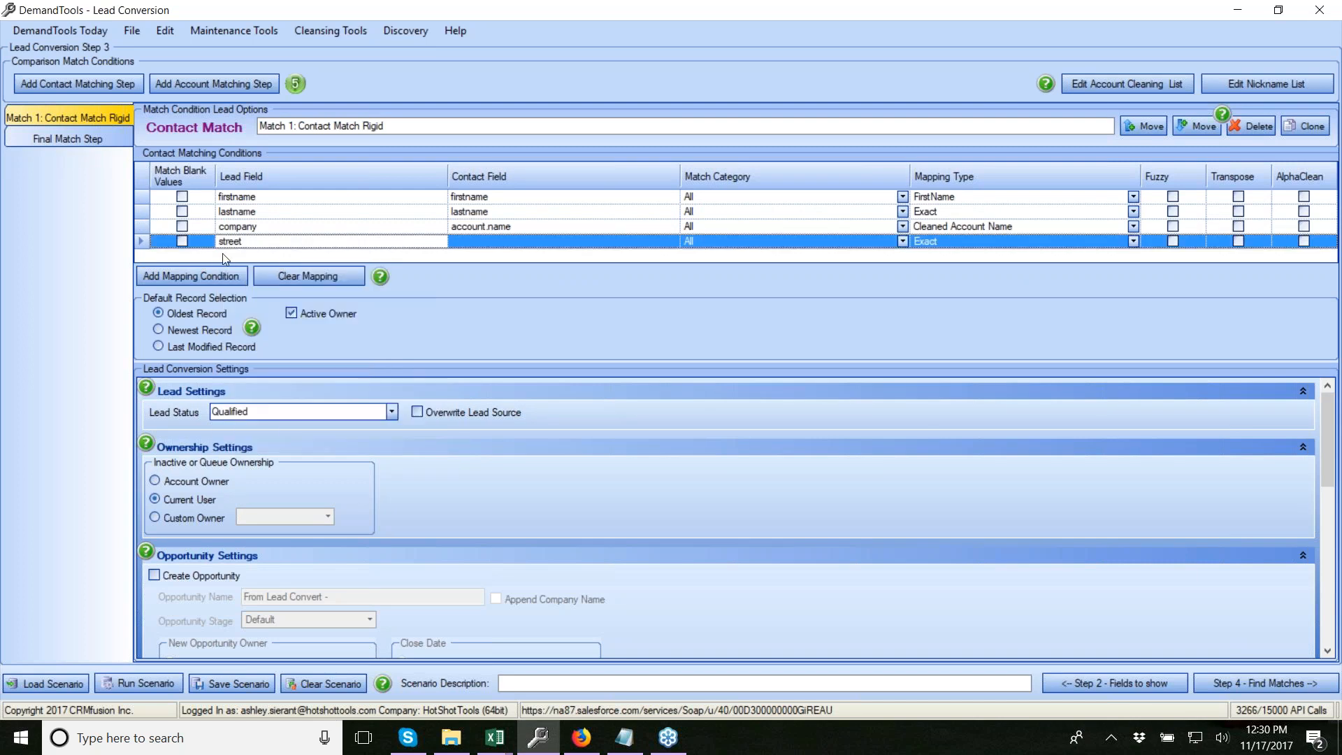
pyautogui.click(530, 242)
pyautogui.press('m')
pyautogui.press('m')
pyautogui.press('m')
pyautogui.press('m')
pyautogui.press('m')
pyautogui.press('m')
pyautogui.press('m')
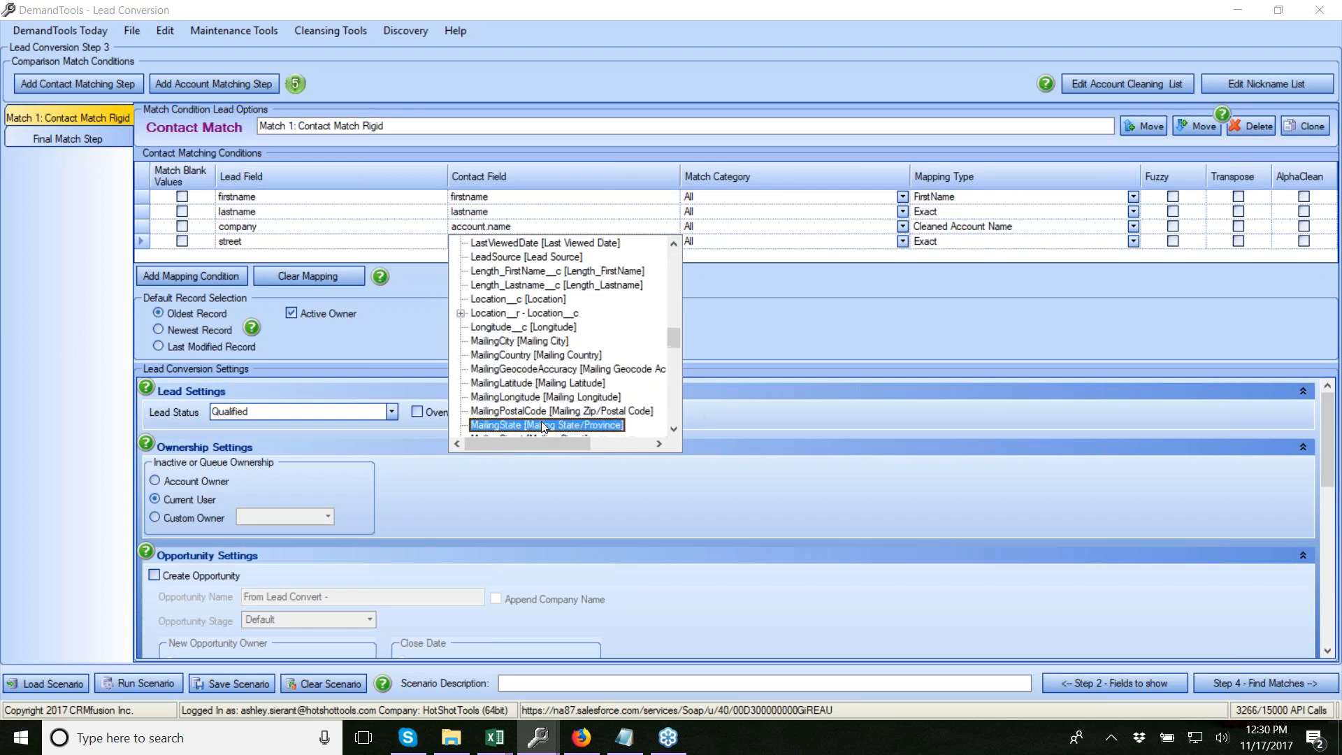
pyautogui.press('m')
pyautogui.press('Return')
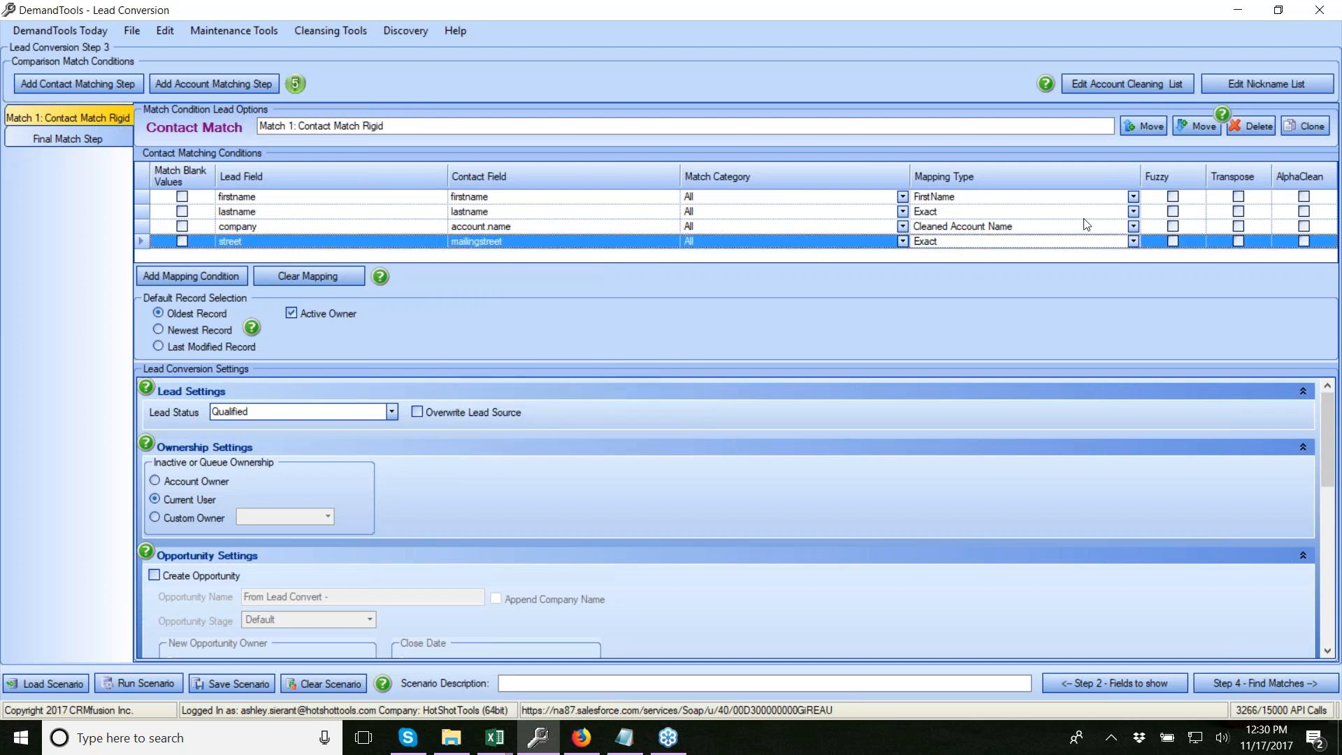
pyautogui.click(1133, 241)
pyautogui.scroll(-5, 1057, 287)
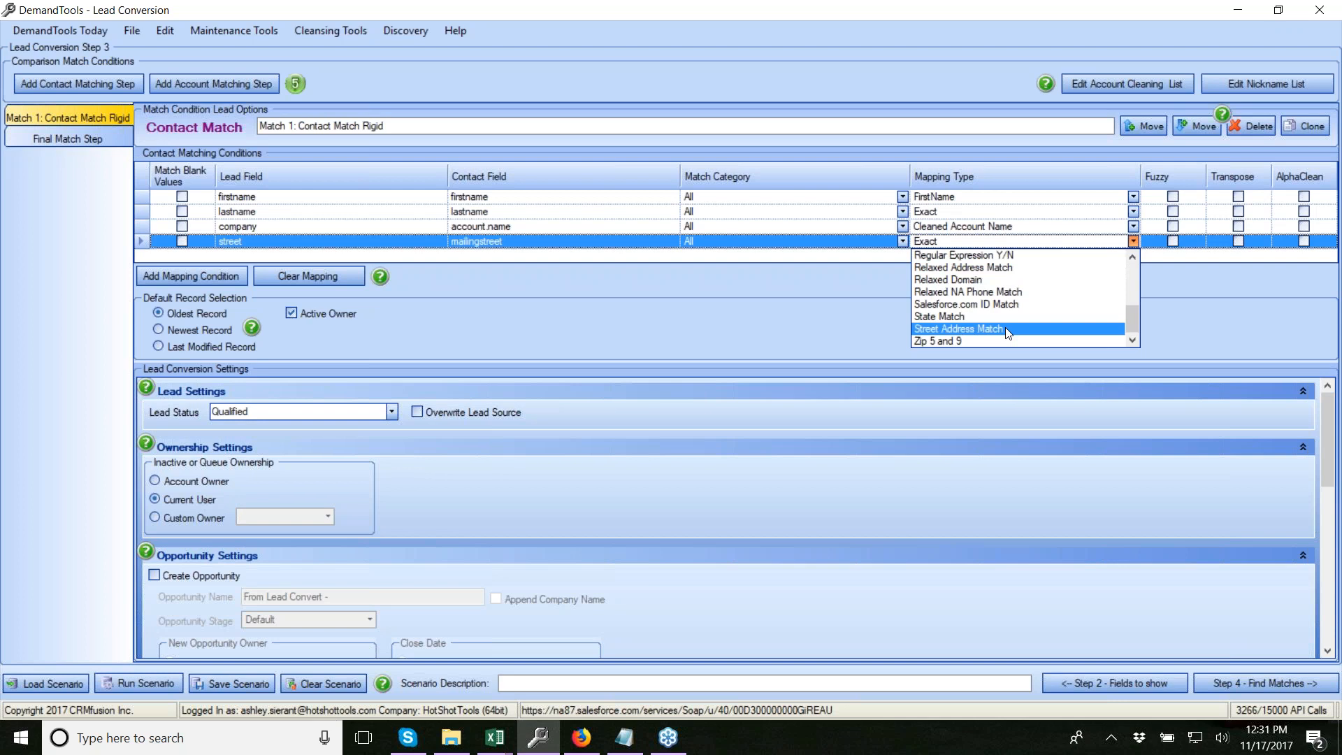
pyautogui.click(1019, 274)
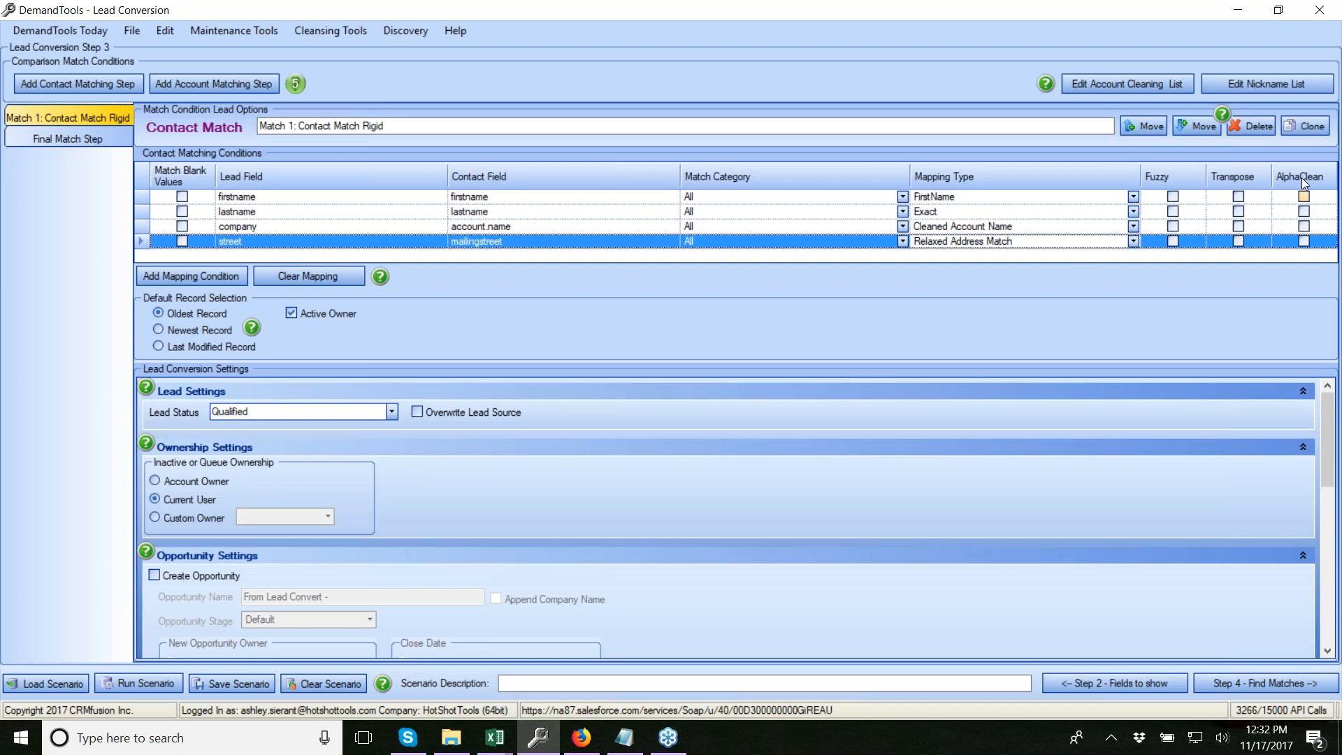
# Clone Match 1 and remove the street-to-MailingStreet condition from the copy
pyautogui.click(1318, 130)
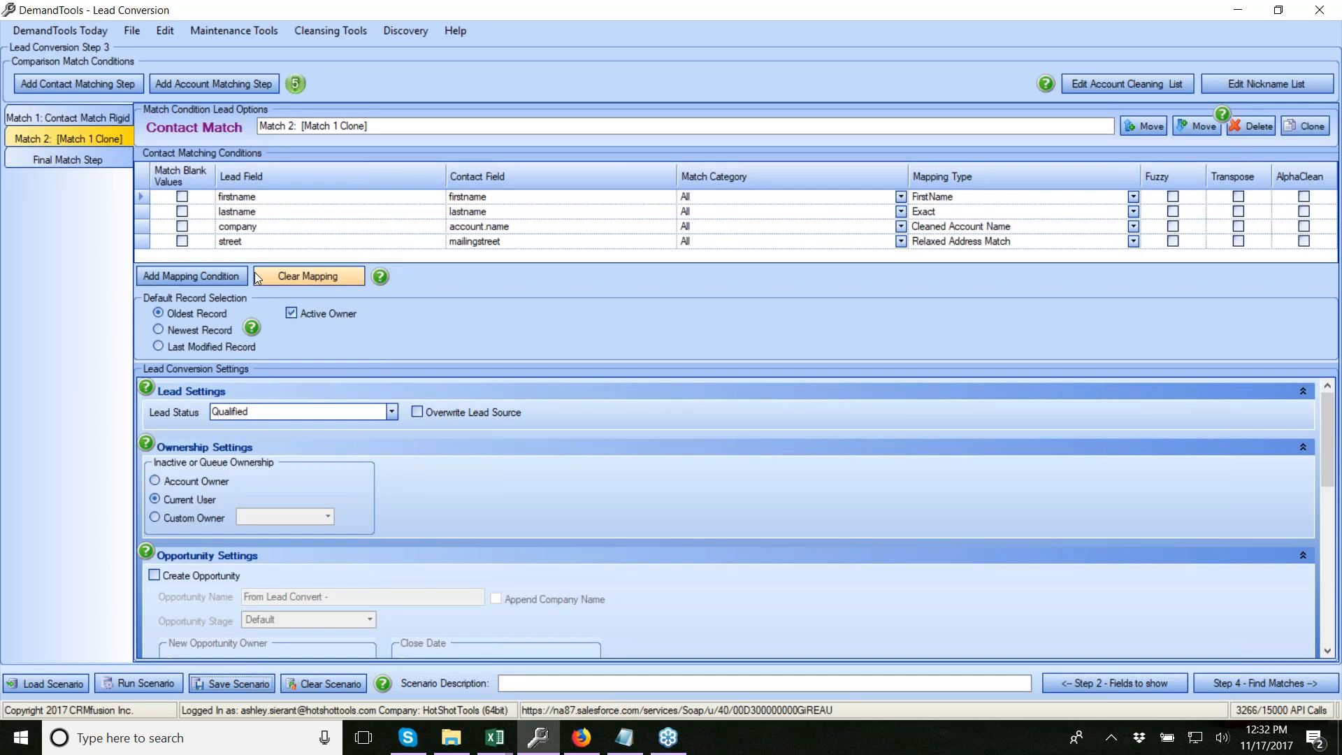
pyautogui.click(140, 242)
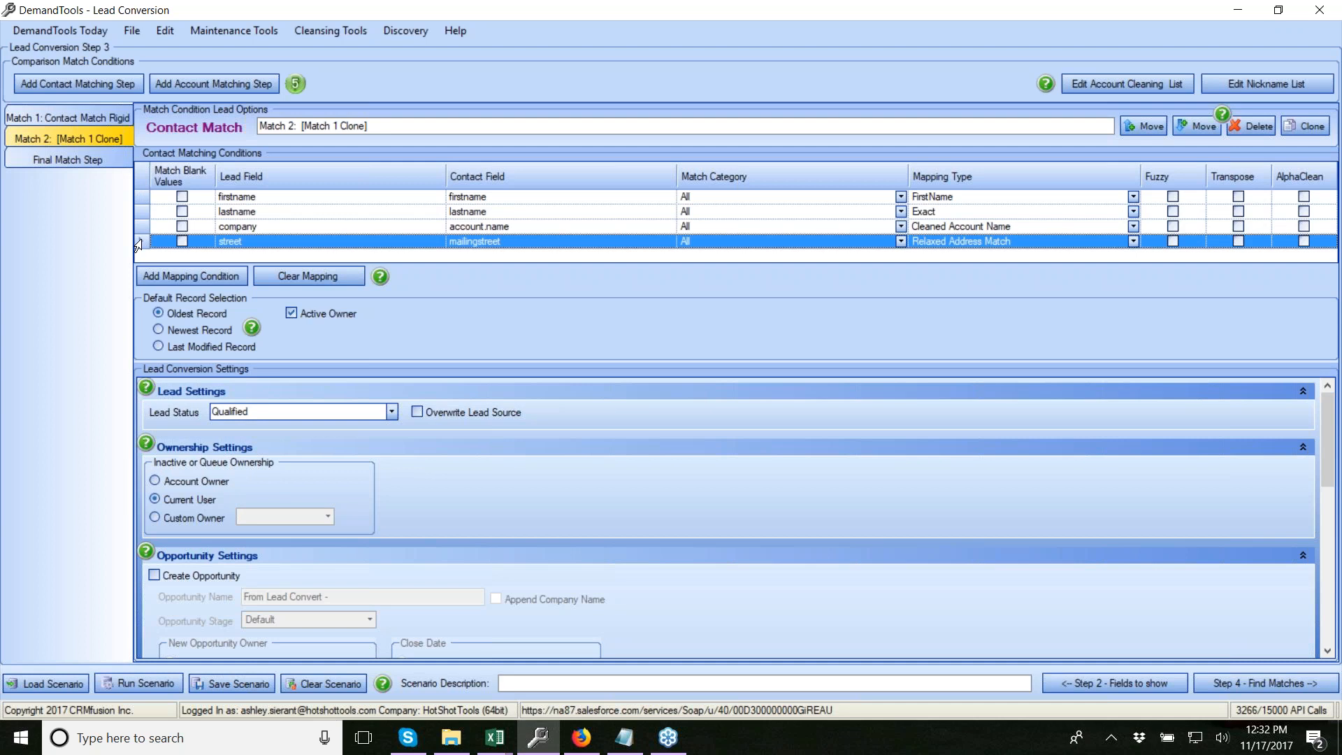
pyautogui.press('Delete')
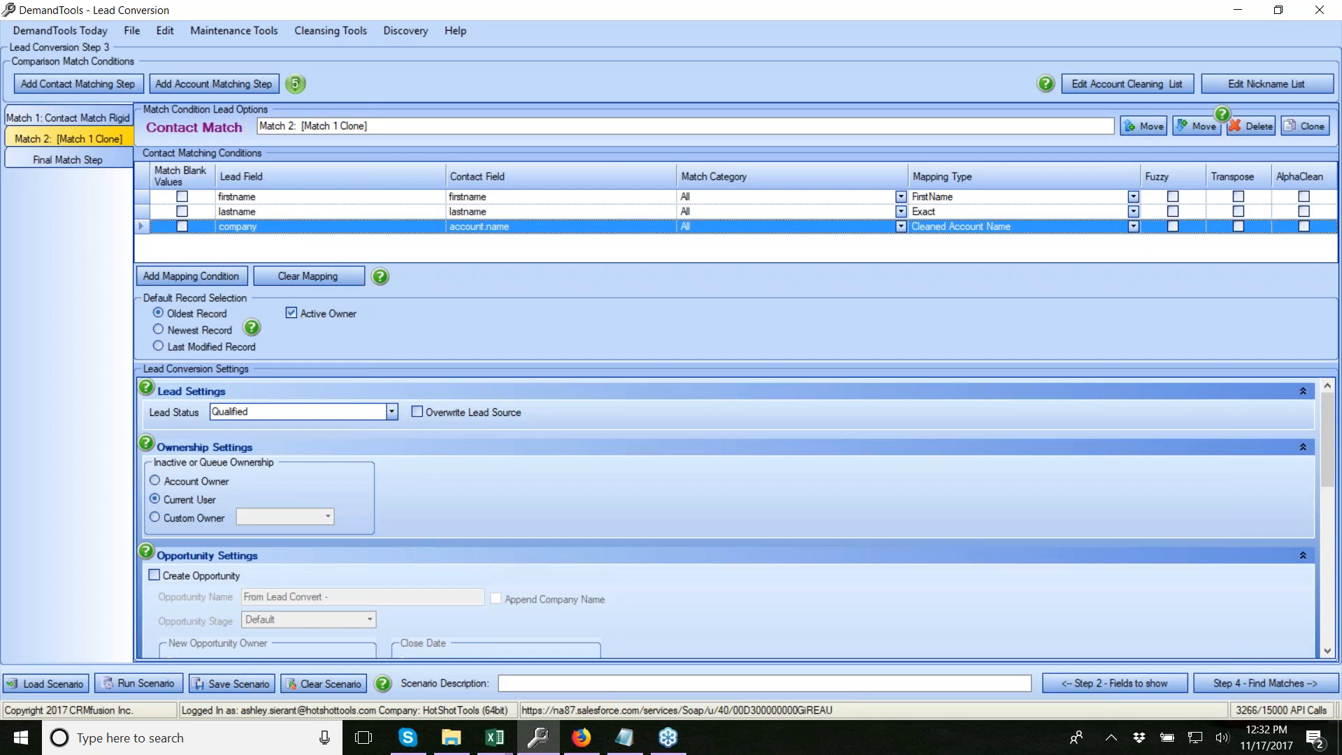
# Name the copied step 'Semi Rigid' and clone it as Match 3
pyautogui.moveTo(369, 126); pyautogui.dragTo(305, 119)
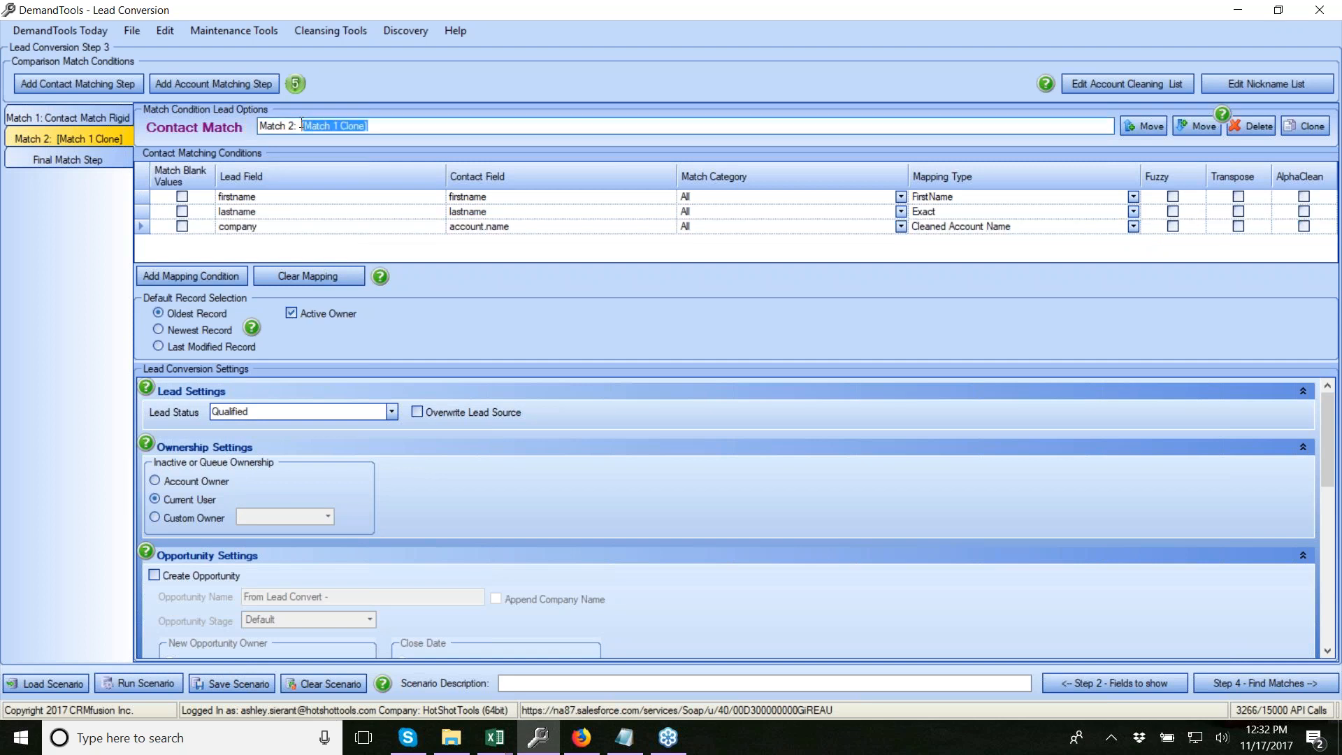
pyautogui.write('Semi Rigid')
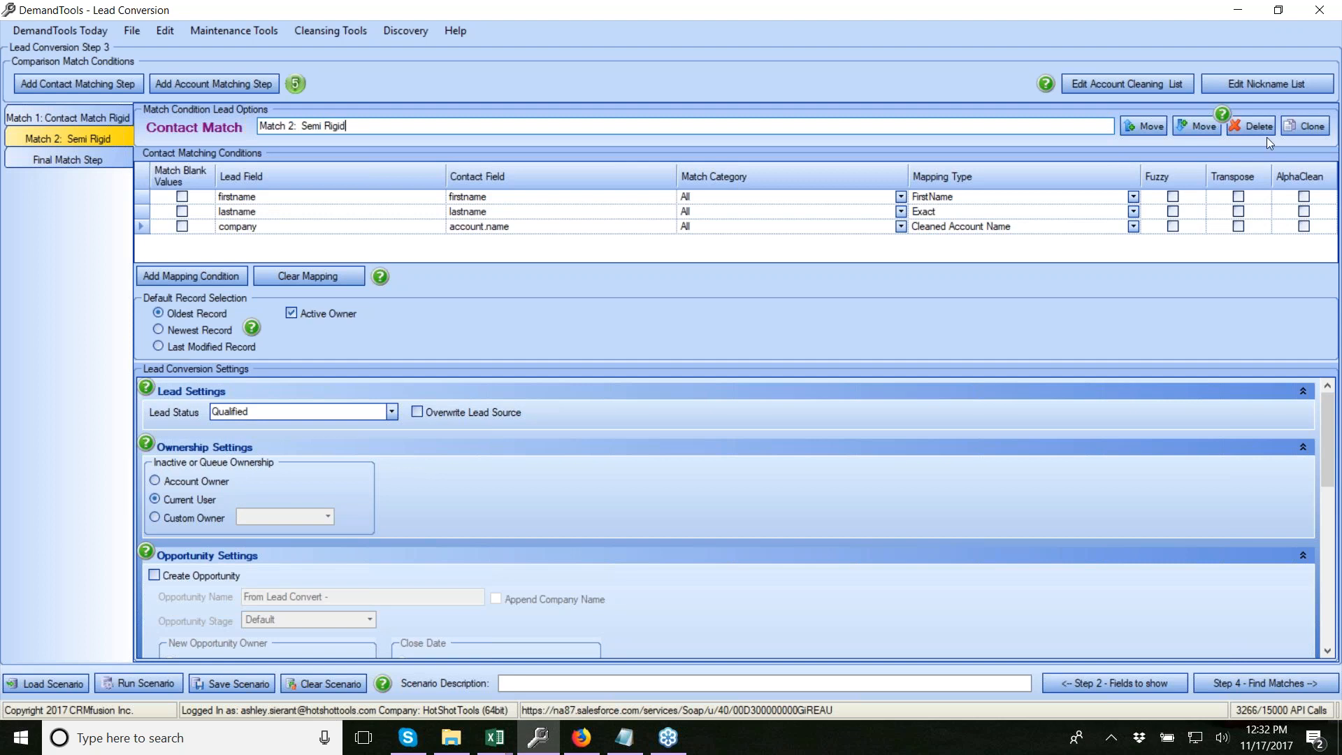
pyautogui.click(1310, 126)
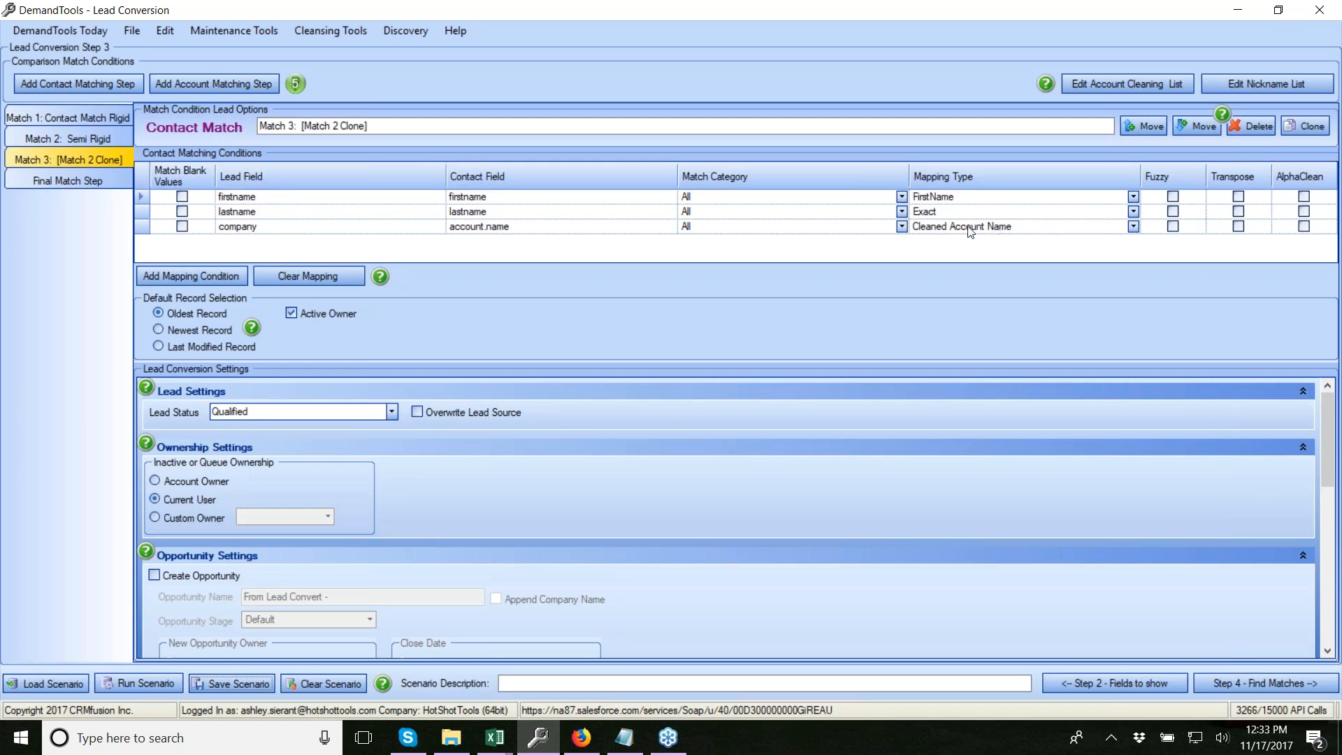
# Set the company condition's mapping type to First XX Words with 2 words
pyautogui.click(1133, 227)
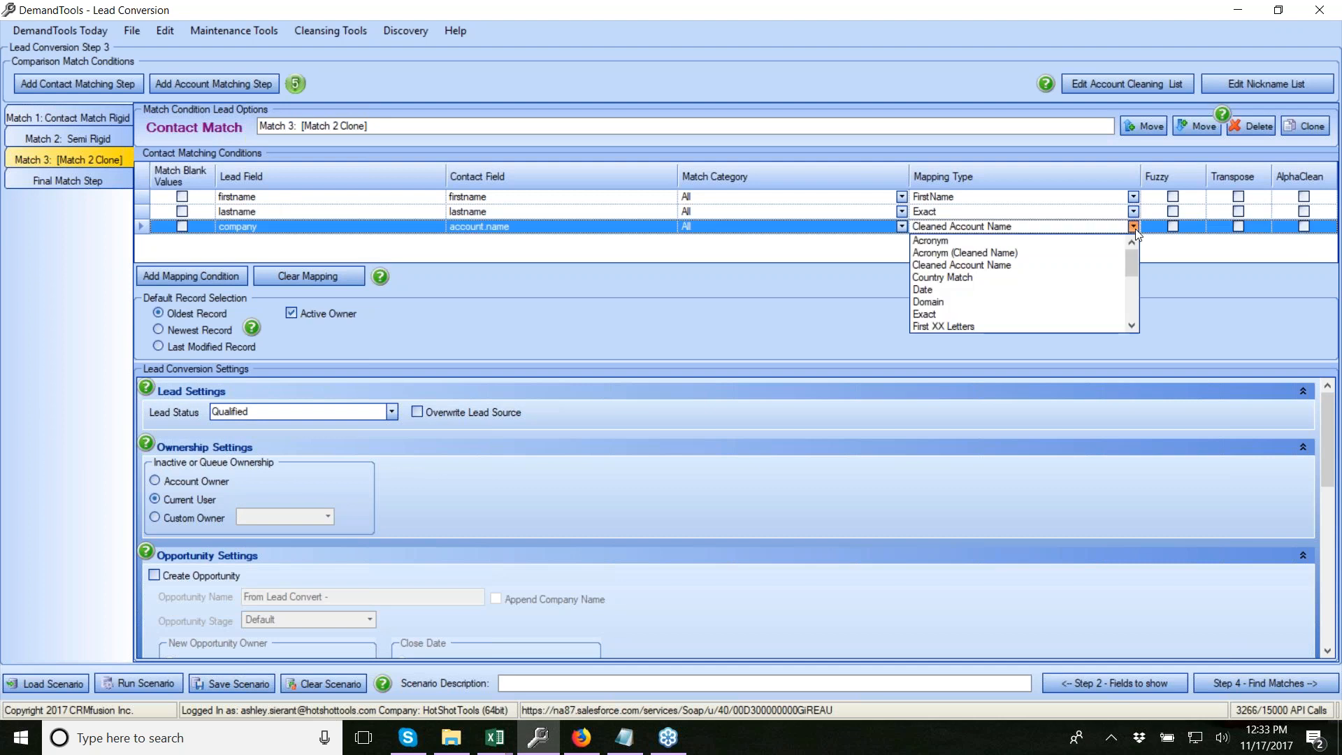
pyautogui.scroll(-1, 959, 308)
pyautogui.click(959, 302)
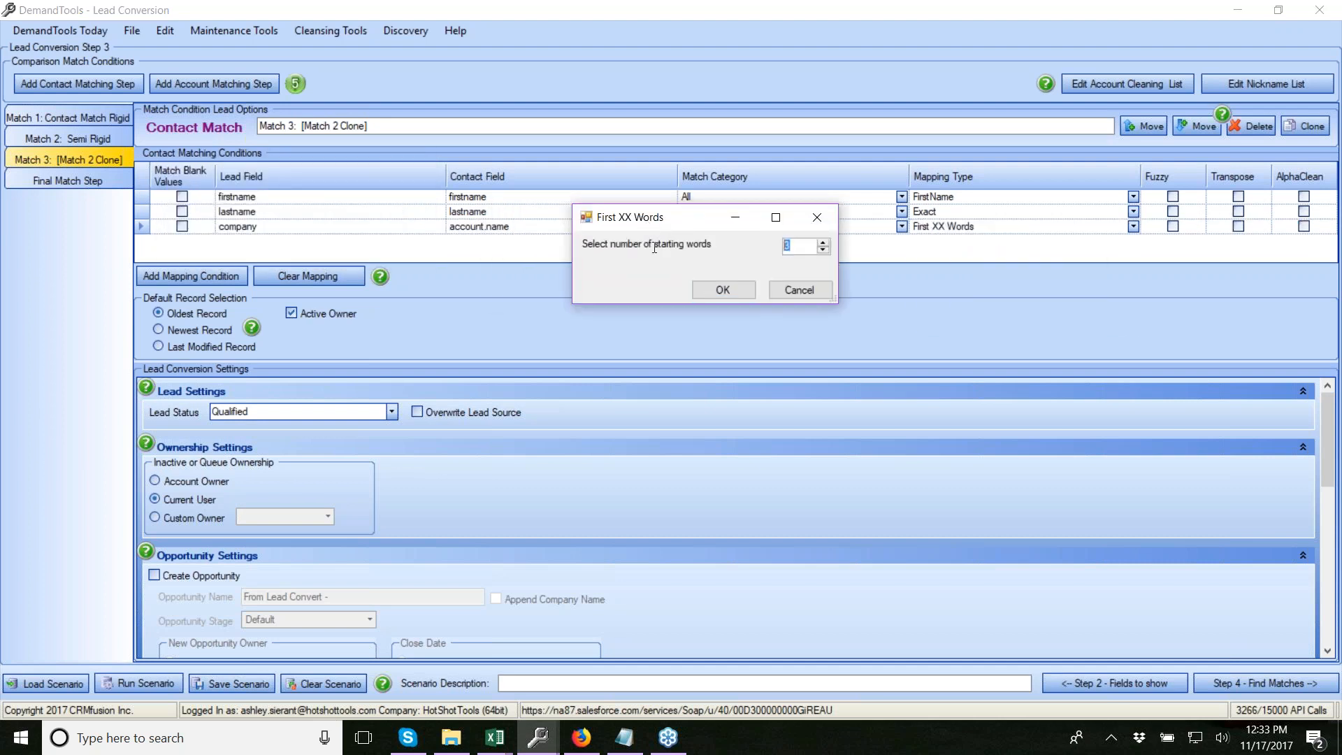
pyautogui.write('2')
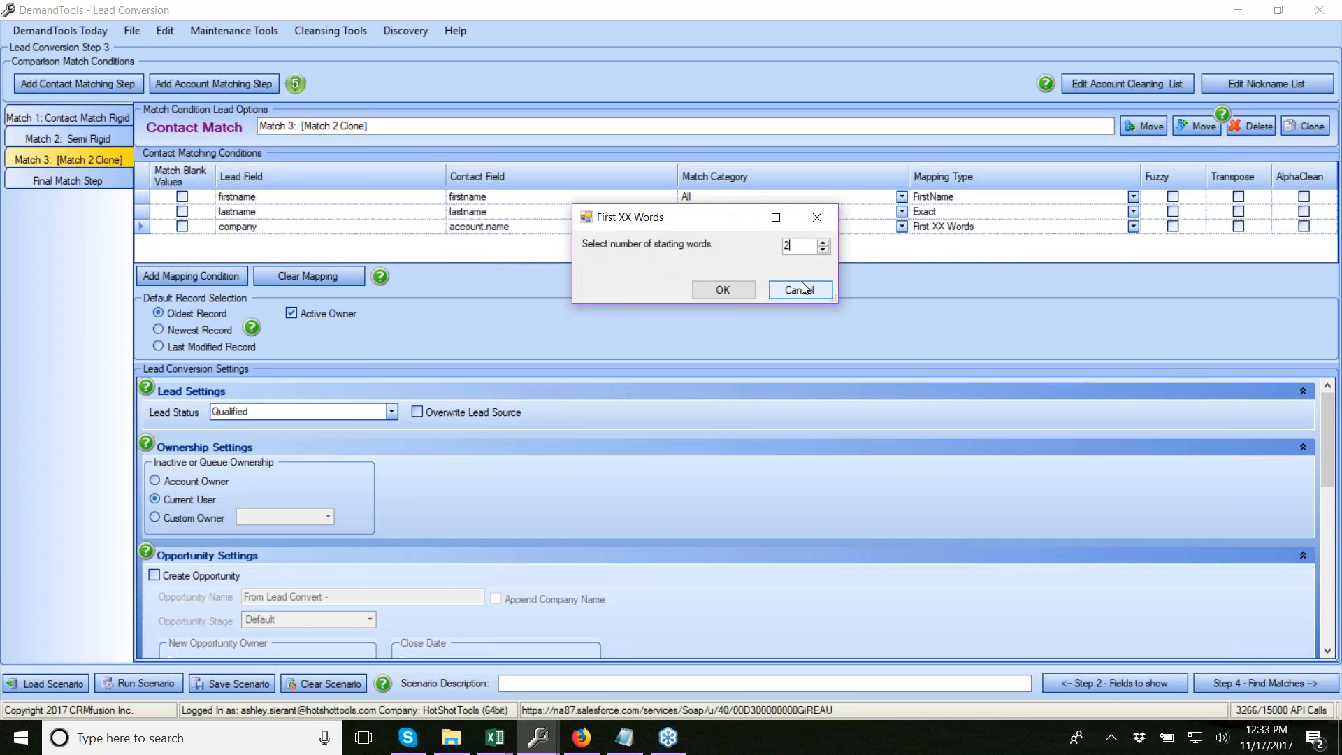
pyautogui.click(720, 290)
# Add a city-to-MailingCity condition with Match Blank Values ticked
pyautogui.click(200, 272)
pyautogui.click(256, 383)
pyautogui.click(502, 241)
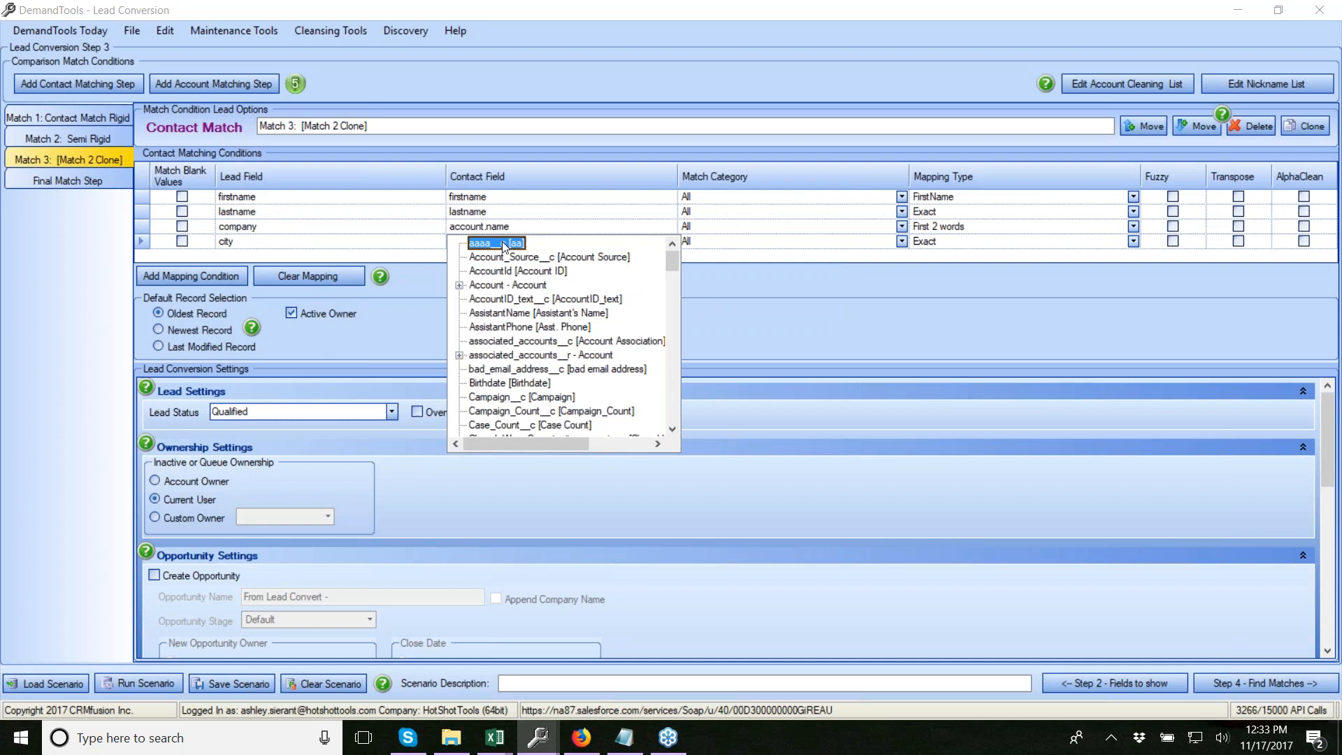
pyautogui.press('m')
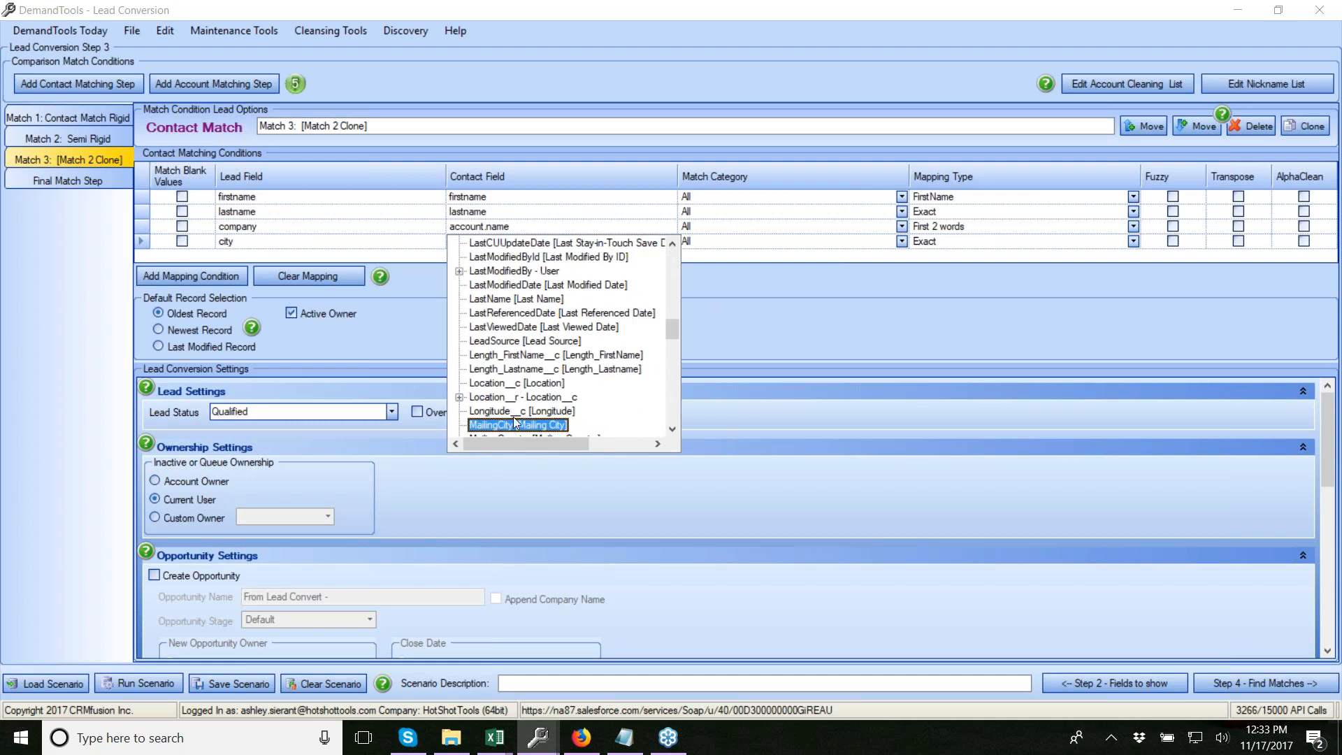
pyautogui.click(514, 421)
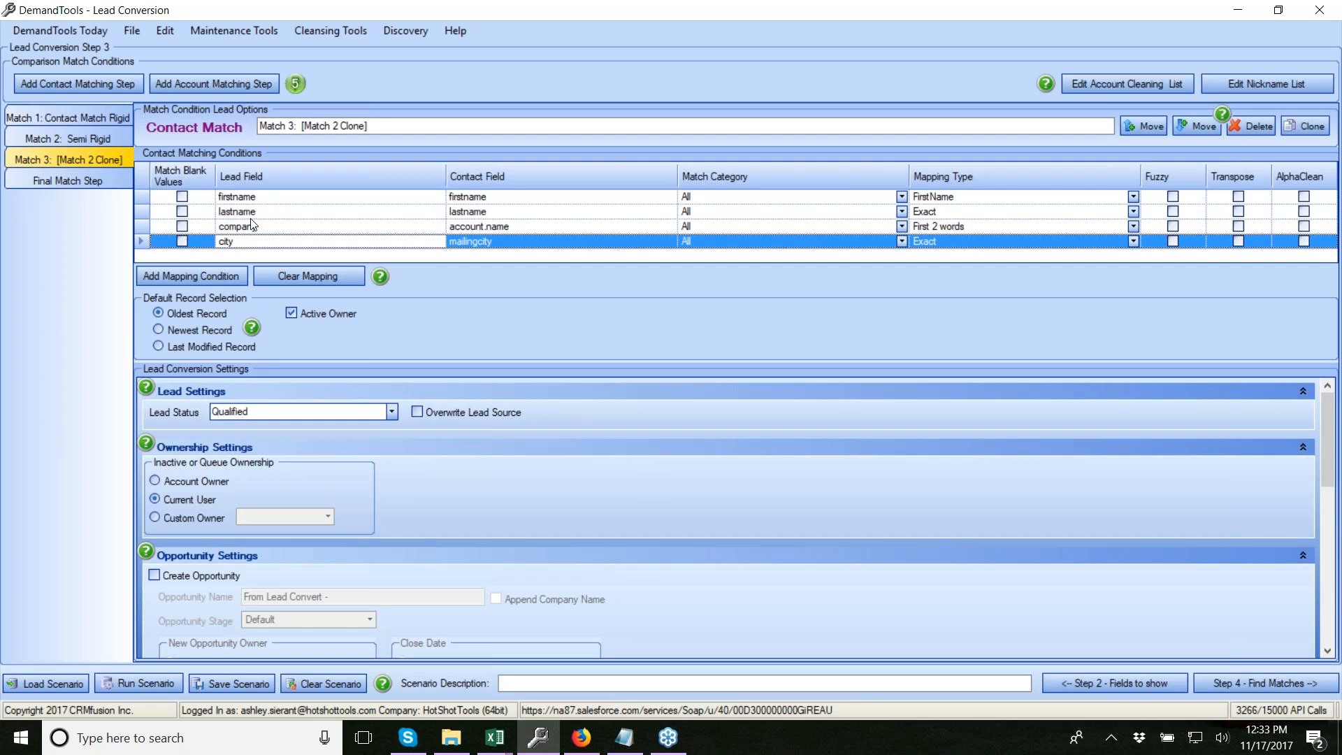
pyautogui.click(183, 241)
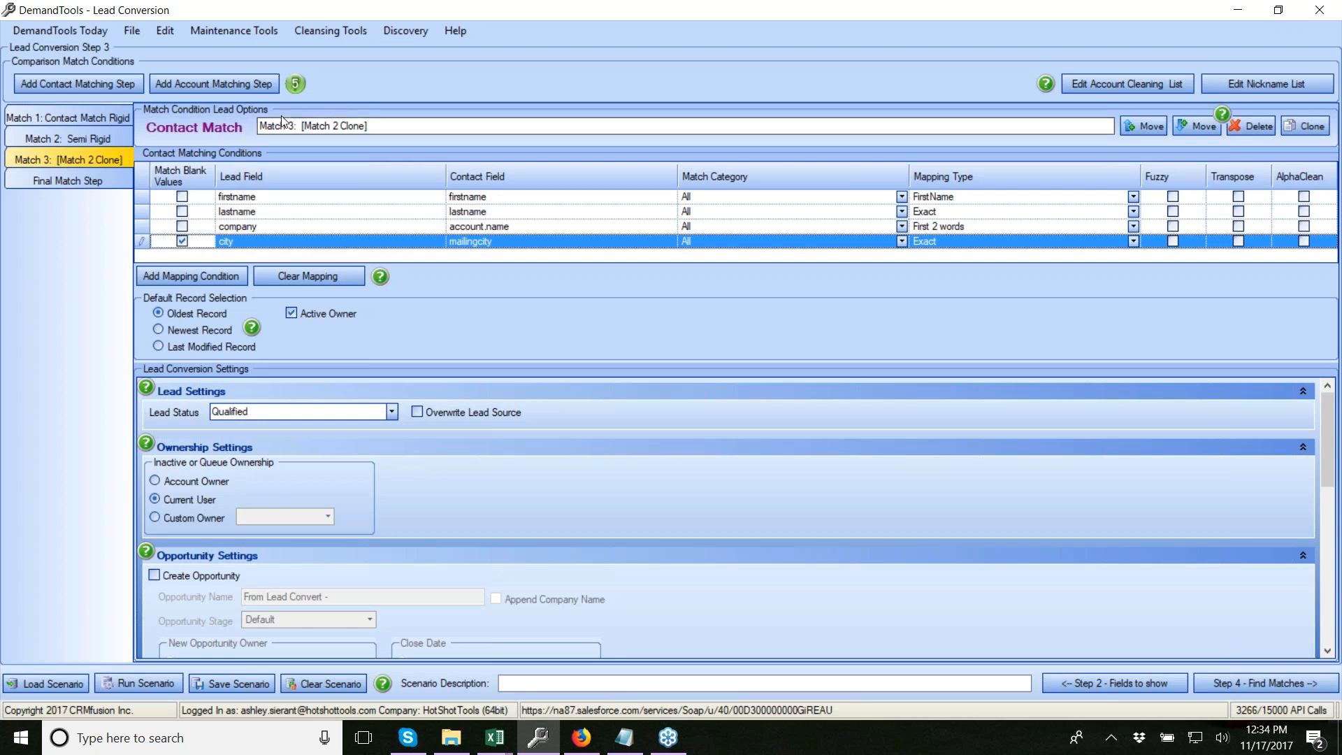
# Rename Match 3 to 'Semi Ridid Account Name First XX Word' and clone it as Match 4
pyautogui.moveTo(381, 119); pyautogui.dragTo(302, 129)
pyautogui.write('Semi Rid')
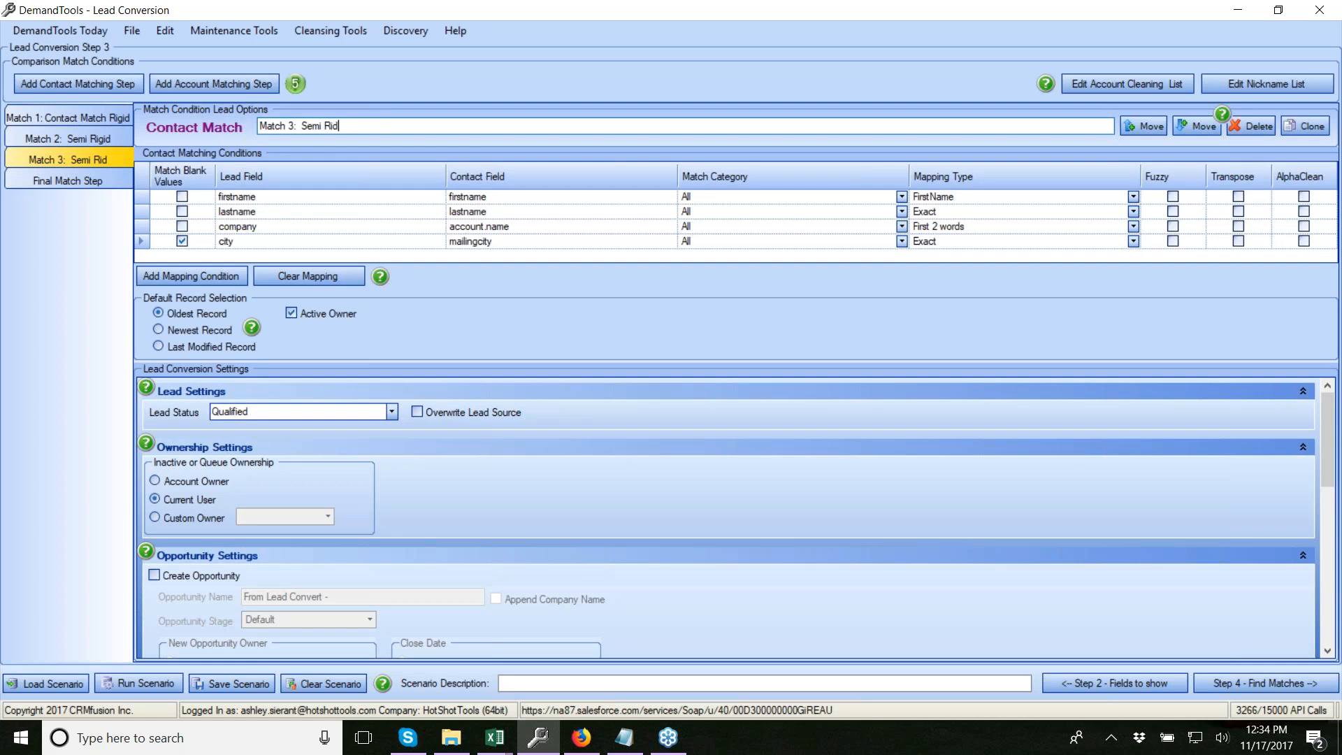
pyautogui.press('BackSpace')
pyautogui.write('gid Account Nam')
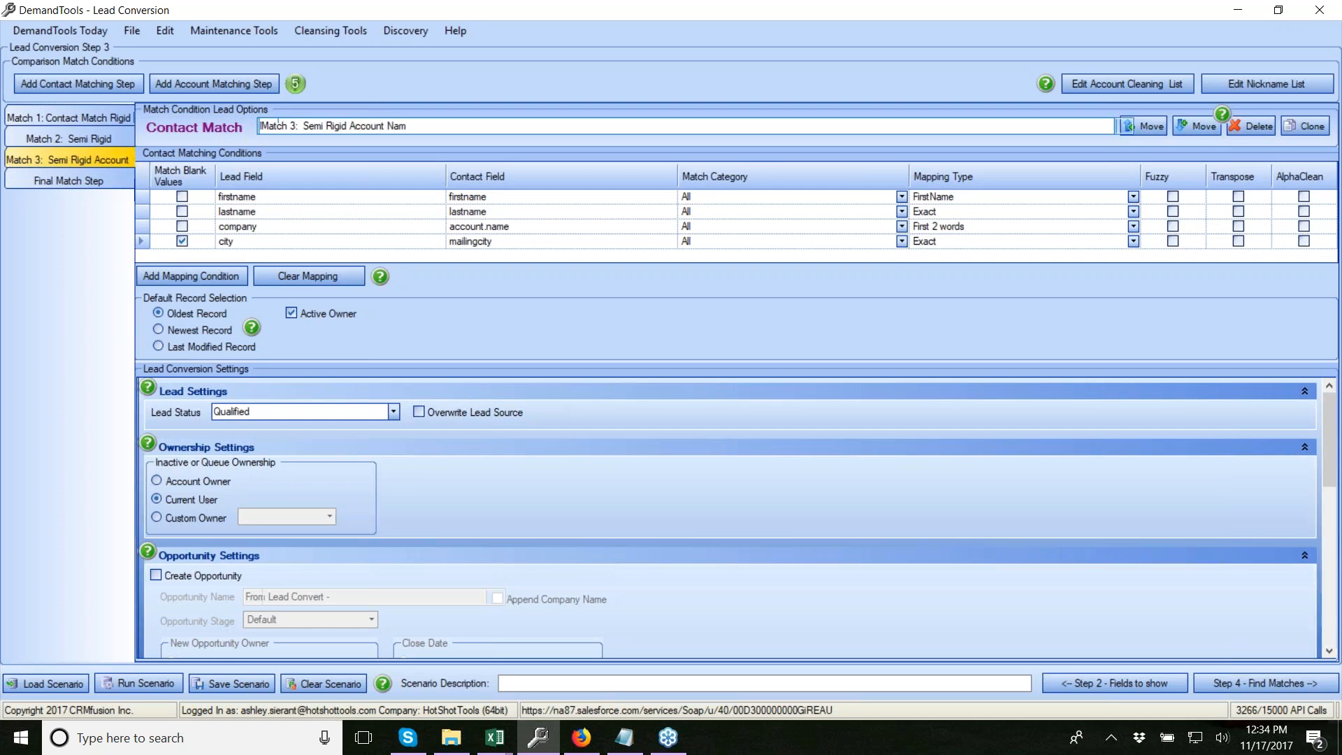
pyautogui.write('e First XX Word')
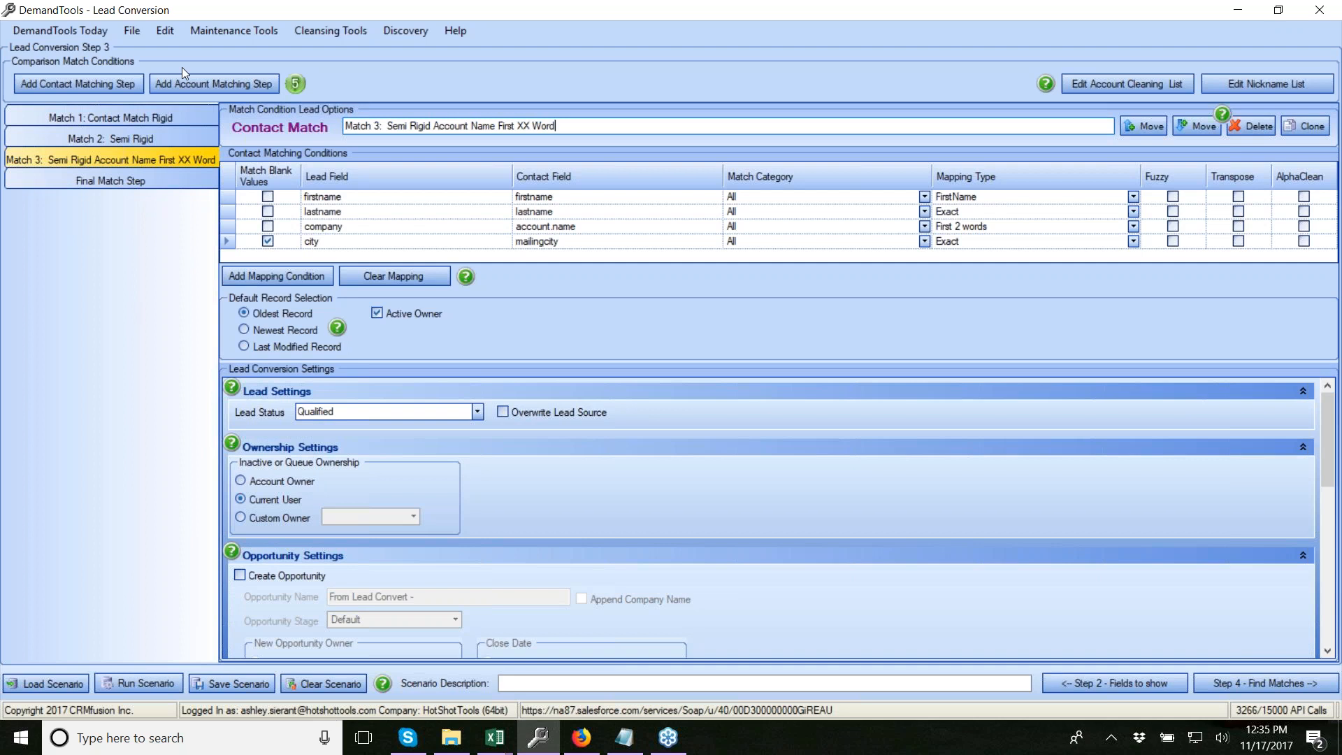
pyautogui.click(1295, 123)
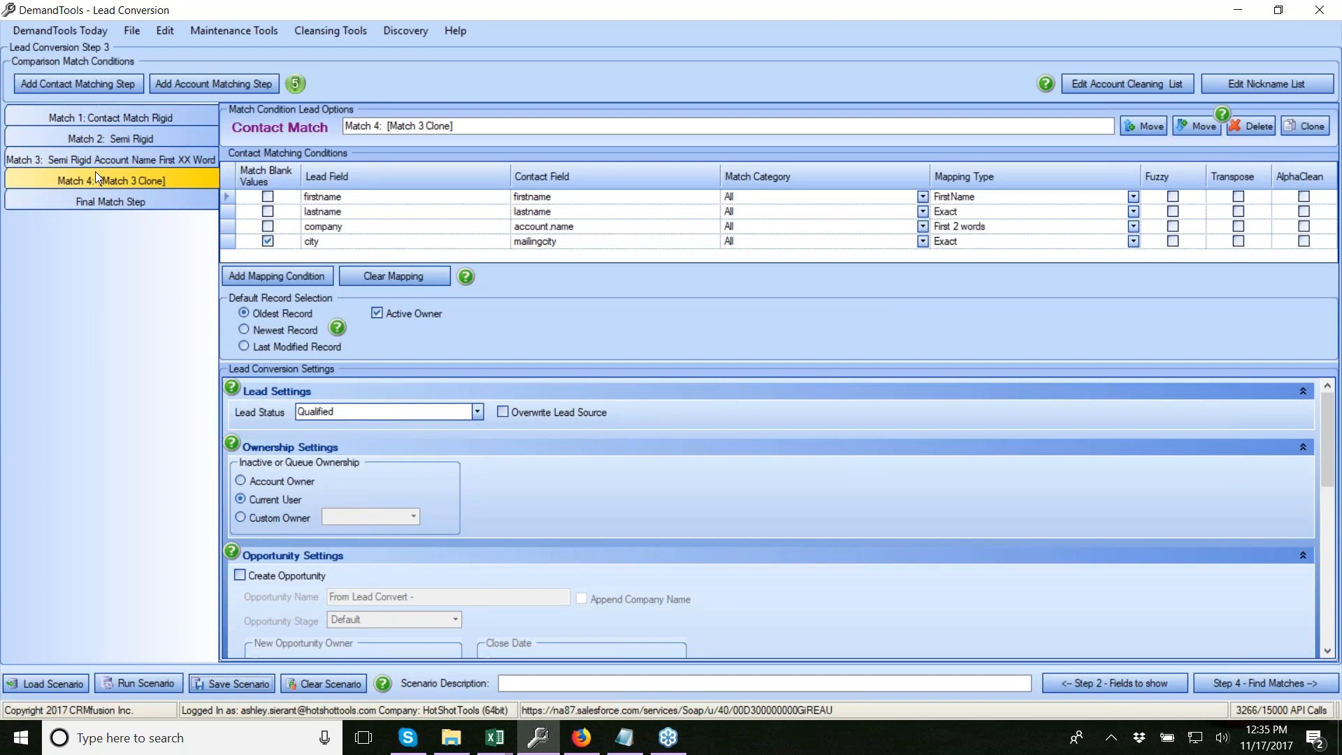
# Delete the city and company conditions from Match 4
pyautogui.click(222, 245)
pyautogui.press('Delete')
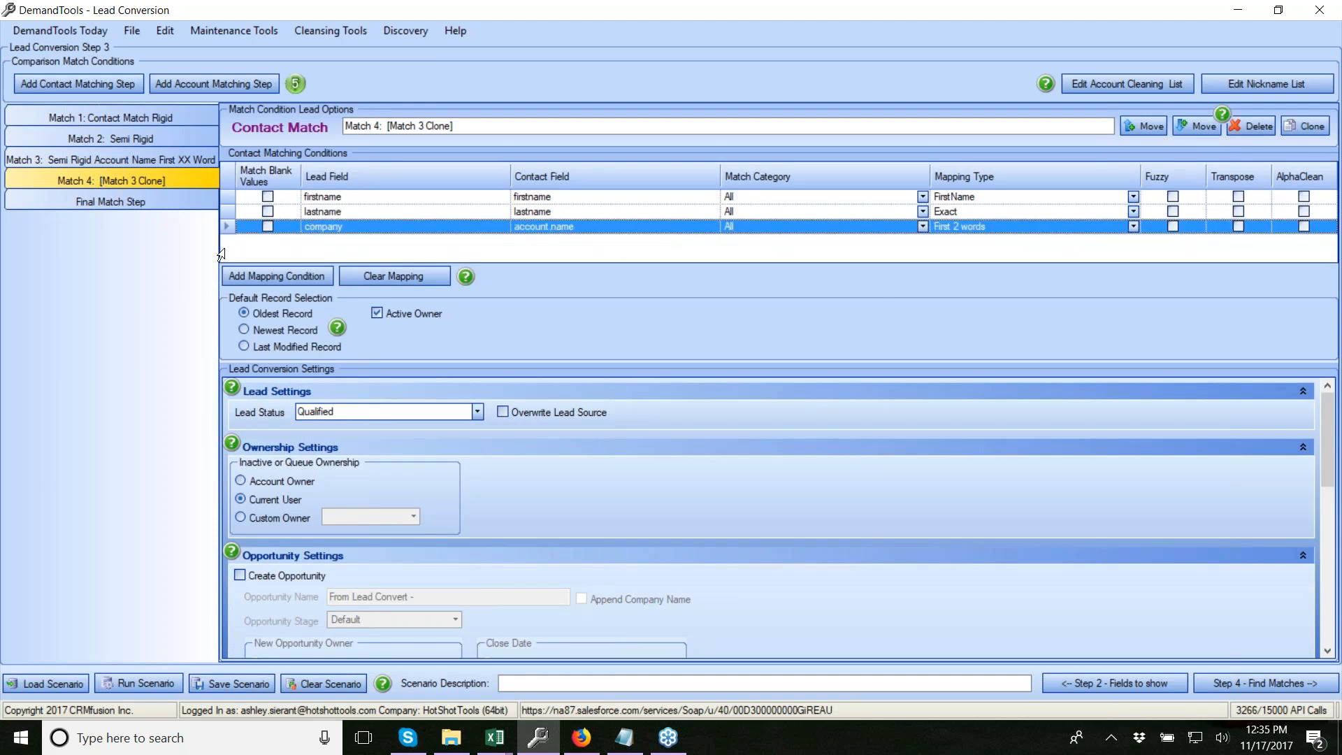
pyautogui.press('Delete')
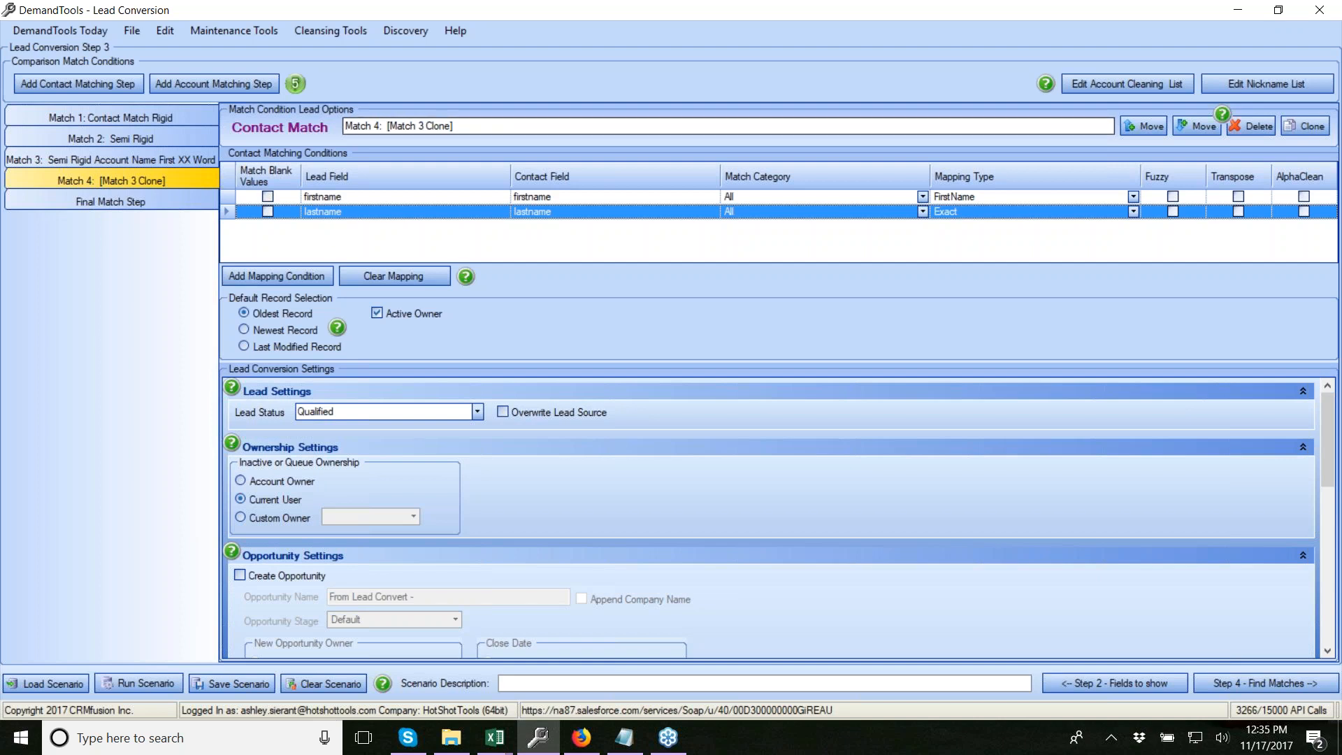
# Rename Match 4 to 'VERY LOOSE REVIEW'
pyautogui.moveTo(453, 126)
pyautogui.mouseDown()
pyautogui.moveTo(374, 126)
pyautogui.moveTo(387, 126)
pyautogui.mouseUp()
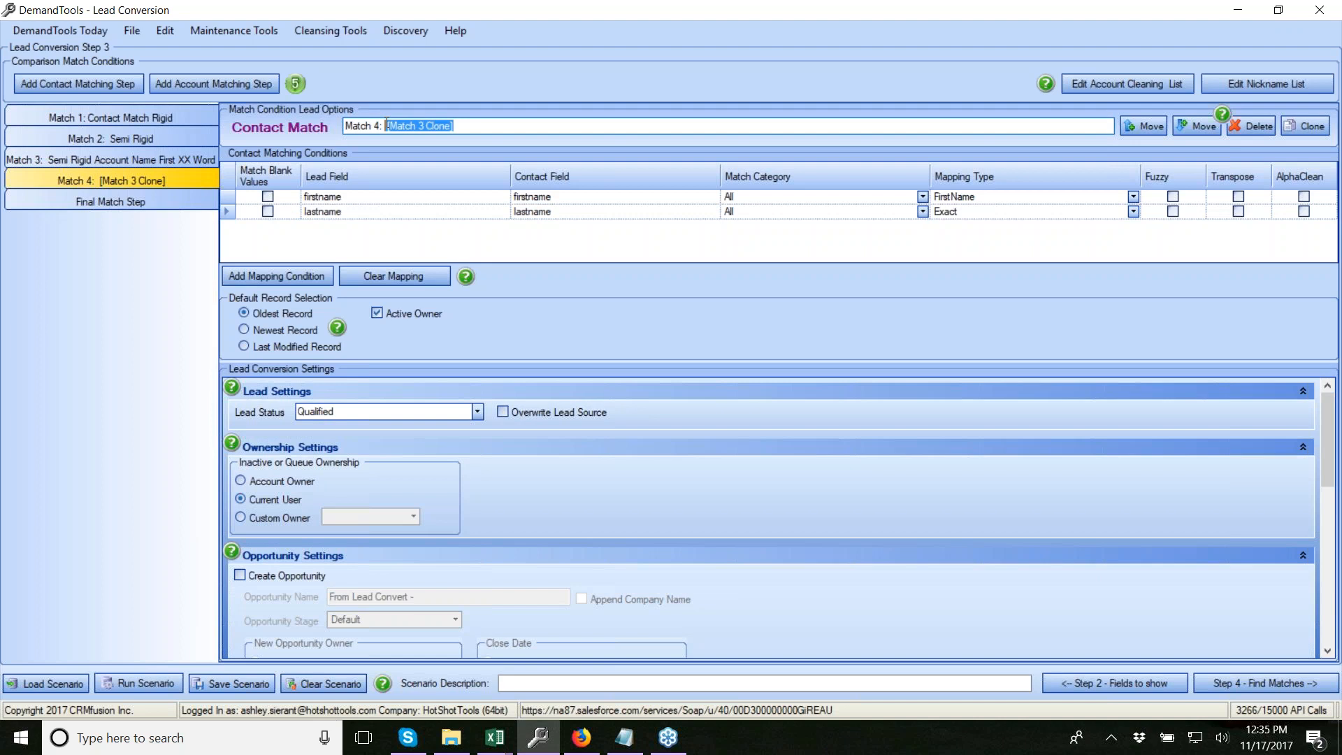
pyautogui.write('REVIEW')
pyautogui.click(384, 126)
pyautogui.write('LOOSE')
pyautogui.click(384, 126)
pyautogui.write('VERY')
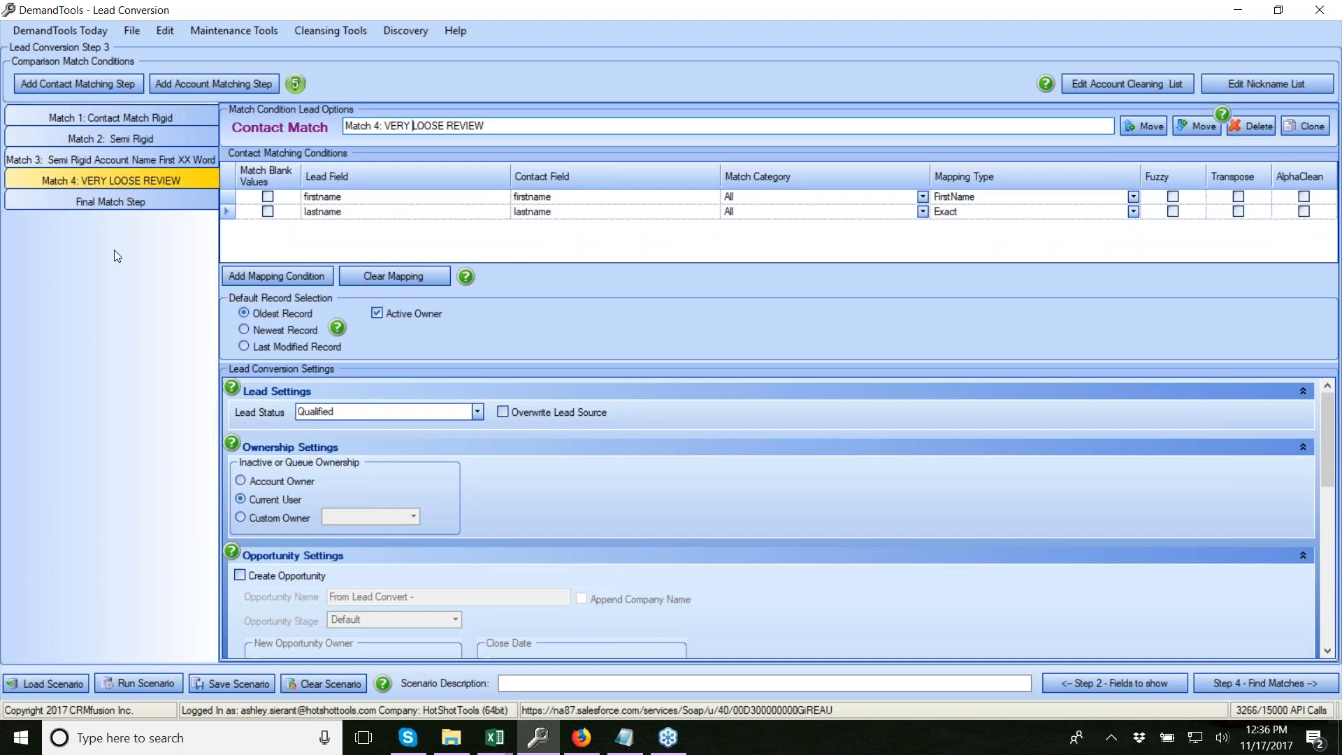
# Add an Account Match step comparing lead company to account Name as Cleaned Account Name
pyautogui.click(214, 83)
pyautogui.click(286, 275)
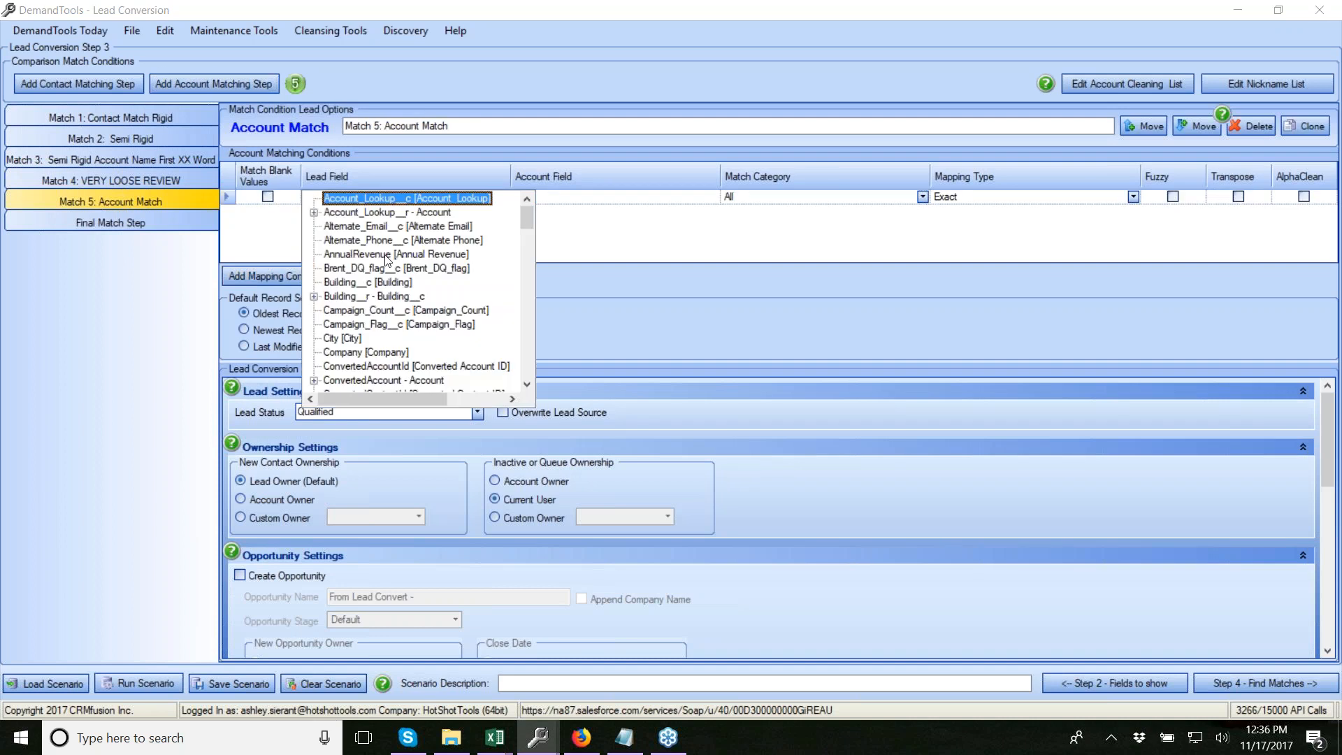
pyautogui.click(356, 353)
pyautogui.click(558, 199)
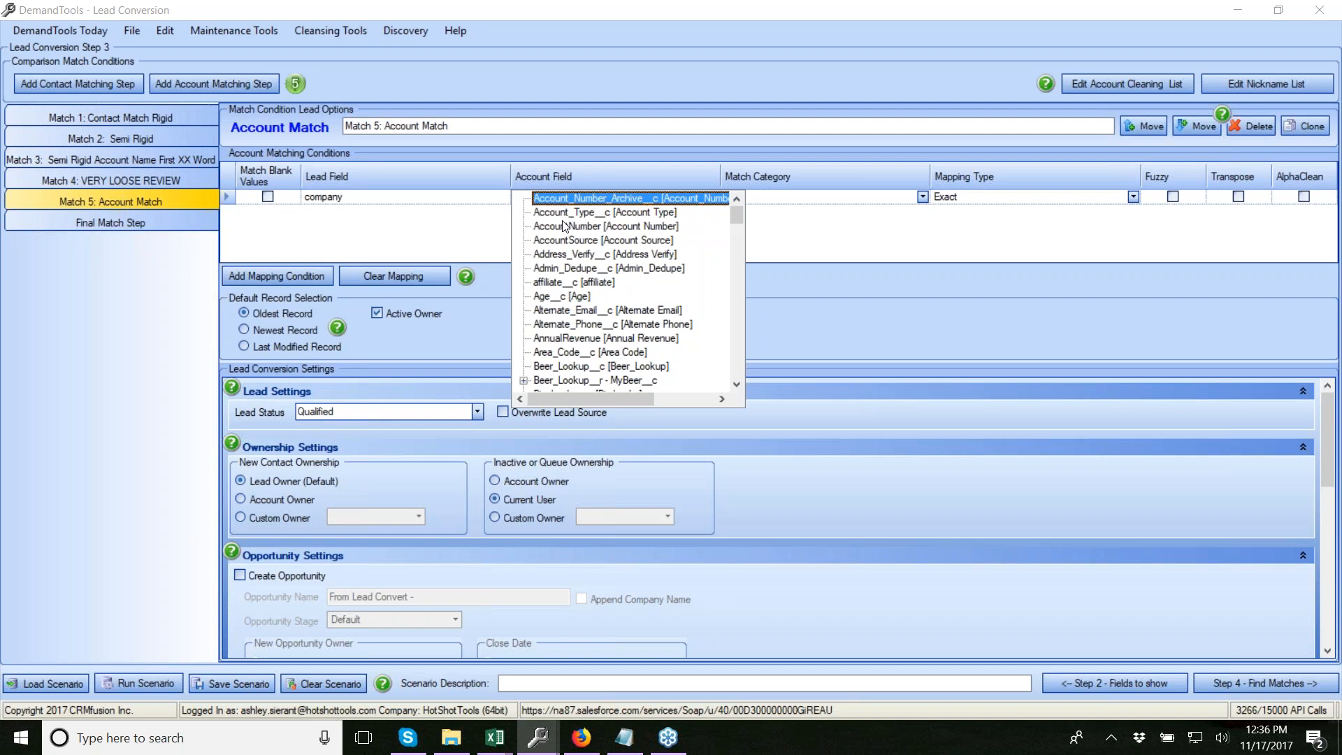
pyautogui.press('n')
pyautogui.click(560, 383)
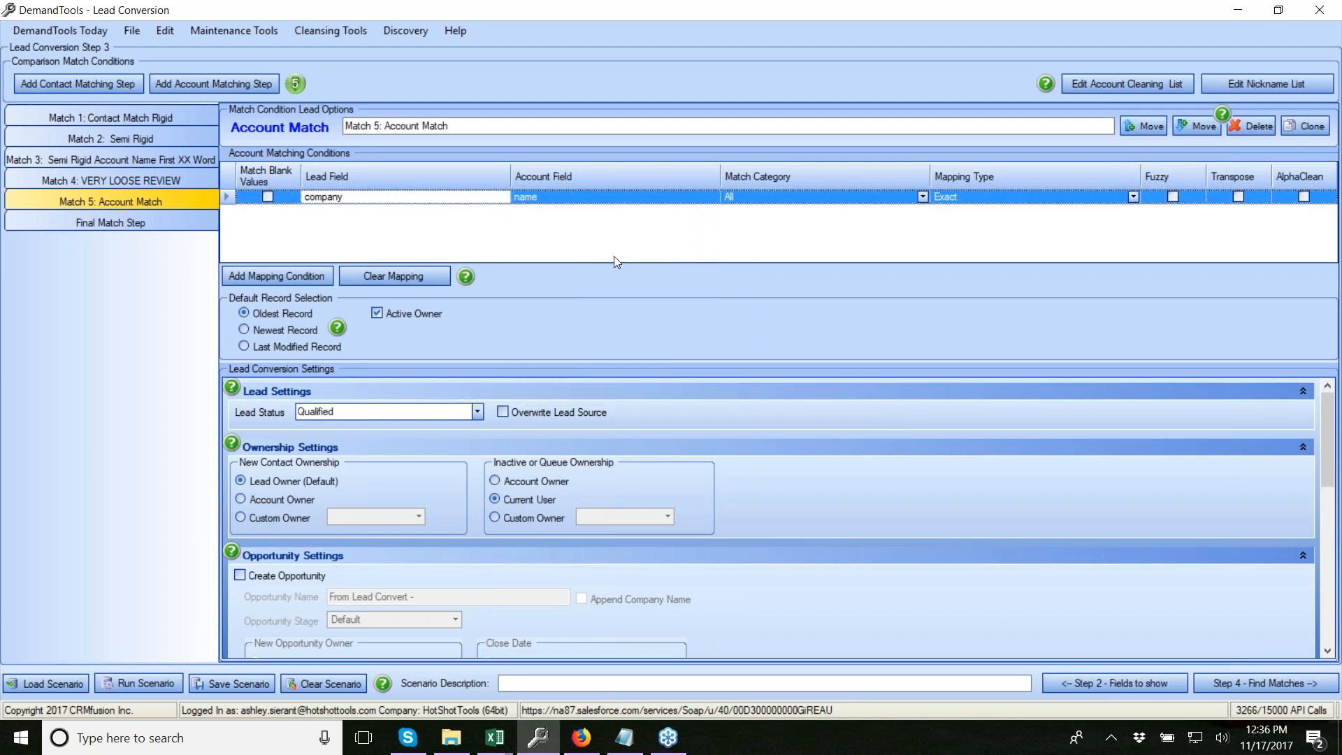
pyautogui.click(1134, 198)
pyautogui.click(1025, 235)
# Add a condition matching street to BillingStreet with Relaxed Address Match
pyautogui.click(276, 276)
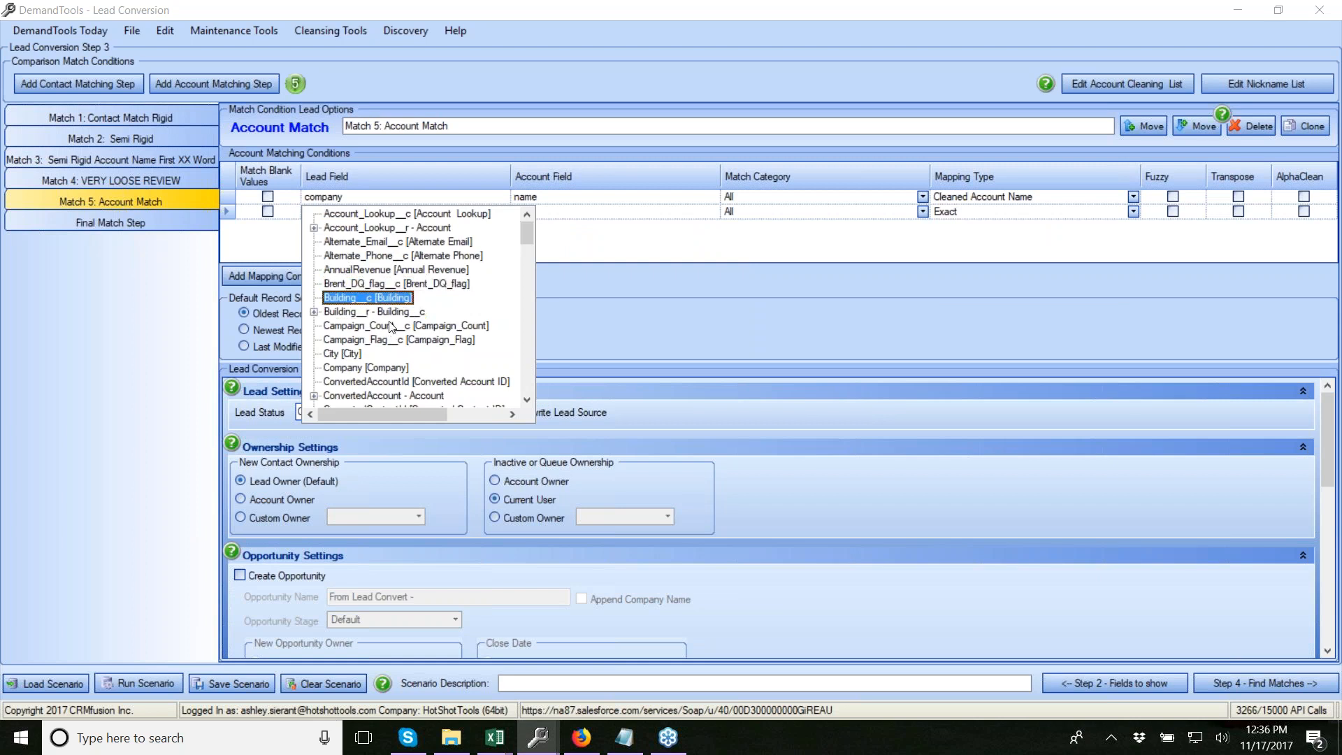
pyautogui.scroll(-15, 382, 377)
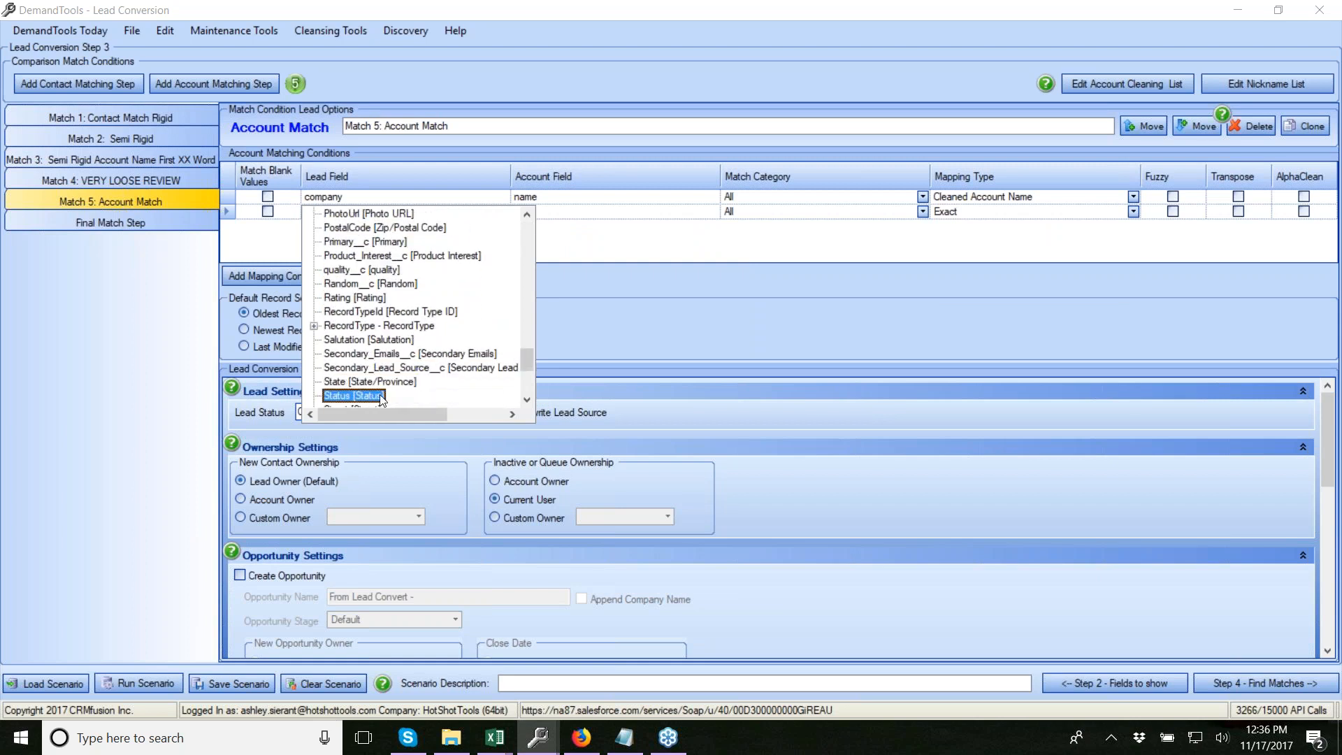
pyautogui.click(377, 397)
pyautogui.click(533, 212)
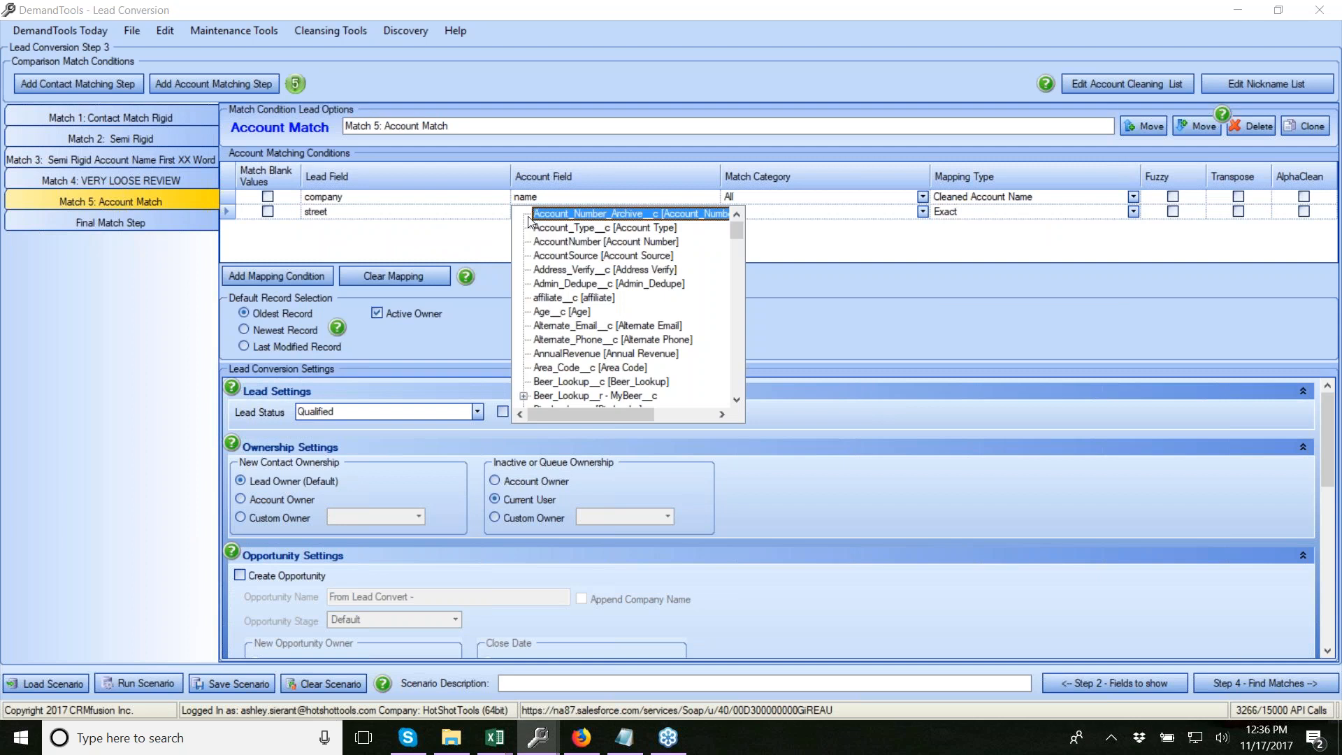
pyautogui.scroll(-2, 591, 391)
pyautogui.scroll(-5, 594, 396)
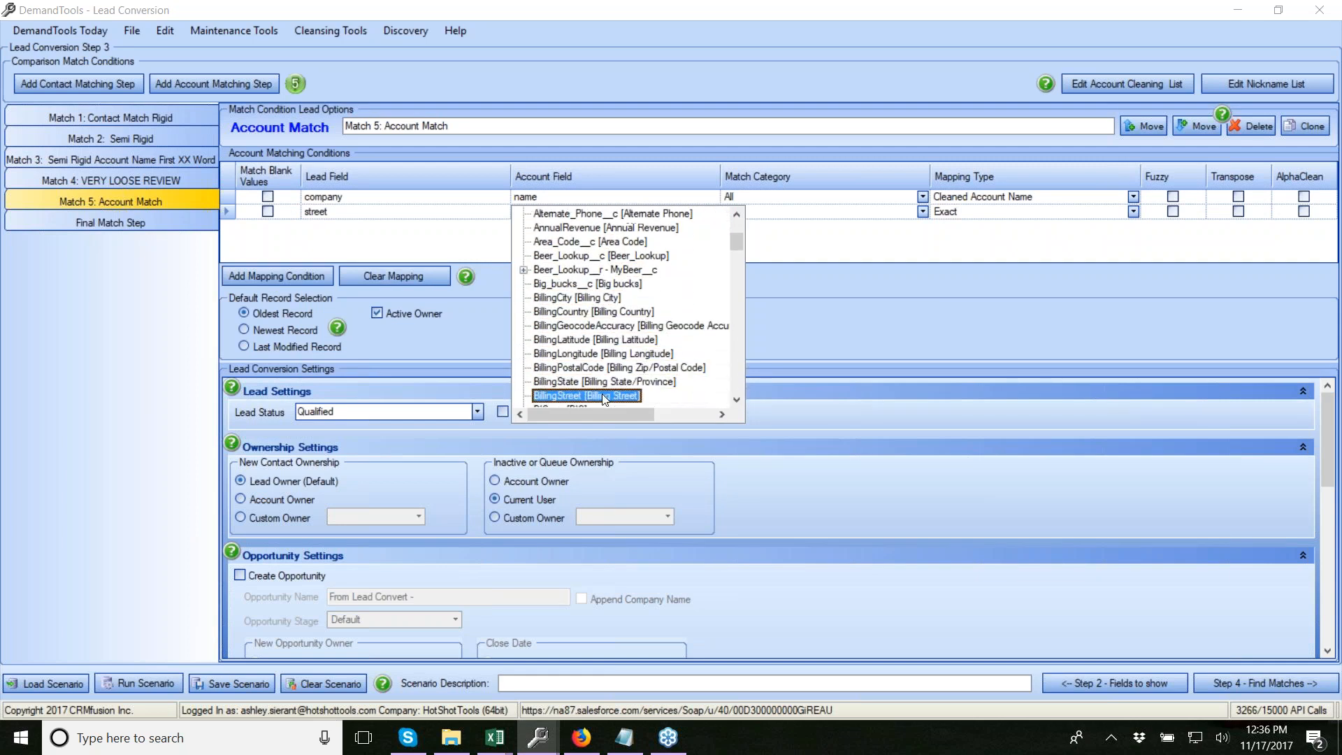
pyautogui.click(606, 397)
pyautogui.click(1133, 212)
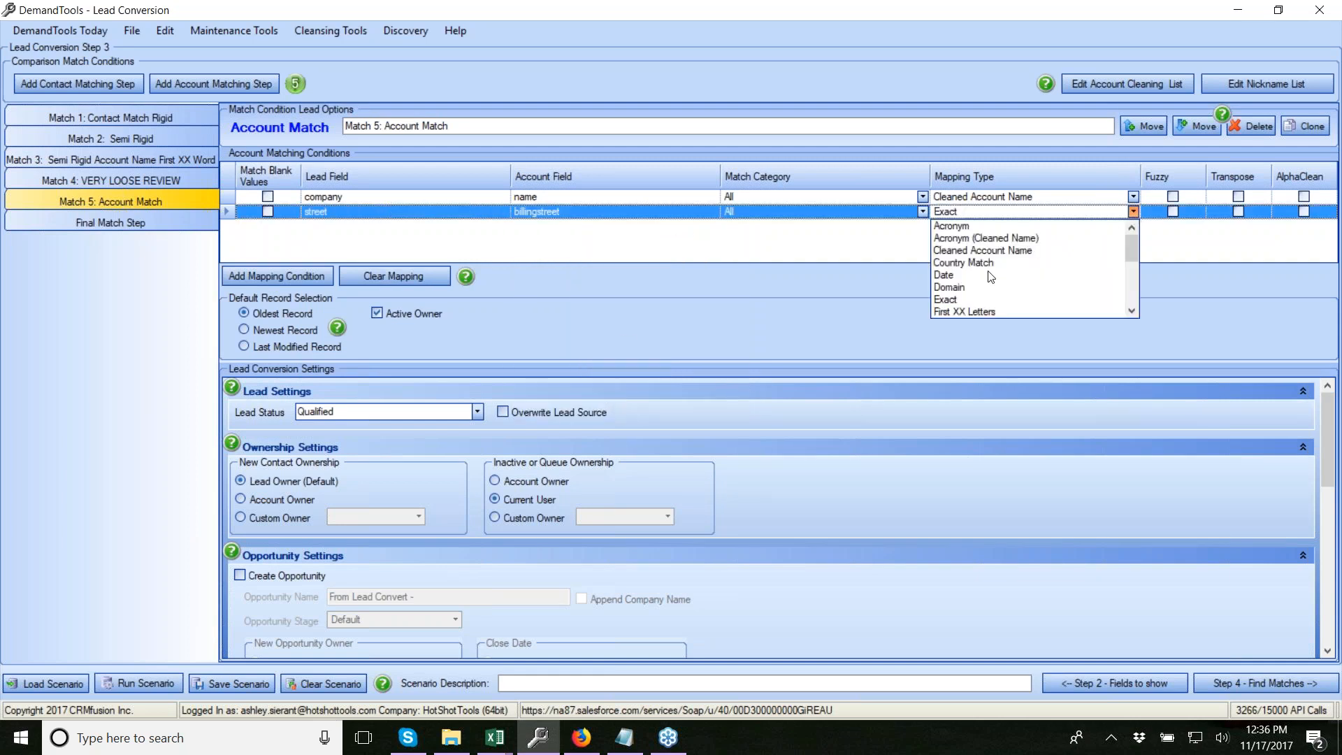
pyautogui.scroll(-2, 991, 294)
pyautogui.click(1032, 276)
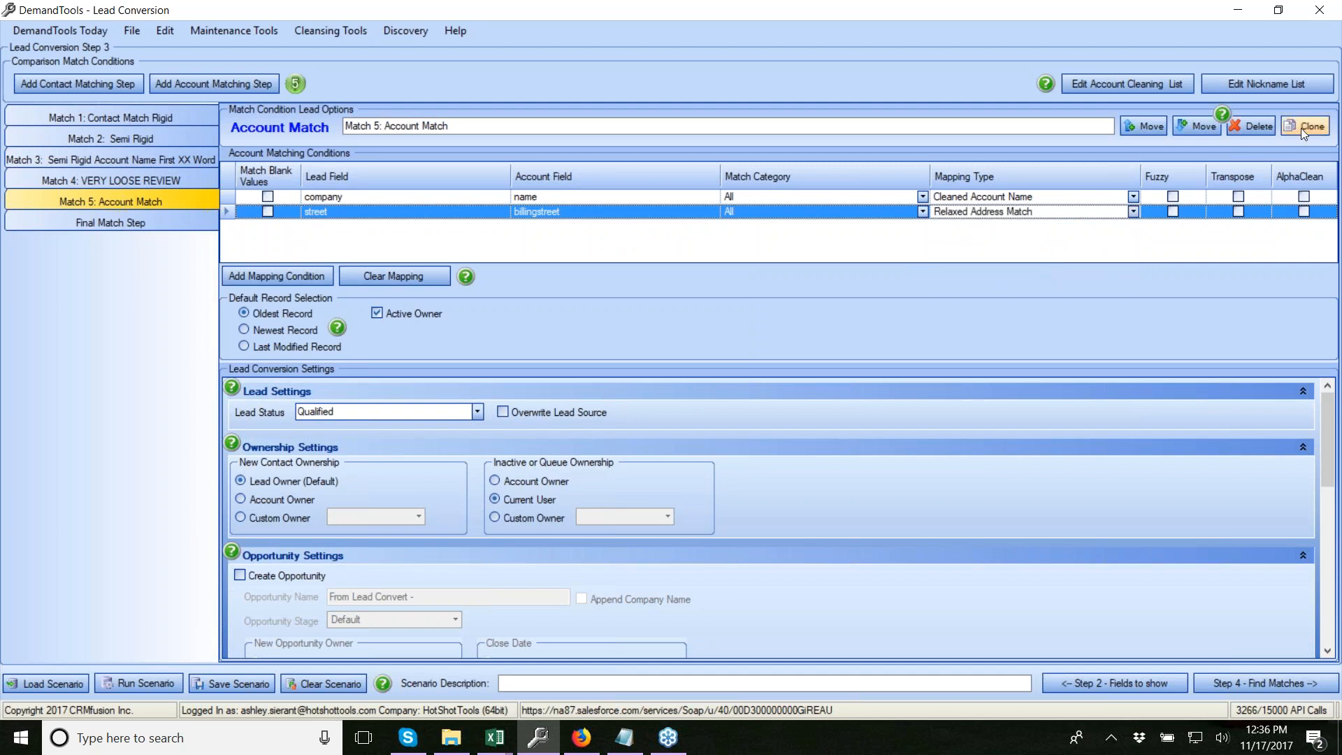
# Let blank streets match, clone the step as Match 6, and match company on first 3 words
pyautogui.click(267, 211)
pyautogui.click(1307, 126)
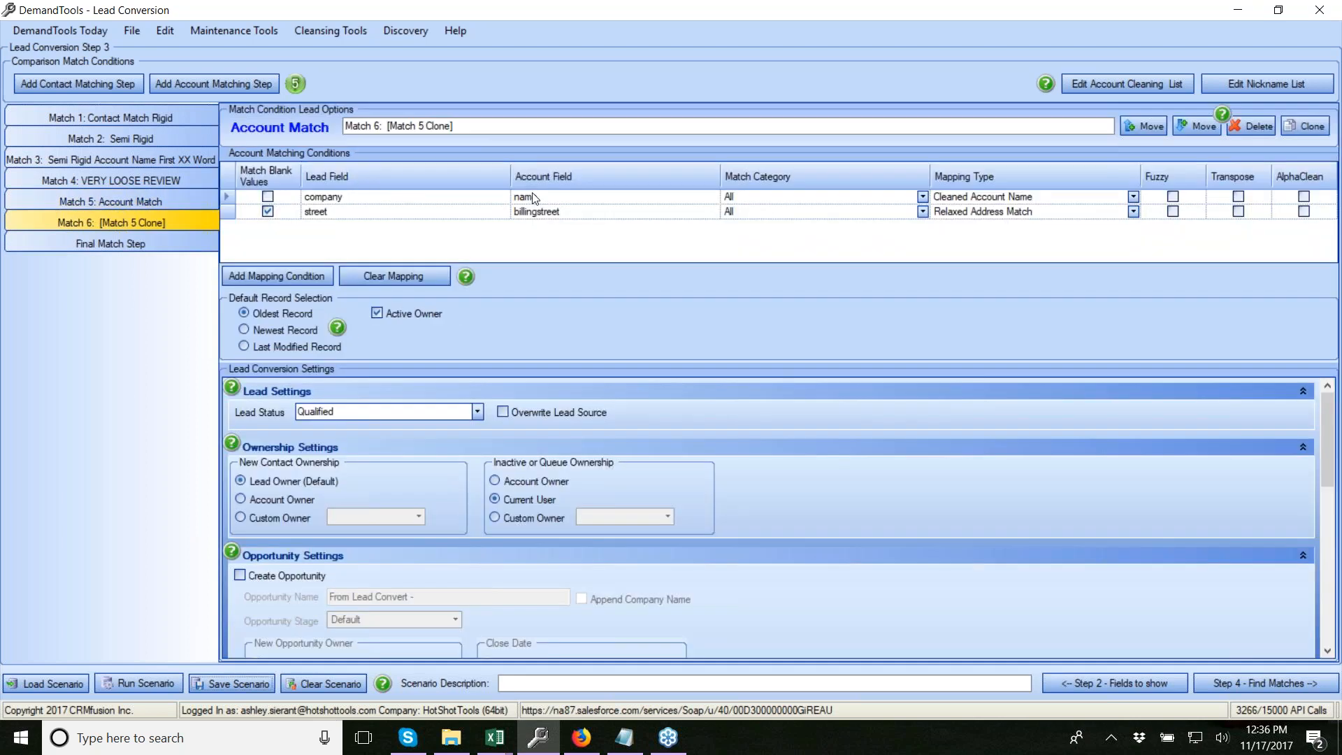
pyautogui.click(1133, 197)
pyautogui.scroll(-3, 1022, 283)
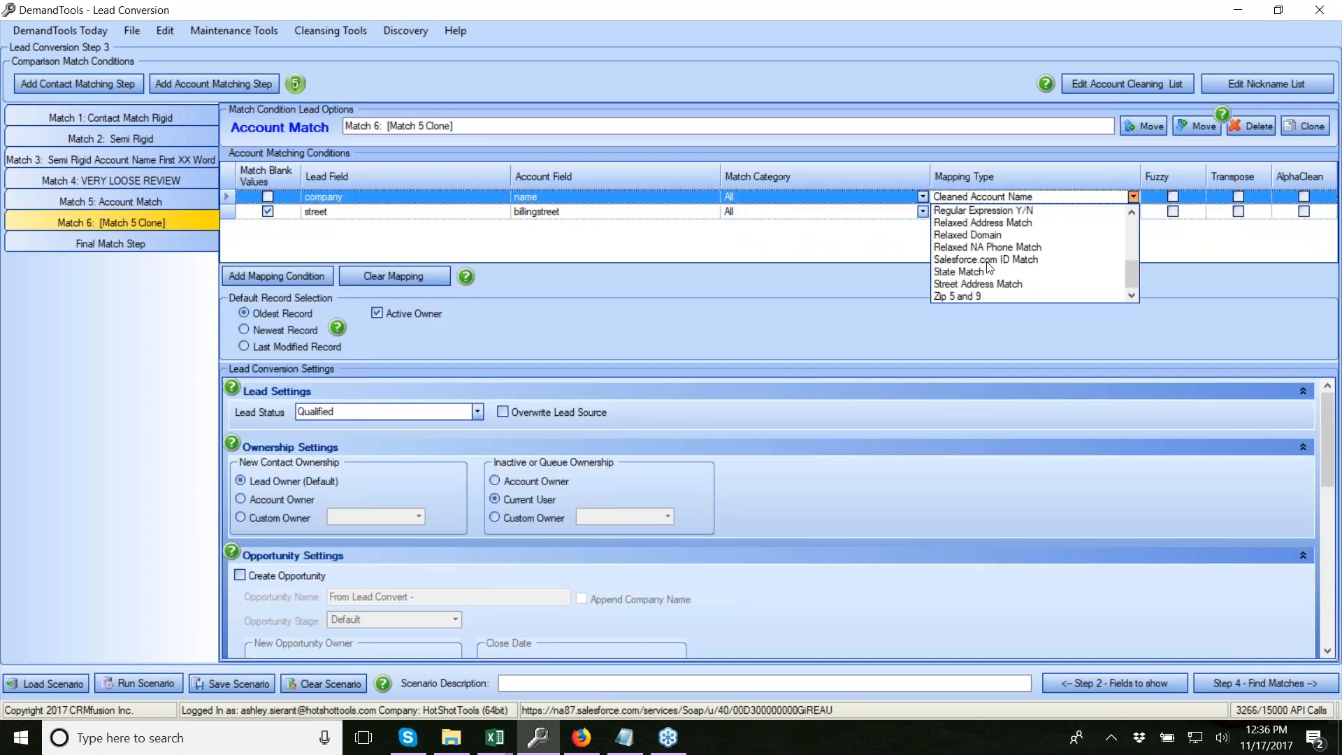
pyautogui.scroll(3, 995, 256)
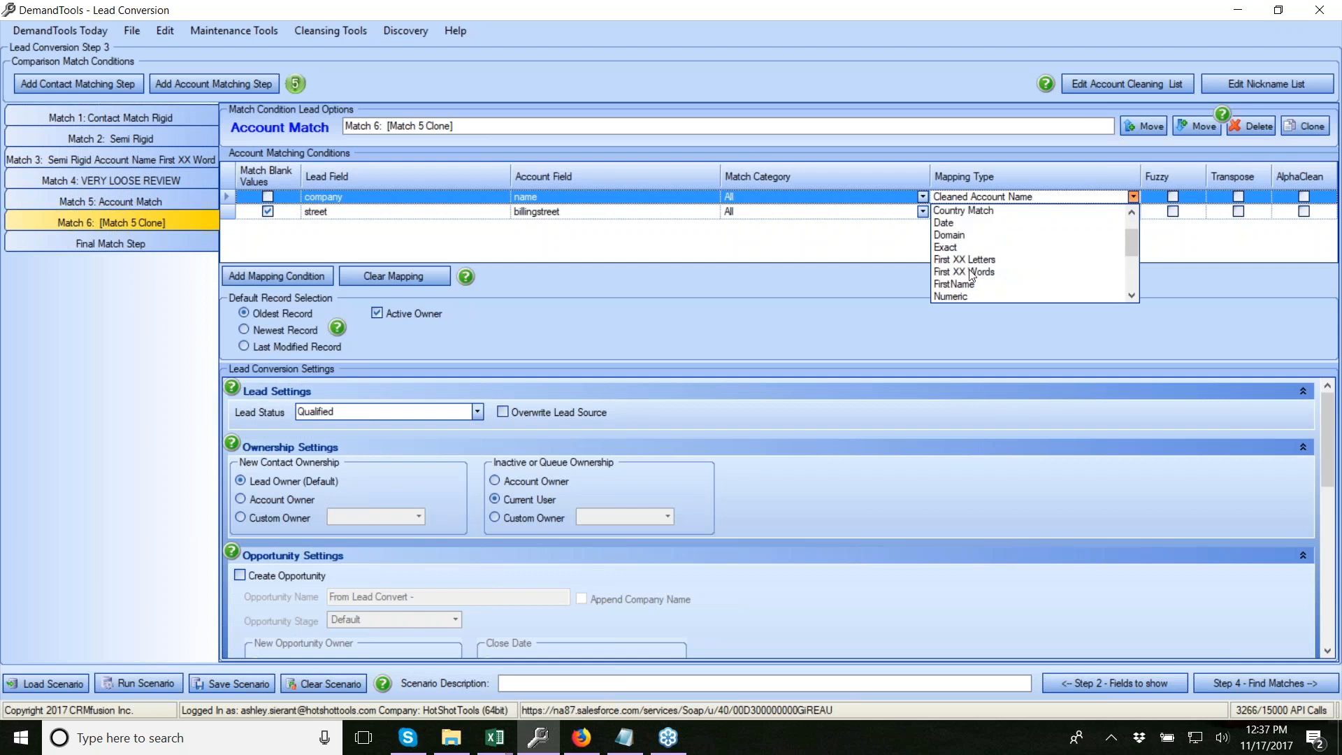
pyautogui.click(971, 272)
pyautogui.click(202, 131)
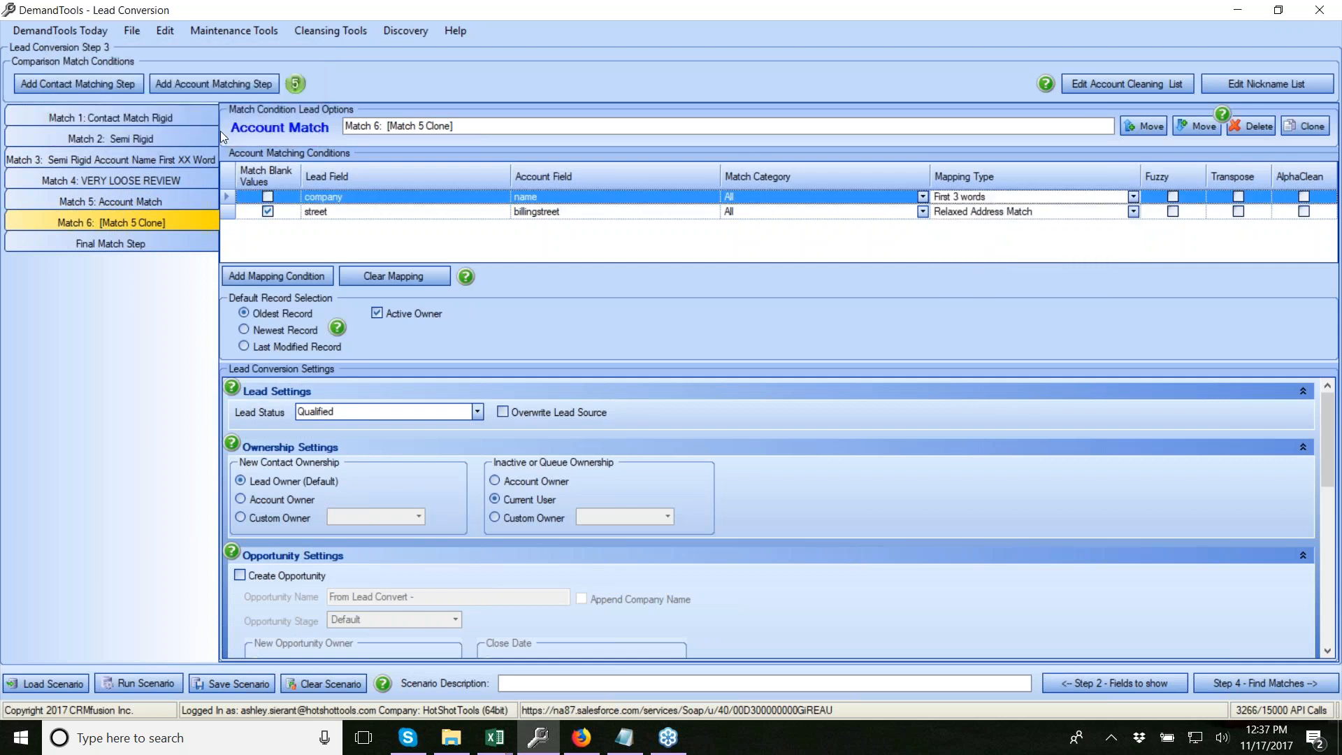
# Replace Match 6's street condition with a city-to-BillingCity condition
pyautogui.click(229, 211)
pyautogui.click(273, 278)
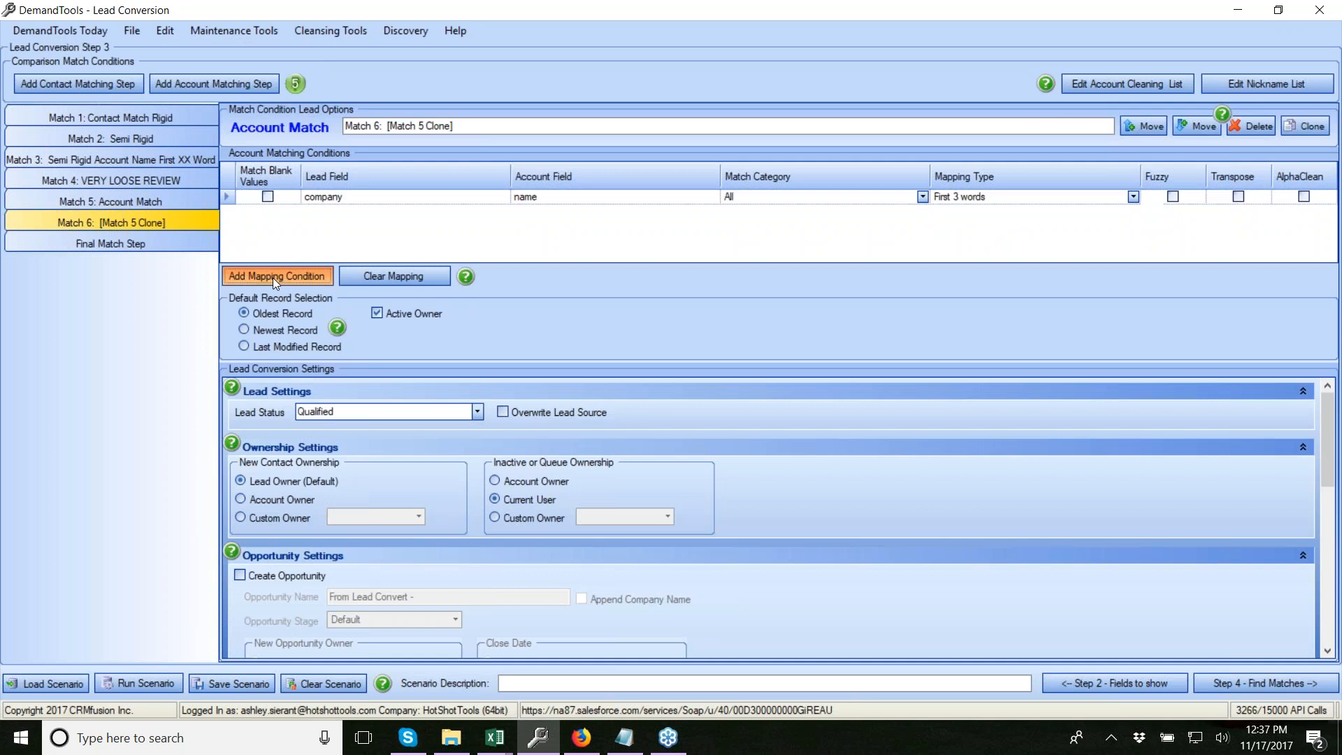
pyautogui.click(350, 353)
pyautogui.click(576, 213)
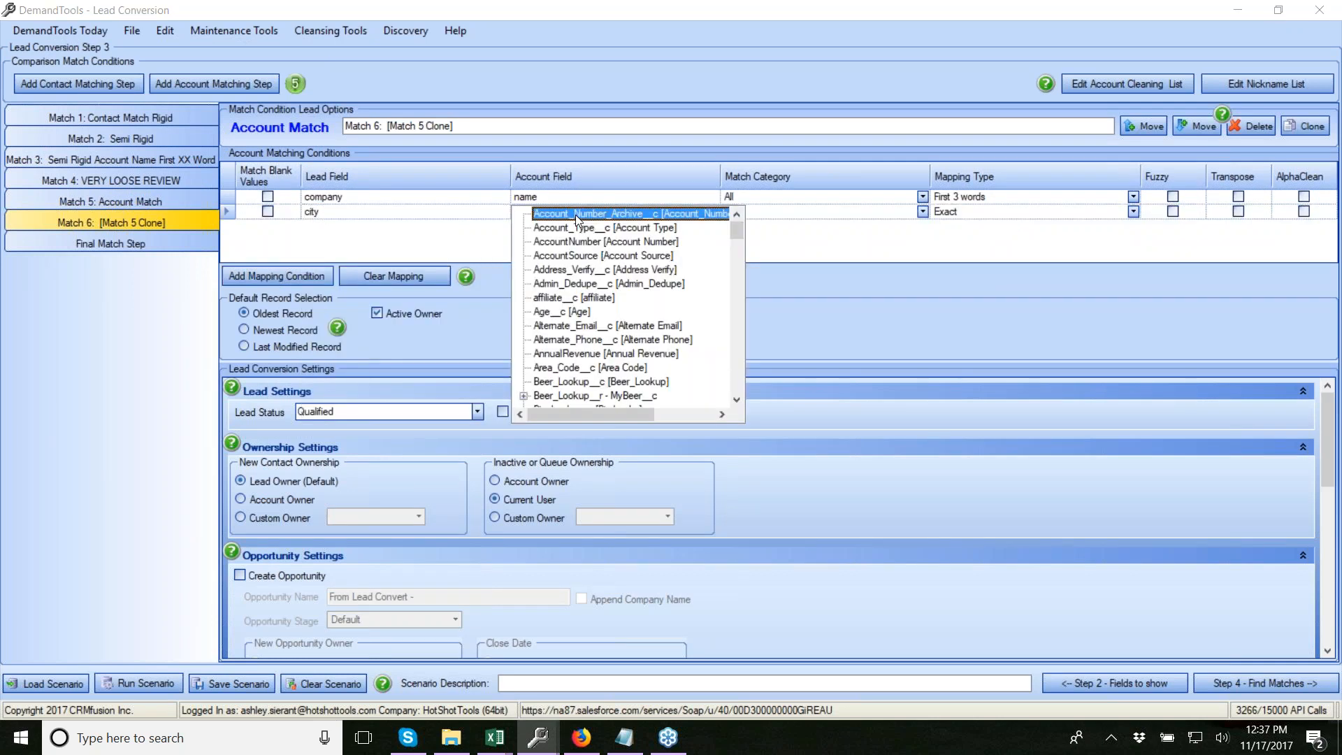
pyautogui.scroll(-2, 581, 381)
pyautogui.click(584, 326)
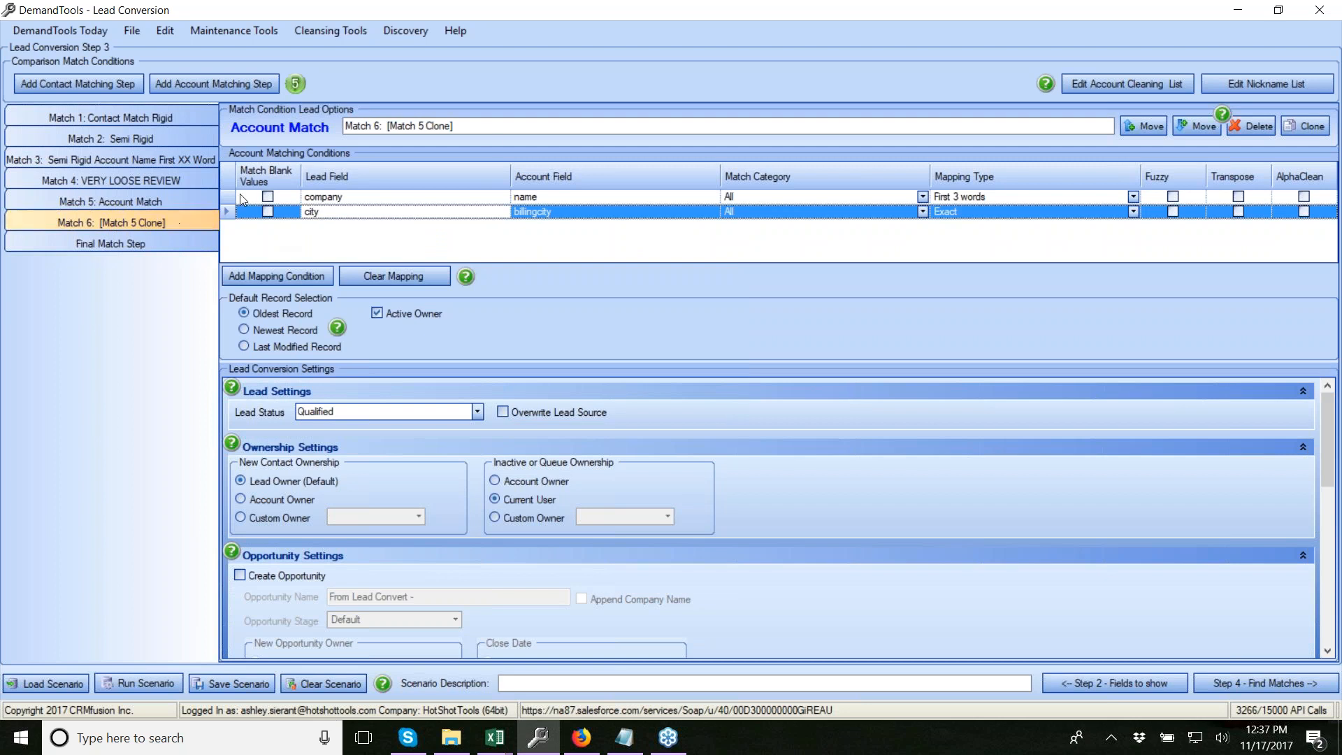
pyautogui.click(157, 199)
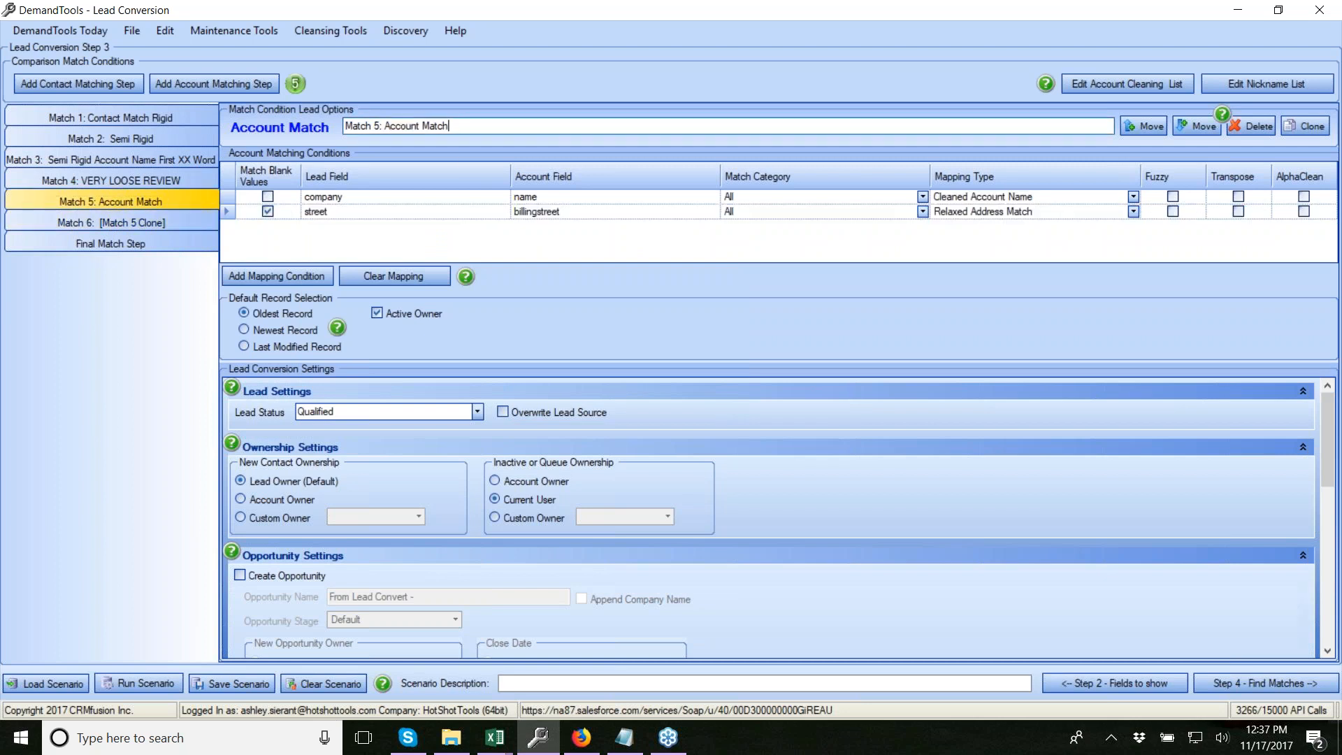
# Append 'Rigid' to Match 5's name and rename Match 6 'Semi Rigid First XX Words'
pyautogui.write('Rigid')
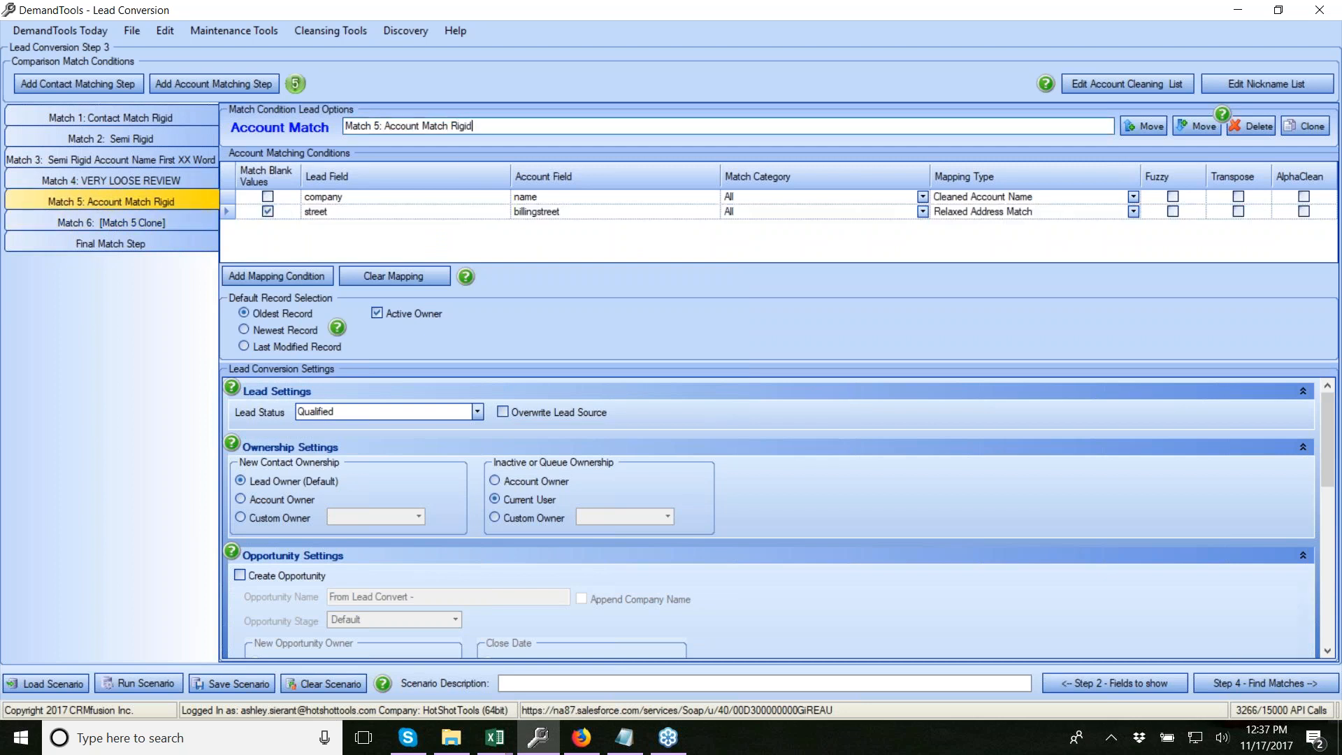
pyautogui.click(194, 221)
pyautogui.moveTo(456, 126); pyautogui.dragTo(386, 116)
pyautogui.write('S')
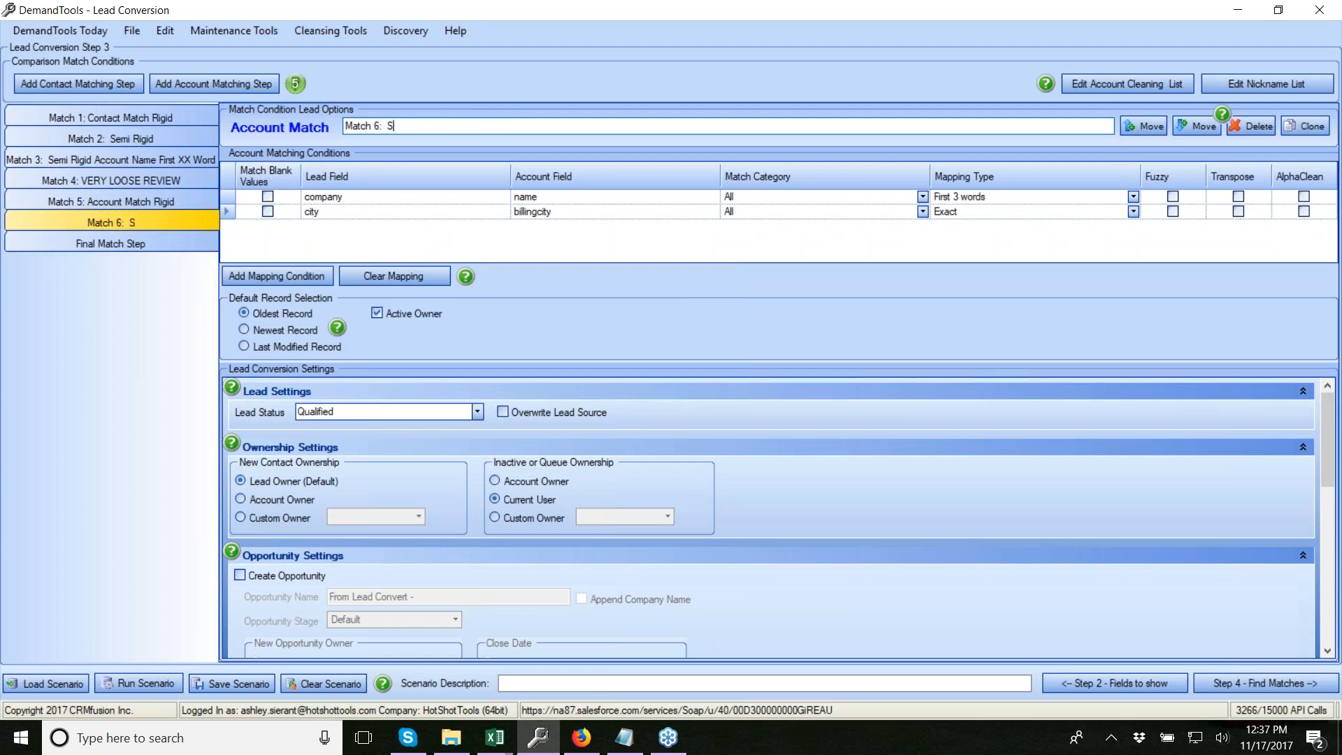
pyautogui.write('emi Rigid First XX WO')
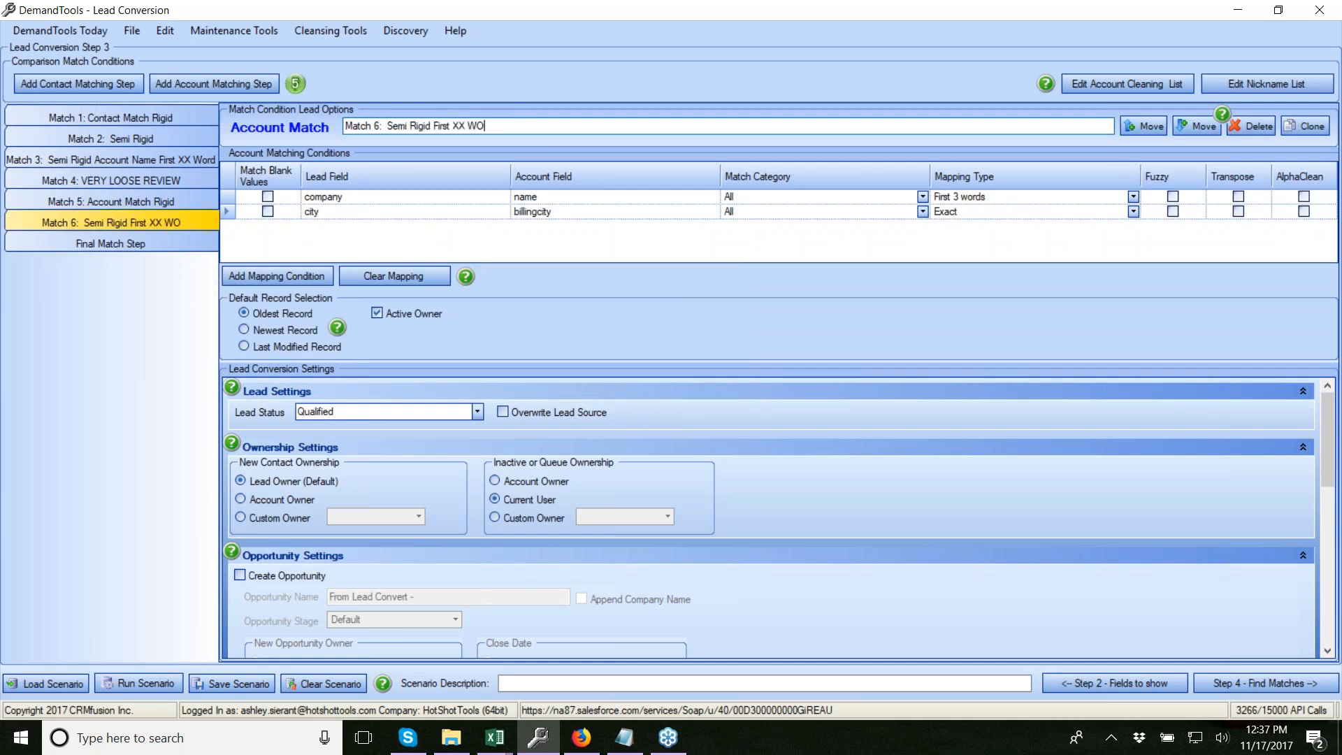
pyautogui.press('BackSpace')
pyautogui.write('ords')
pyautogui.click(463, 237)
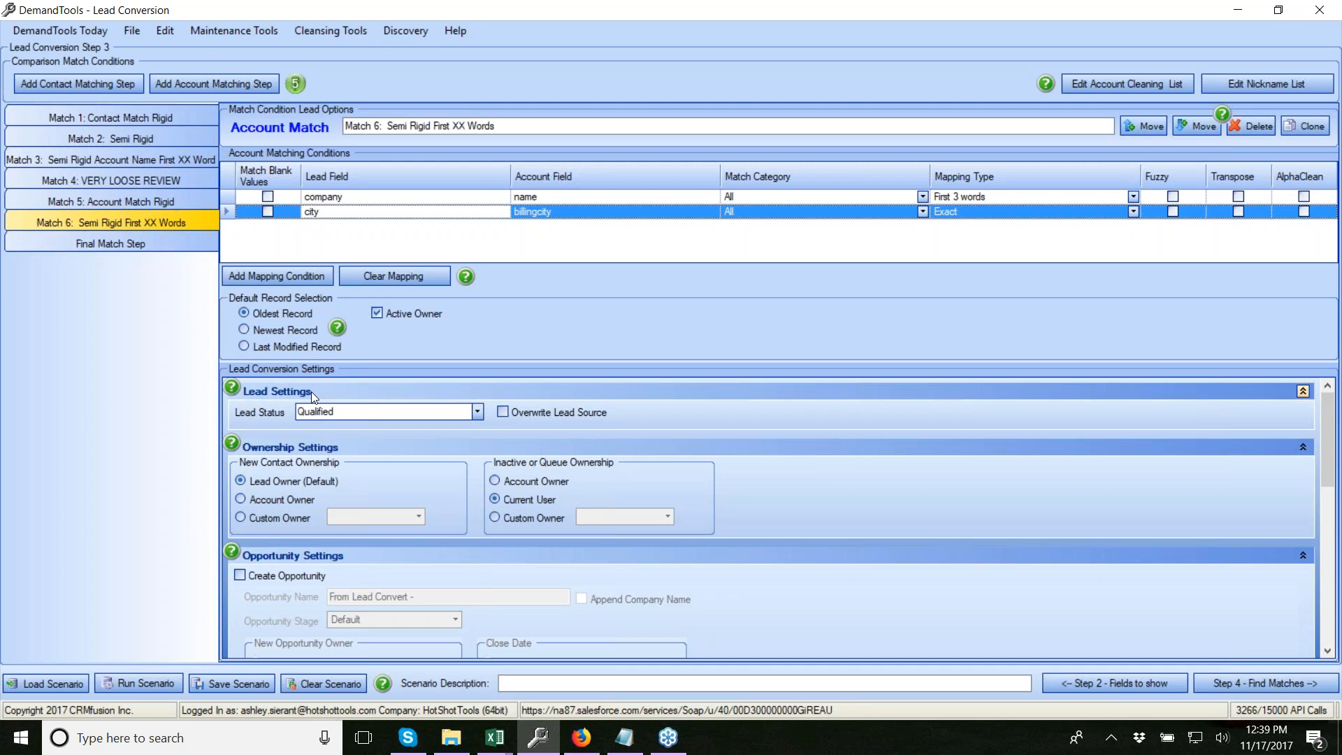
# Set Match 6's Lead Status to Dupe and enable Overwrite Lead Source
pyautogui.click(478, 413)
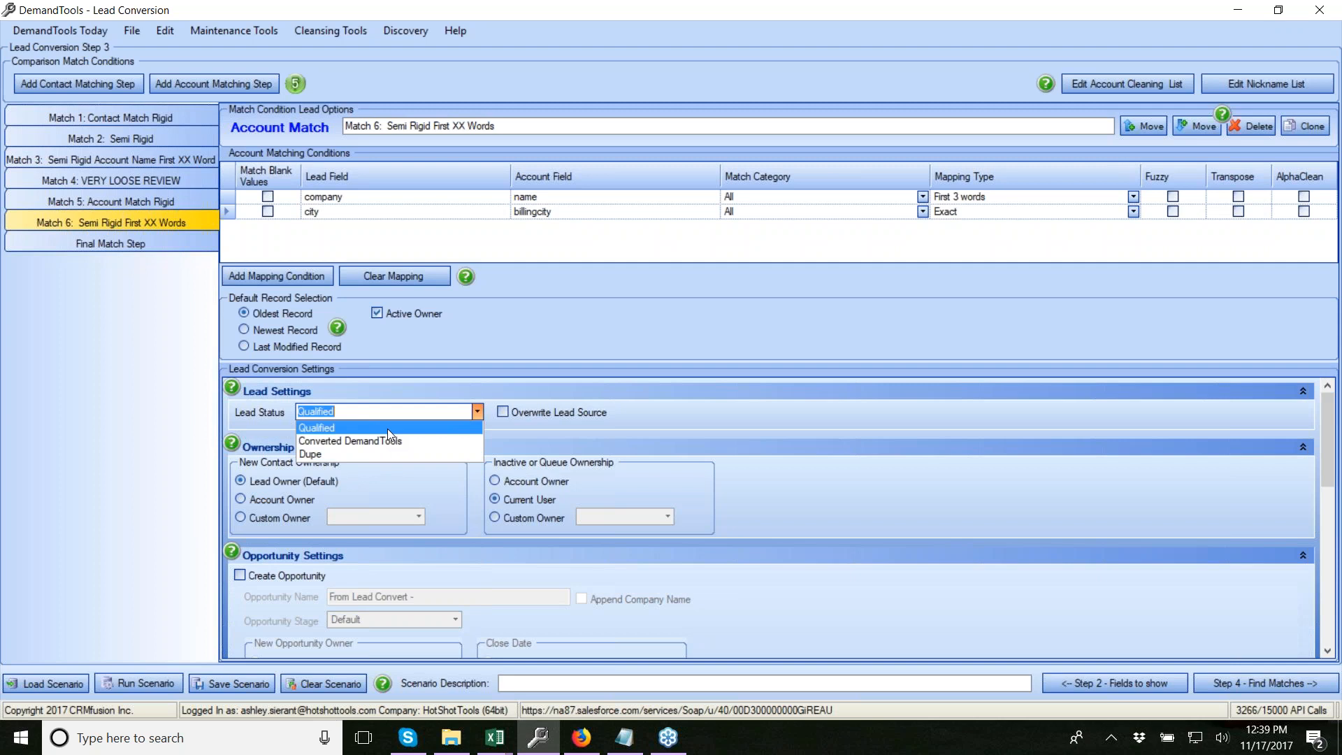
pyautogui.click(337, 455)
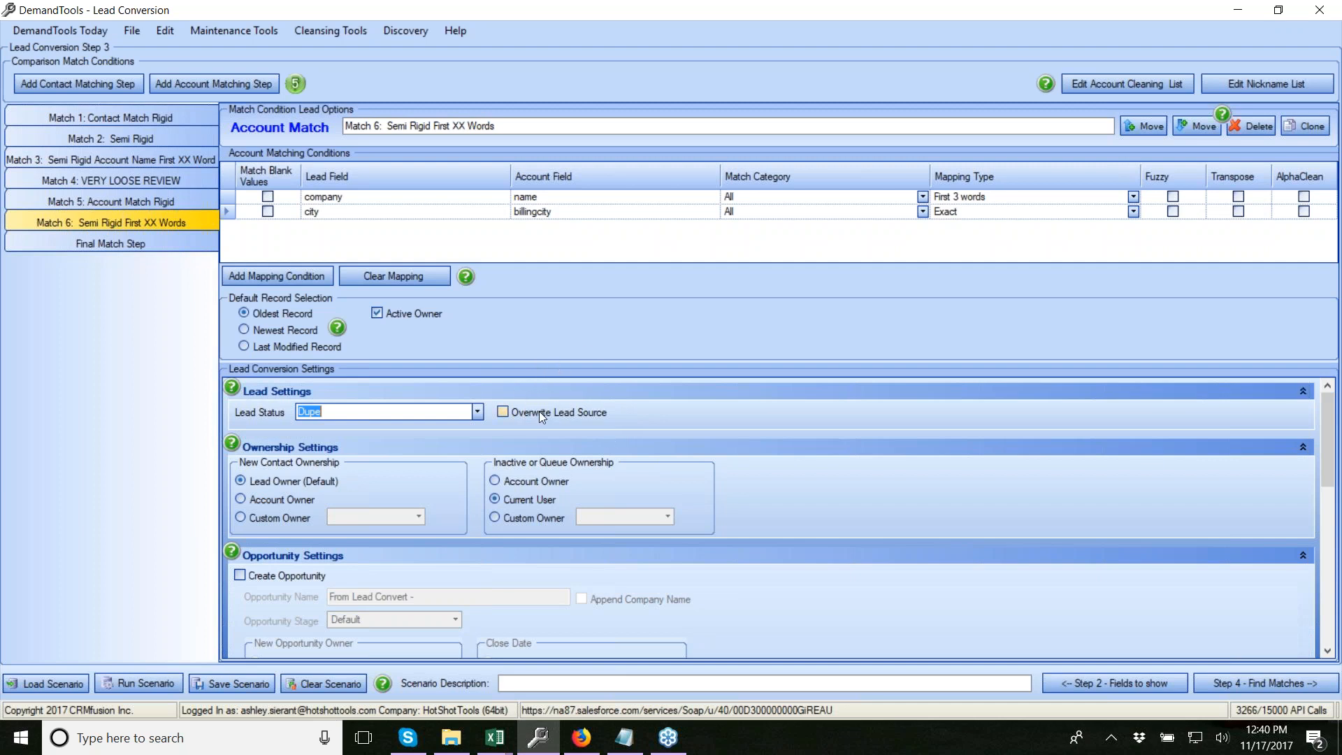
pyautogui.click(502, 412)
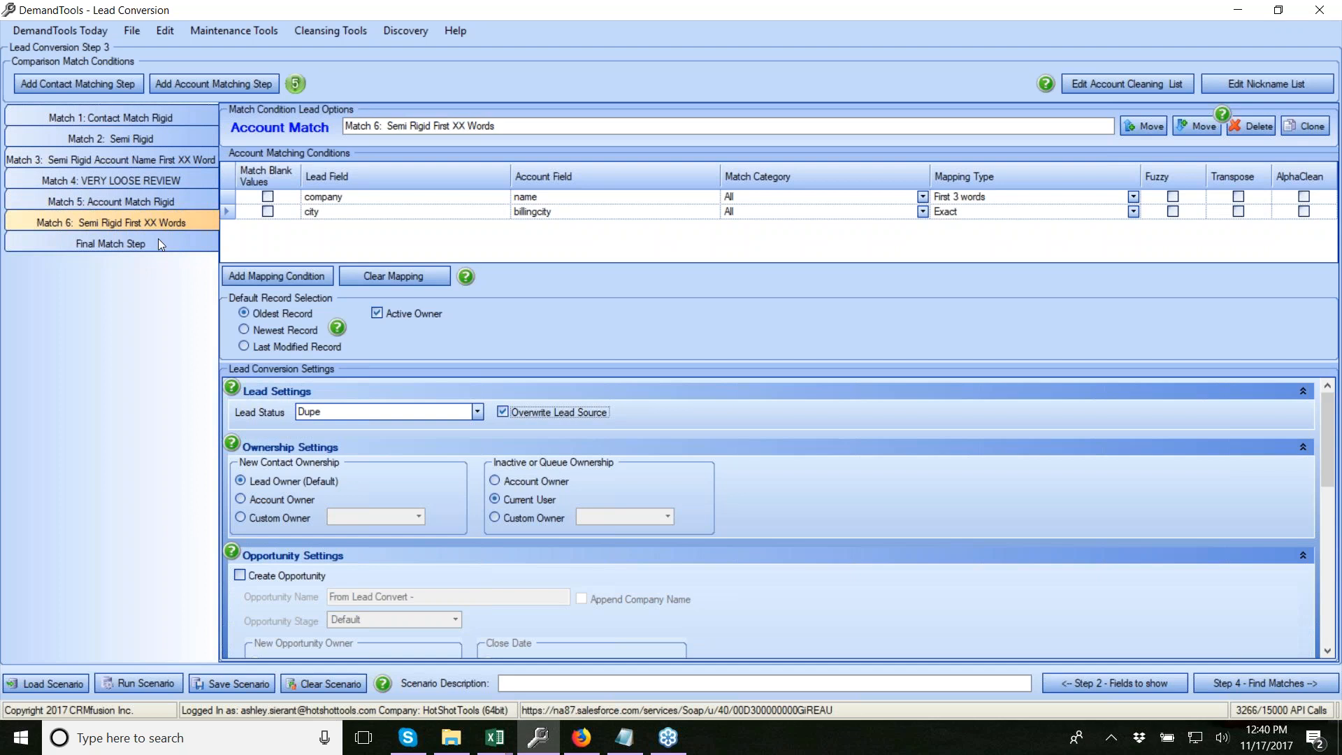
pyautogui.click(69, 224)
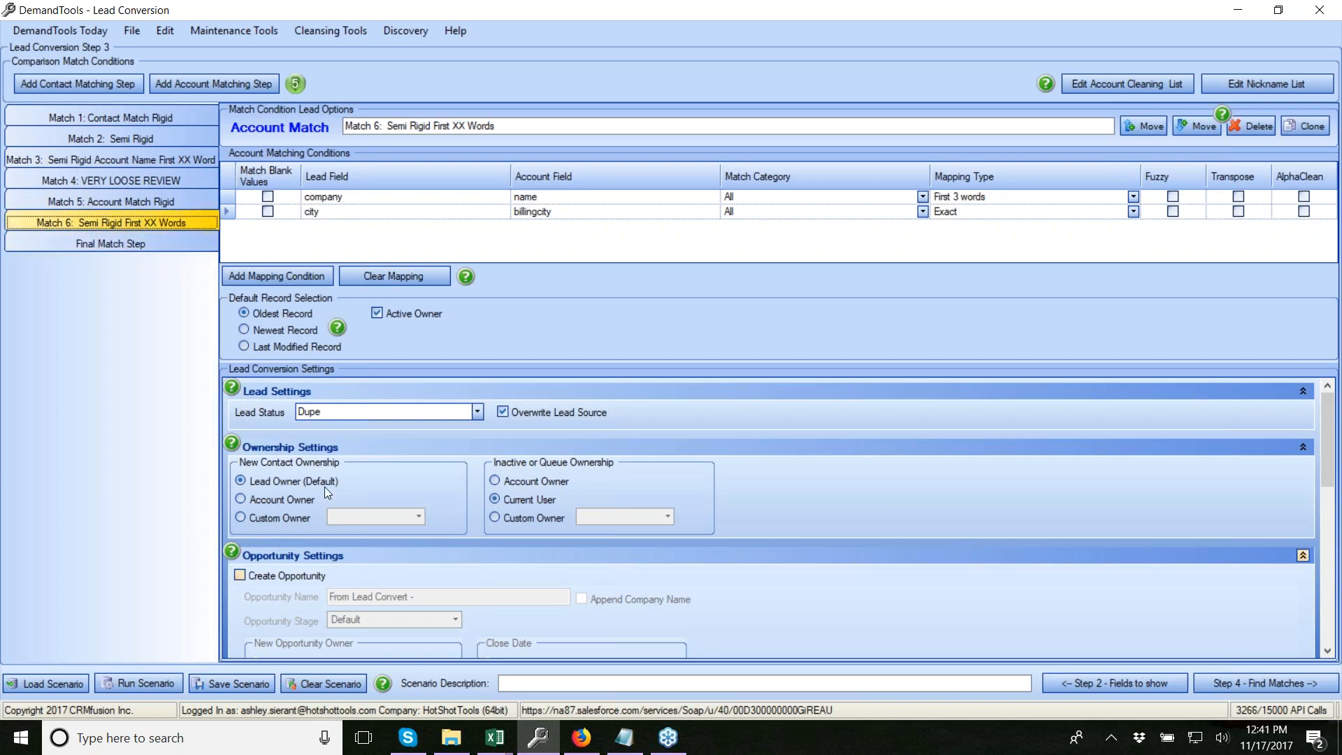
# In Match 1, prefer the newest record and overwrite the lead source
pyautogui.click(129, 119)
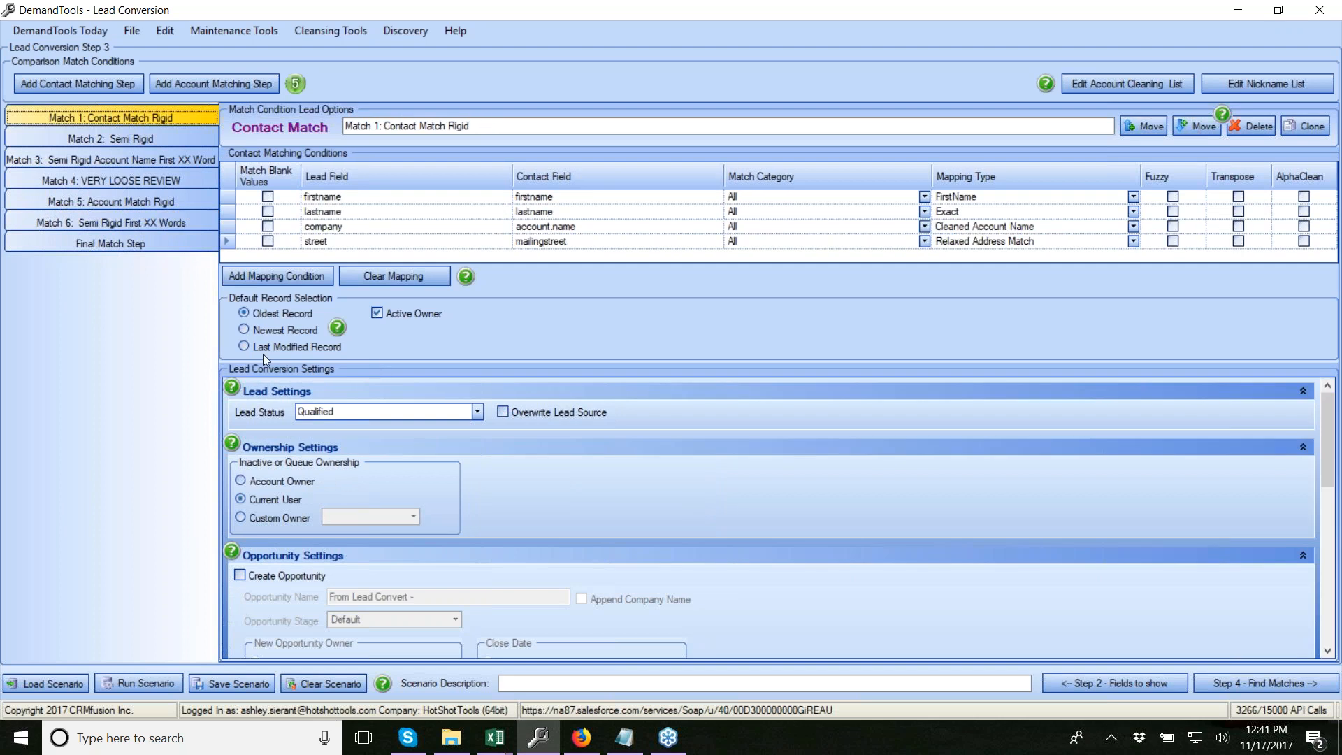
pyautogui.click(277, 334)
pyautogui.click(500, 413)
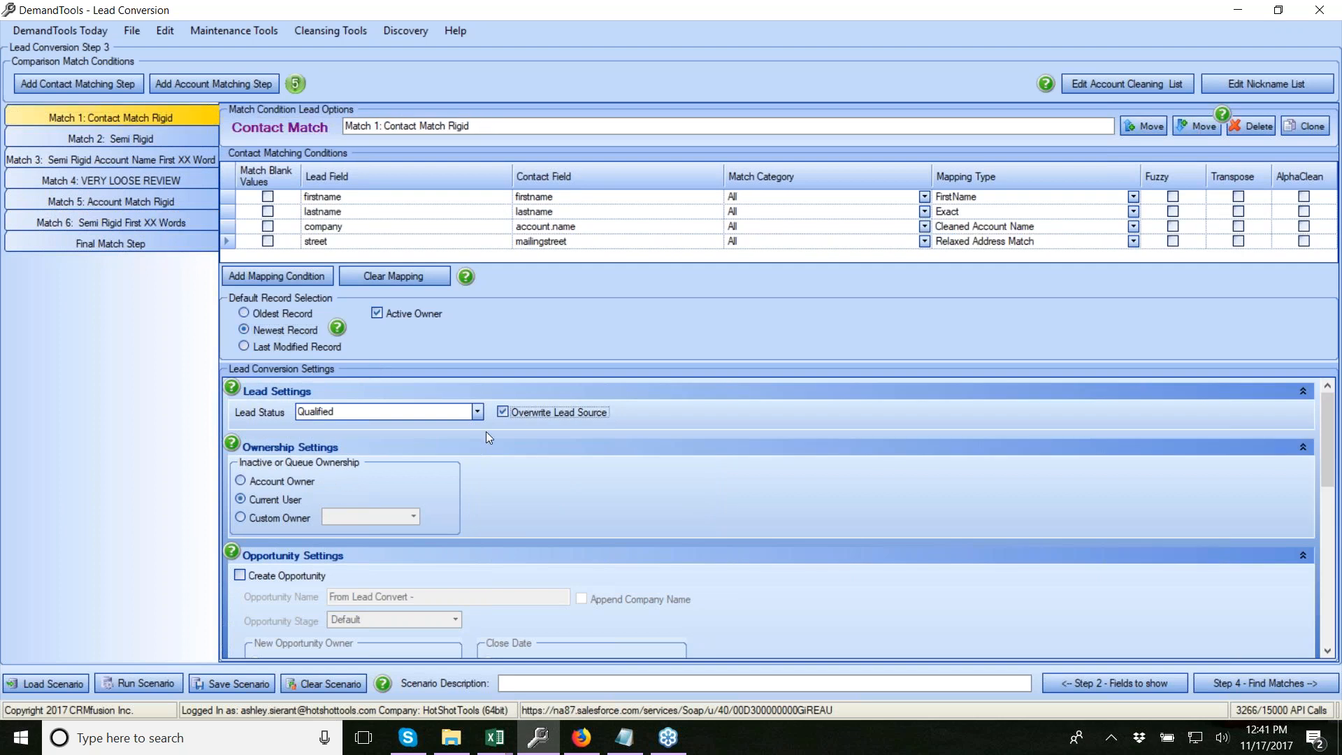
# In Match 2, prefer the newest record, overwrite lead source, and set status to Dupe
pyautogui.click(99, 138)
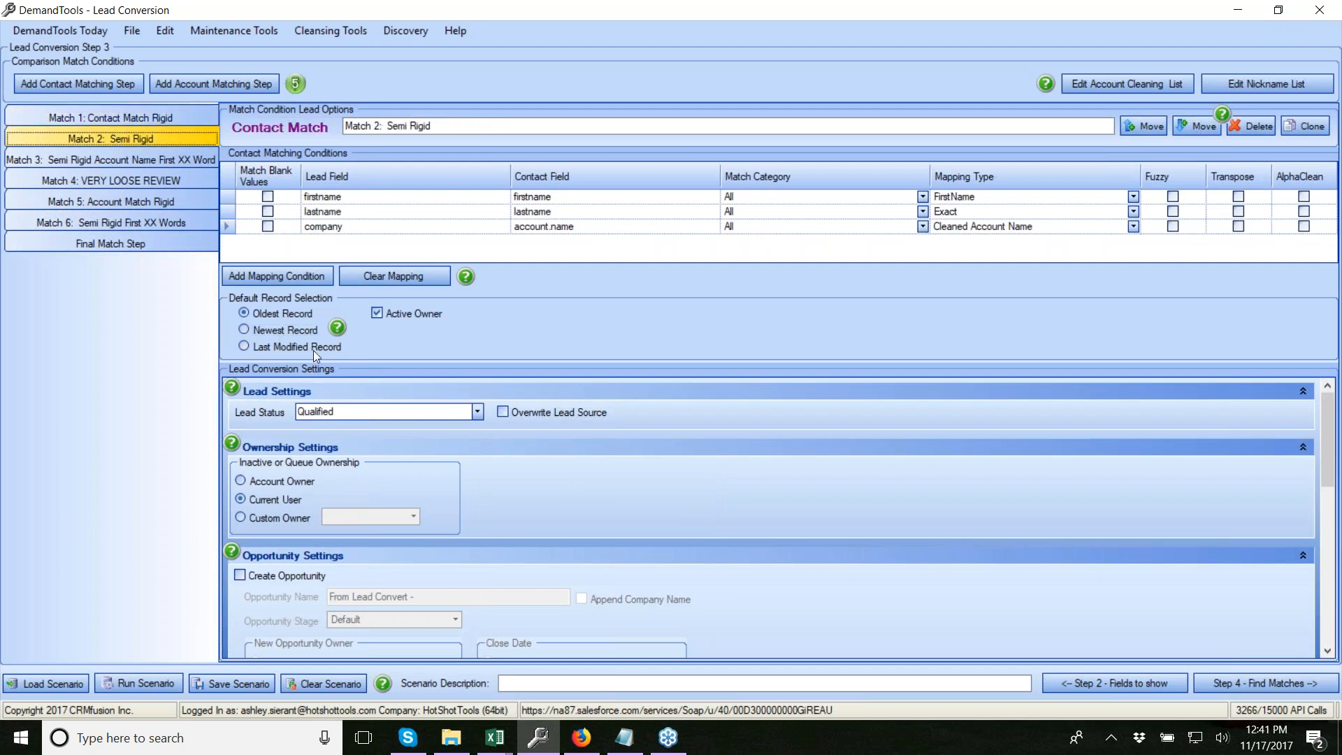
pyautogui.click(284, 330)
pyautogui.click(502, 412)
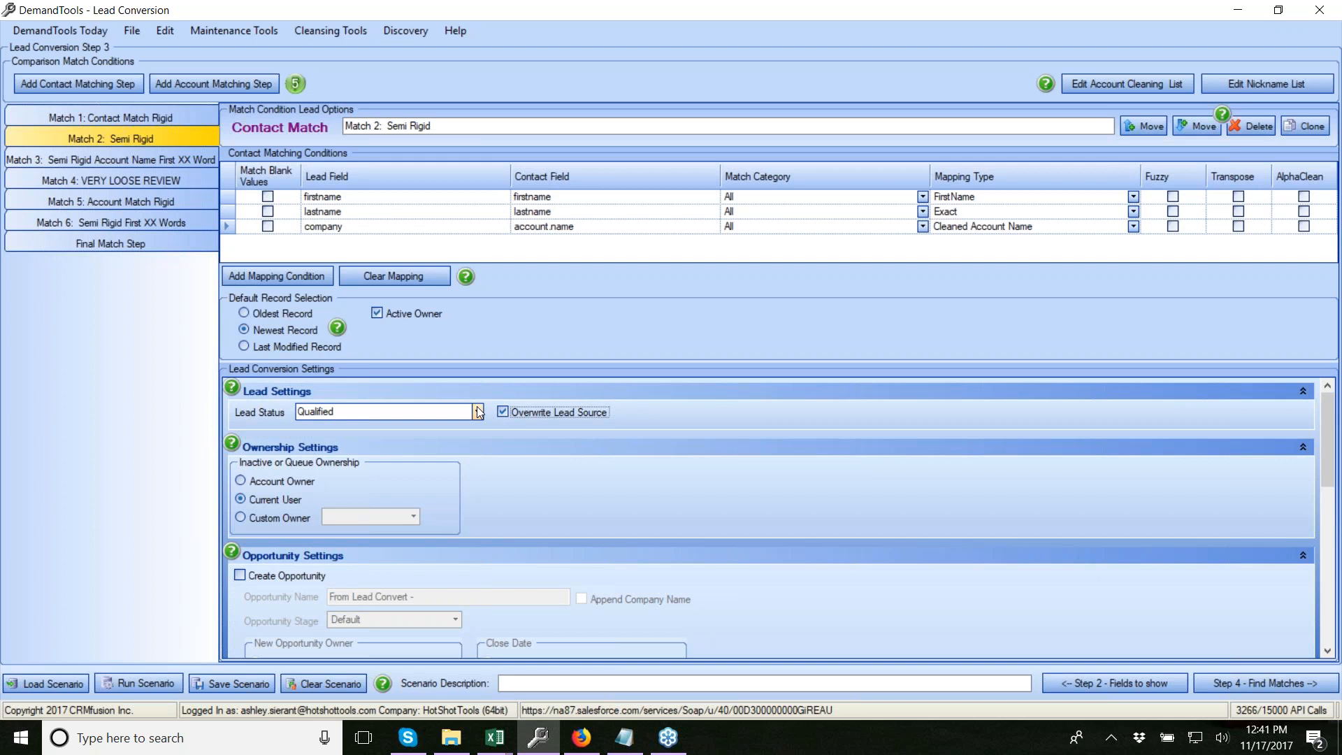
pyautogui.click(479, 412)
pyautogui.click(434, 454)
pyautogui.click(544, 448)
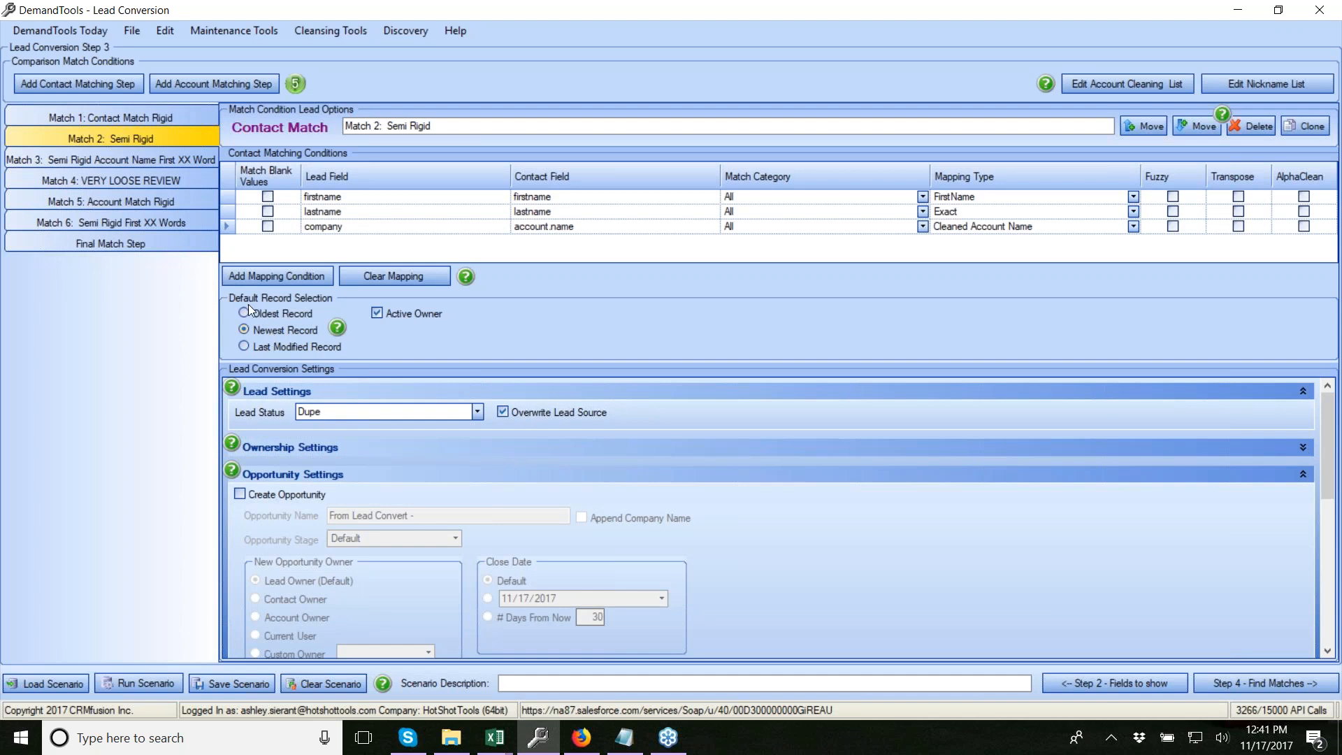
# Prefer the last modified record in Match 5, then review Match 1 and open Match 6
pyautogui.click(123, 200)
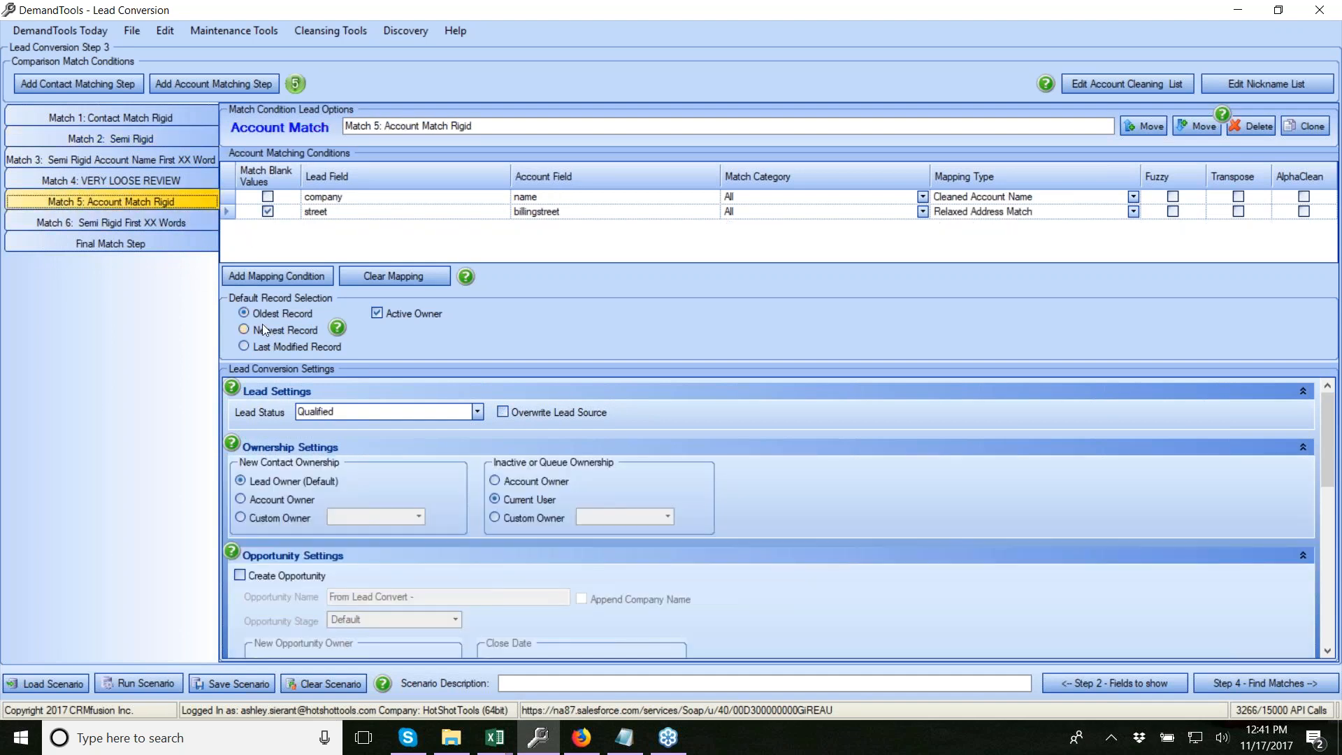
pyautogui.click(264, 347)
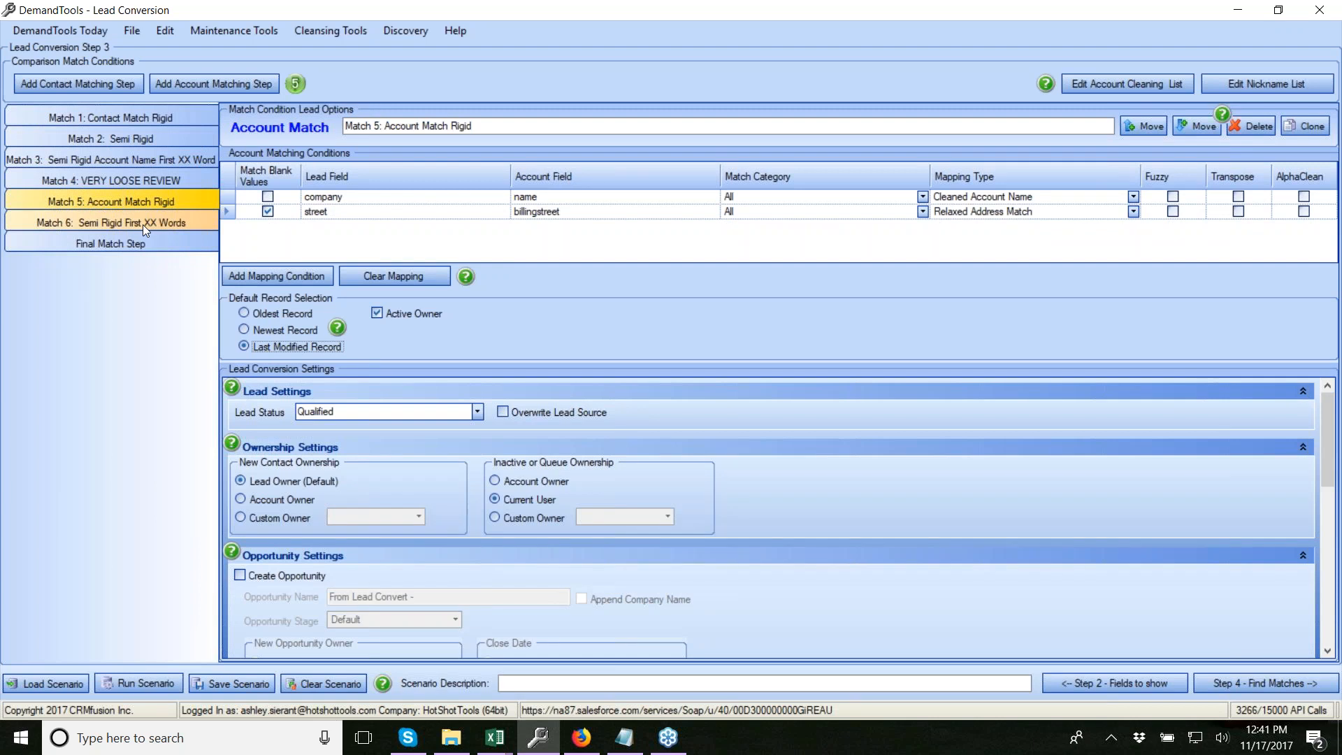
pyautogui.click(63, 119)
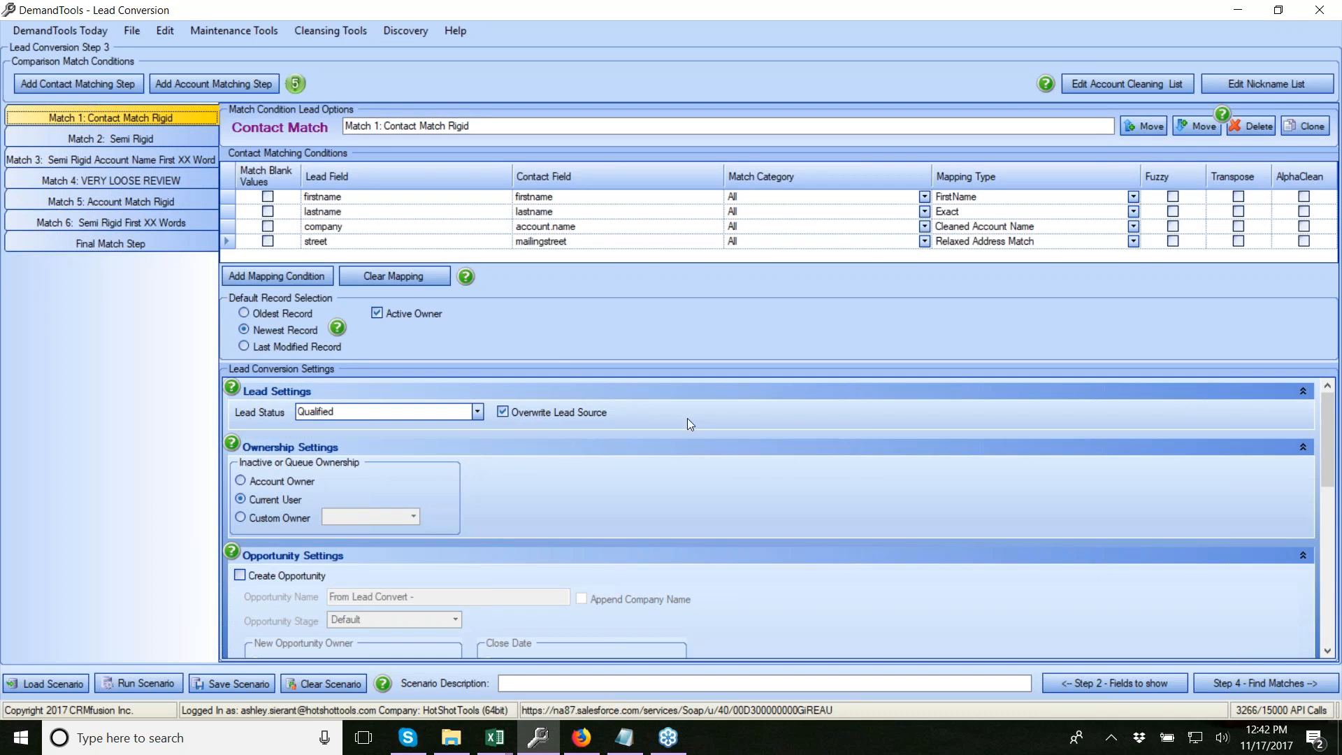
pyautogui.click(126, 223)
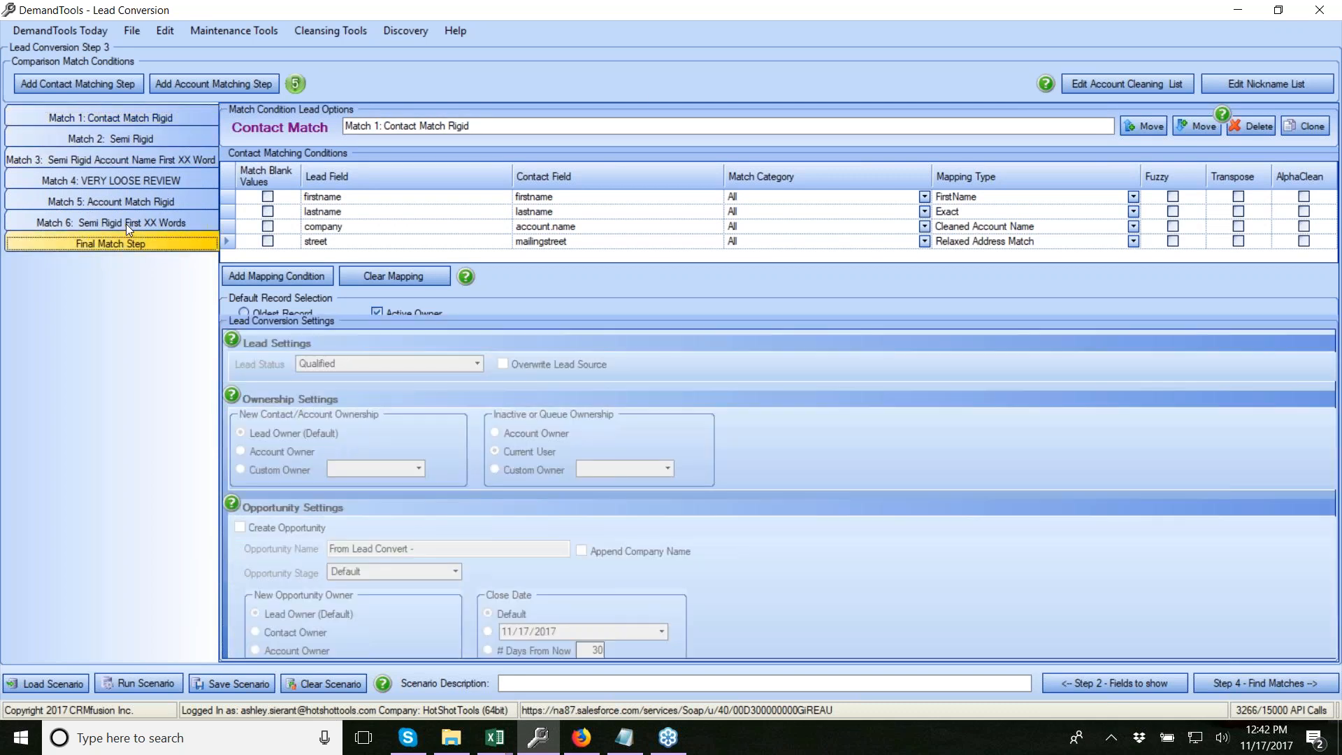
pyautogui.scroll(-1, 783, 392)
pyautogui.scroll(-3, 783, 392)
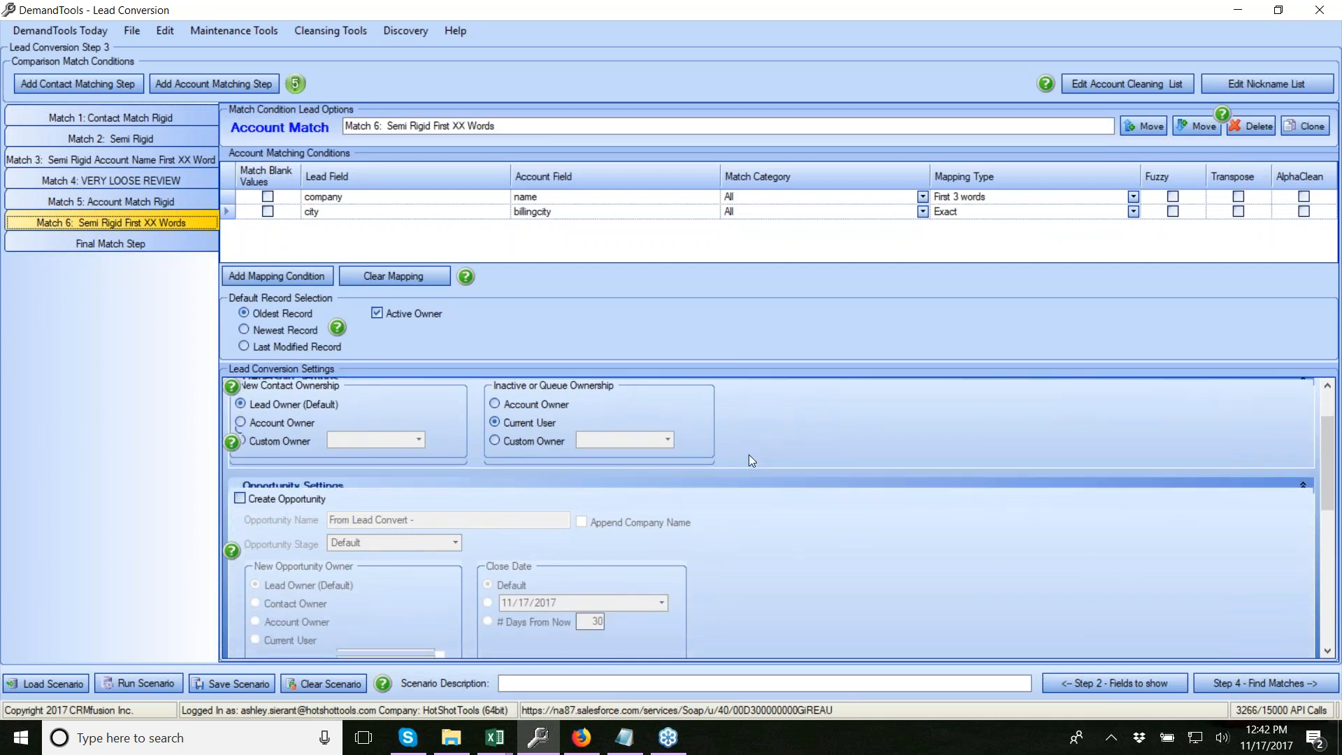
pyautogui.scroll(2, 796, 466)
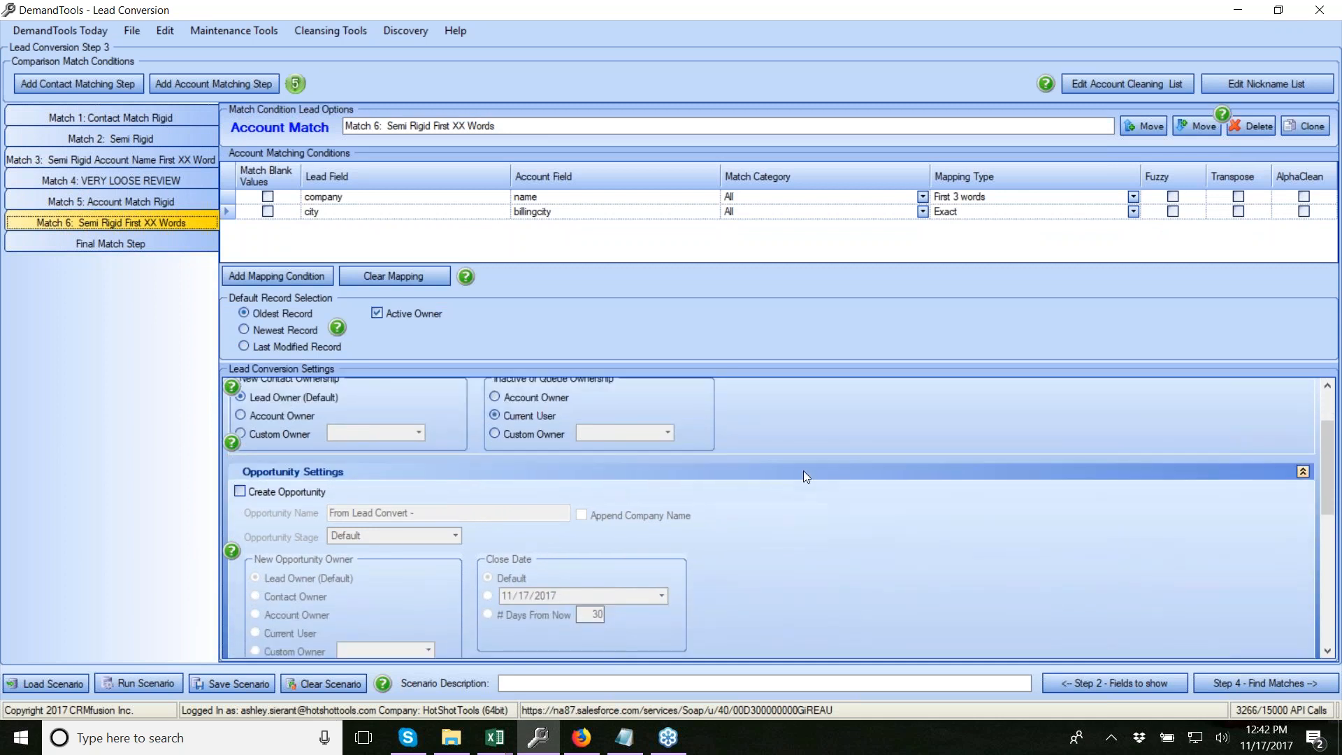
pyautogui.scroll(1, 803, 471)
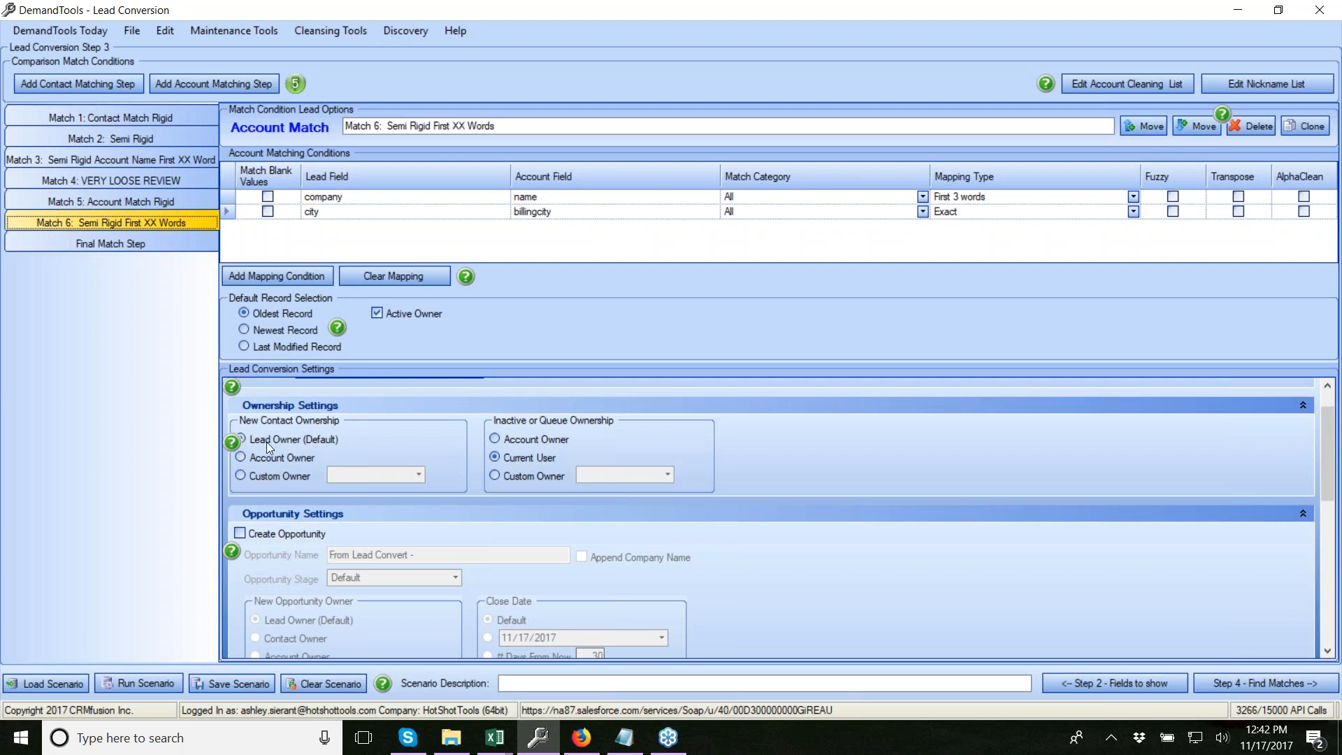
# Give Match 6's inactive or queue-owned leads to Account Owner, keep Lead Owner, then view Match 1
pyautogui.click(263, 474)
pyautogui.click(418, 475)
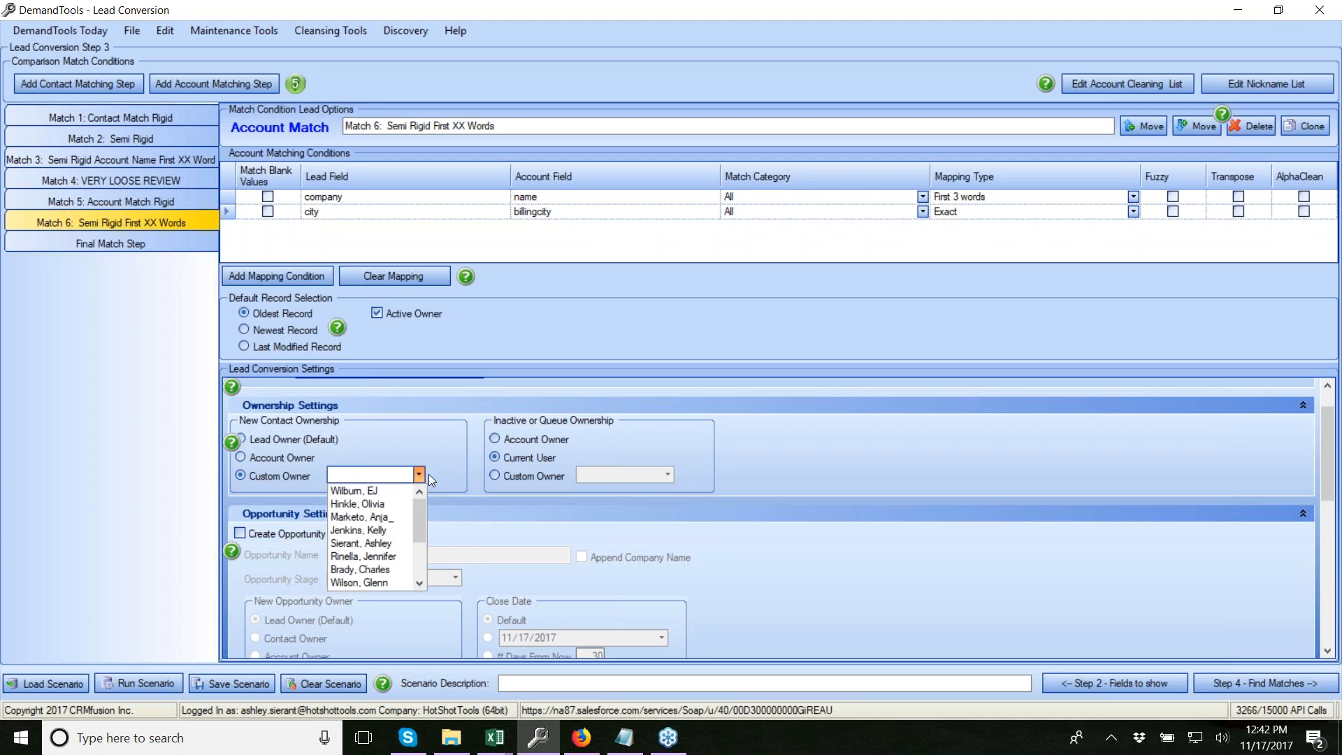
pyautogui.click(422, 479)
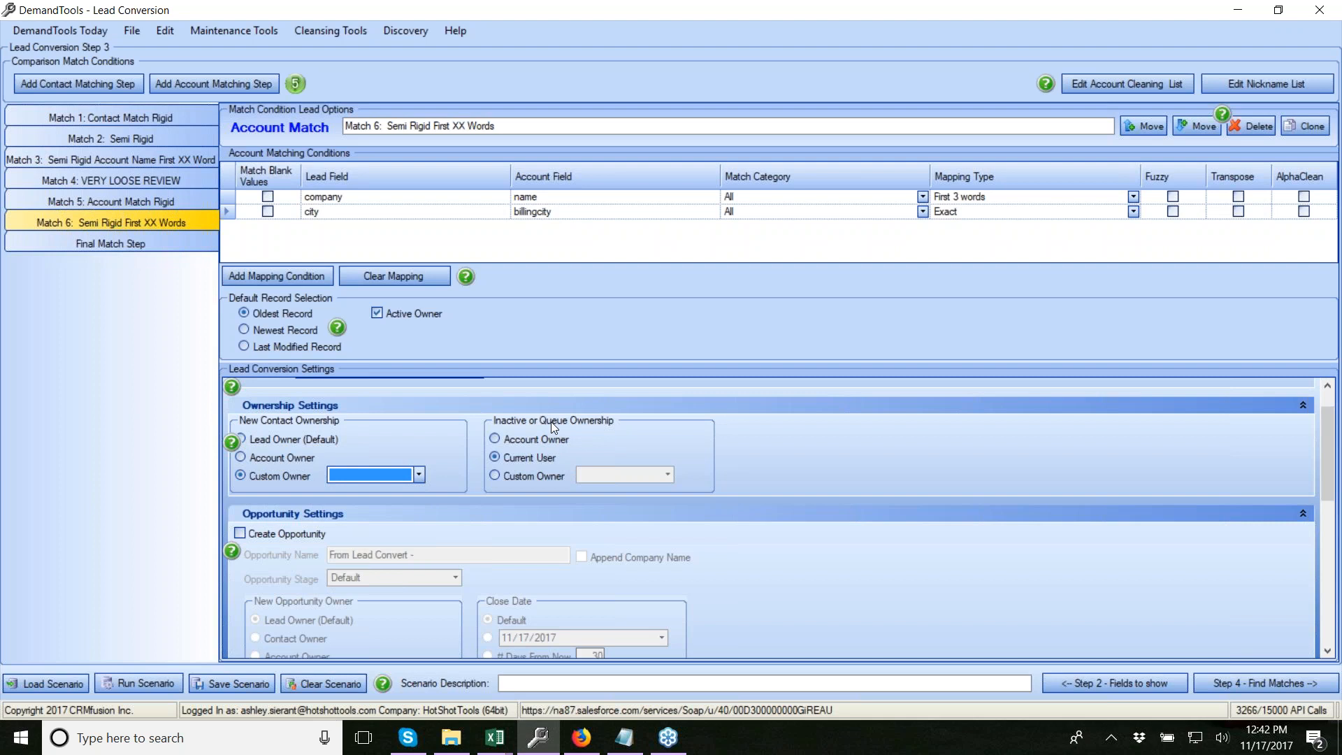
pyautogui.click(539, 444)
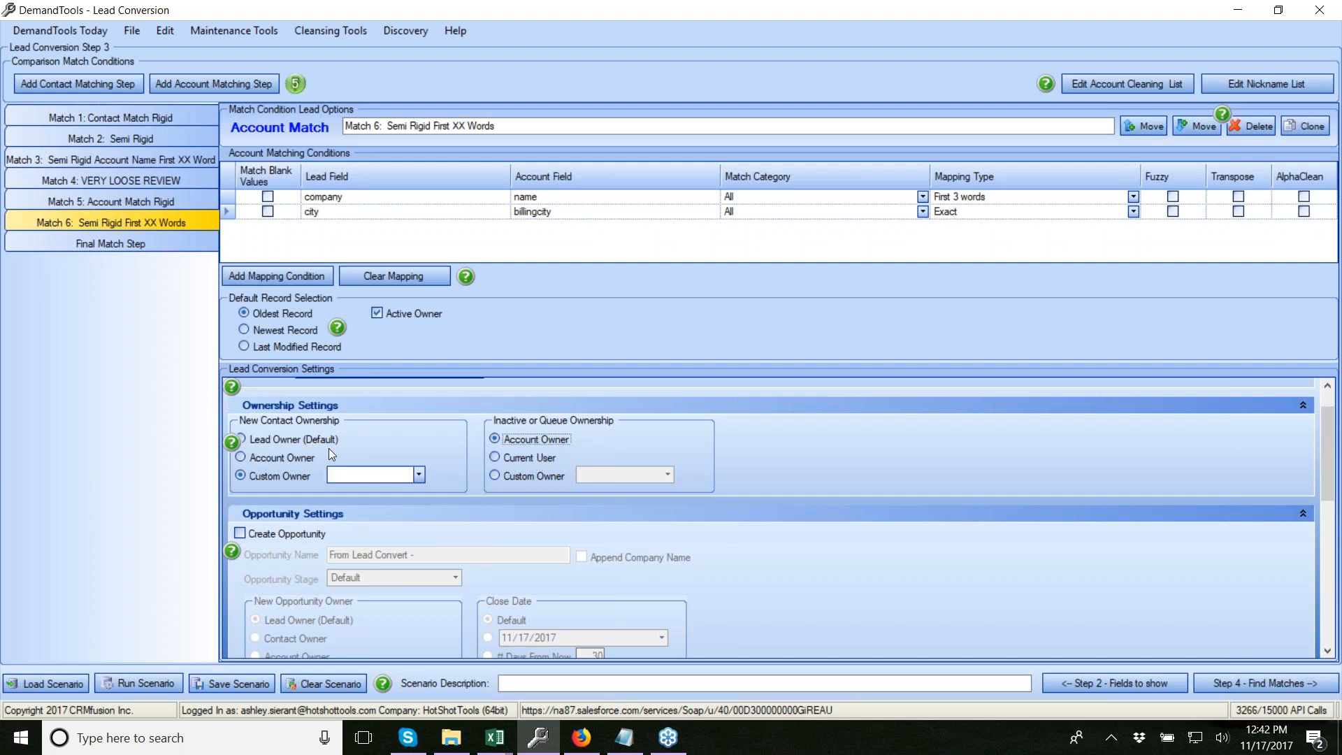
pyautogui.click(265, 440)
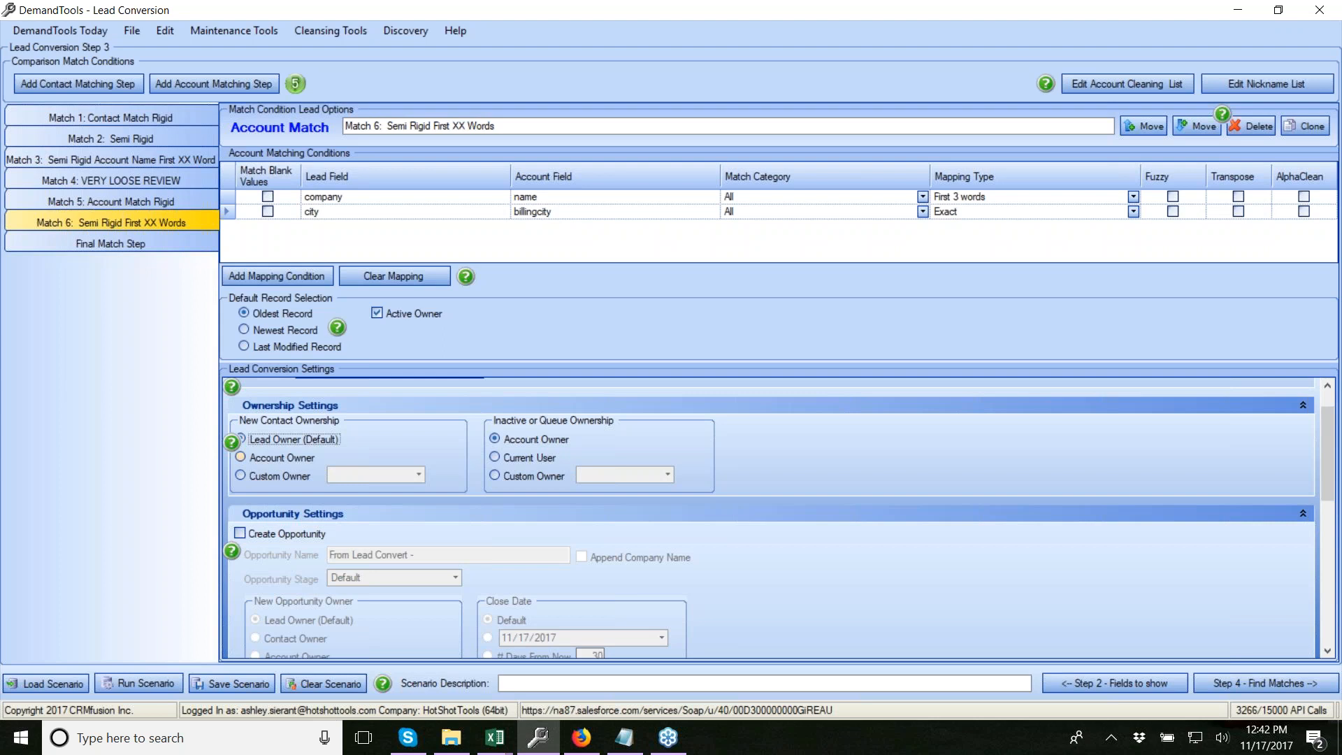
pyautogui.scroll(-1, 265, 448)
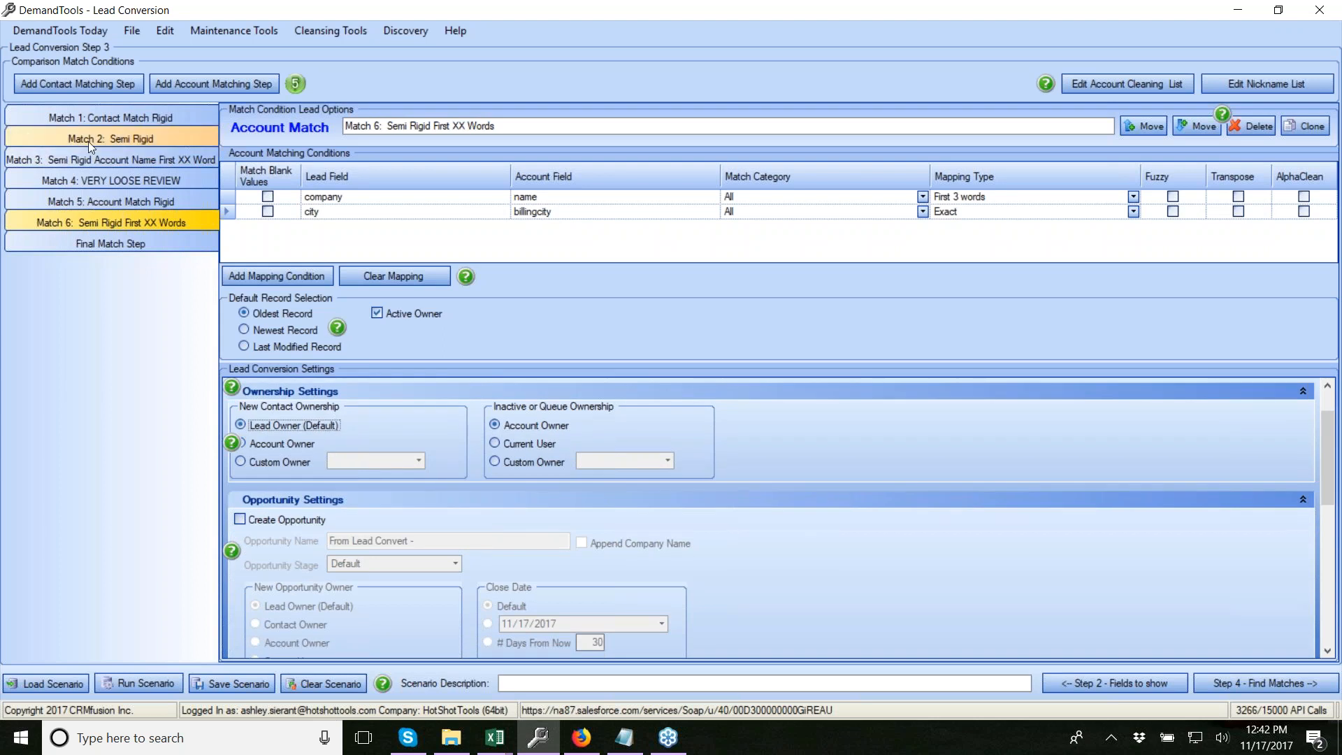
pyautogui.click(101, 117)
pyautogui.scroll(-1, 724, 481)
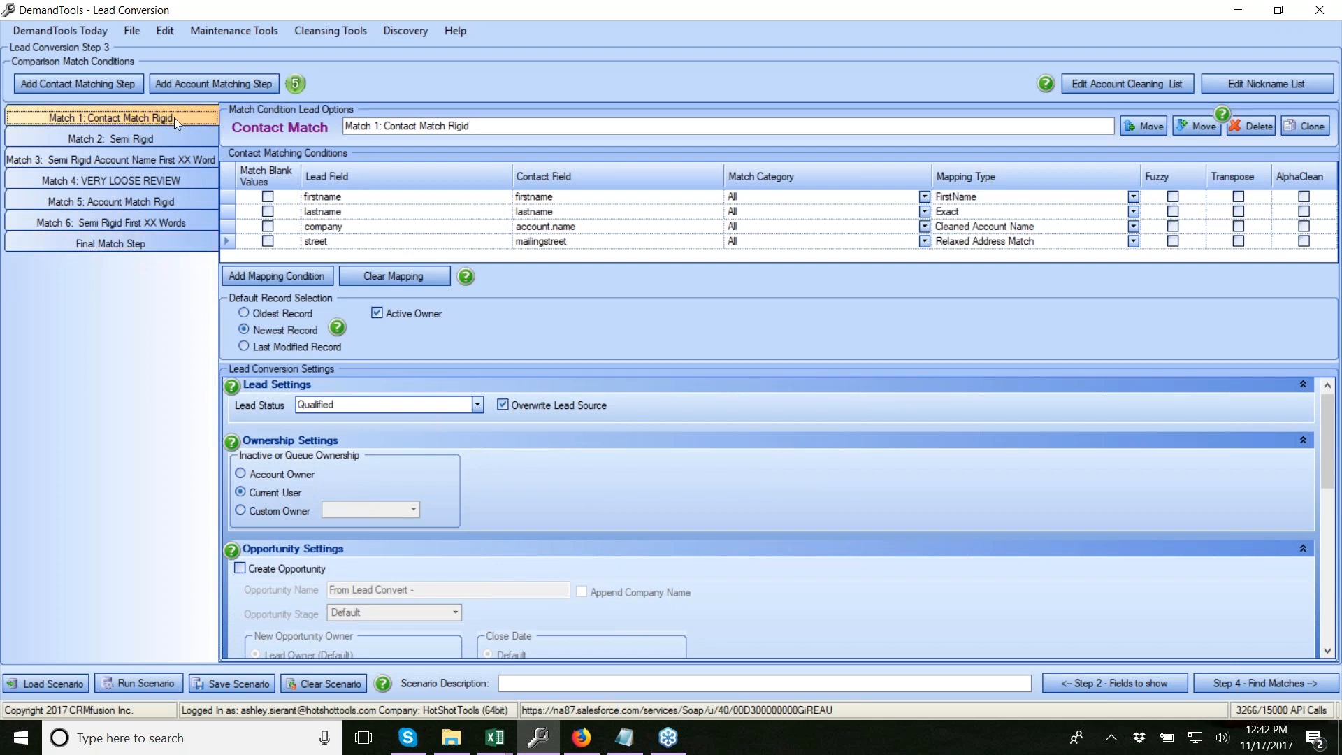
# Return to the Match 6 step and tick Create Opportunity under Opportunity Settings
pyautogui.click(147, 218)
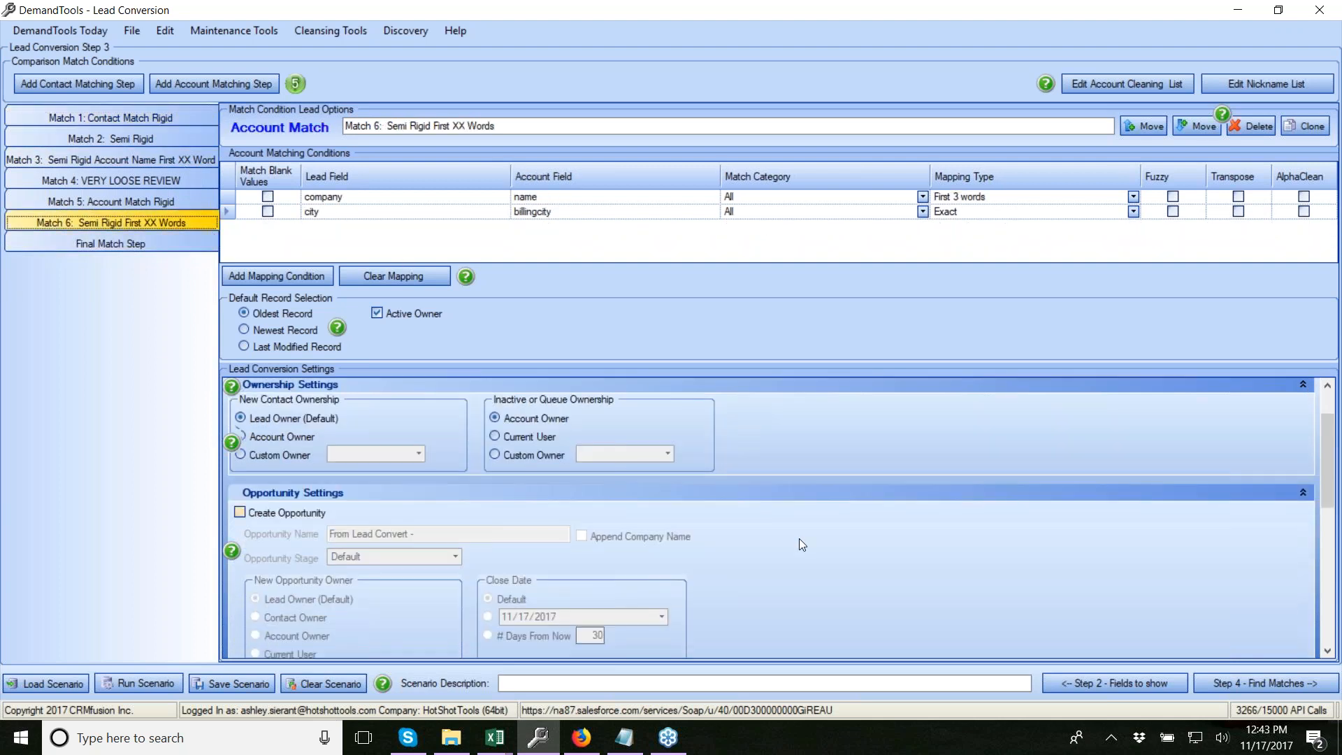
pyautogui.scroll(-5, 845, 544)
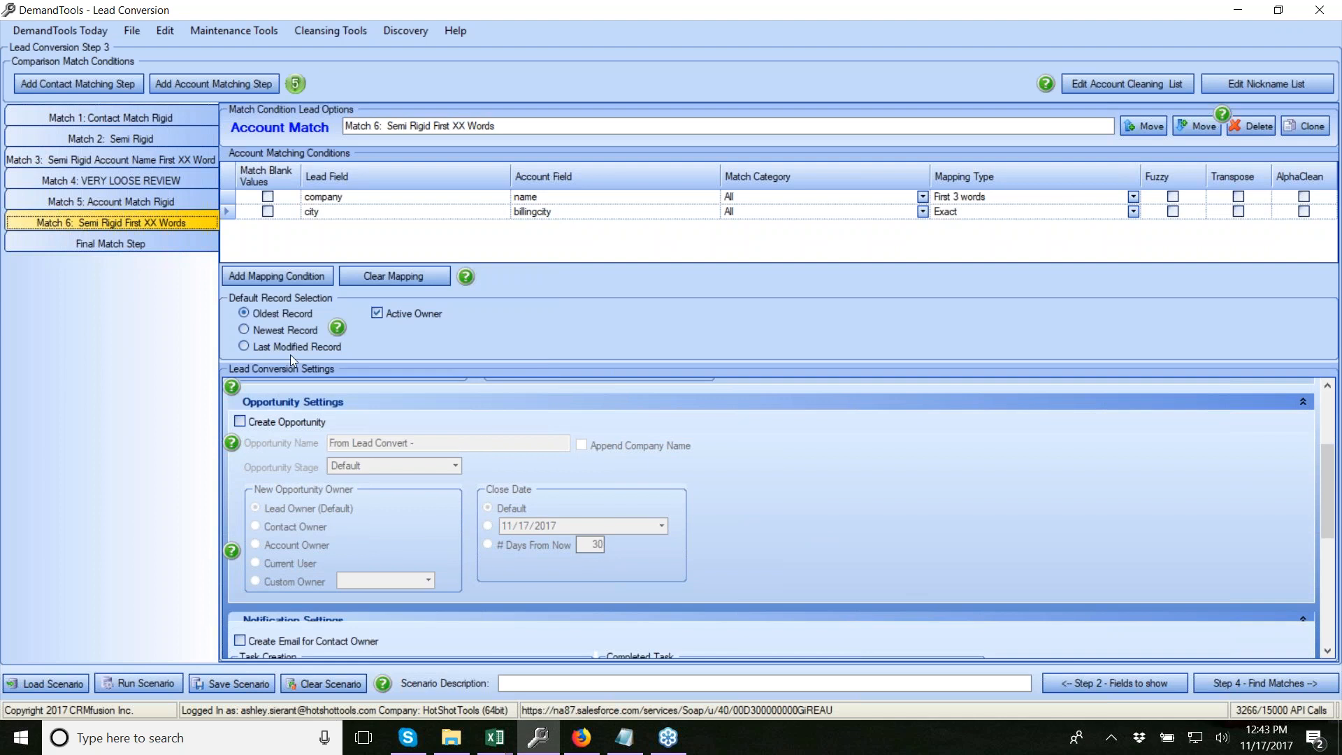
pyautogui.click(241, 421)
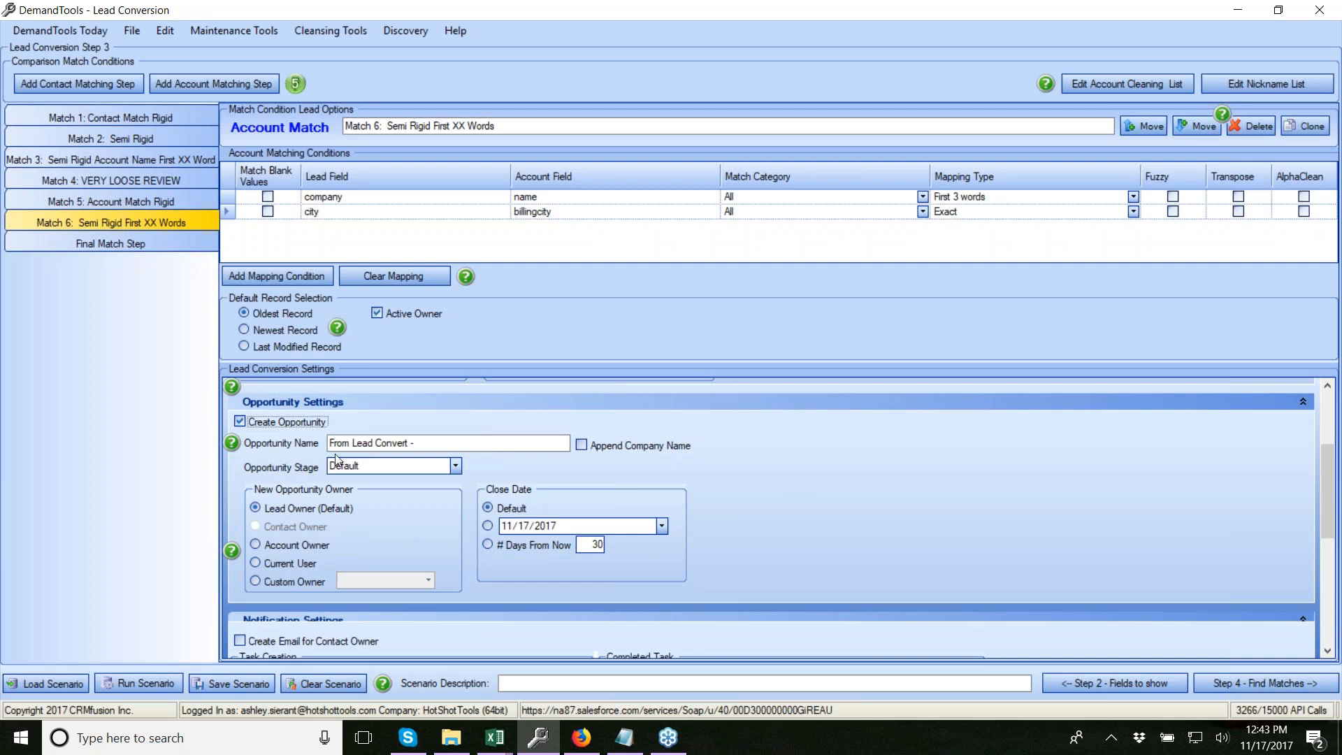
pyautogui.scroll(-2, 854, 485)
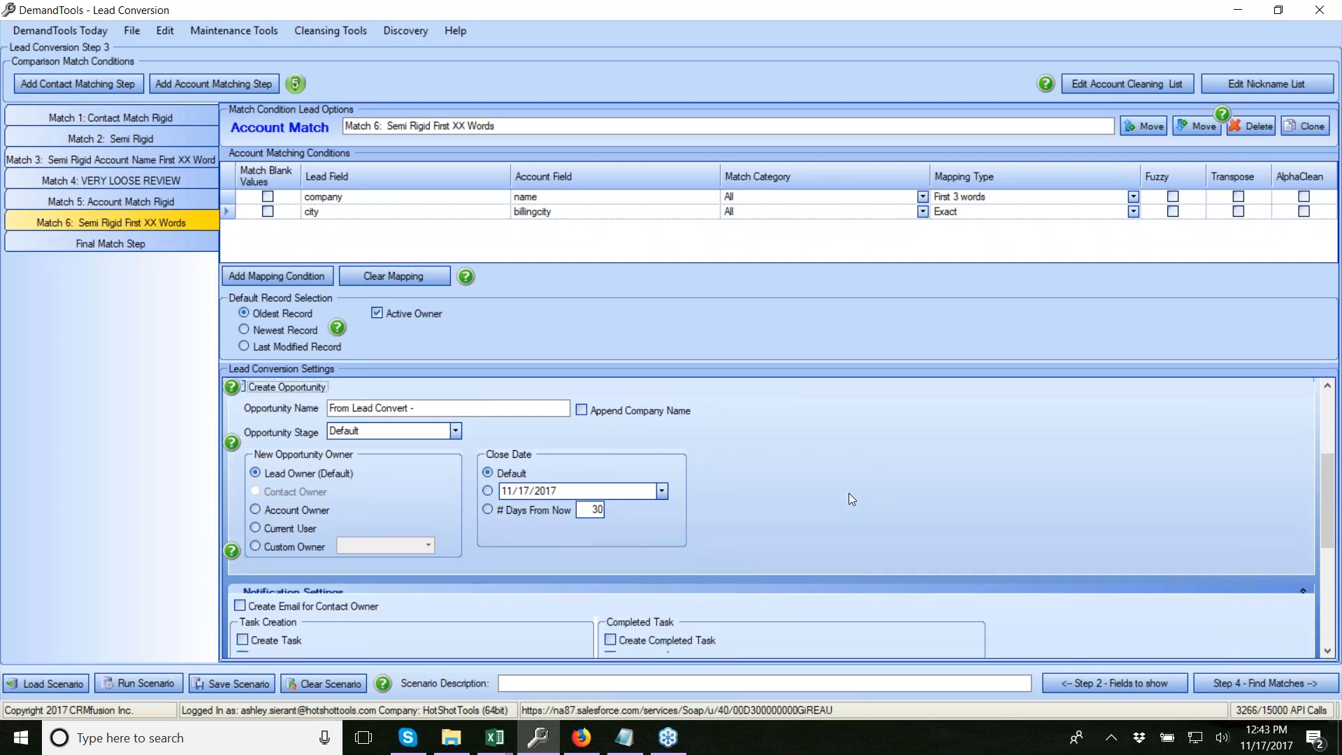
pyautogui.scroll(-2, 835, 502)
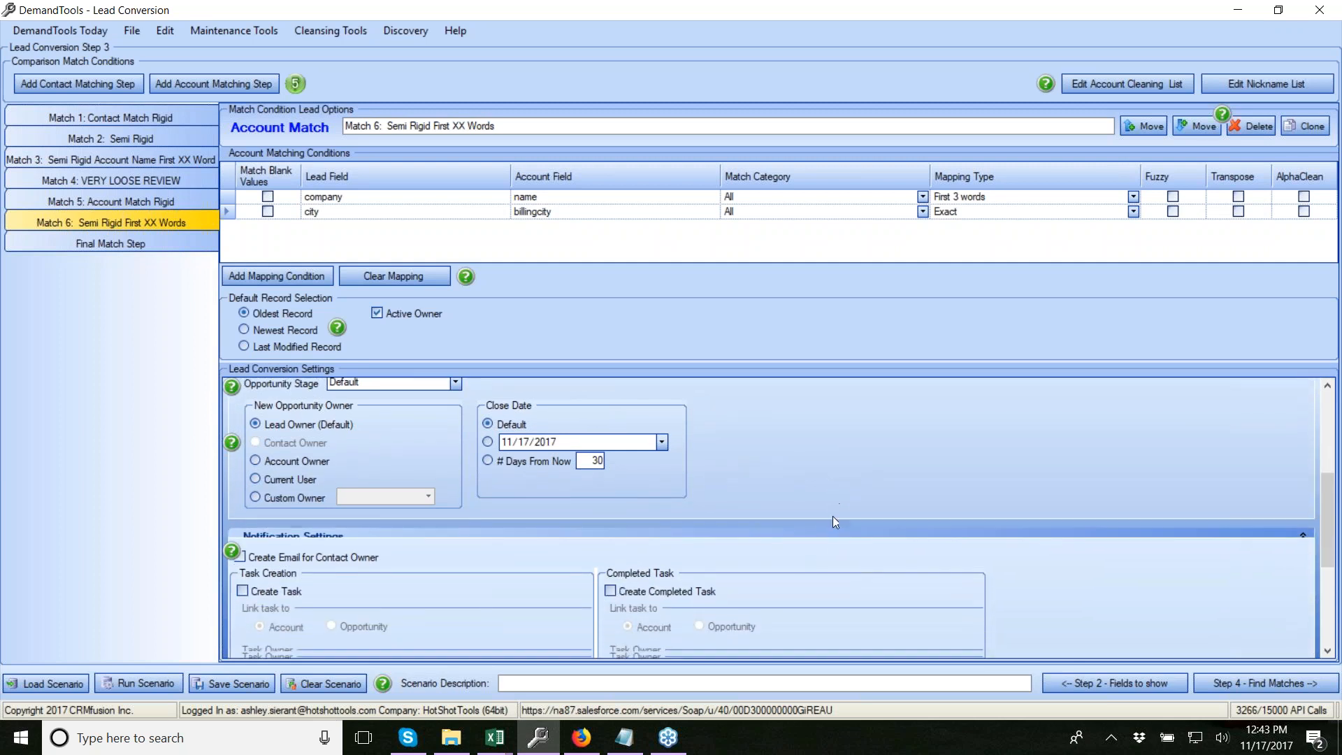
pyautogui.scroll(-2, 376, 536)
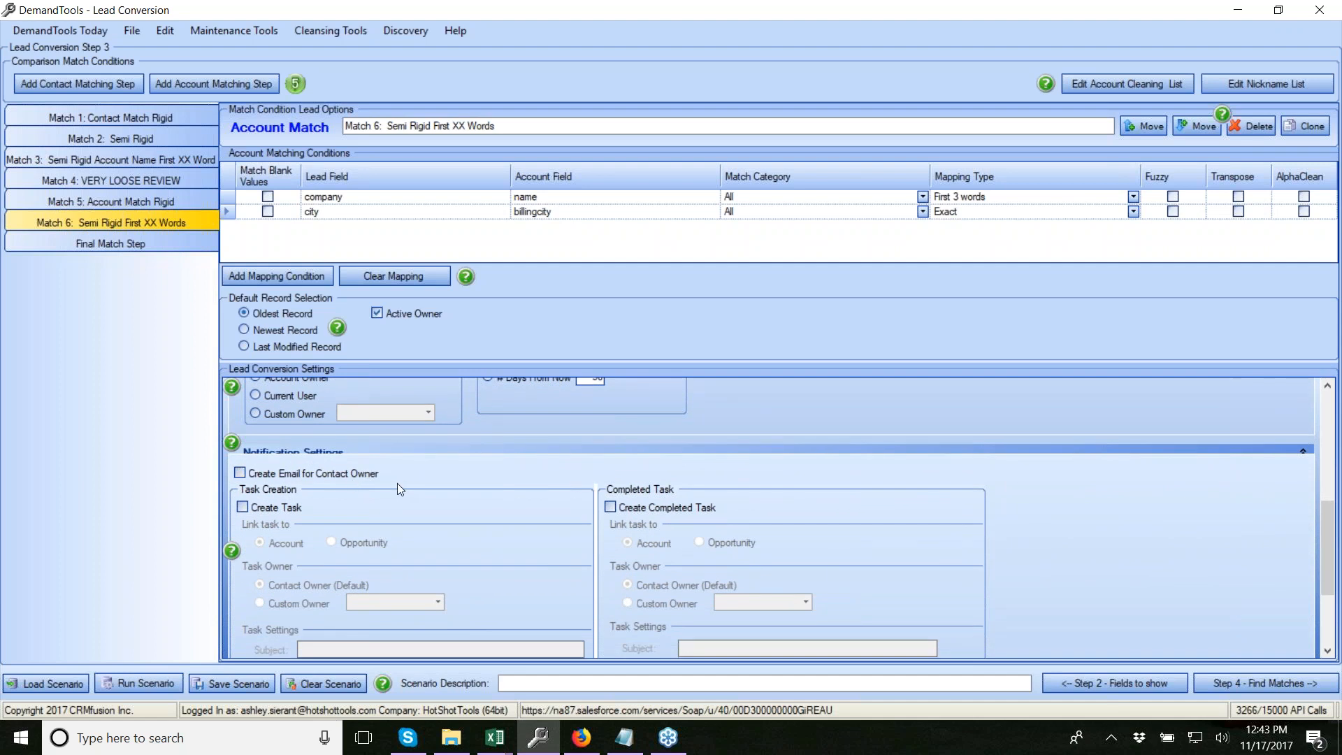
# Tick Create Email for Contact Owner, Create Task and Create Completed Task for Match 6
pyautogui.click(240, 474)
pyautogui.click(287, 507)
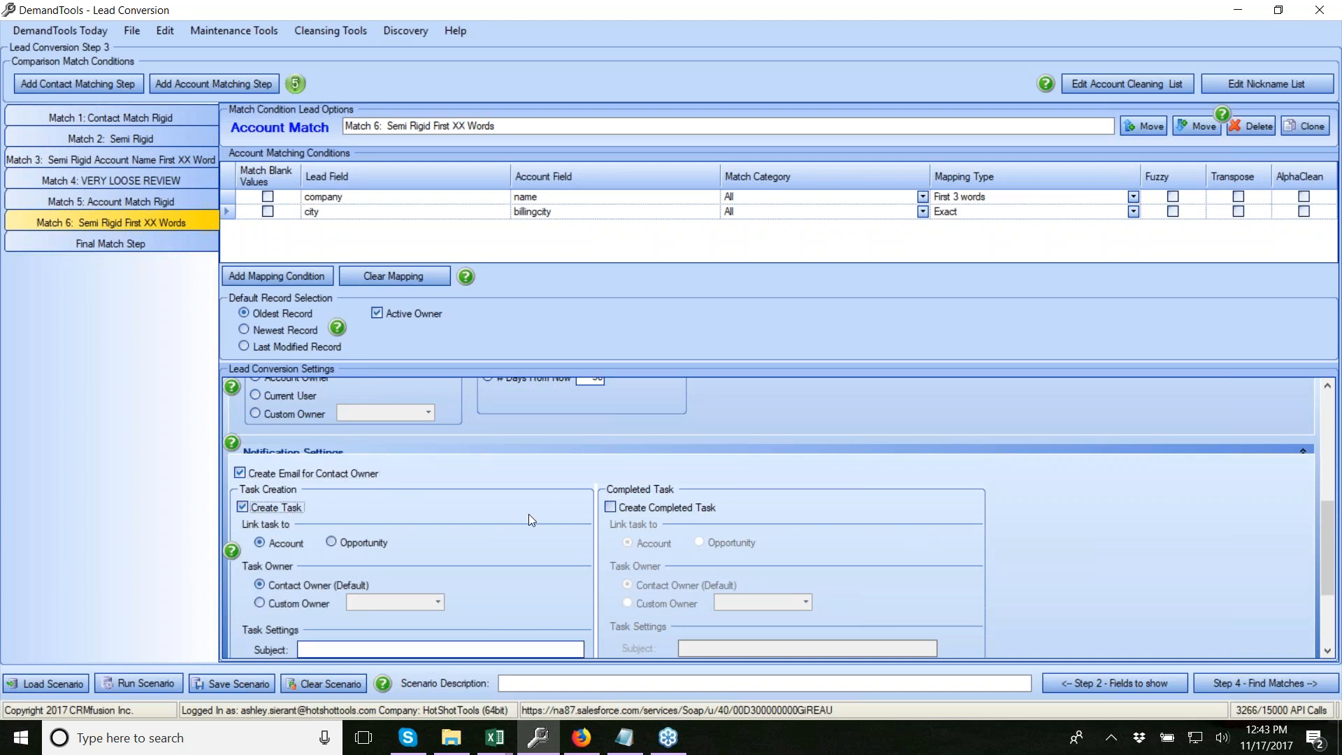
pyautogui.click(638, 509)
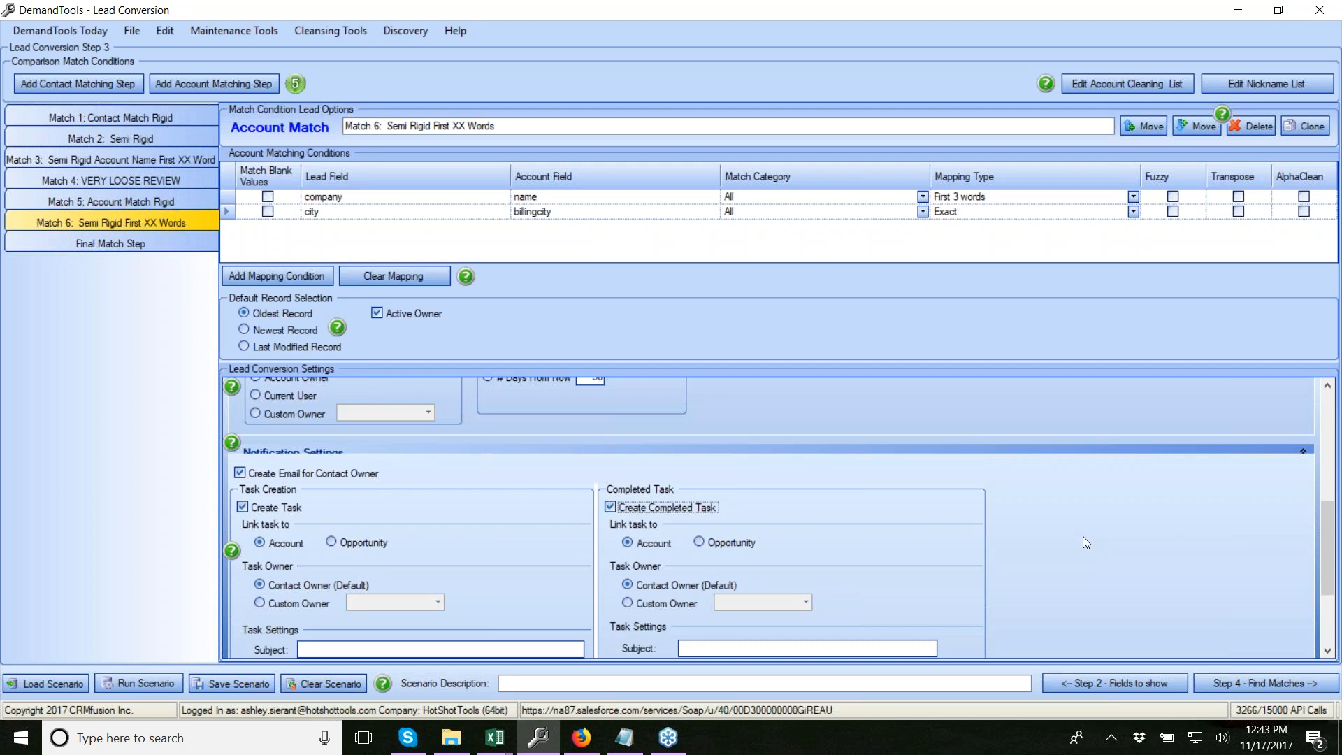
pyautogui.scroll(3, 589, 484)
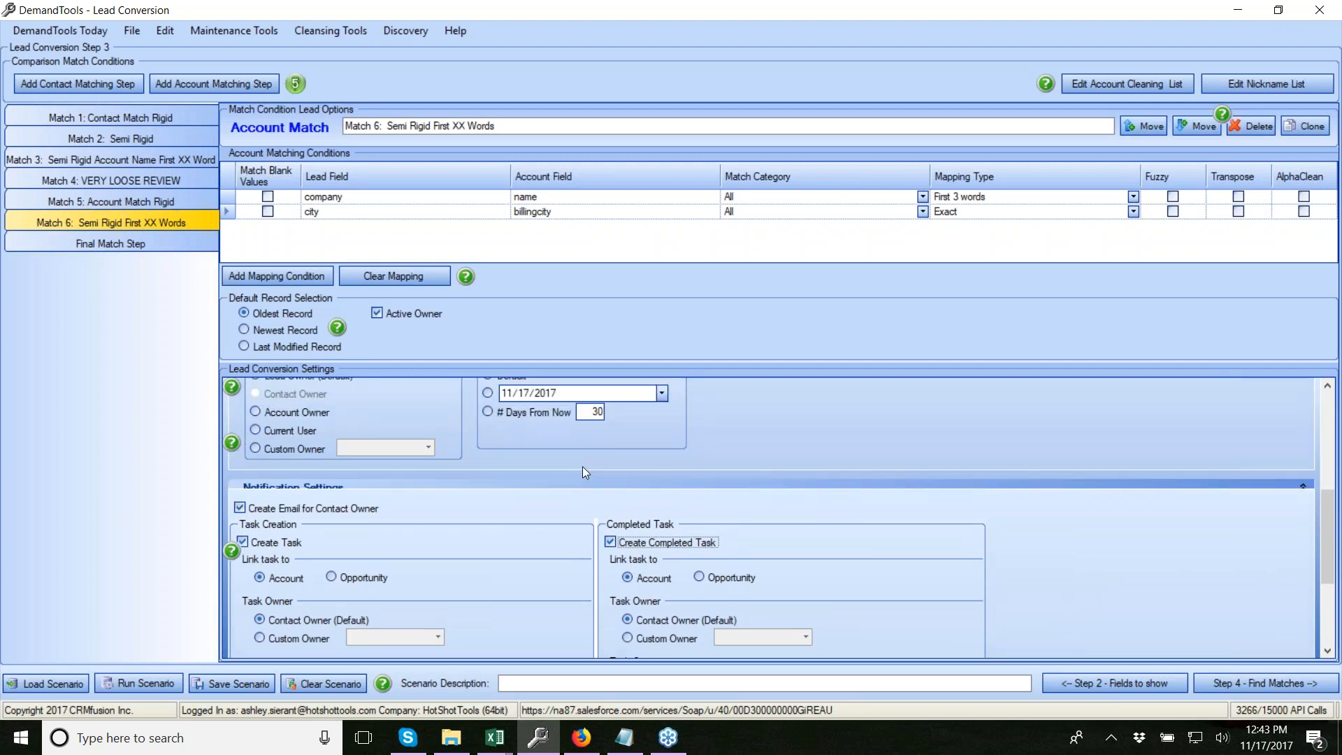
pyautogui.moveTo(1334, 519); pyautogui.dragTo(1292, 398)
pyautogui.scroll(-2, 1289, 448)
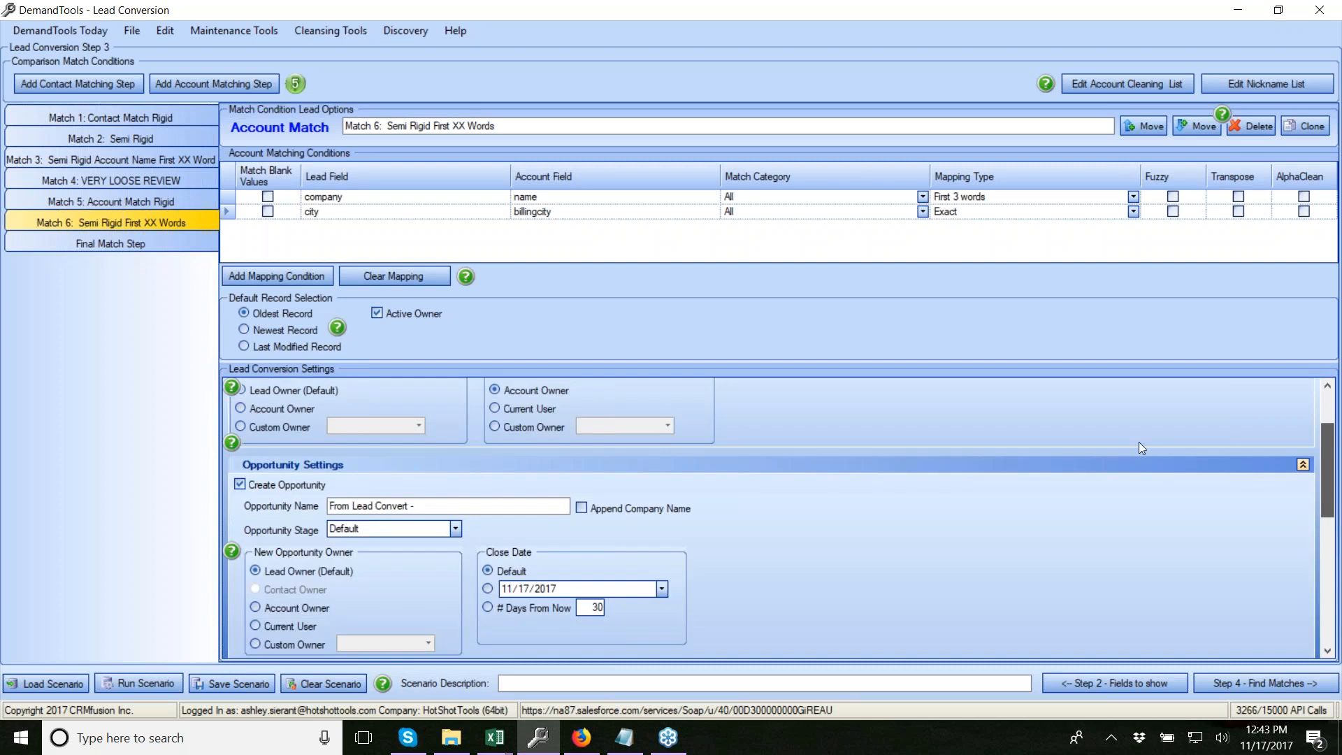
# Set the opportunity name to 'Opportunity' and append the company name
pyautogui.click(481, 508)
pyautogui.hotkey('ctrl', 'a')
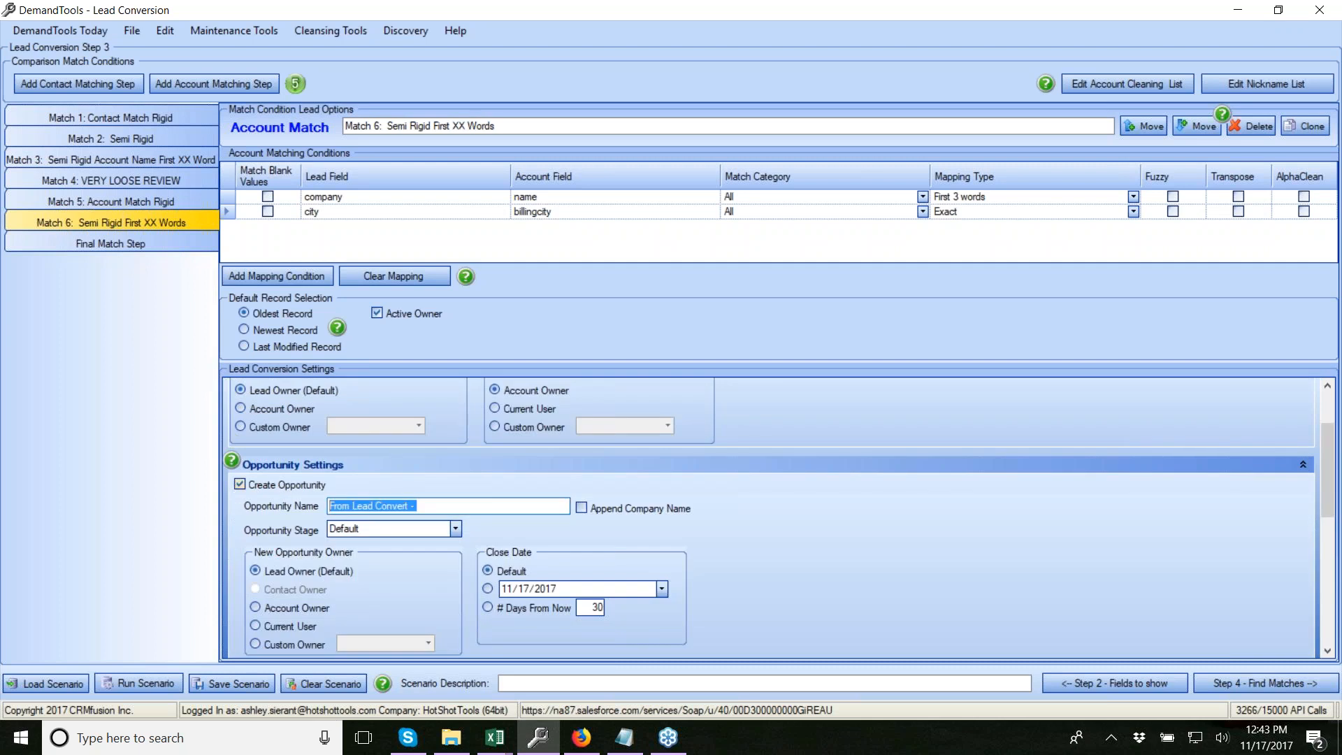
pyautogui.write('Opportun')
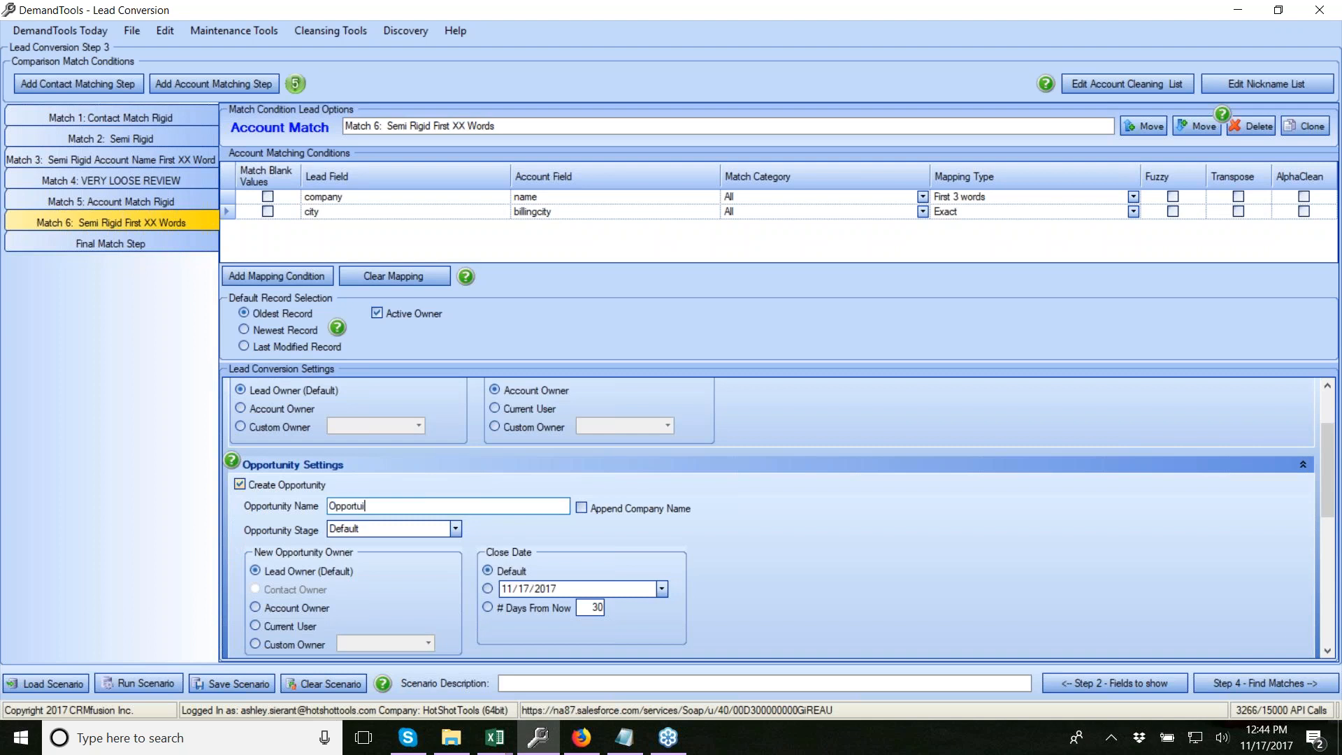
pyautogui.write('ity')
pyautogui.click(581, 509)
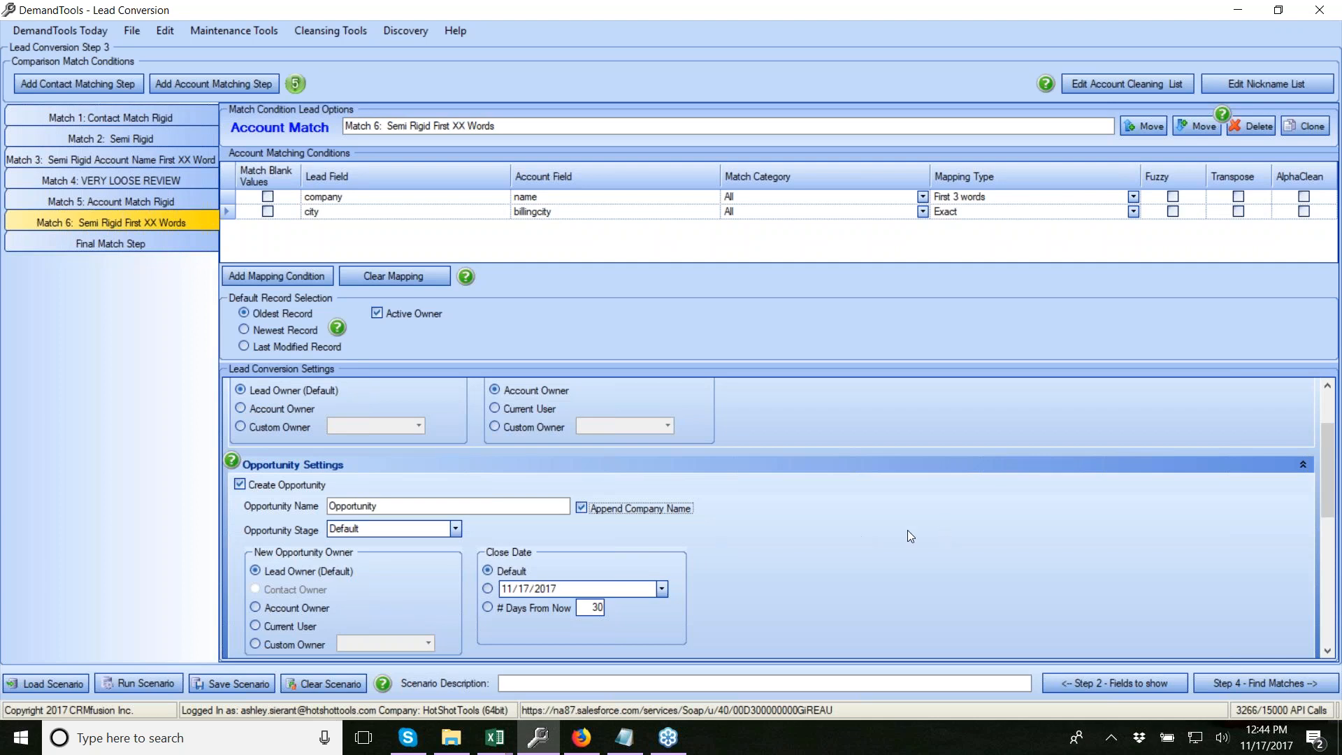
# Show the settings of the Match 1: Contact Match Rigid step
pyautogui.scroll(-3, 874, 509)
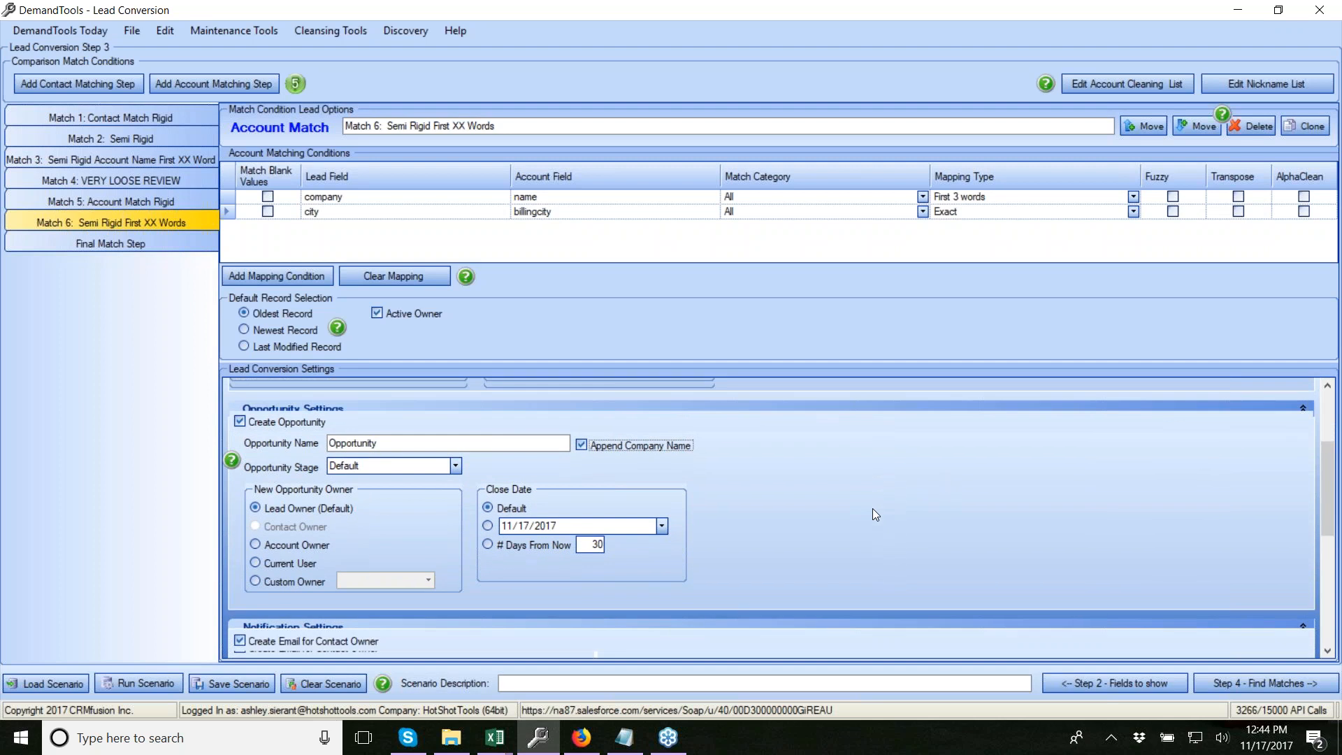
pyautogui.scroll(-1, 857, 522)
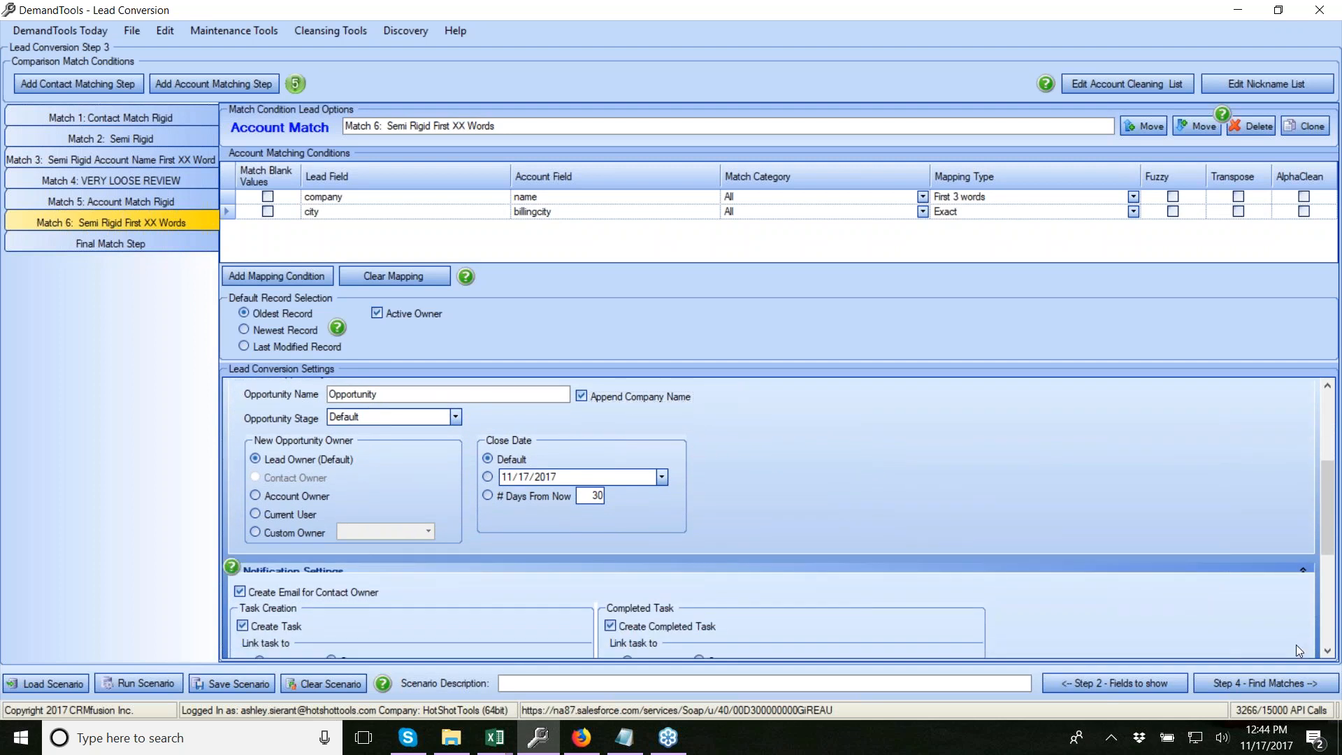
pyautogui.moveTo(1327, 536); pyautogui.dragTo(1329, 630)
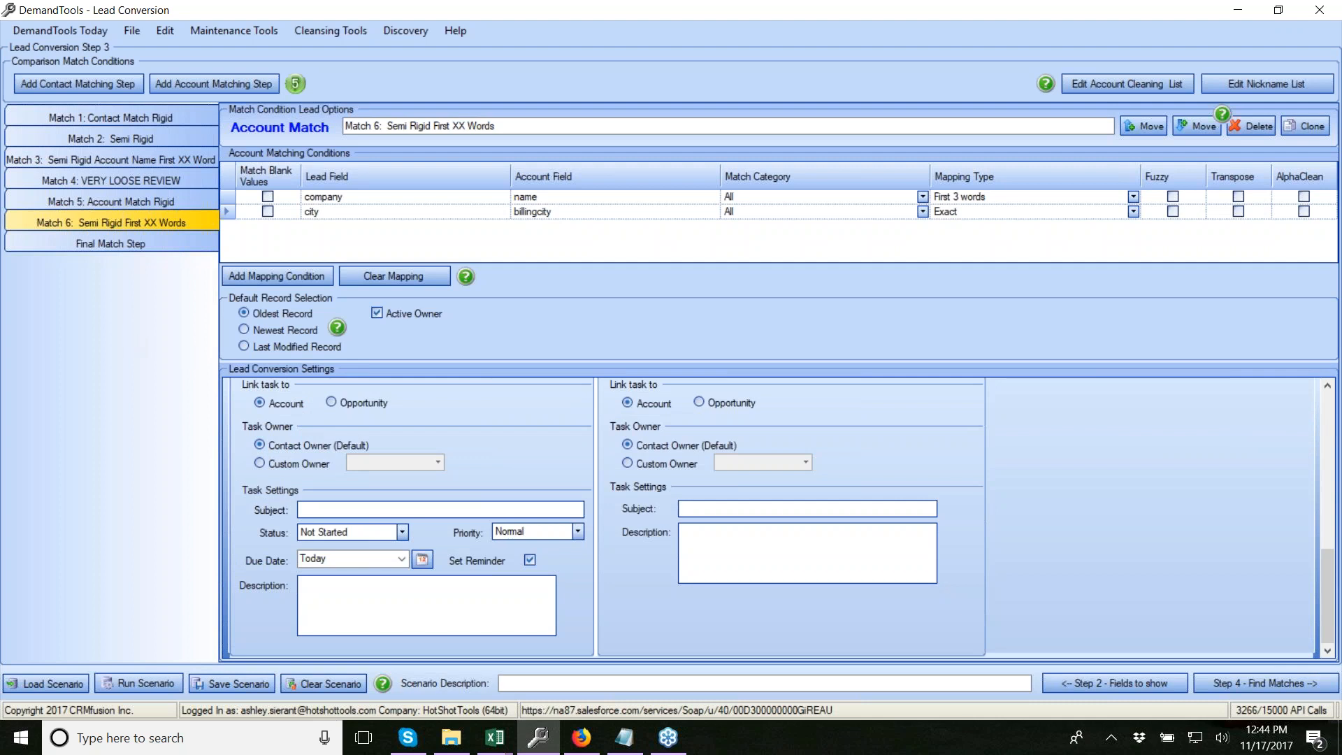
pyautogui.click(118, 109)
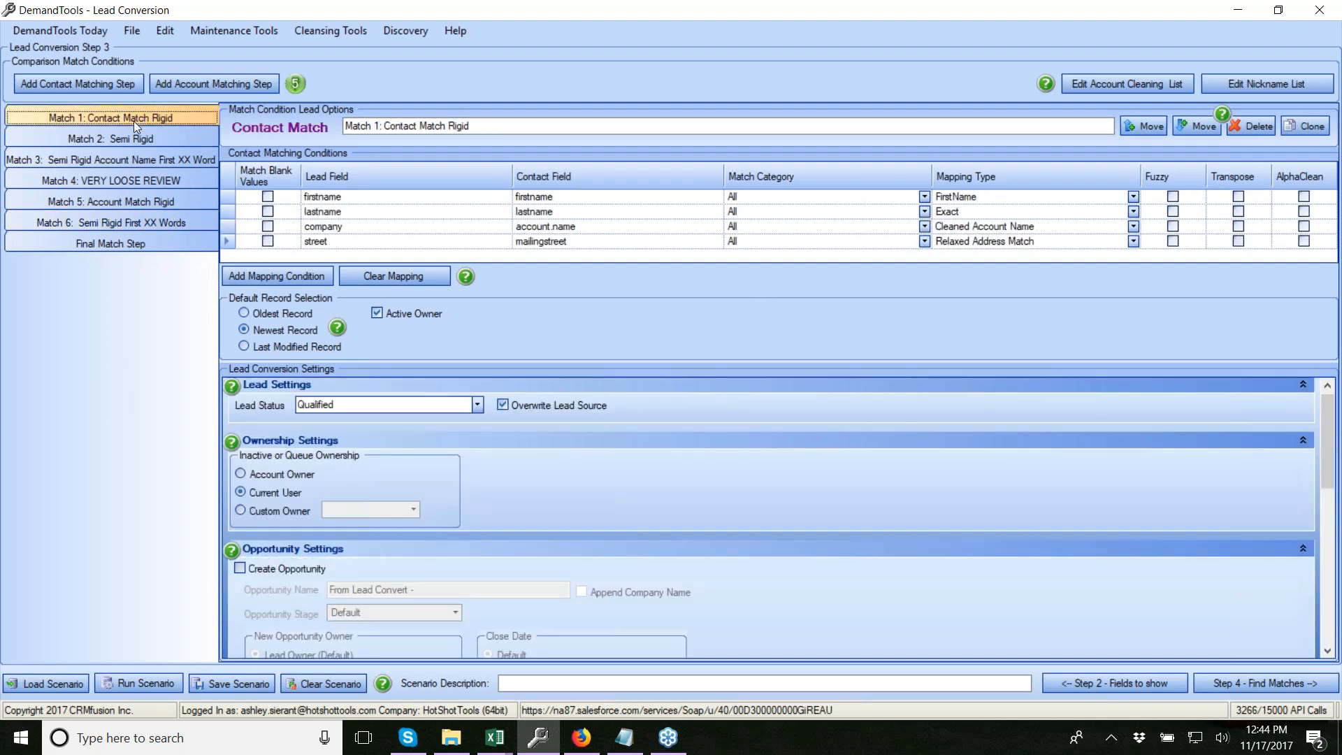
# Tick Create Opportunity and Append Company Name for Match 1, then show the Final Match Step
pyautogui.scroll(-2, 616, 505)
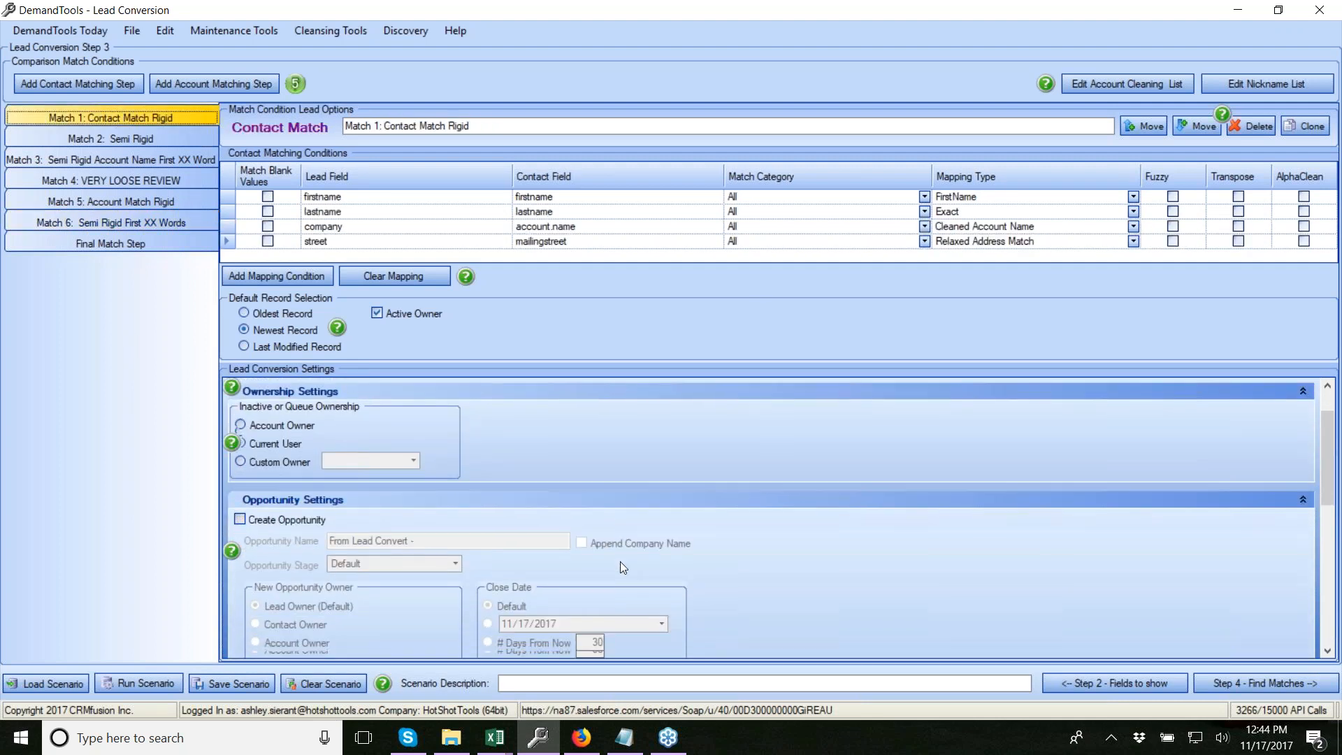
pyautogui.click(309, 501)
pyautogui.click(648, 530)
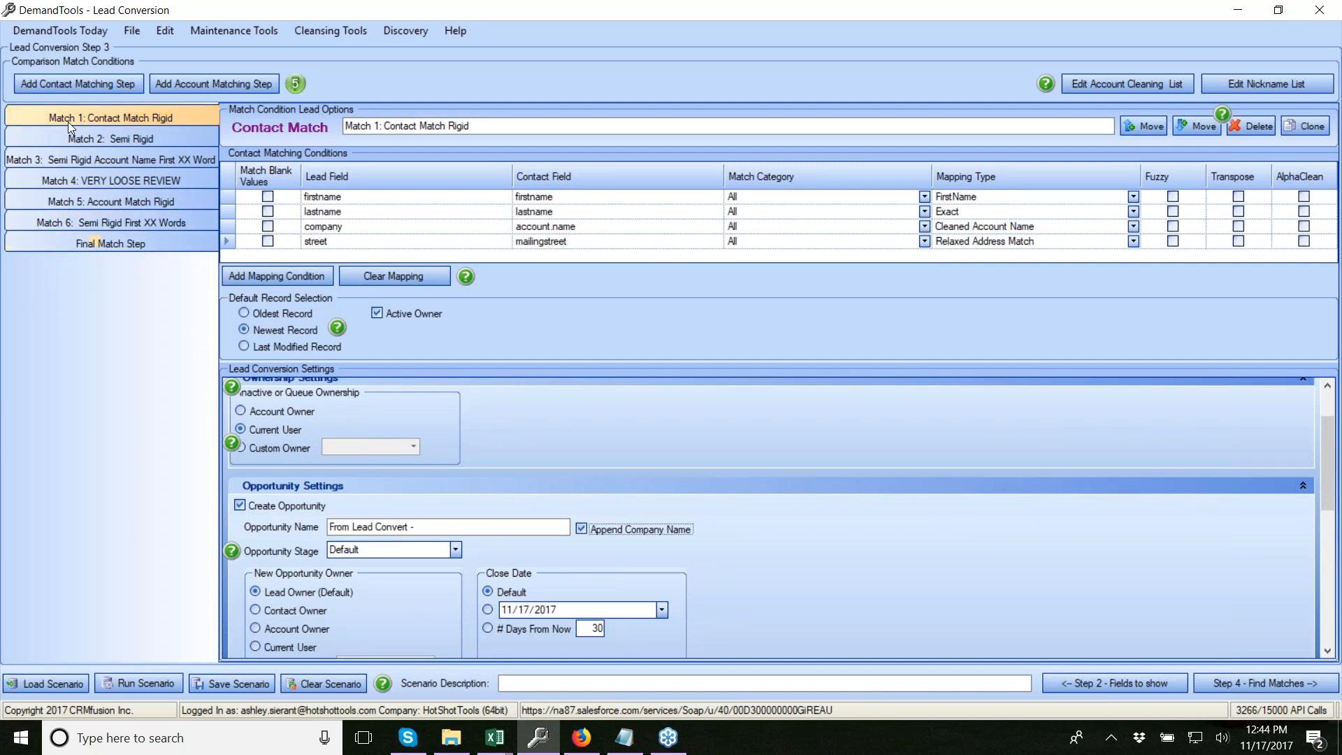
pyautogui.click(59, 240)
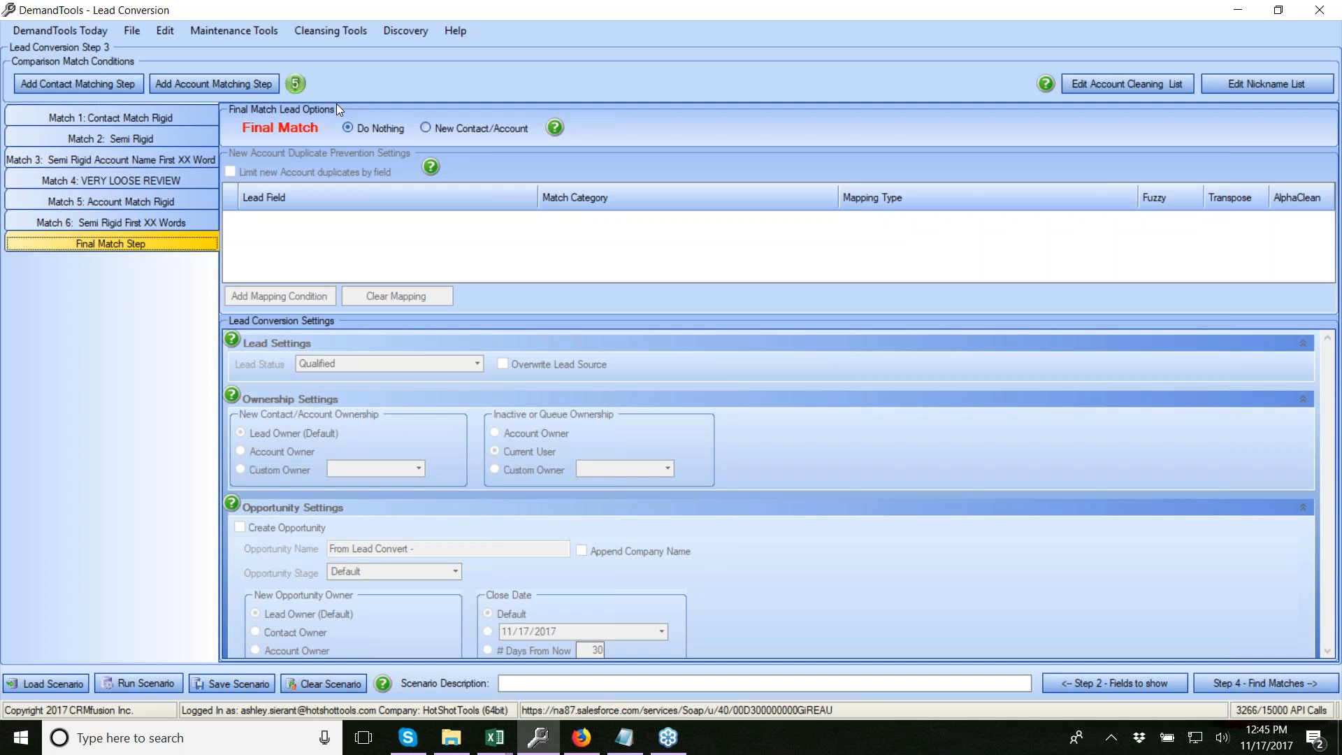
# Set the Final Match Step to New Contact/Account and tick 'Limit new Account duplicates by field'
pyautogui.click(473, 128)
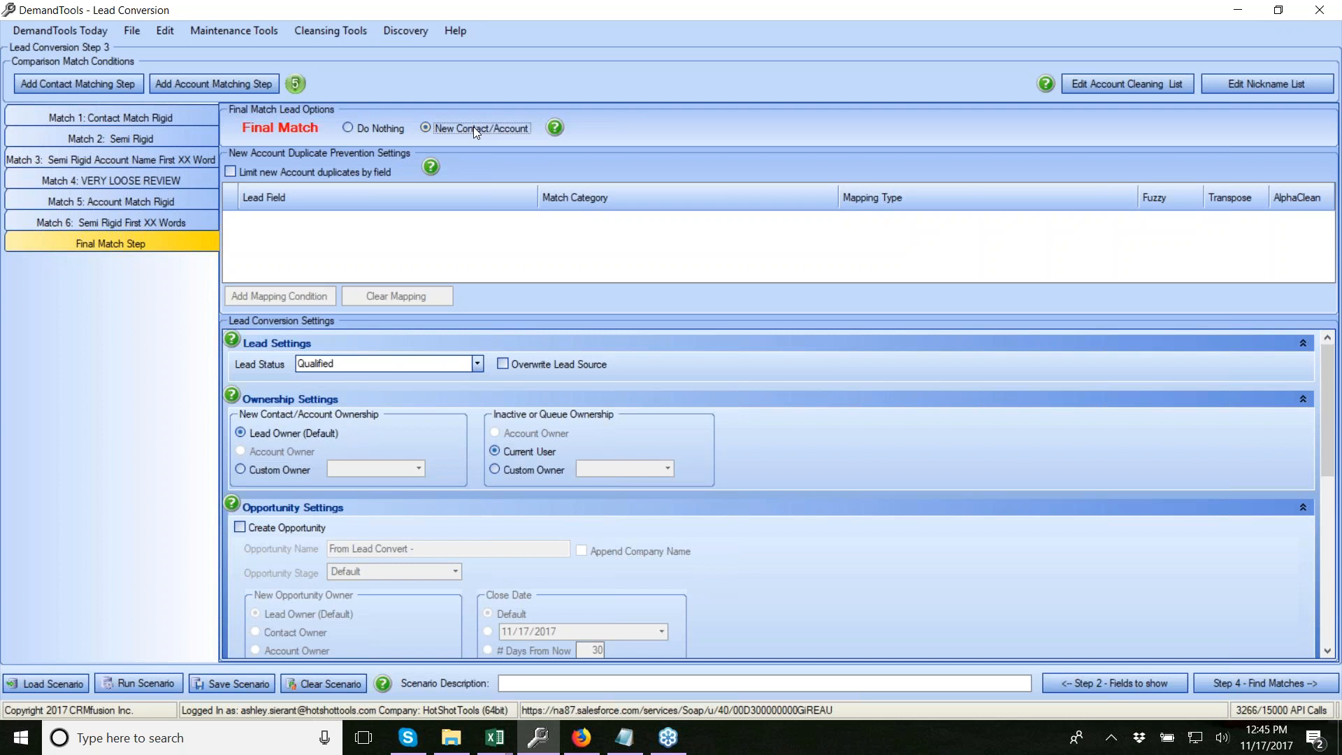
pyautogui.click(231, 171)
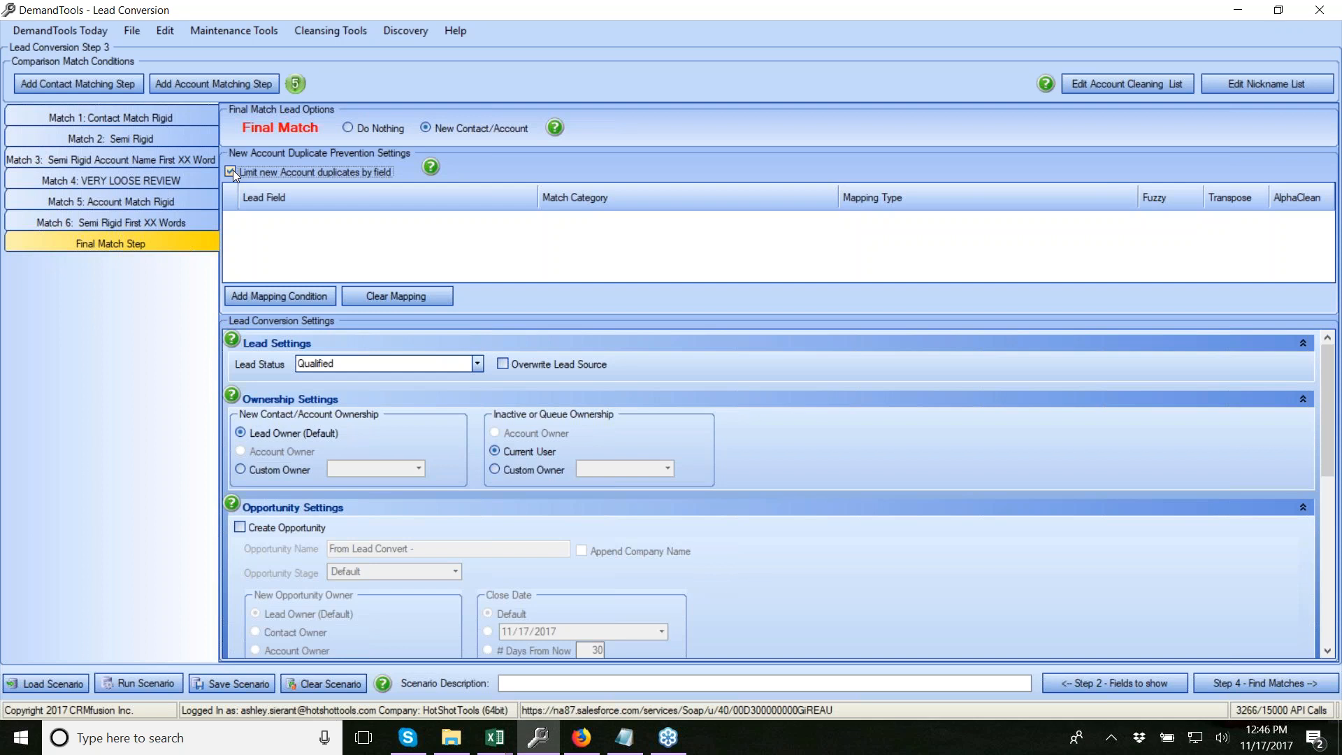
# Add a company (All, Exact) mapping condition and set the Final Match lead status to Dupe
pyautogui.click(267, 292)
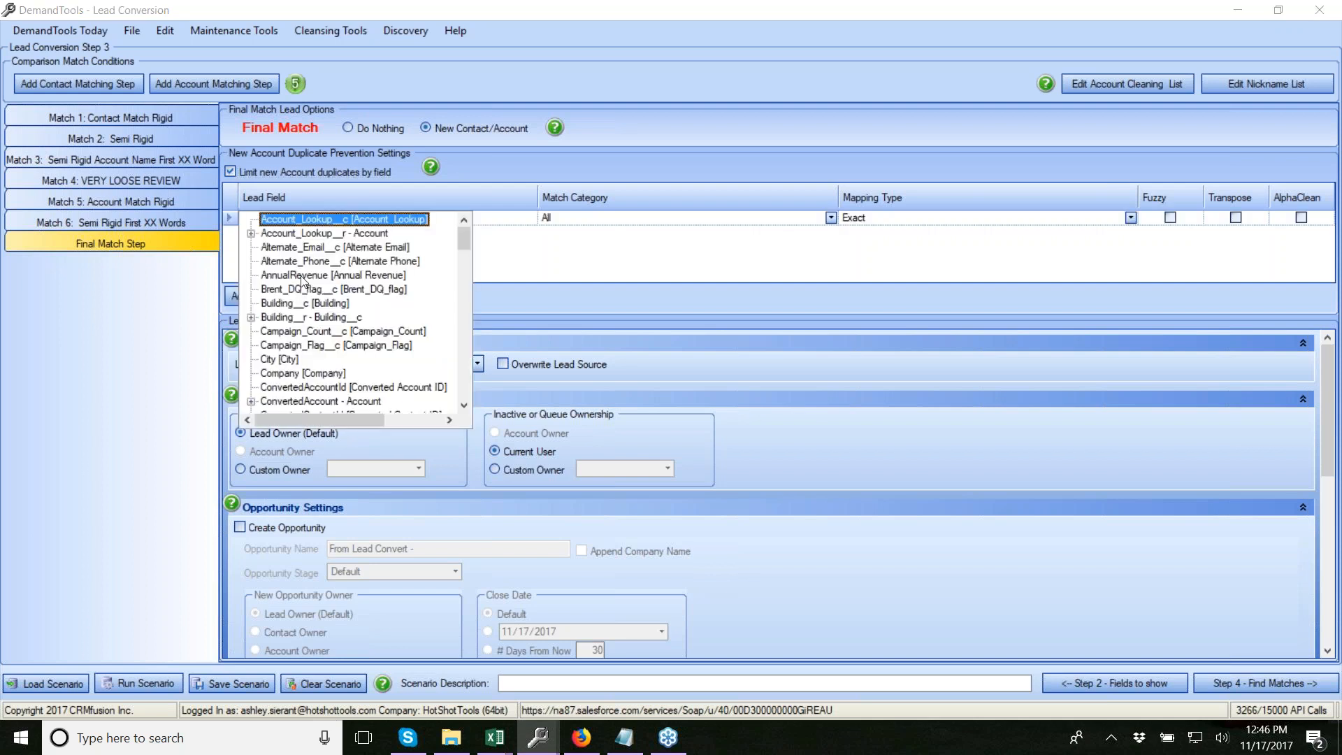
pyautogui.click(298, 373)
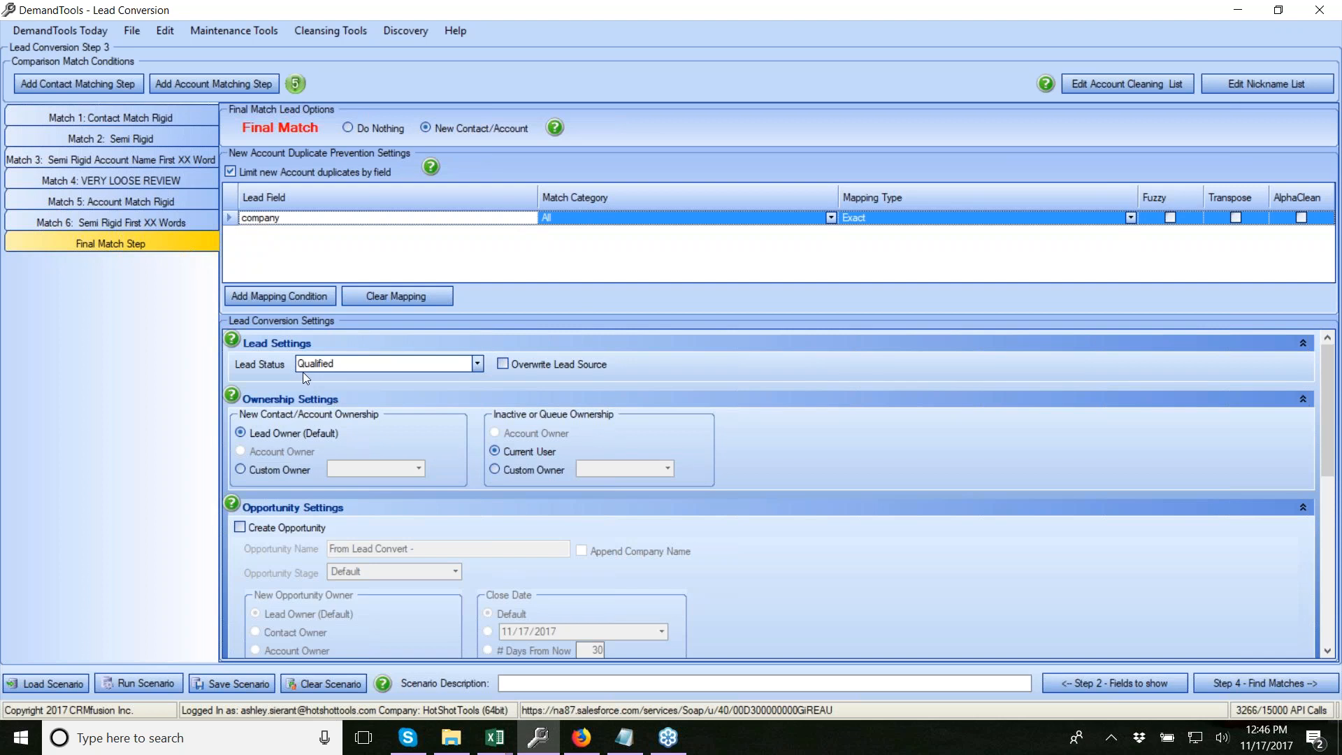
pyautogui.scroll(-1, 419, 403)
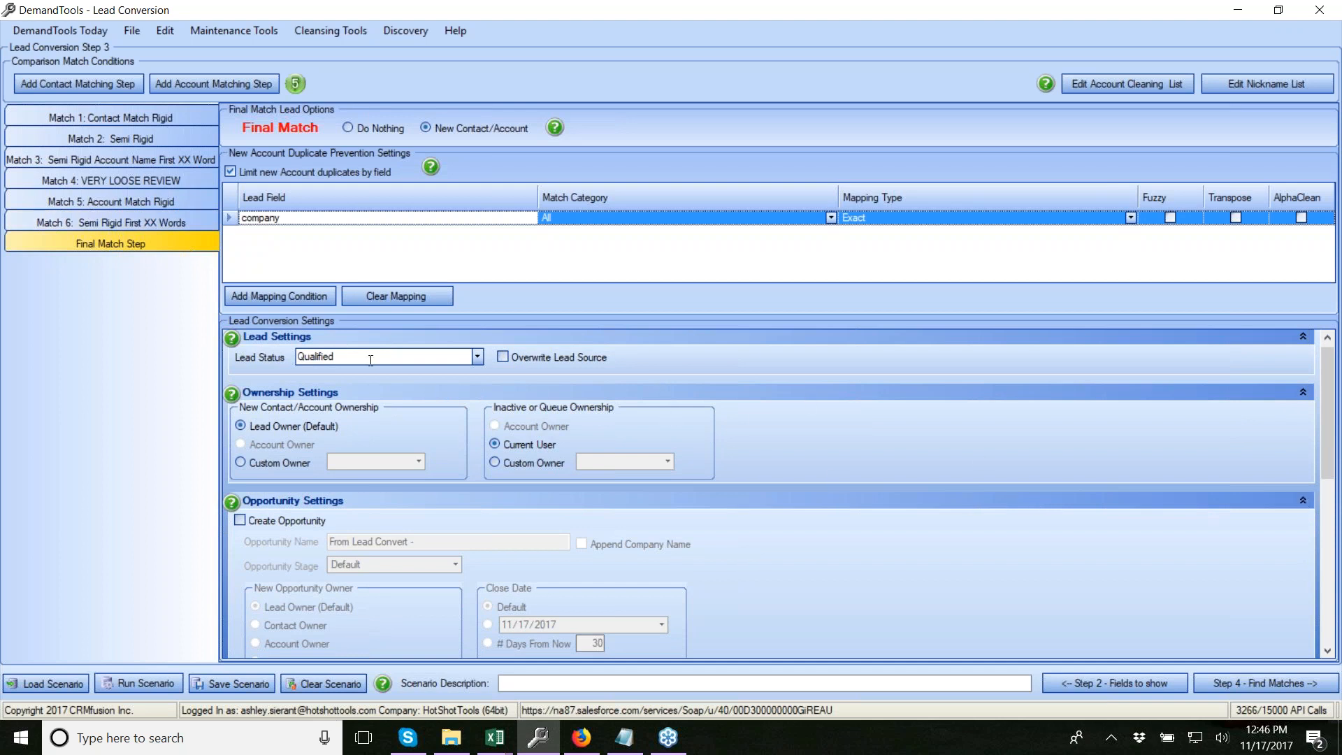
pyautogui.click(479, 357)
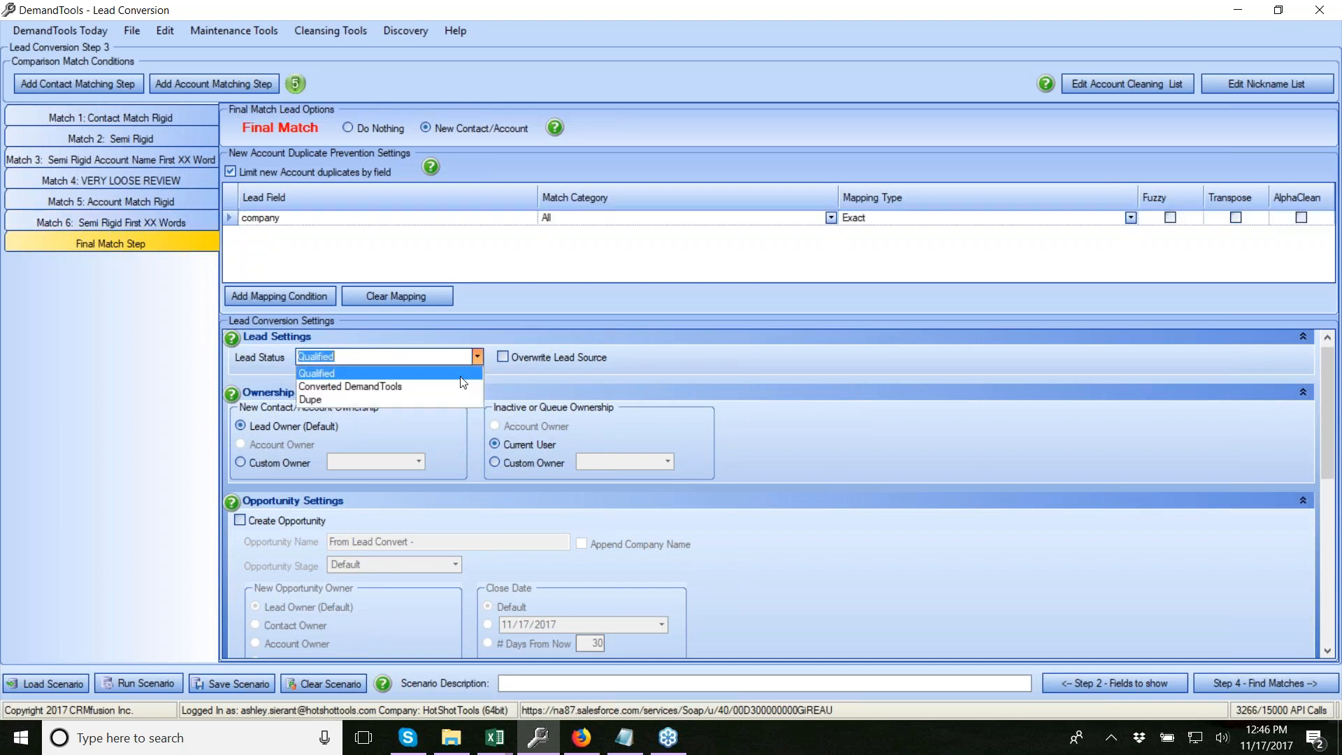
pyautogui.click(414, 405)
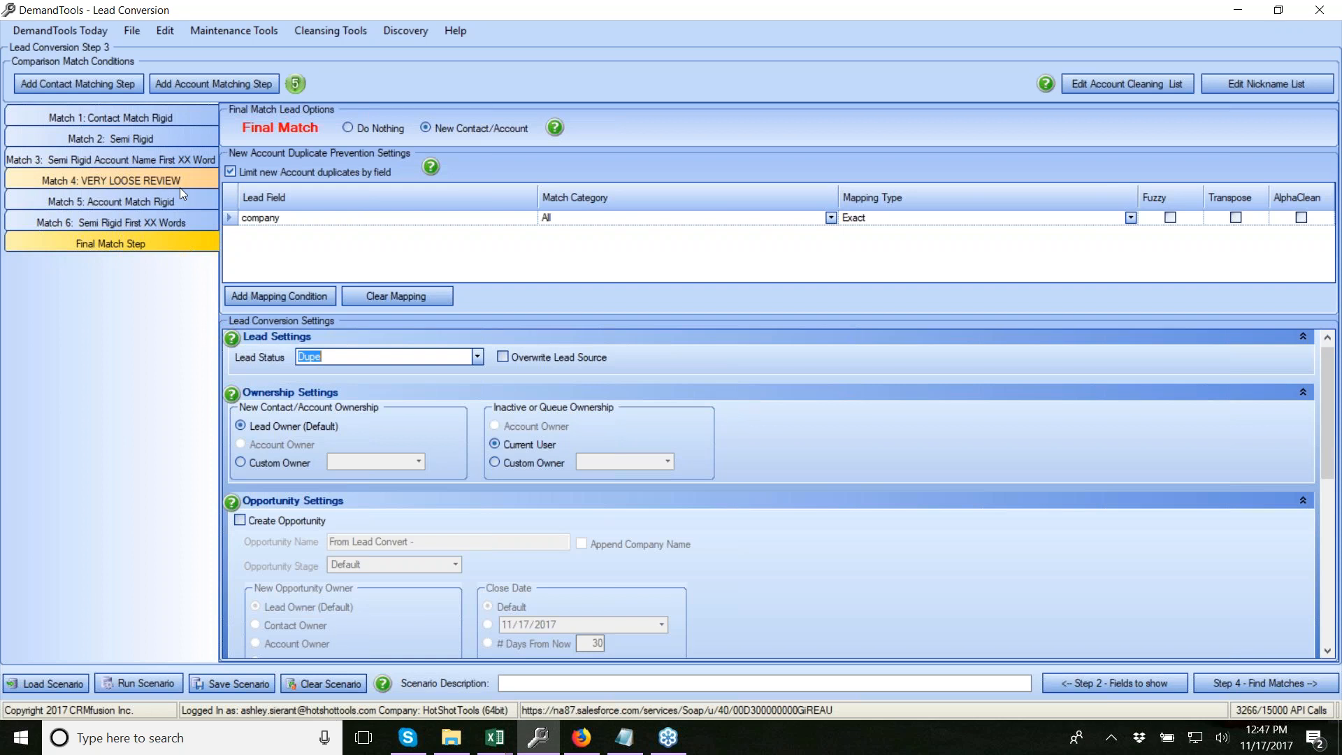
# Dismiss the save error and untick Create Task and Create Completed Task for Match 6
pyautogui.click(225, 679)
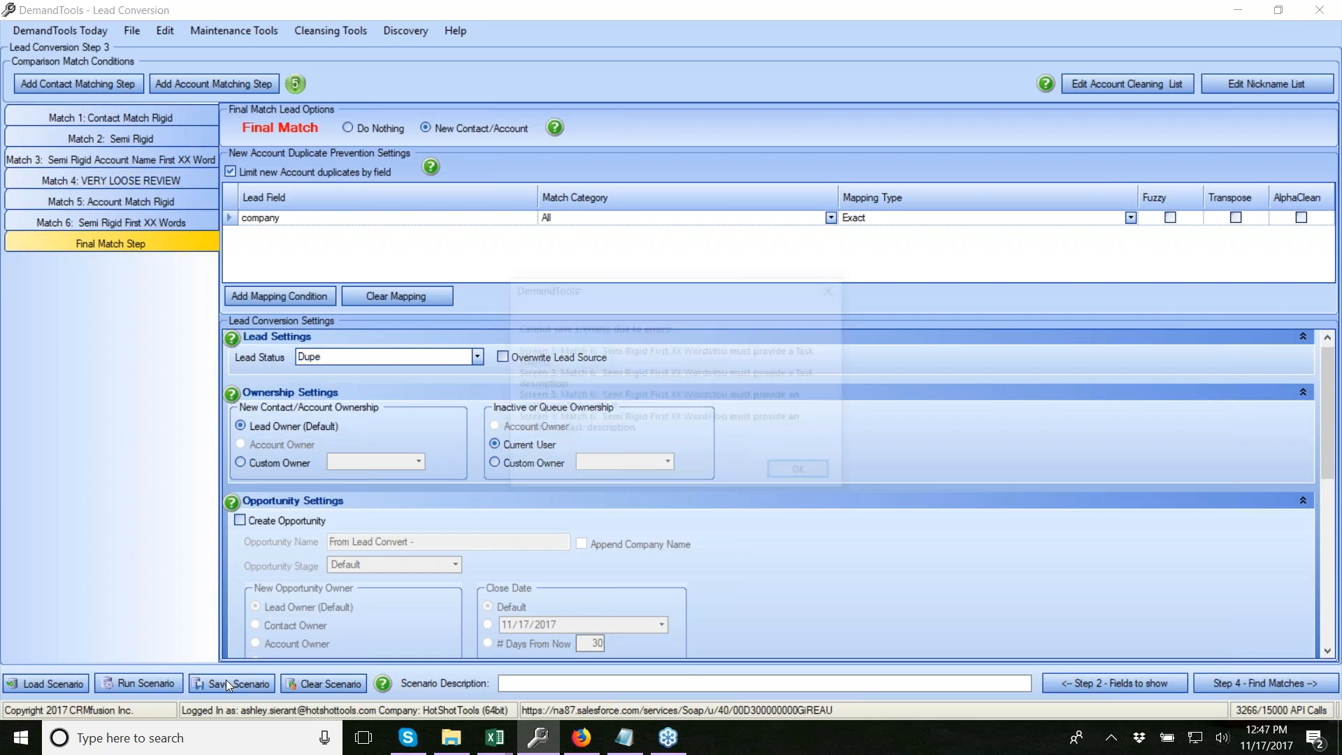
pyautogui.click(795, 476)
pyautogui.click(130, 221)
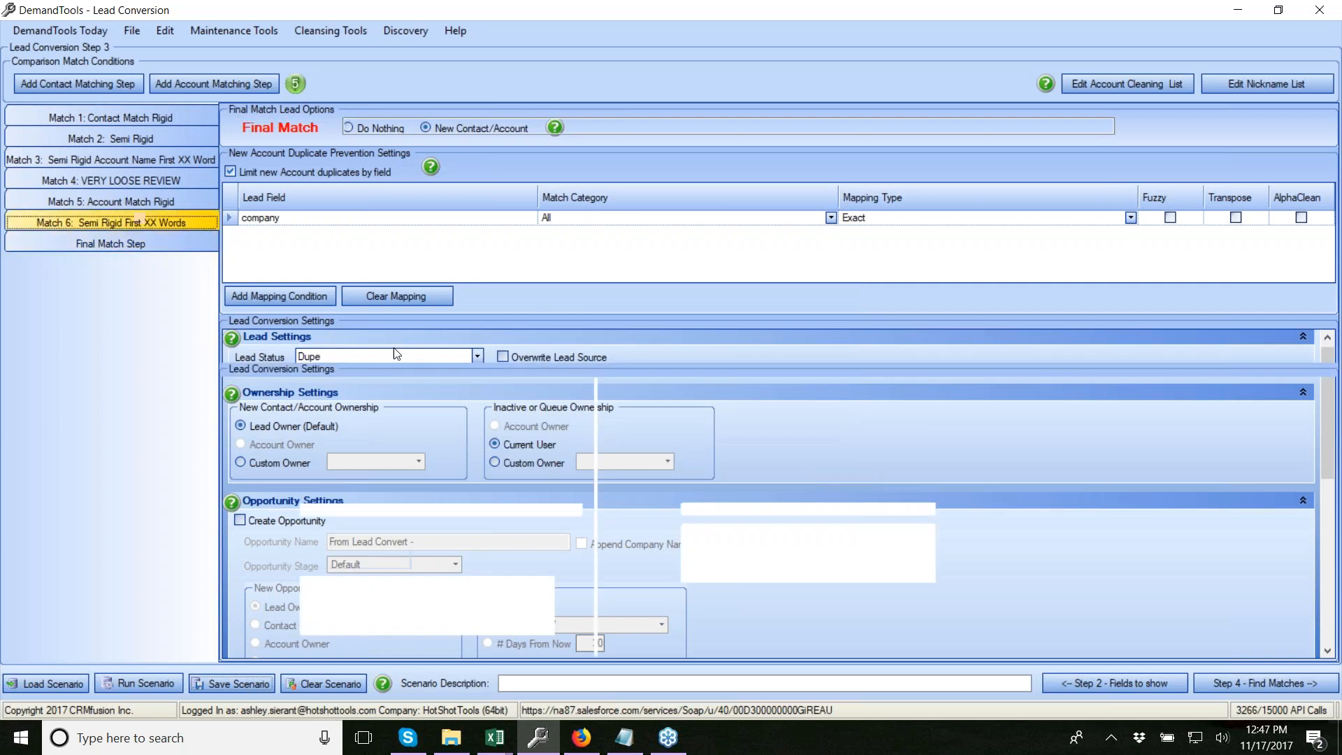
pyautogui.scroll(2, 335, 413)
pyautogui.click(293, 395)
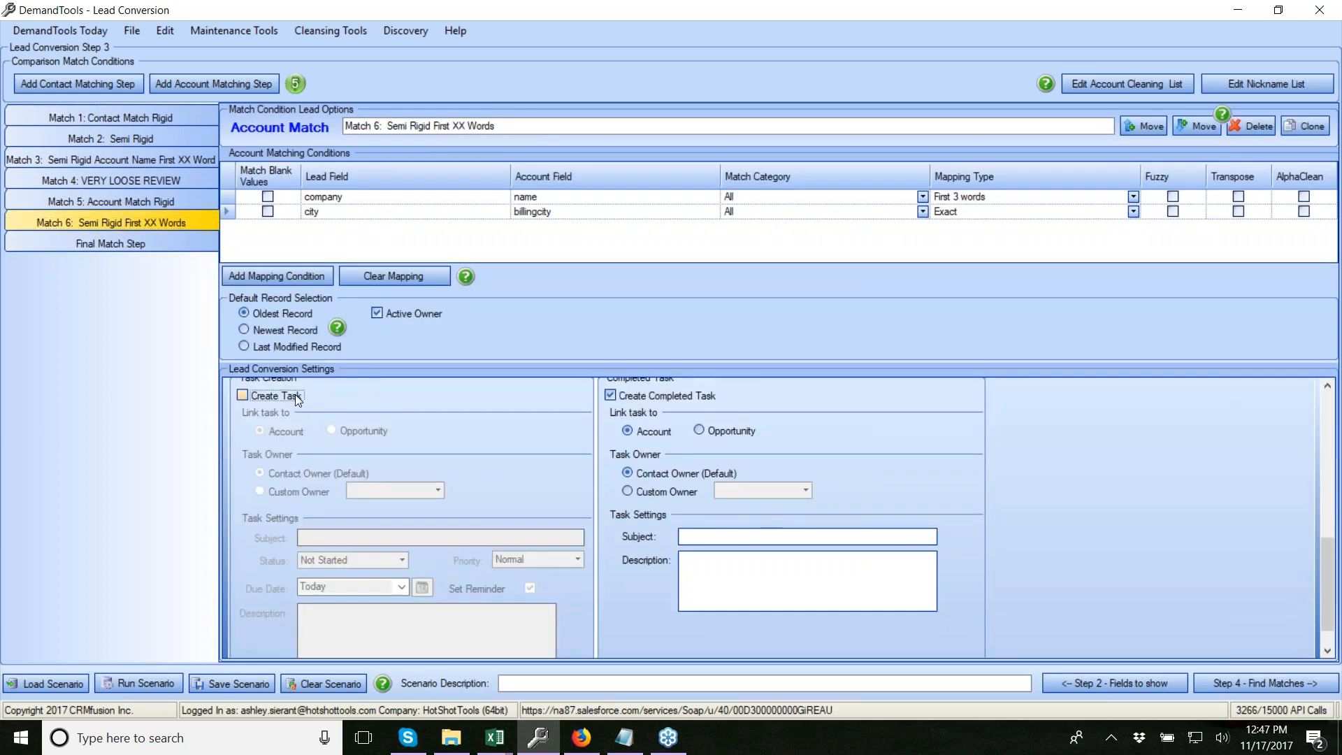
pyautogui.click(639, 394)
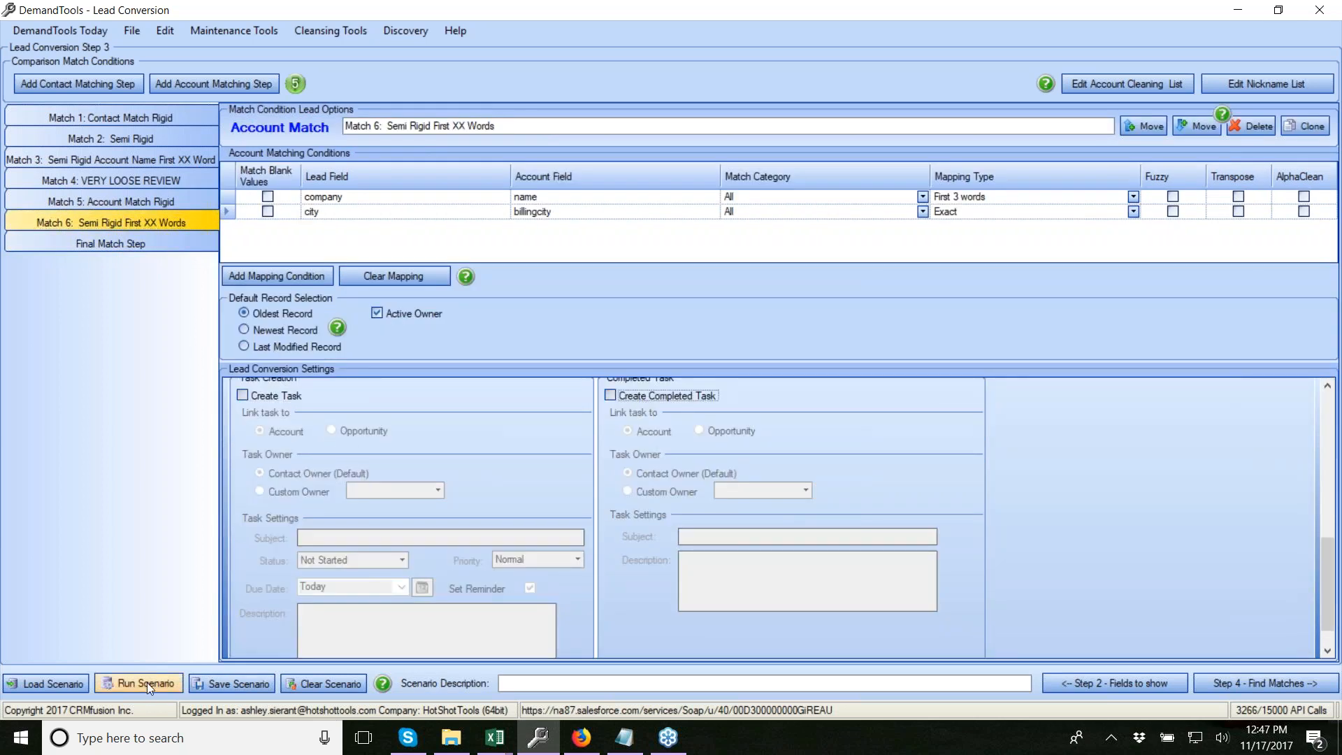
# Save the scenario as 'Lead Conversion Scenario1' and go to Step 4 - Find Matches
pyautogui.click(233, 681)
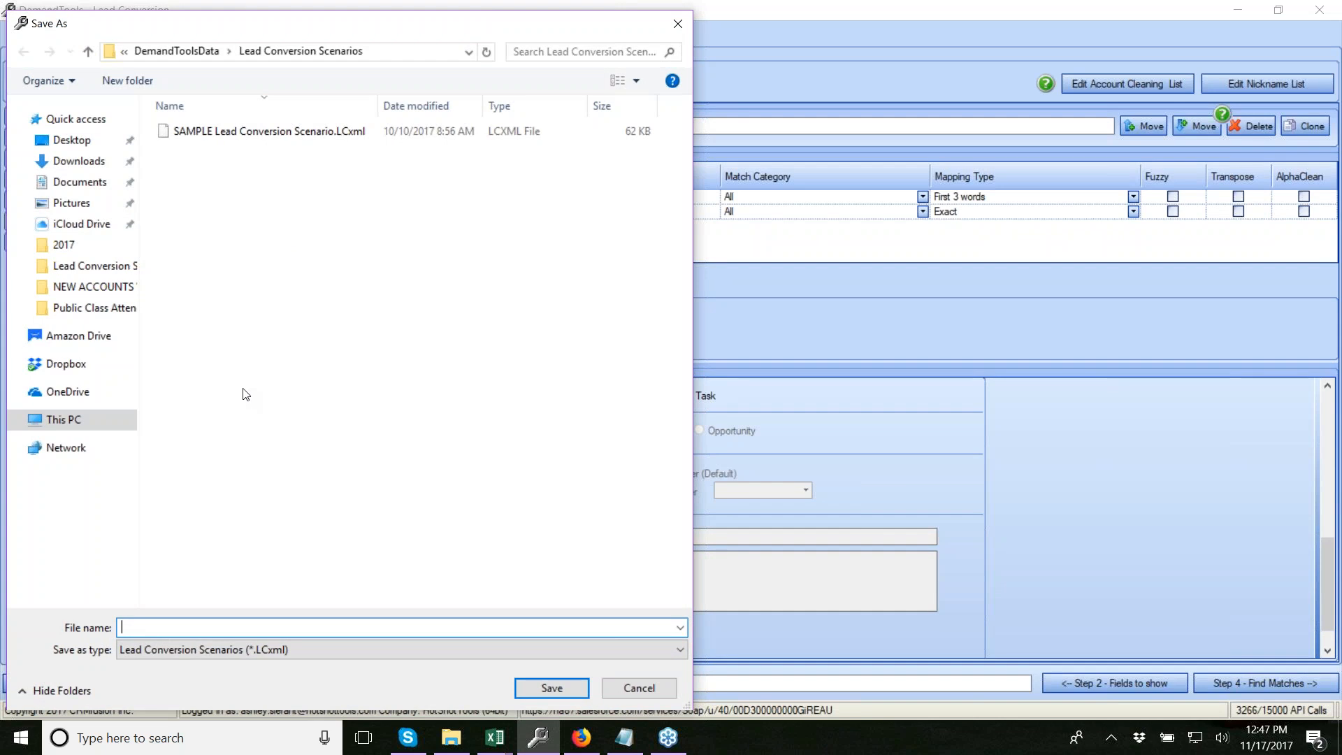
pyautogui.write('Lead Conversion Scenario1')
pyautogui.click(552, 691)
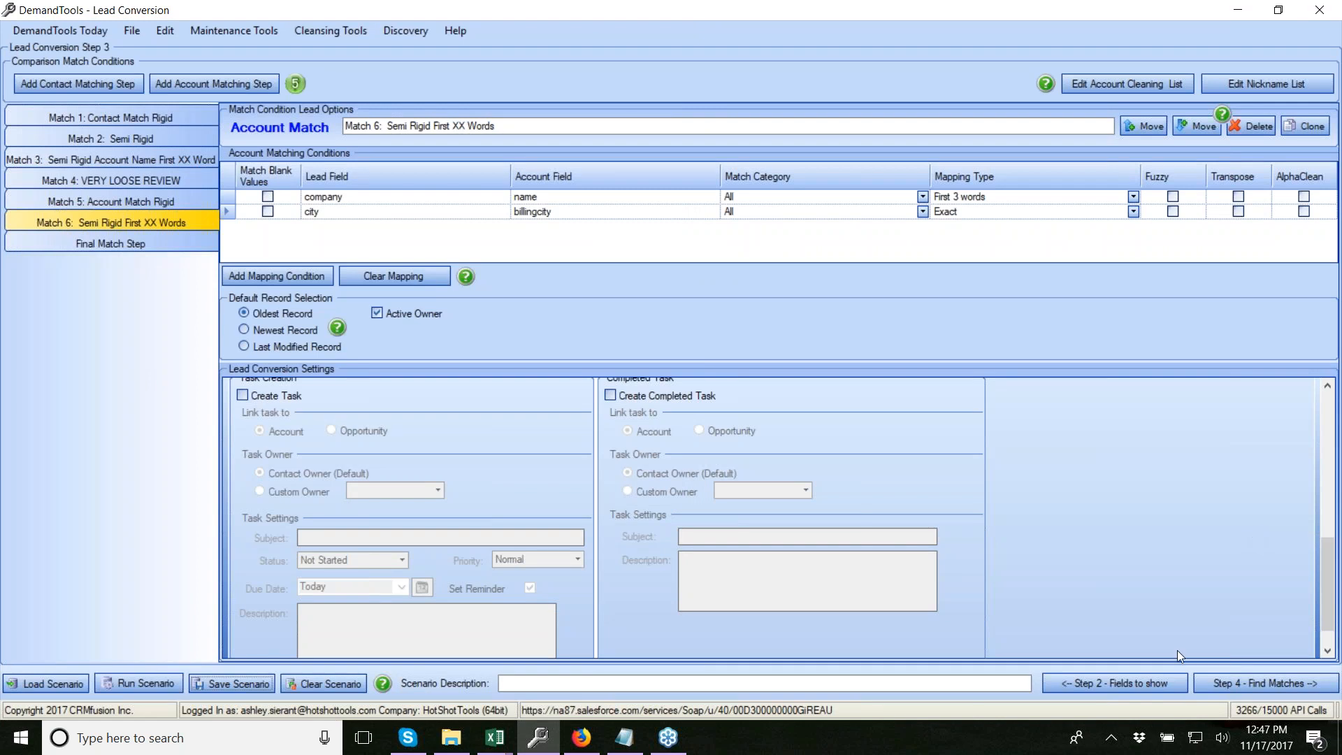
pyautogui.click(1267, 683)
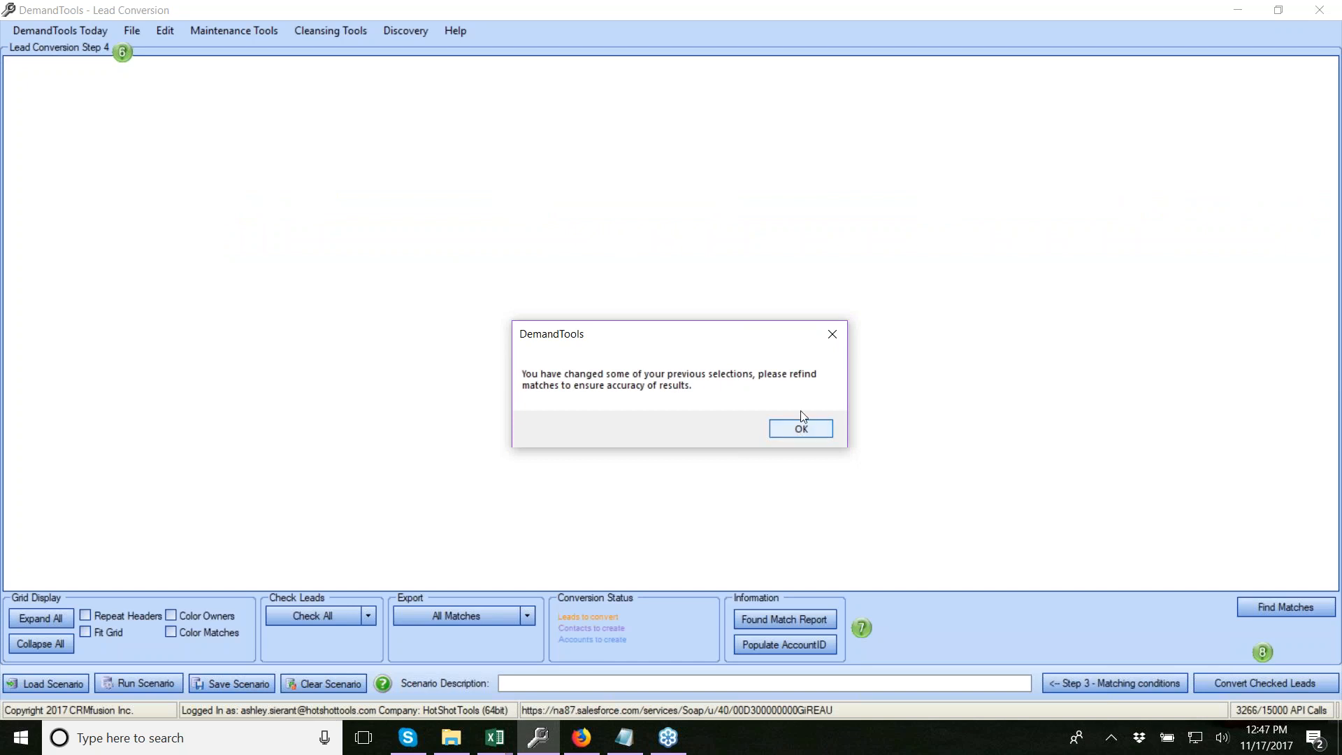
# Acknowledge the refind warning and run Find Matches for all leads
pyautogui.click(804, 434)
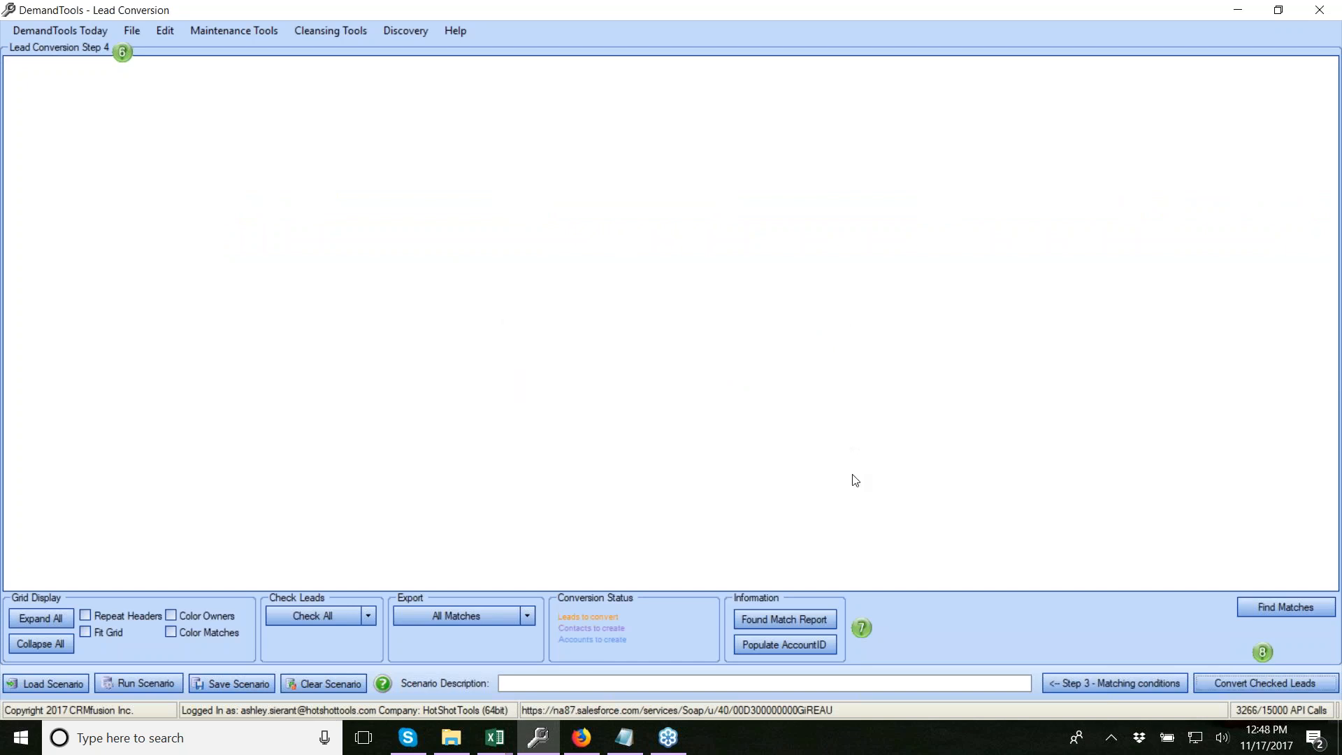
pyautogui.click(1281, 609)
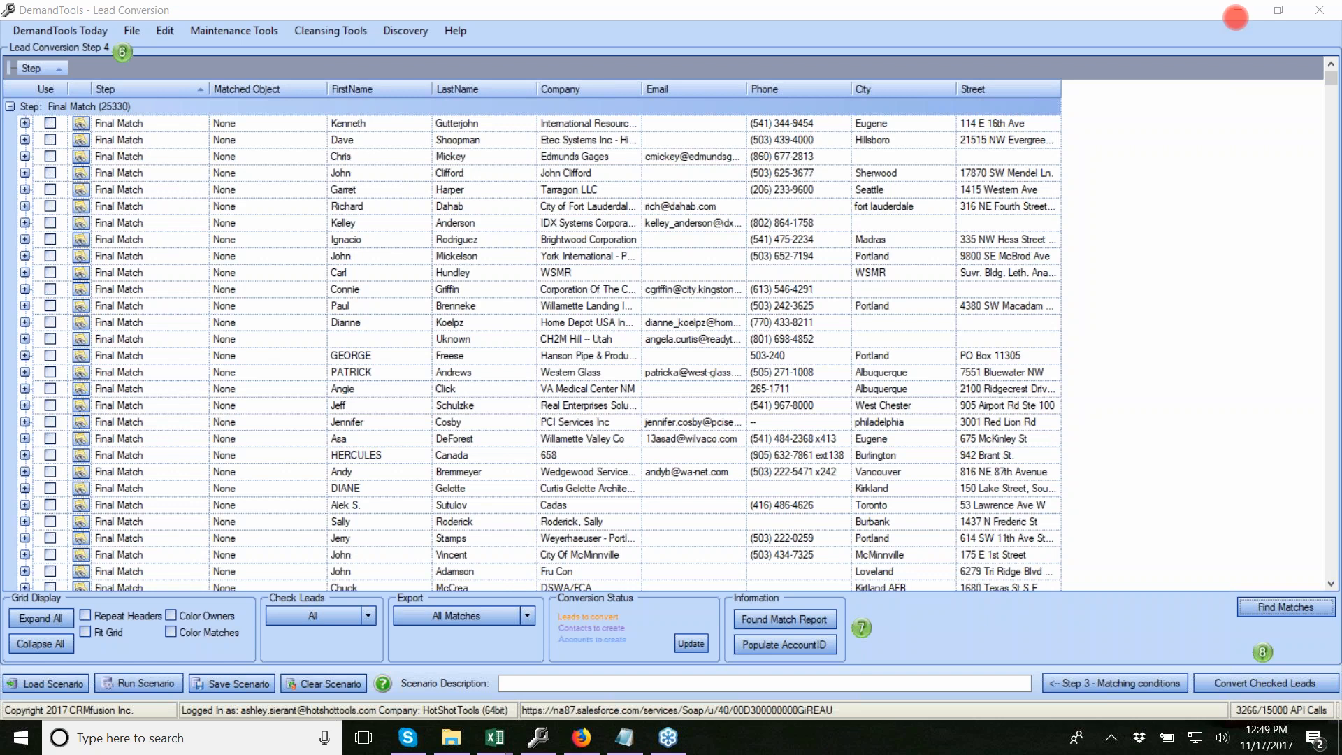
# Sort the match results by Step descending so Match 6's 957 leads come first
pyautogui.scroll(-10, 1312, 121)
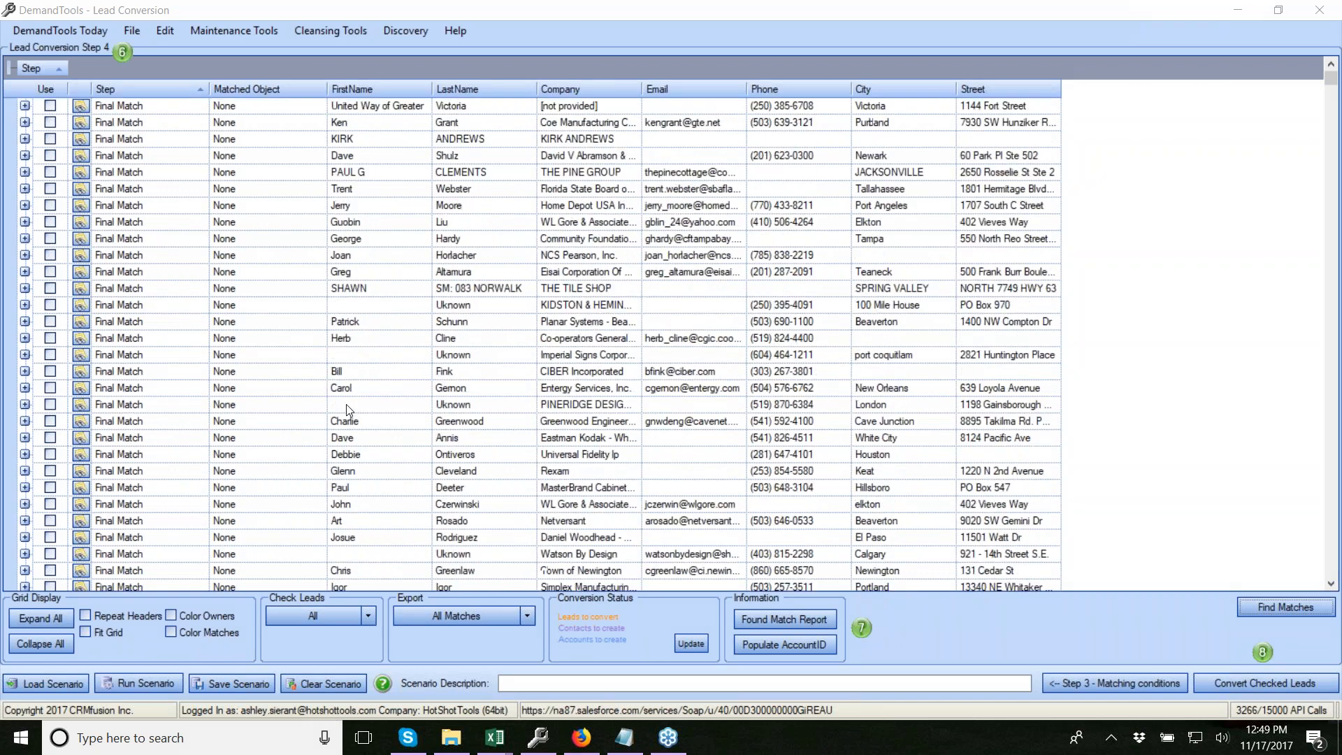
pyautogui.scroll(-15, 1311, 261)
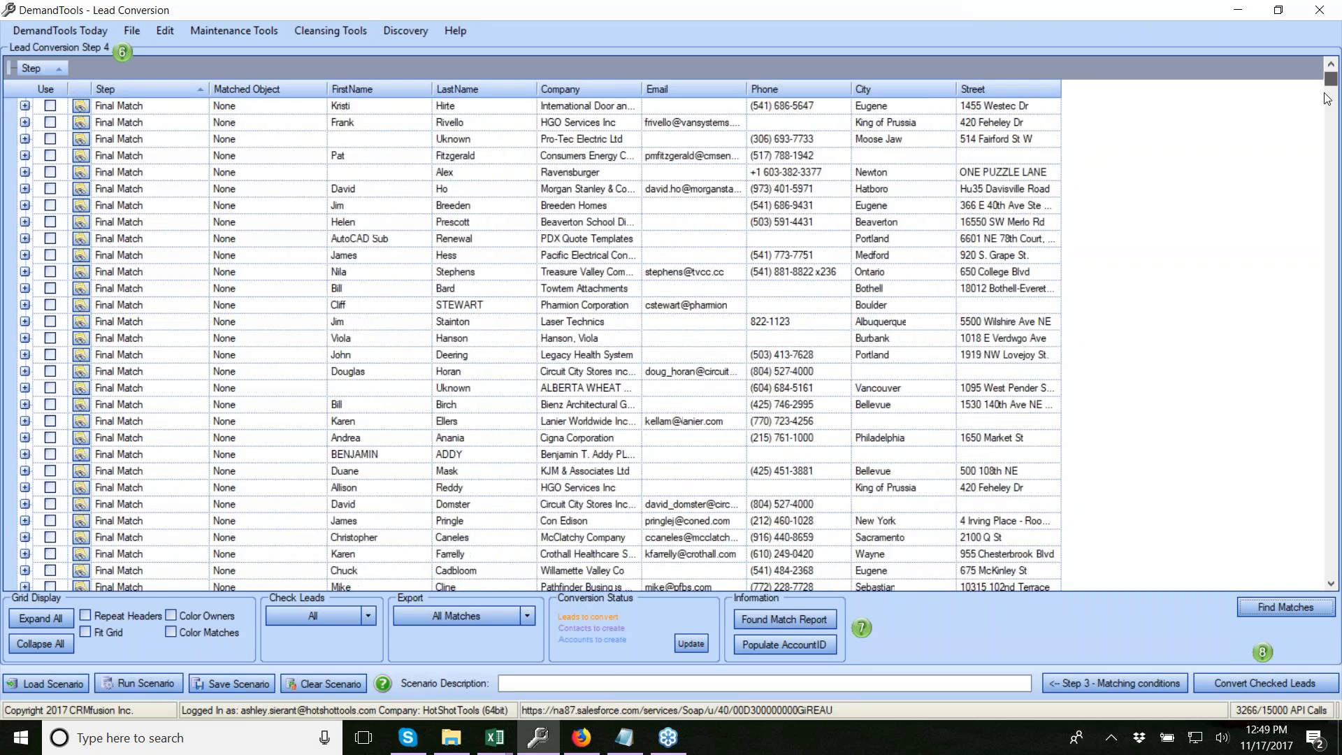
pyautogui.scroll(-15, 1309, 401)
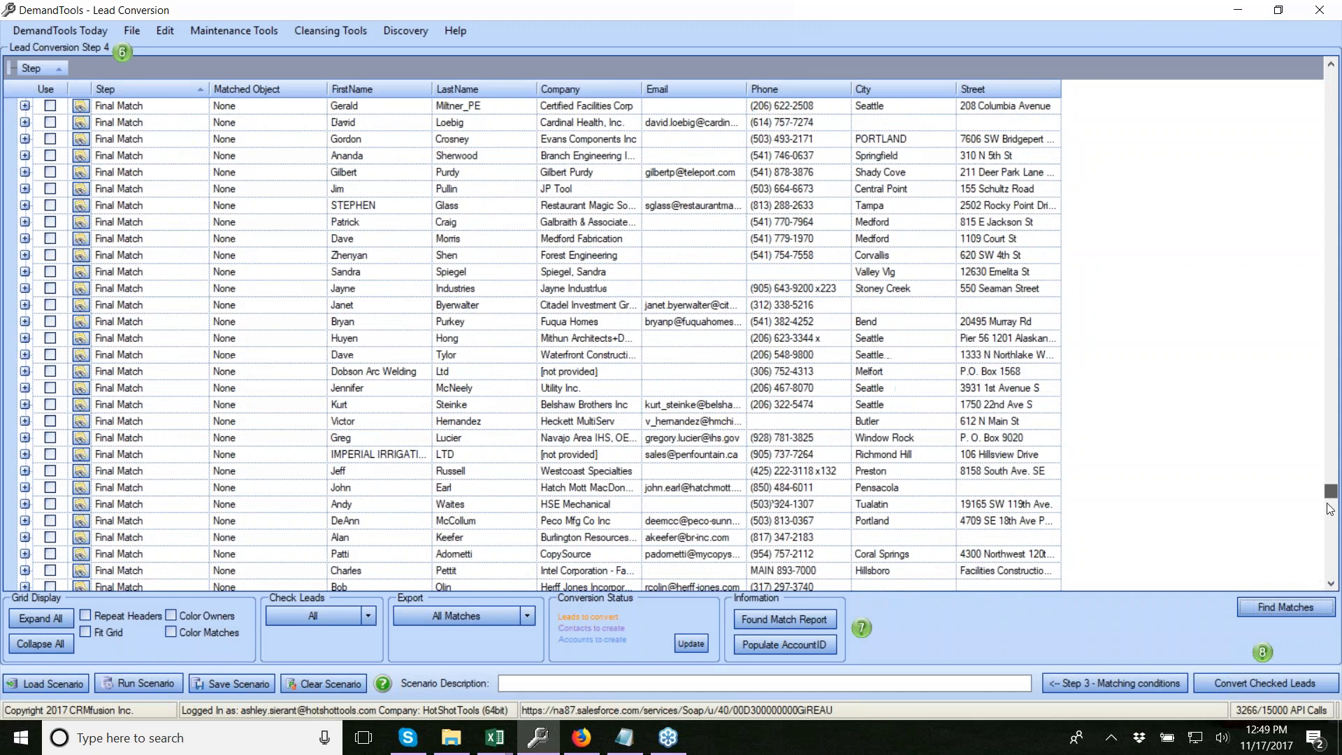
pyautogui.scroll(-15, 1332, 533)
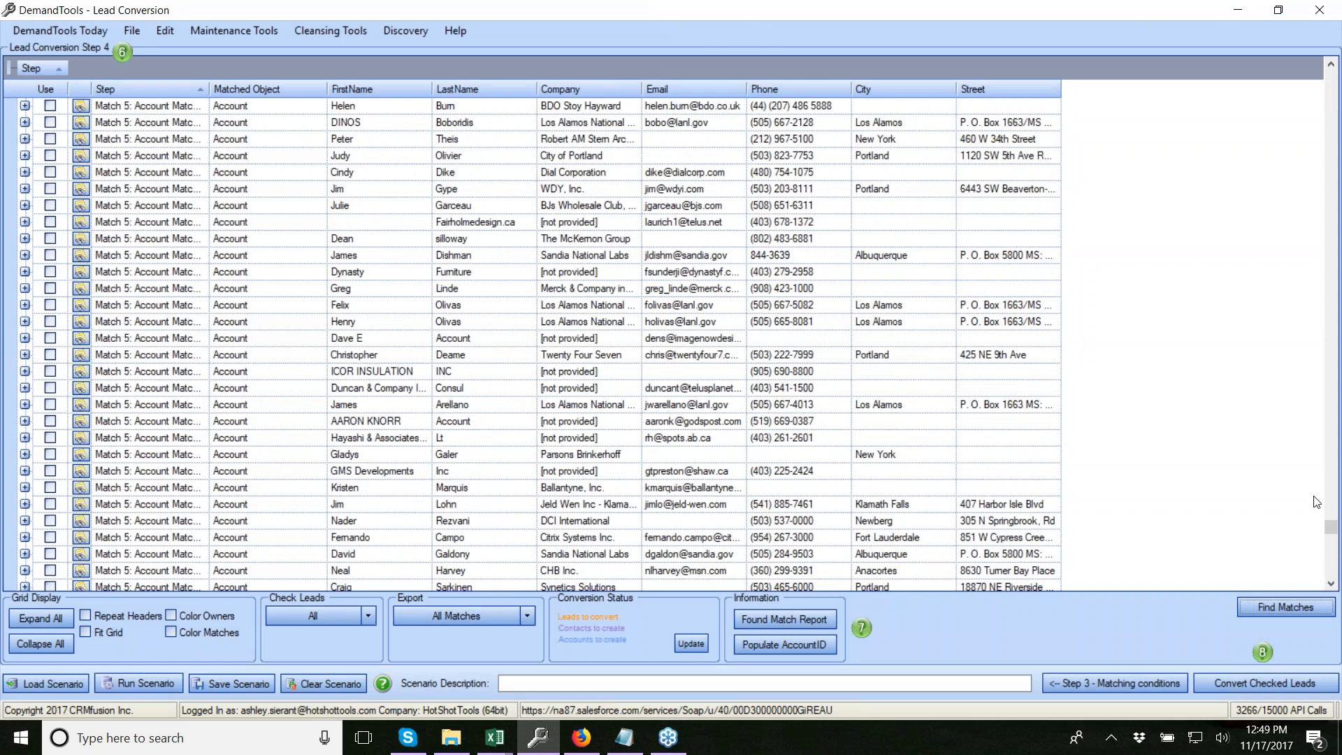
pyautogui.scroll(5, 1331, 528)
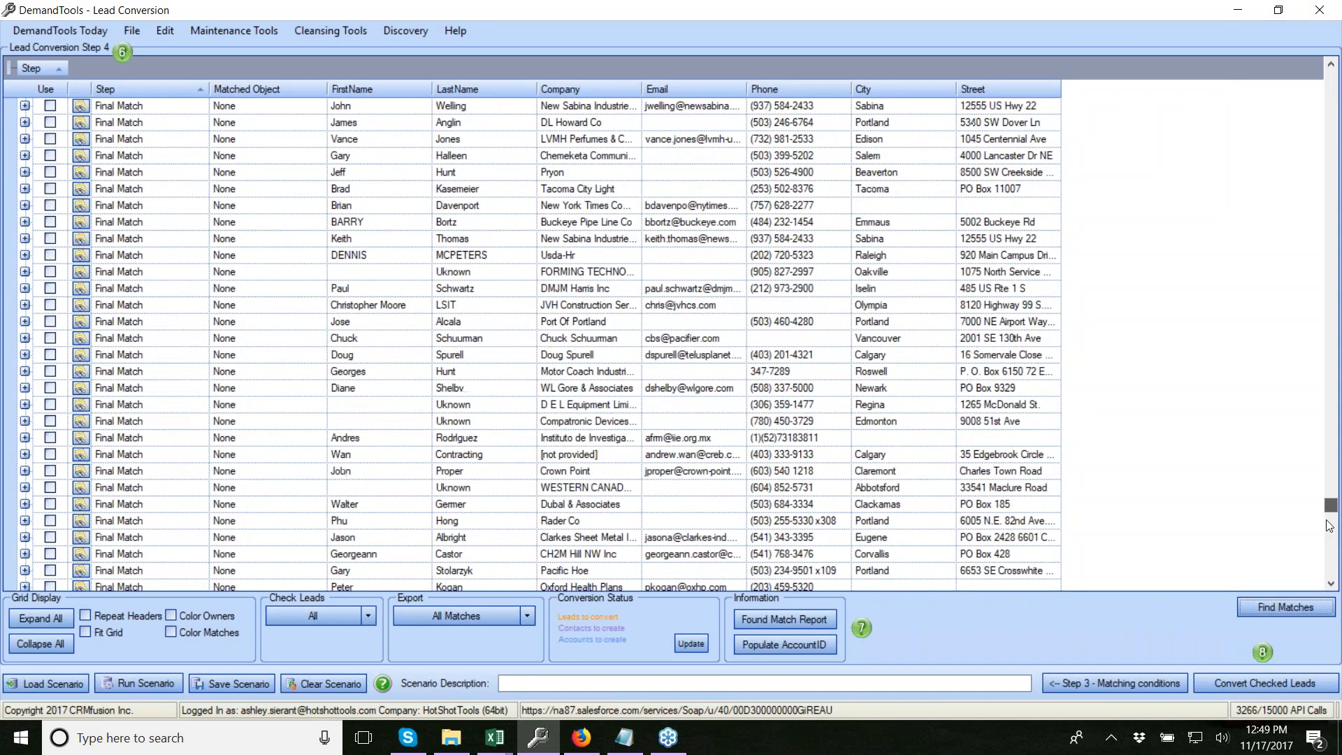
pyautogui.click(181, 90)
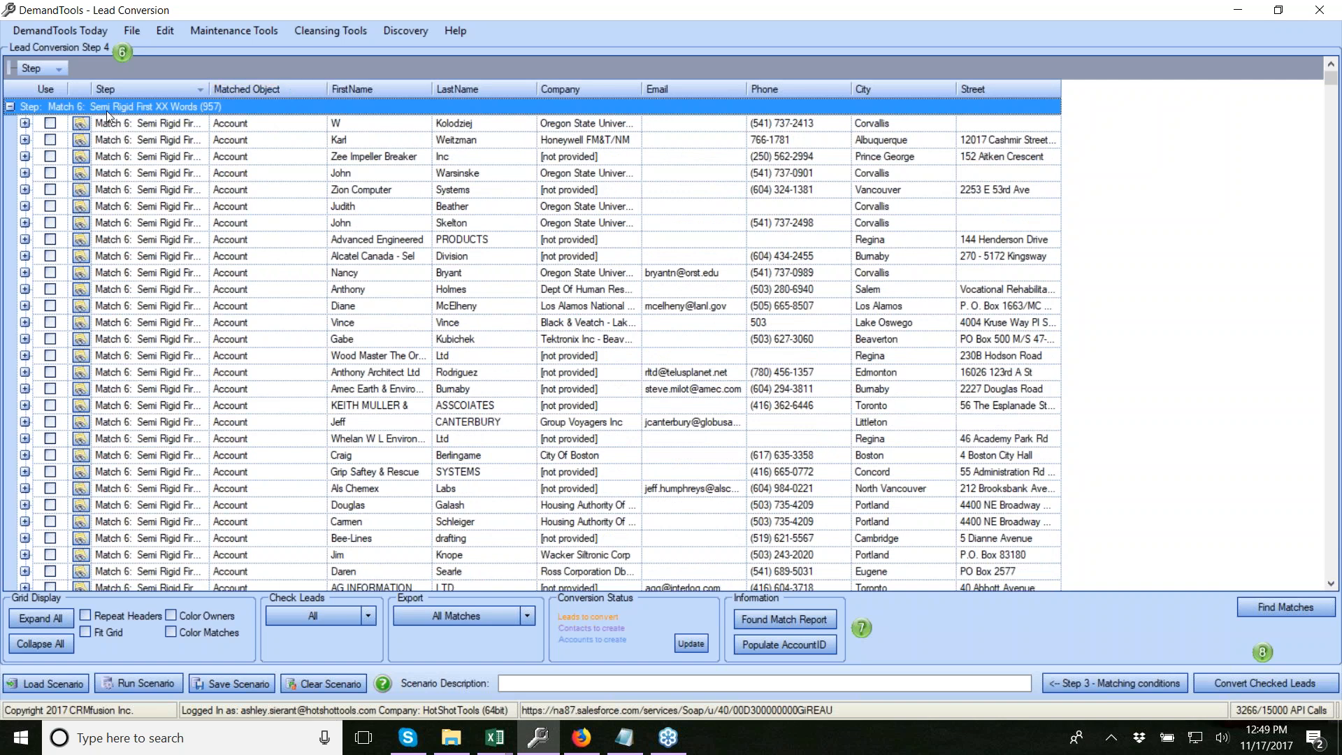
pyautogui.click(25, 123)
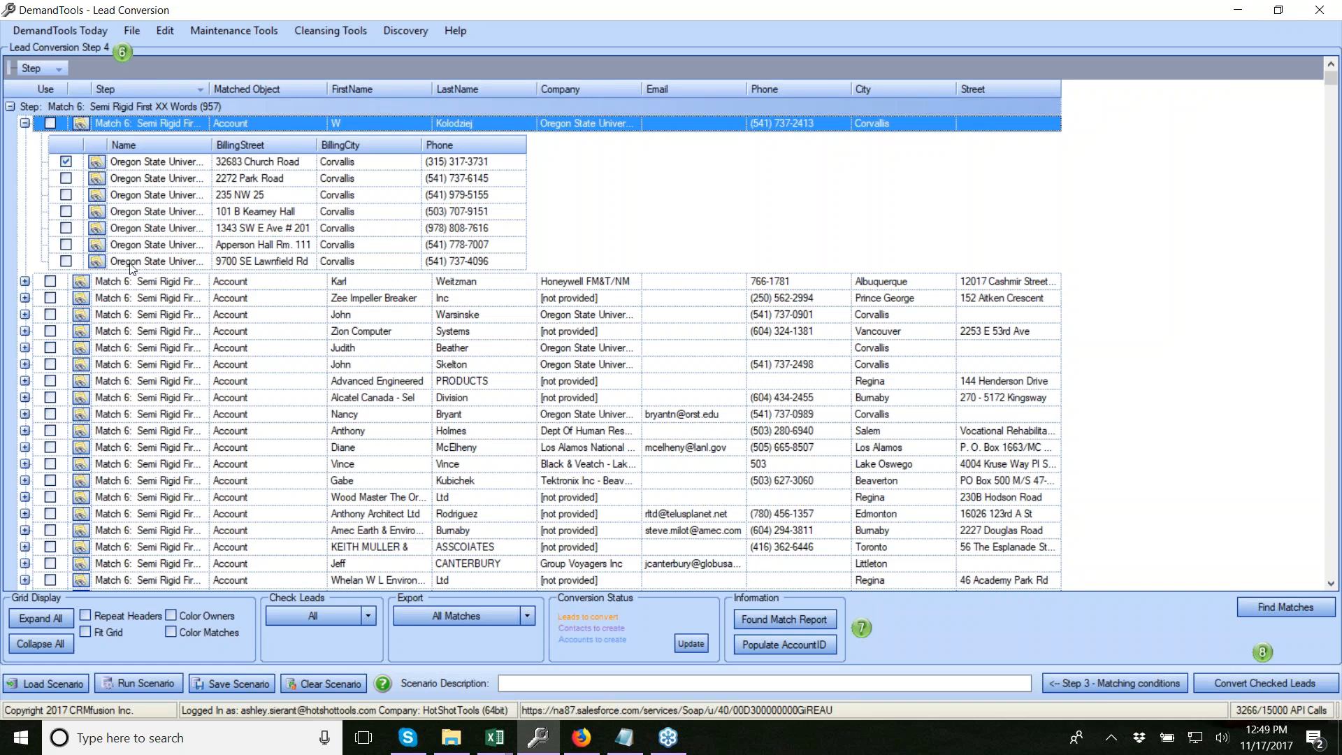
pyautogui.click(65, 161)
pyautogui.click(174, 621)
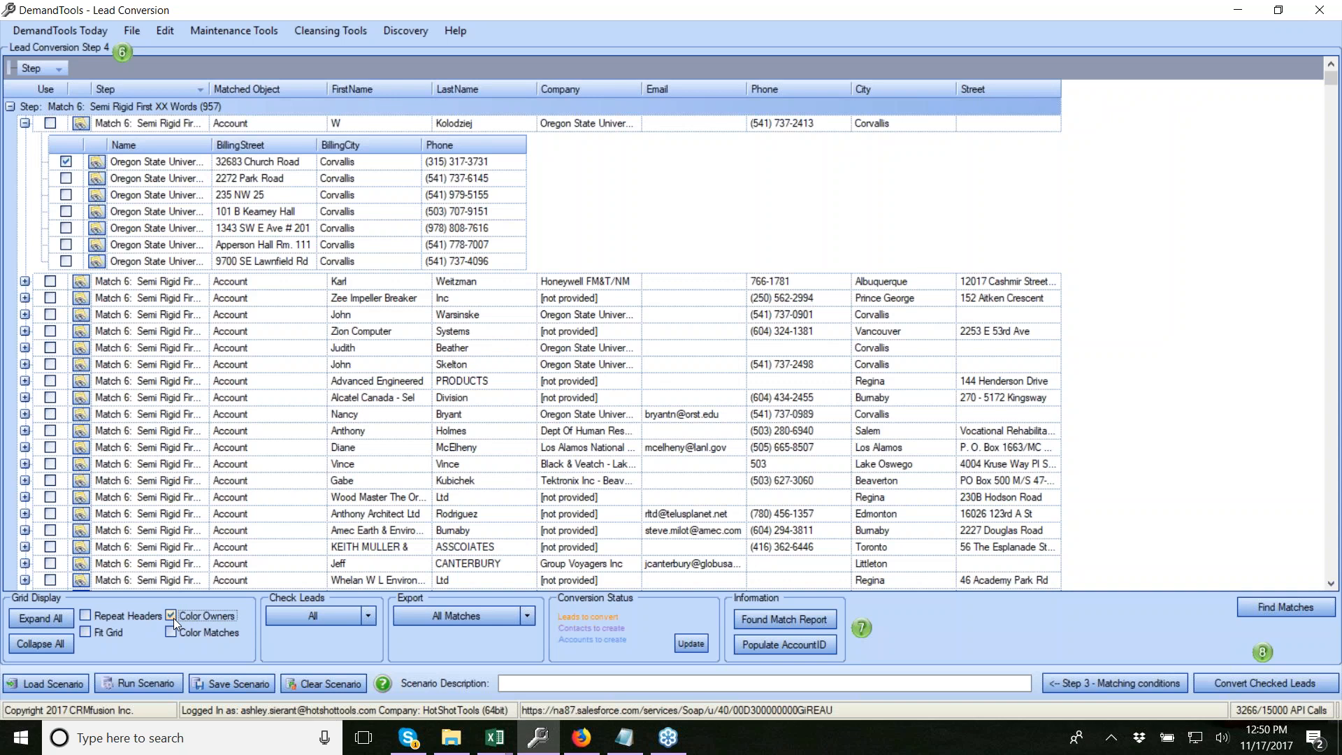
# Shade matching fields in pink instead of owners, and collapse the first lead's accounts
pyautogui.click(174, 620)
pyautogui.click(171, 633)
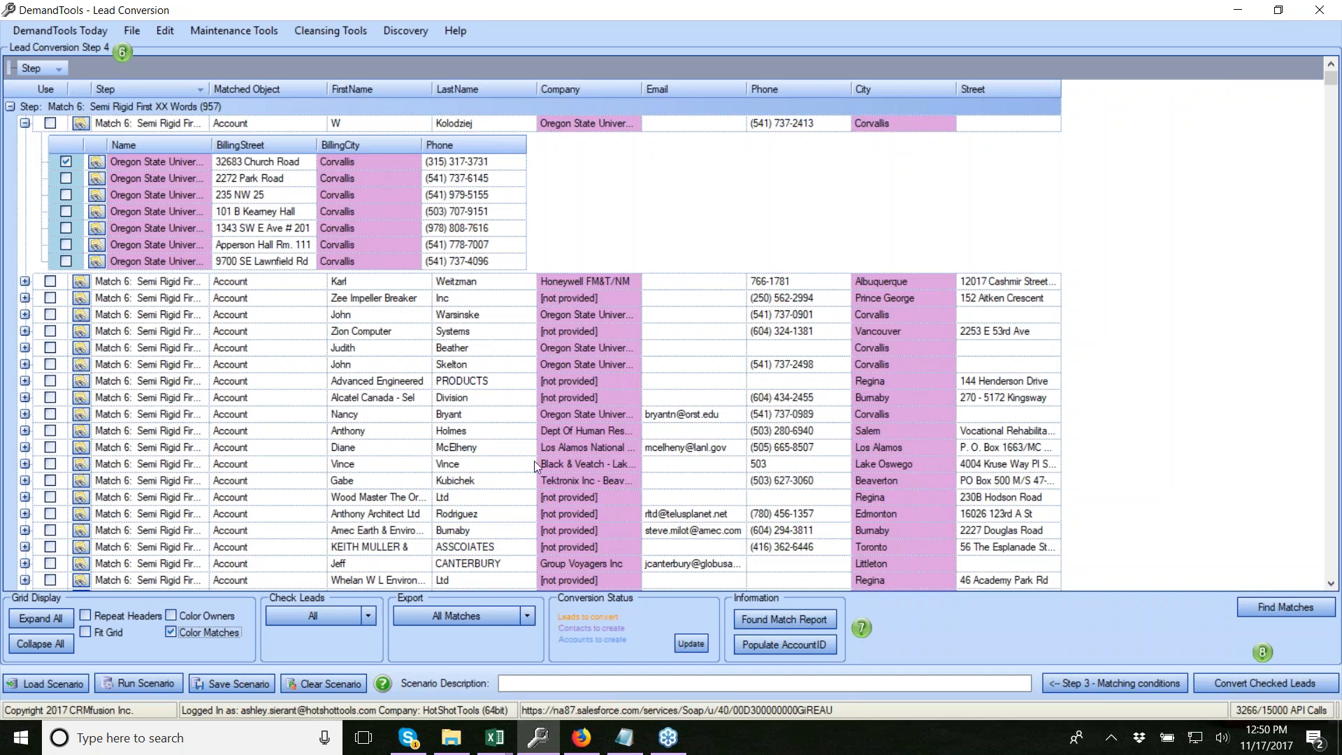
pyautogui.click(25, 125)
# Scroll down to the Match 4 contact matches and expand the first lead's contact
pyautogui.scroll(-9, 404, 353)
pyautogui.scroll(-10, 403, 353)
pyautogui.scroll(-10, 345, 439)
pyautogui.scroll(-8, 1150, 125)
pyautogui.moveTo(1335, 85); pyautogui.dragTo(1312, 133)
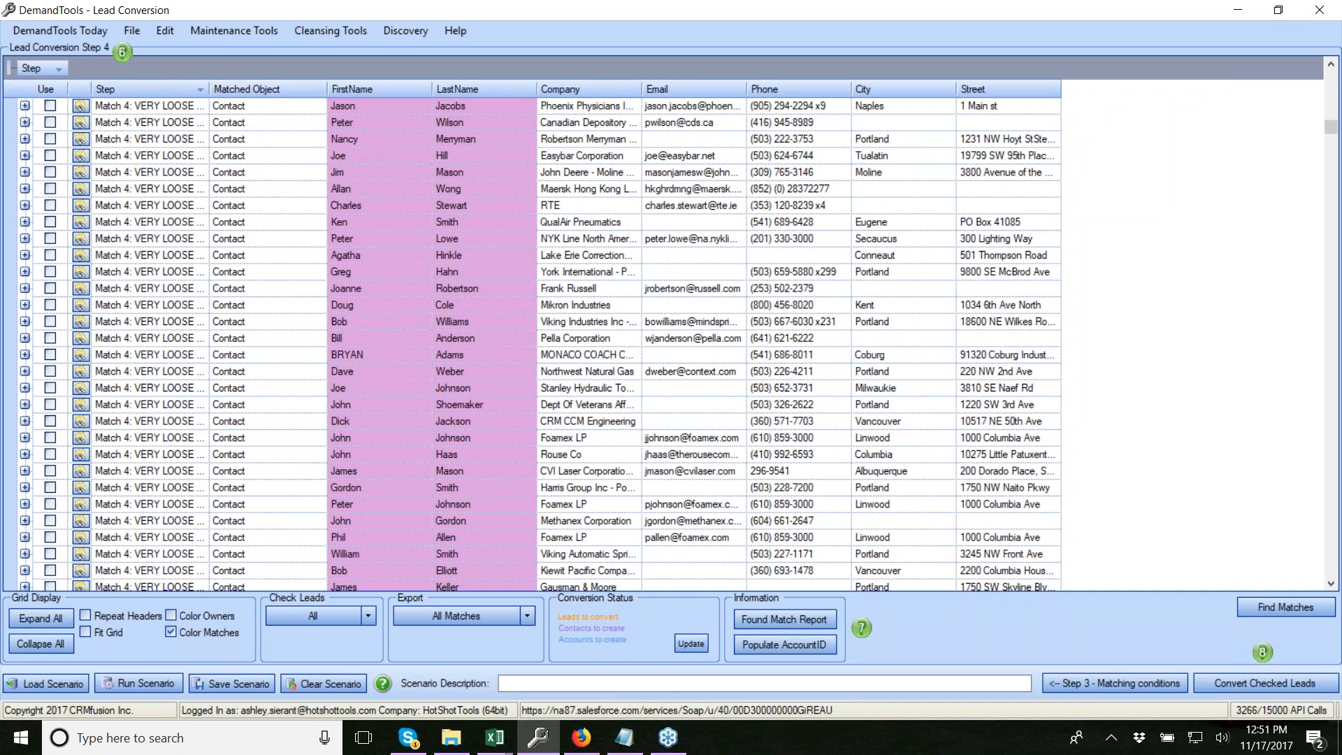
pyautogui.click(25, 105)
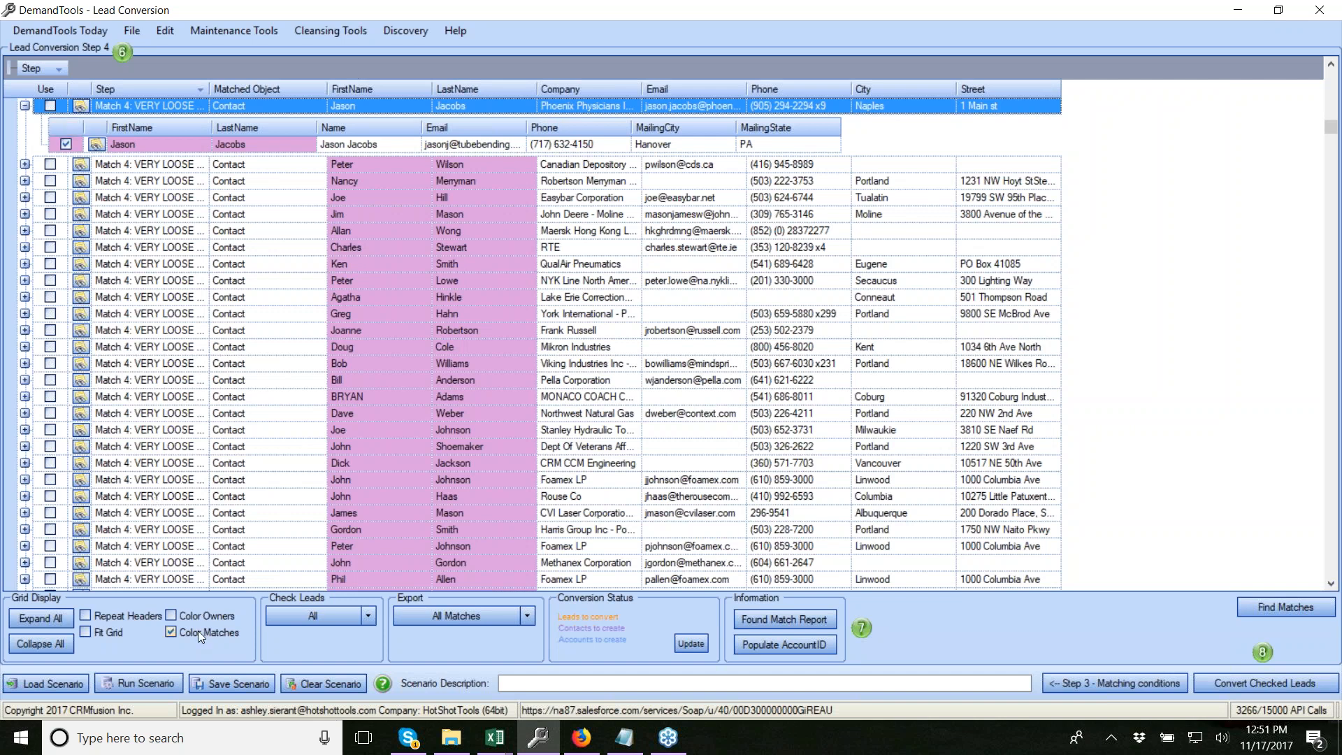
# Collapse the first Match 4 lead's contact and bring up the Check Leads choices
pyautogui.click(26, 106)
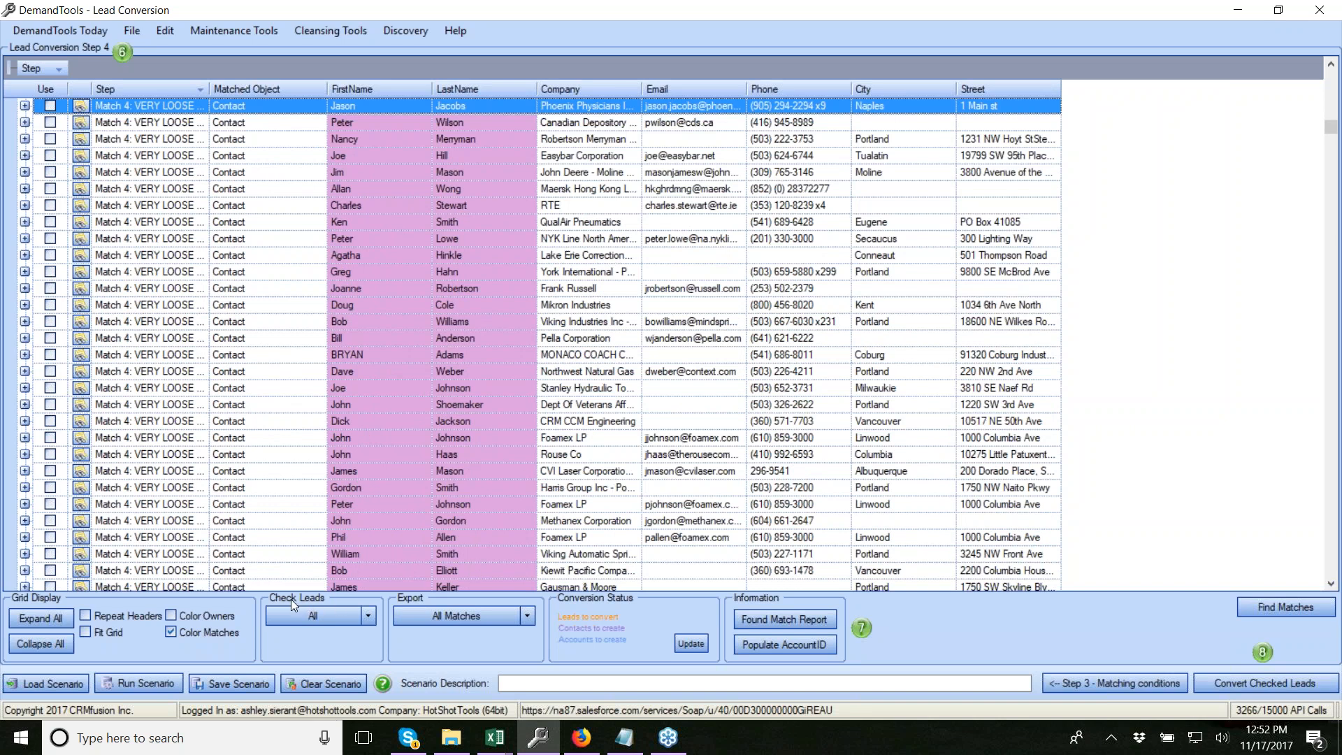
pyautogui.click(371, 619)
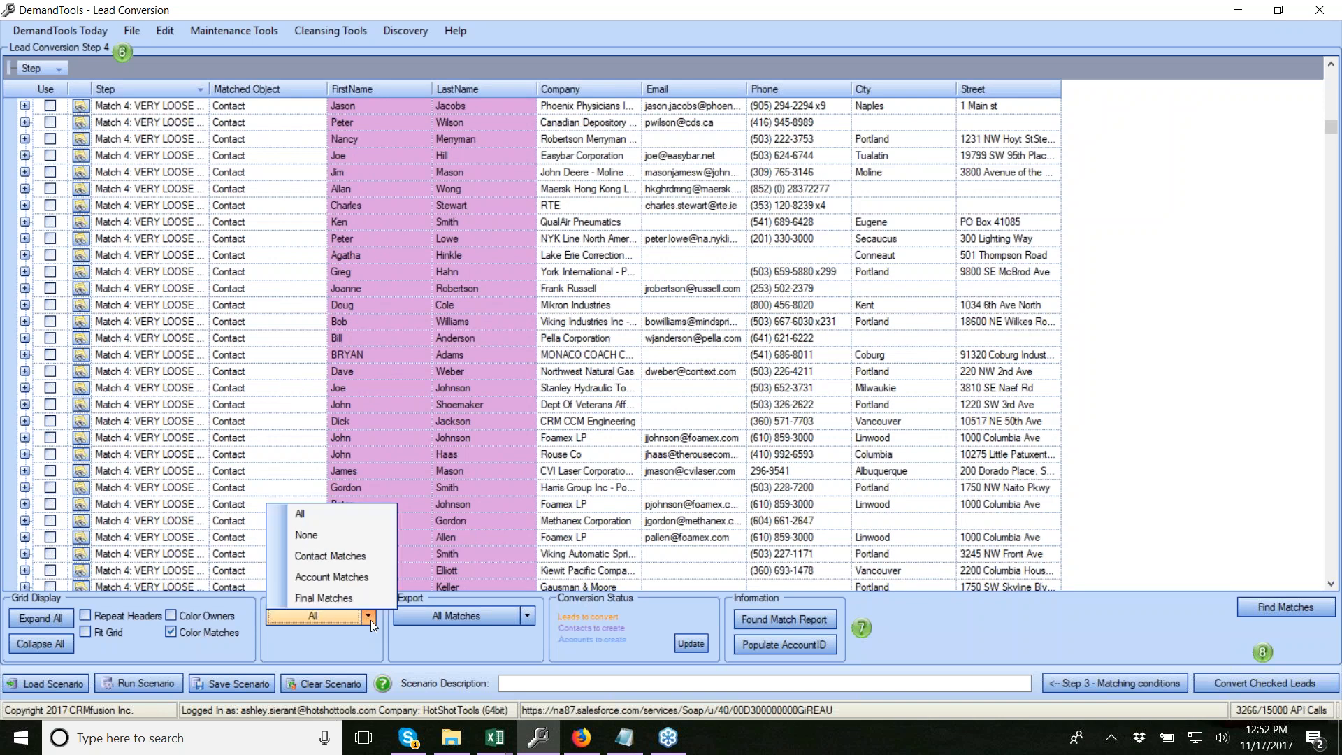
# Set Check Leads to All so every lead is checked, leaving the Export options unchanged
pyautogui.click(350, 577)
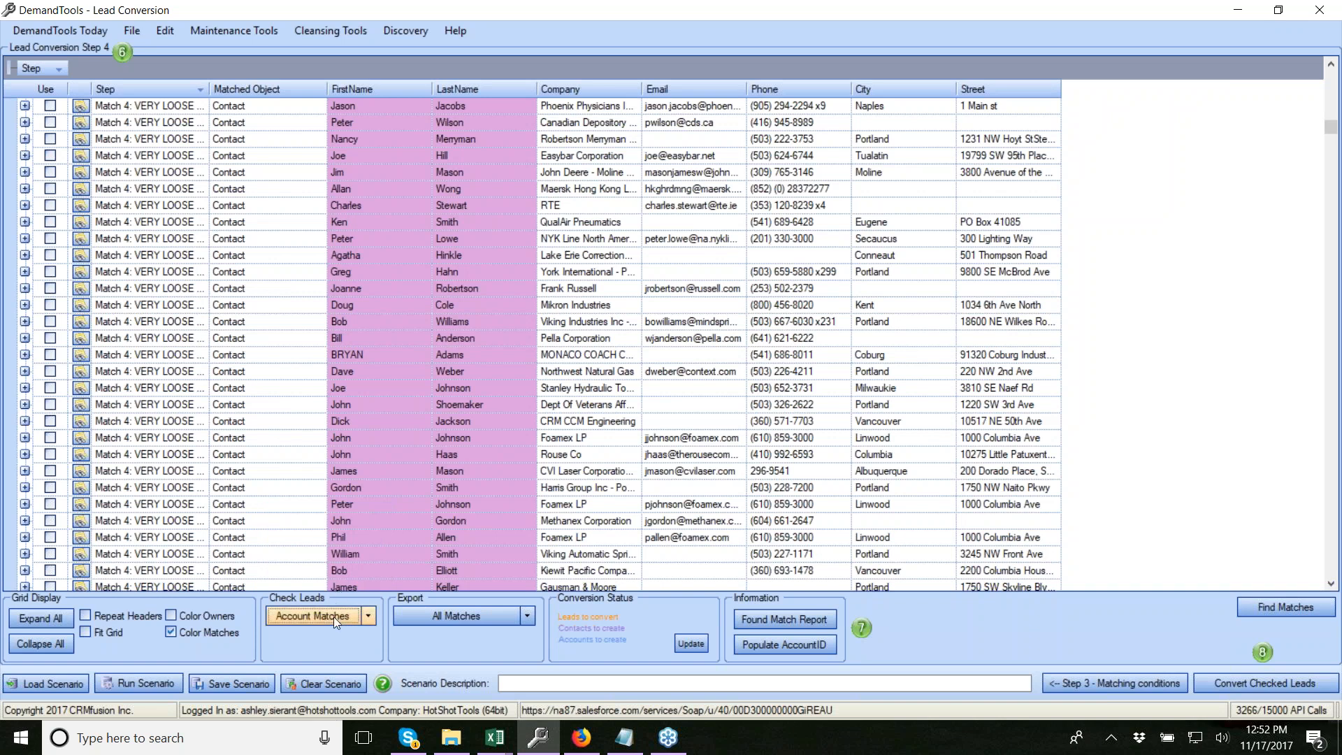
pyautogui.click(369, 617)
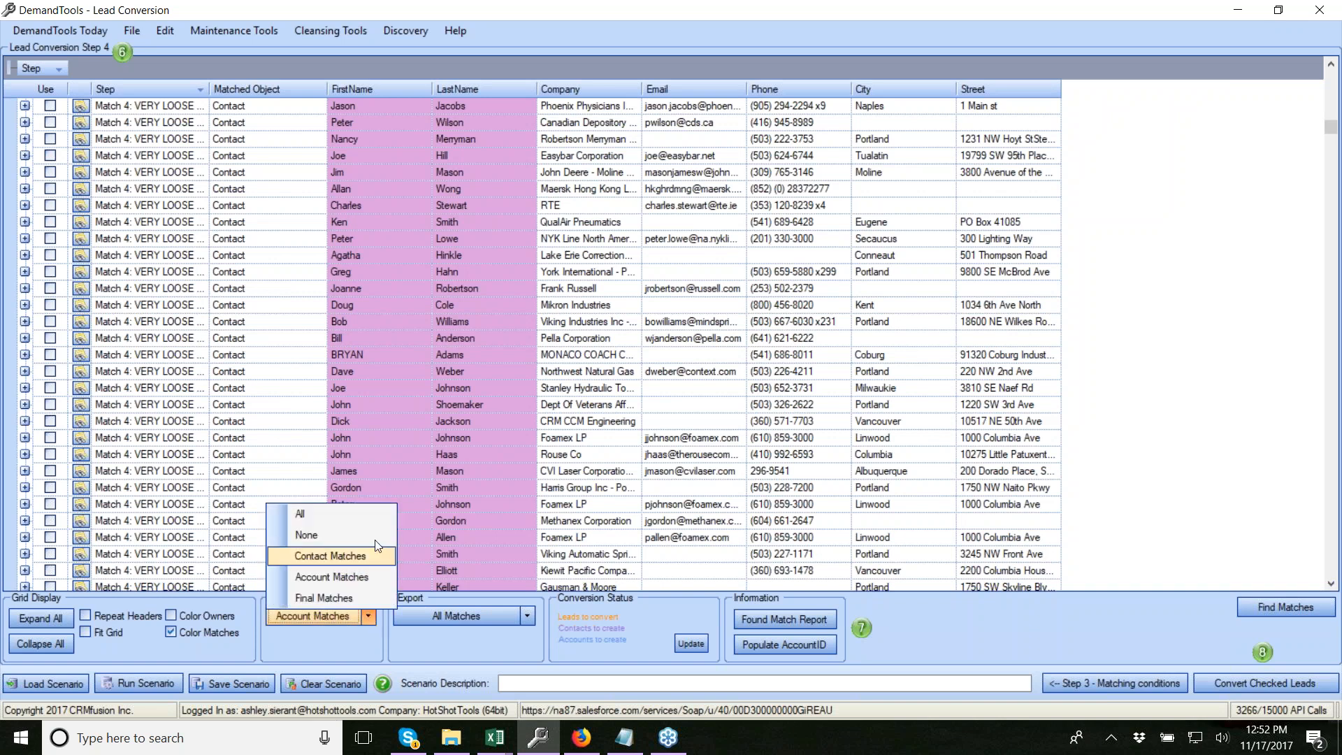
pyautogui.click(382, 516)
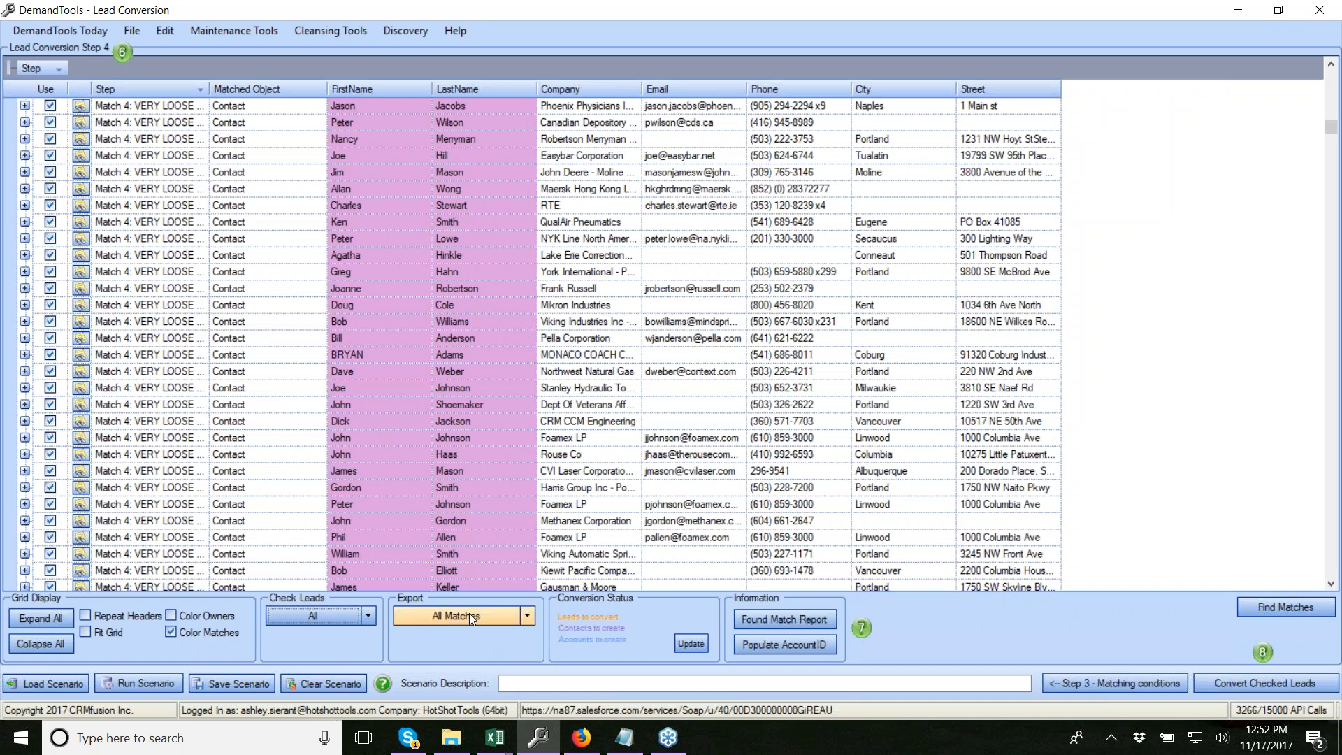
pyautogui.click(528, 617)
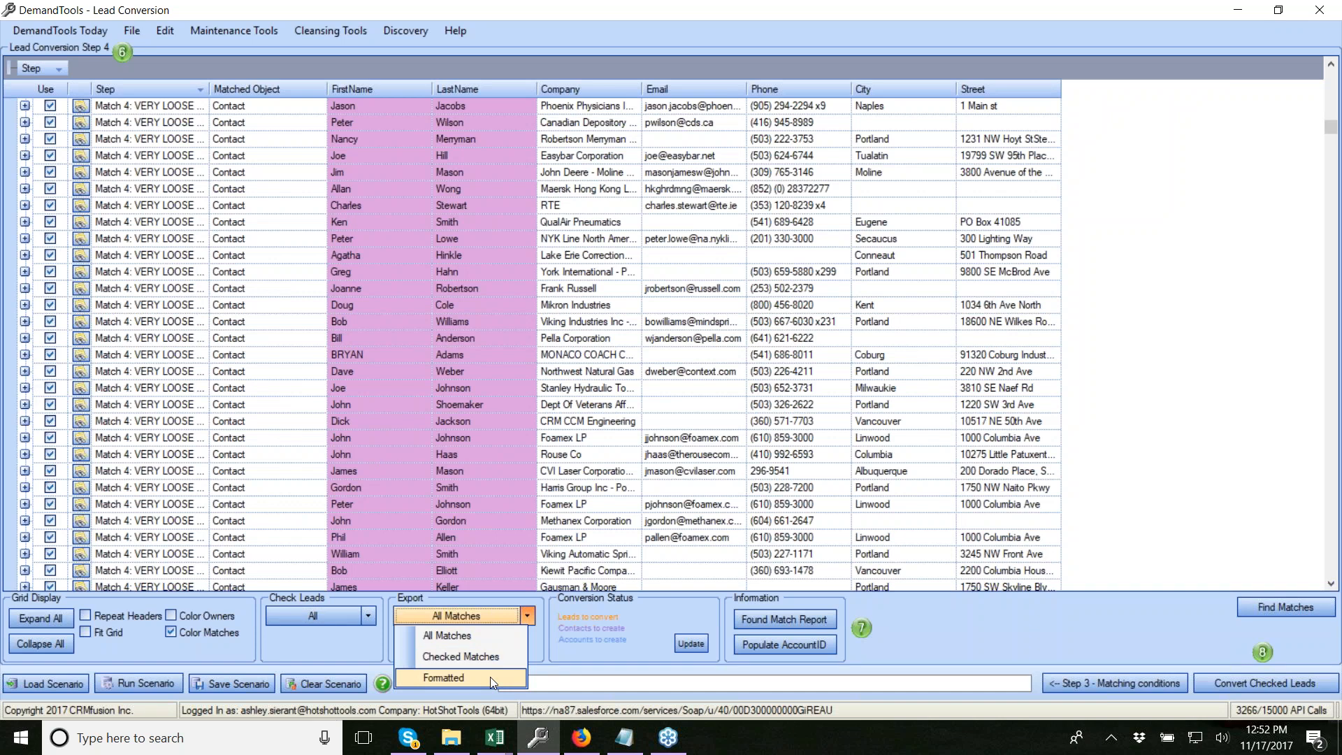
pyautogui.click(605, 607)
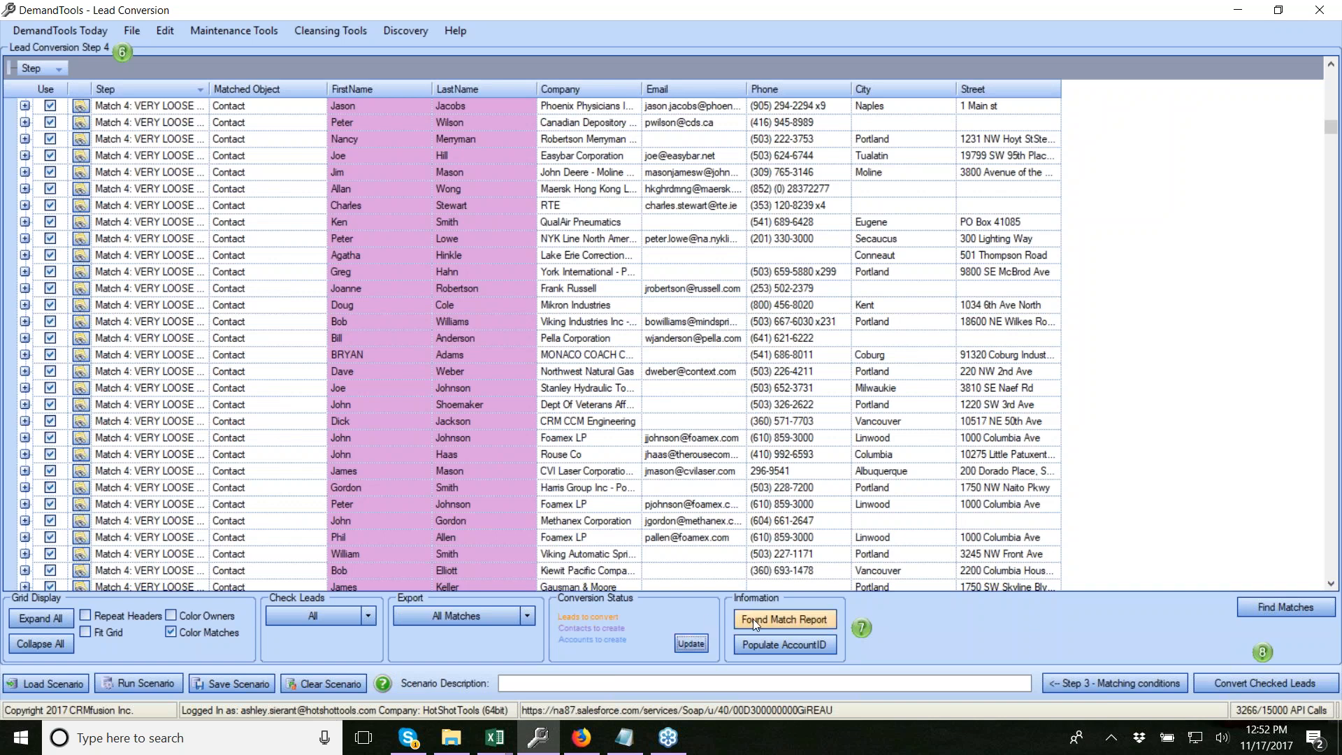
# Update the conversion status to 28,913 leads, 28,165 contacts and 13,935 accounts to create
pyautogui.click(690, 642)
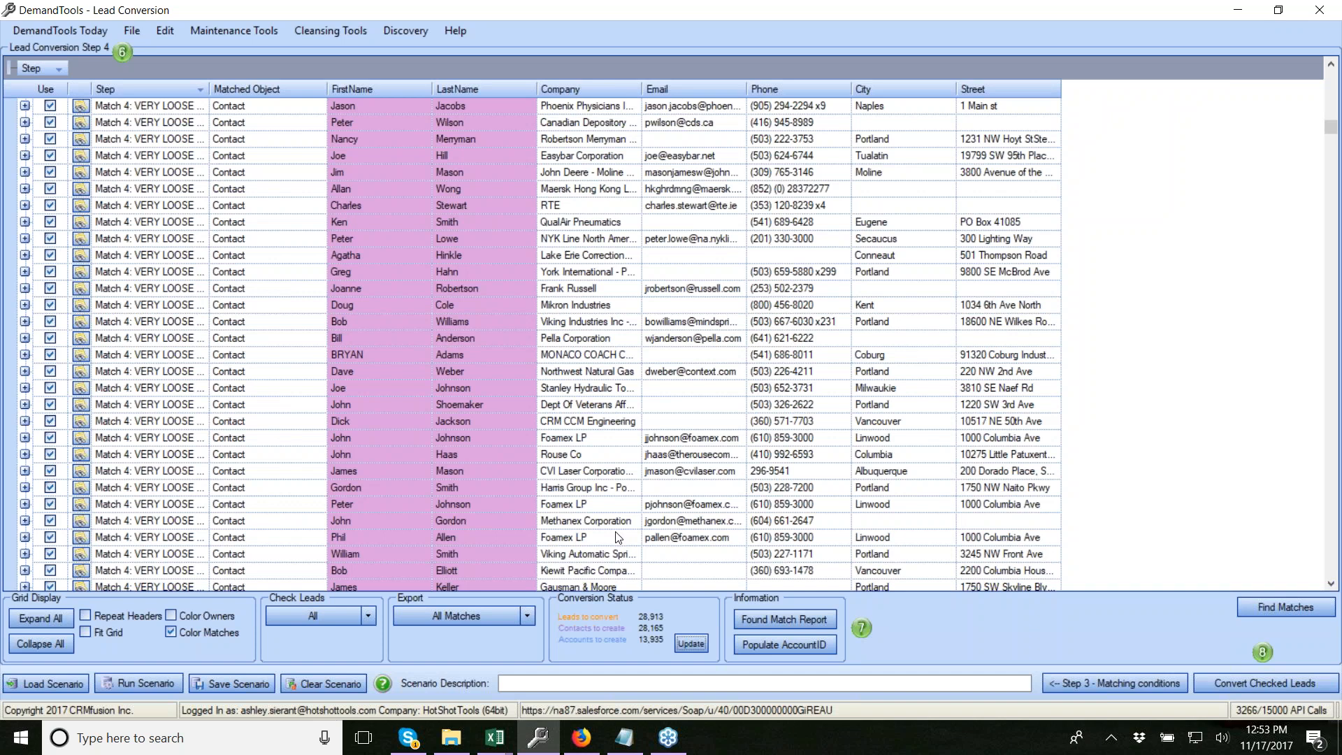
pyautogui.click(795, 615)
pyautogui.moveTo(94, 42); pyautogui.dragTo(608, 166)
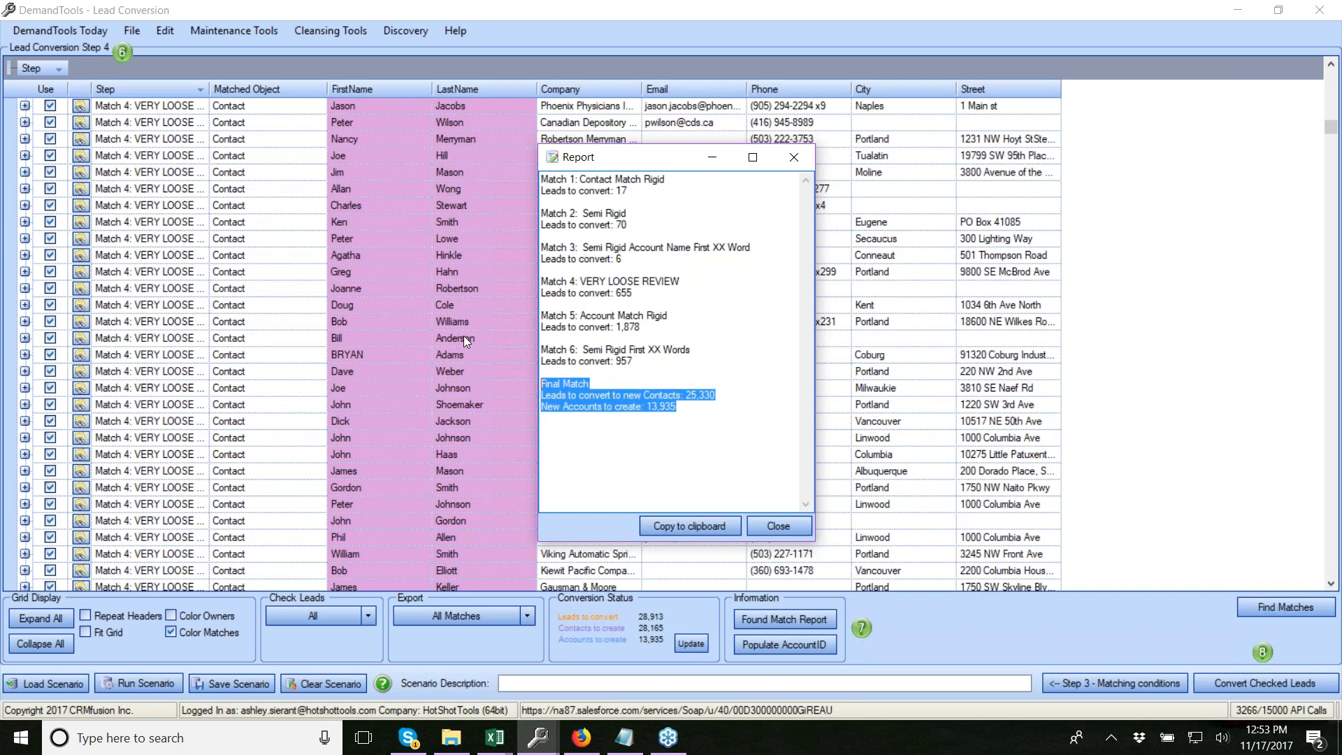
pyautogui.click(634, 344)
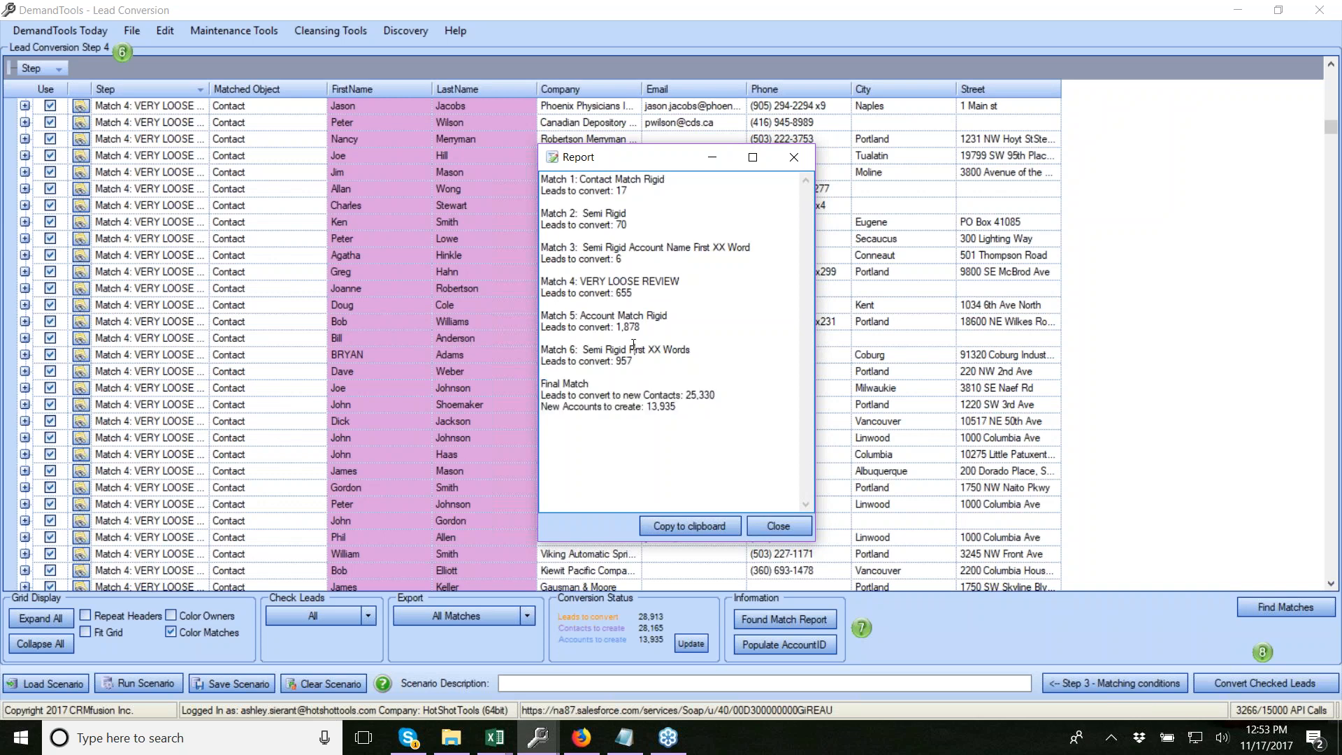
pyautogui.click(648, 308)
pyautogui.click(633, 258)
pyautogui.click(794, 156)
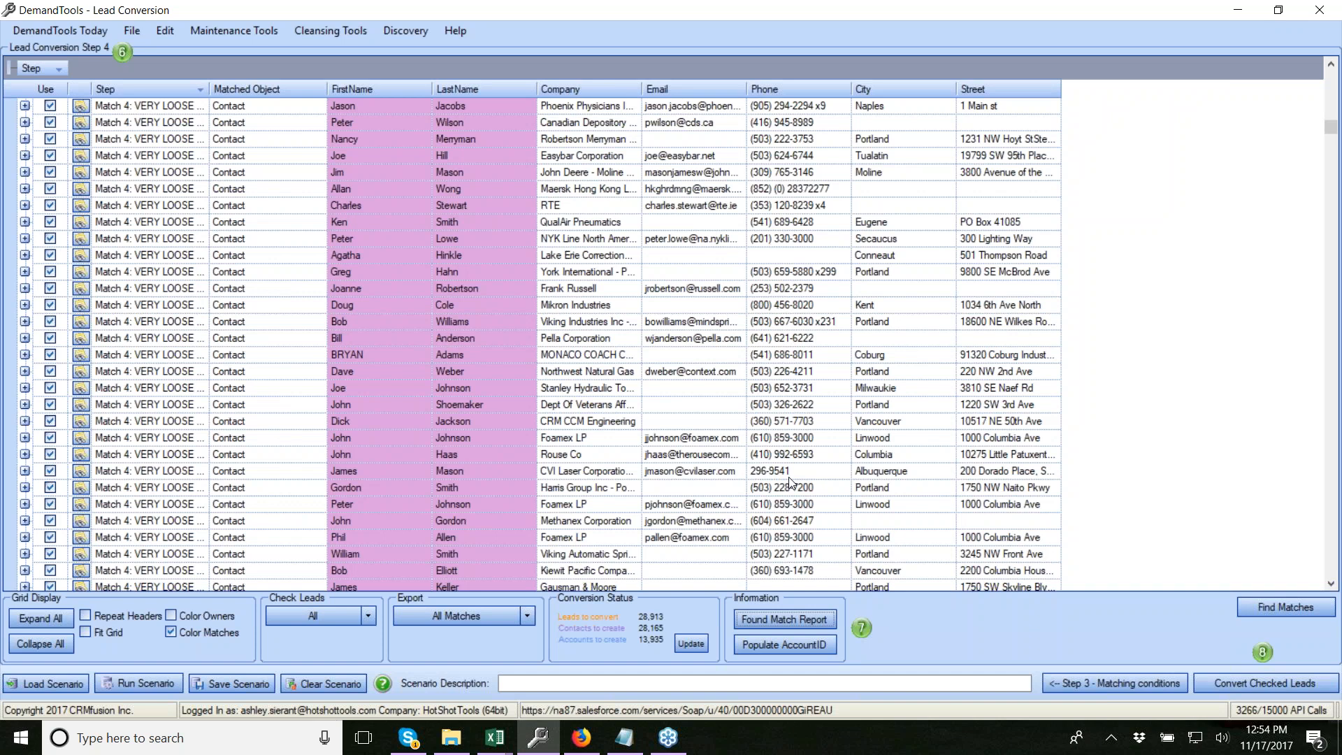
pyautogui.click(770, 644)
pyautogui.moveTo(176, 59); pyautogui.dragTo(515, 125)
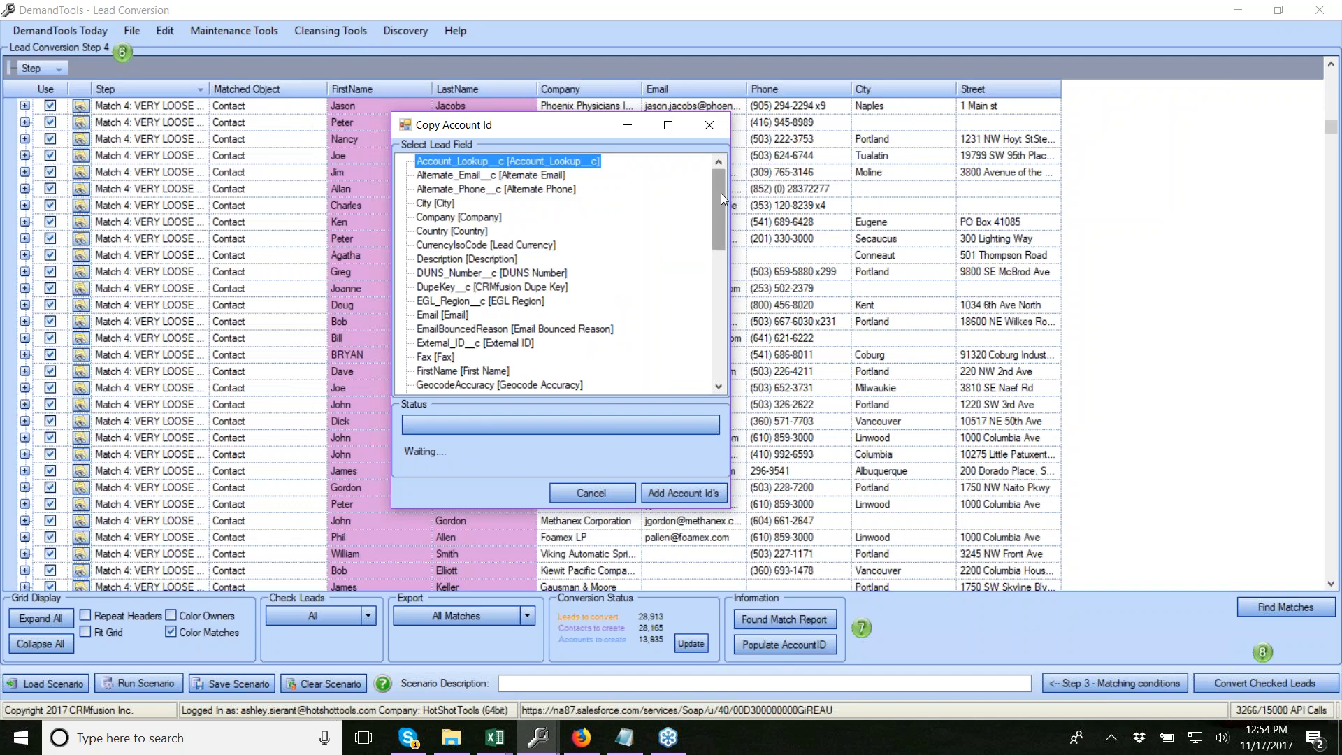
pyautogui.moveTo(723, 199); pyautogui.dragTo(723, 159)
pyautogui.click(707, 123)
# Uncheck one Match 5 account-match lead so it is excluded from conversion
pyautogui.click(874, 255)
pyautogui.scroll(4, 502, 334)
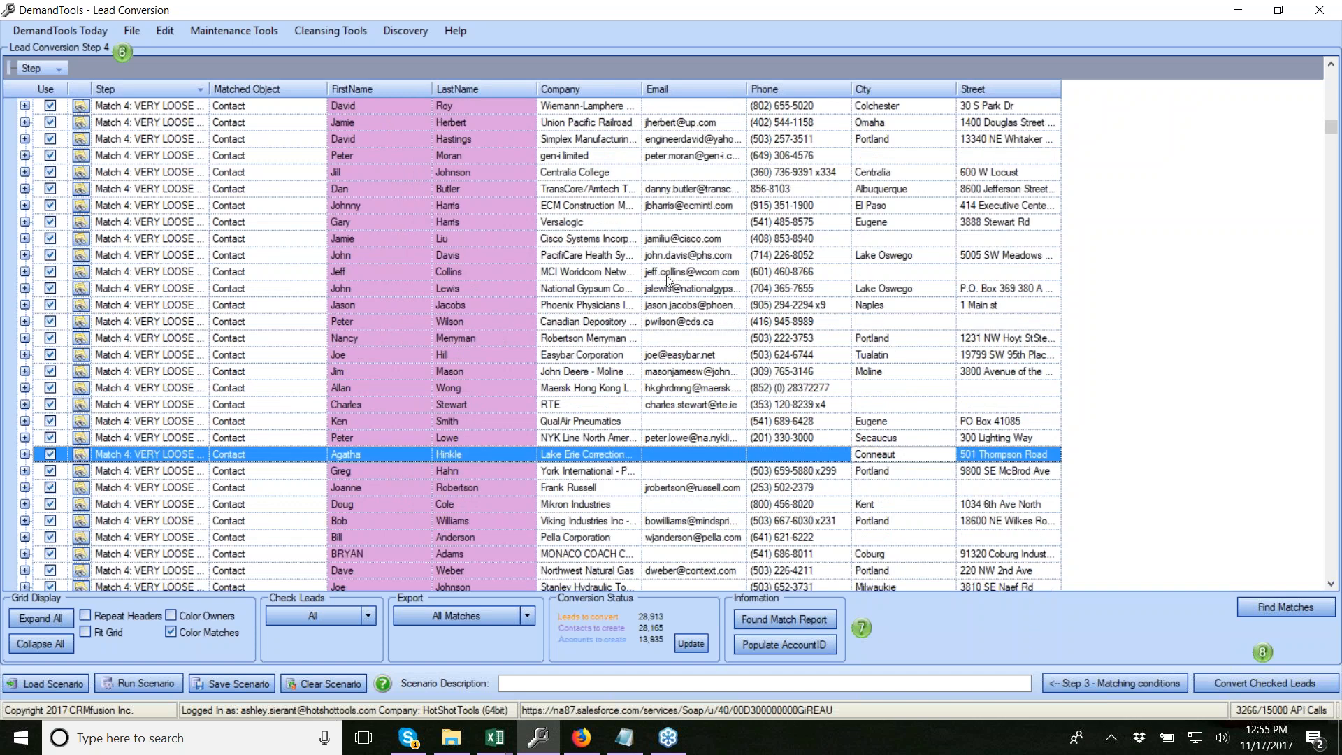
pyautogui.scroll(8, 589, 171)
pyautogui.scroll(10, 591, 171)
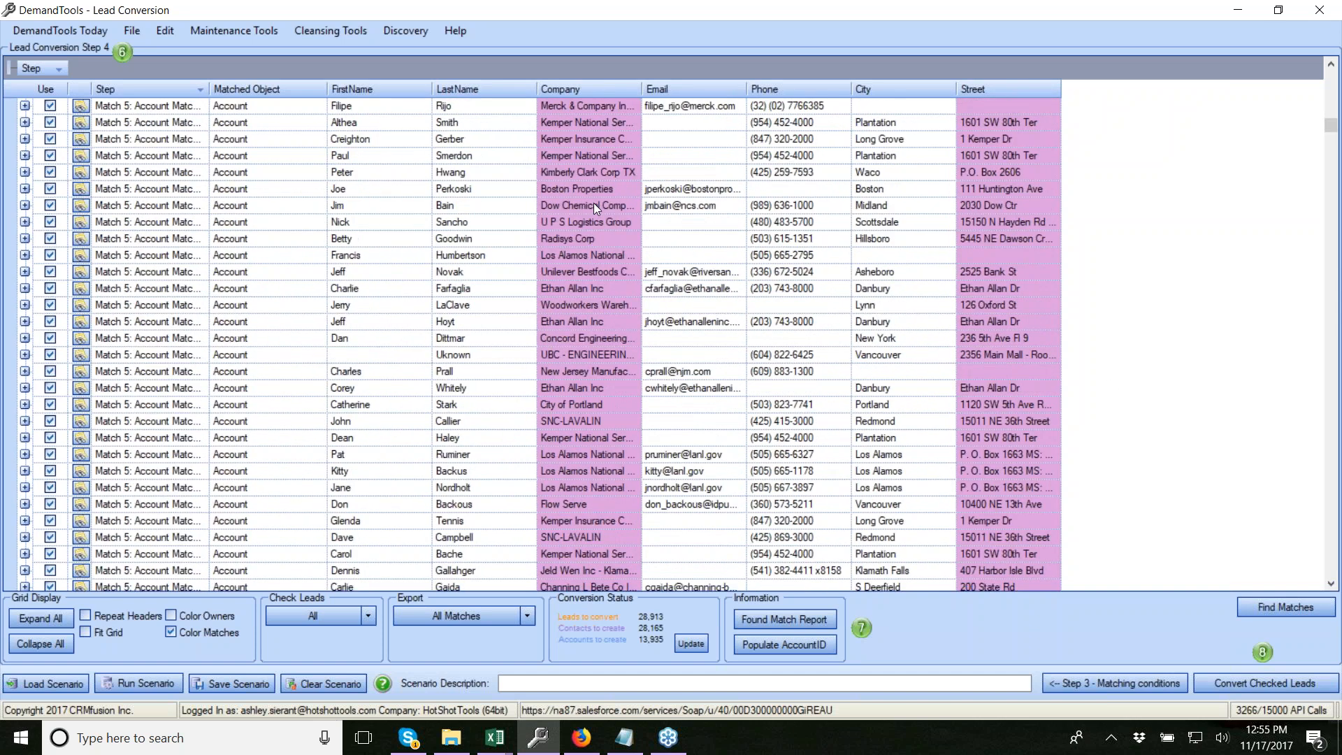
pyautogui.scroll(5, 233, 343)
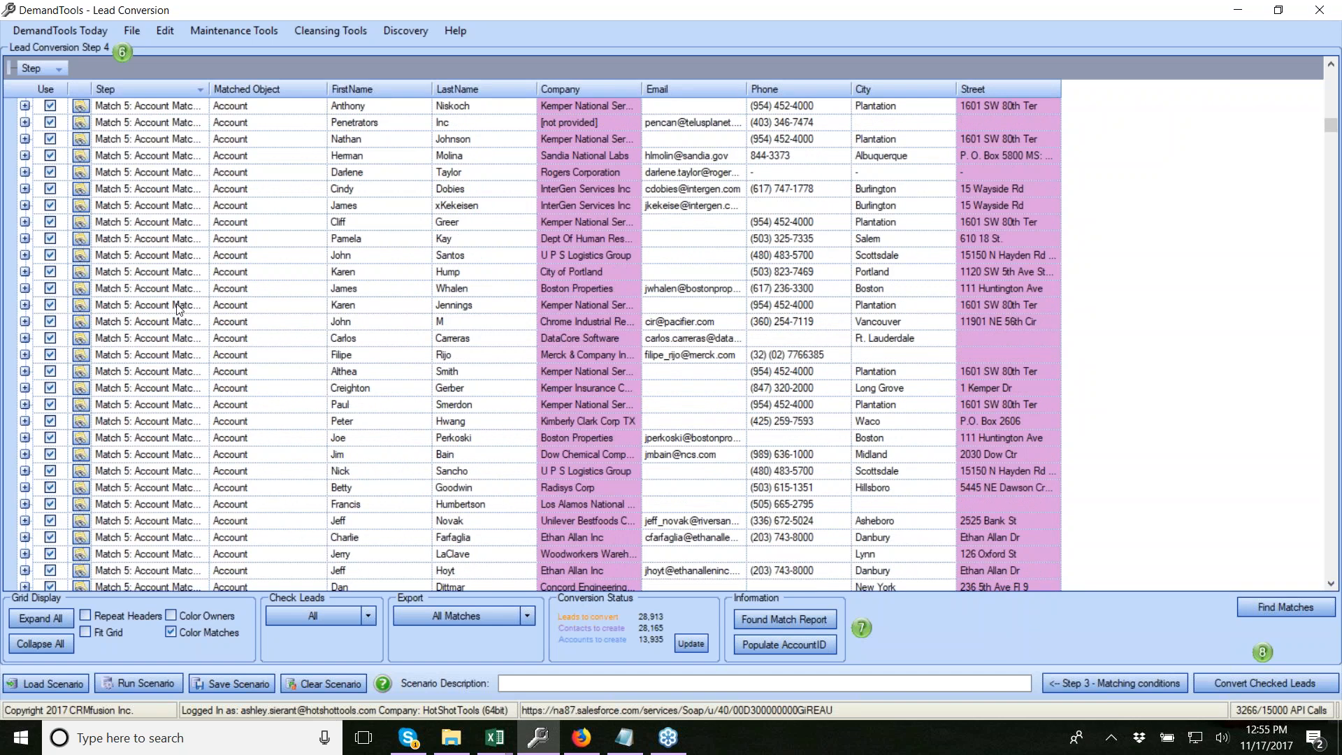
pyautogui.scroll(-5, 70, 227)
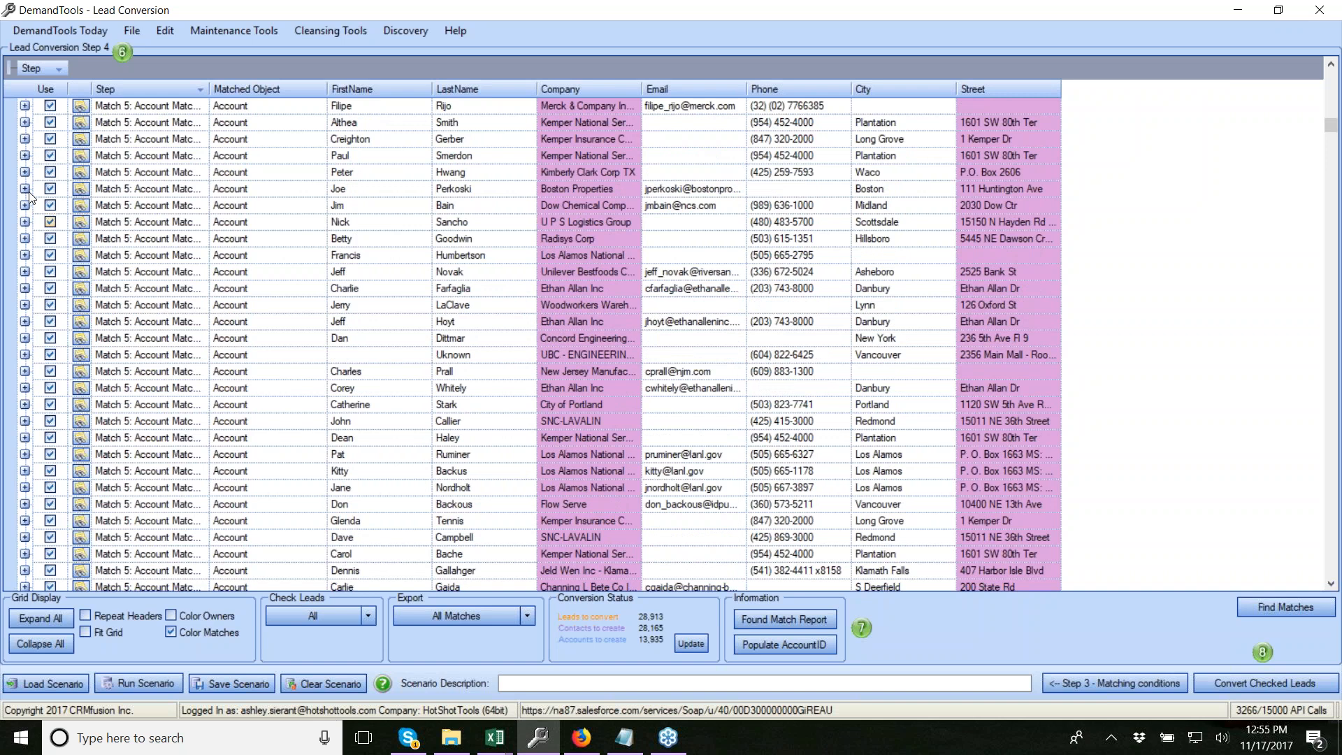
pyautogui.click(50, 222)
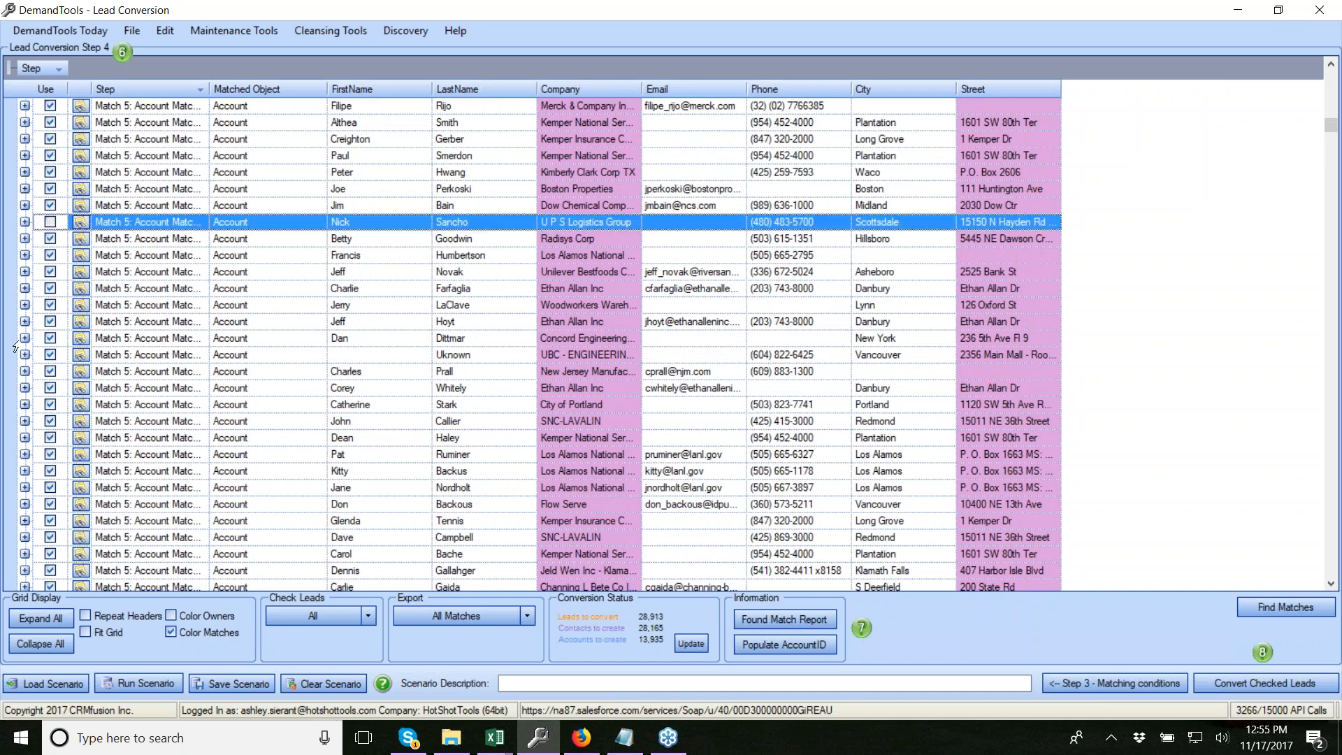
# Uncheck the first four Match 6 leads at the top of the grid
pyautogui.scroll(8, 112, 381)
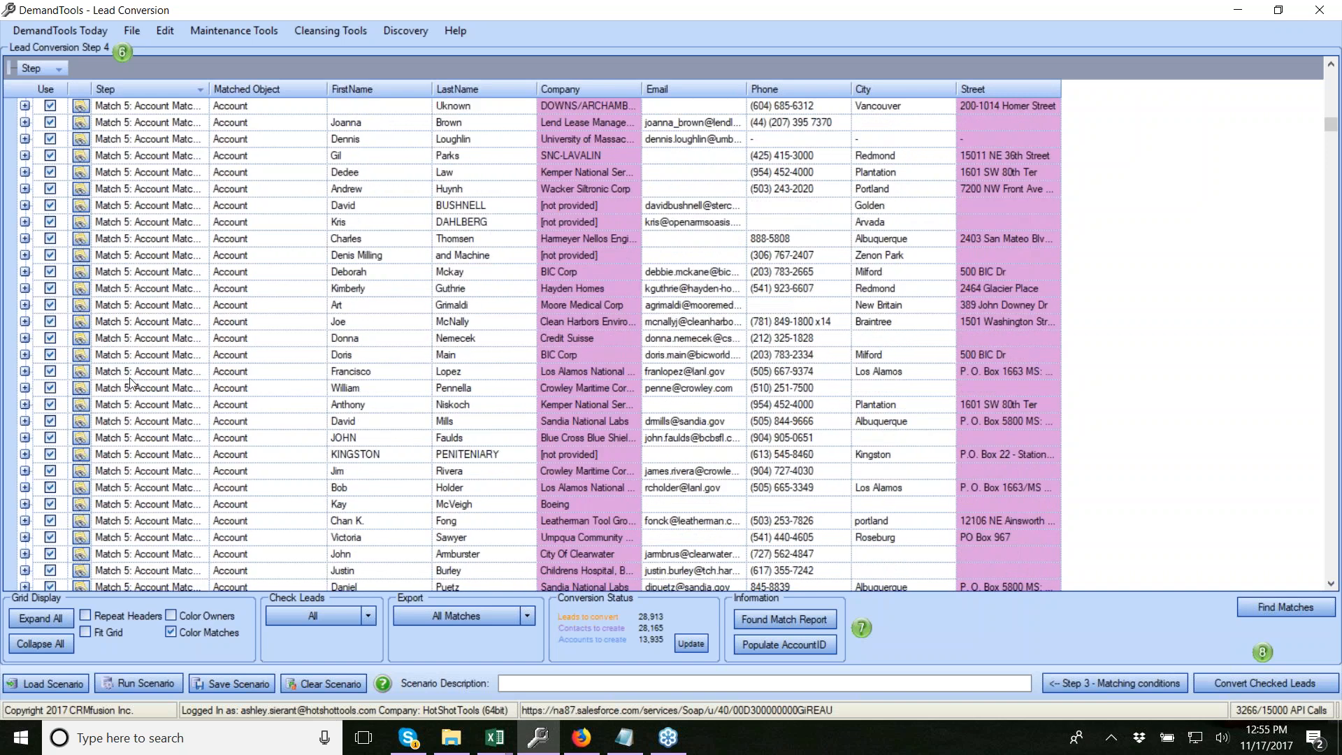
pyautogui.scroll(8, 112, 381)
pyautogui.moveTo(1329, 122); pyautogui.dragTo(1325, 58)
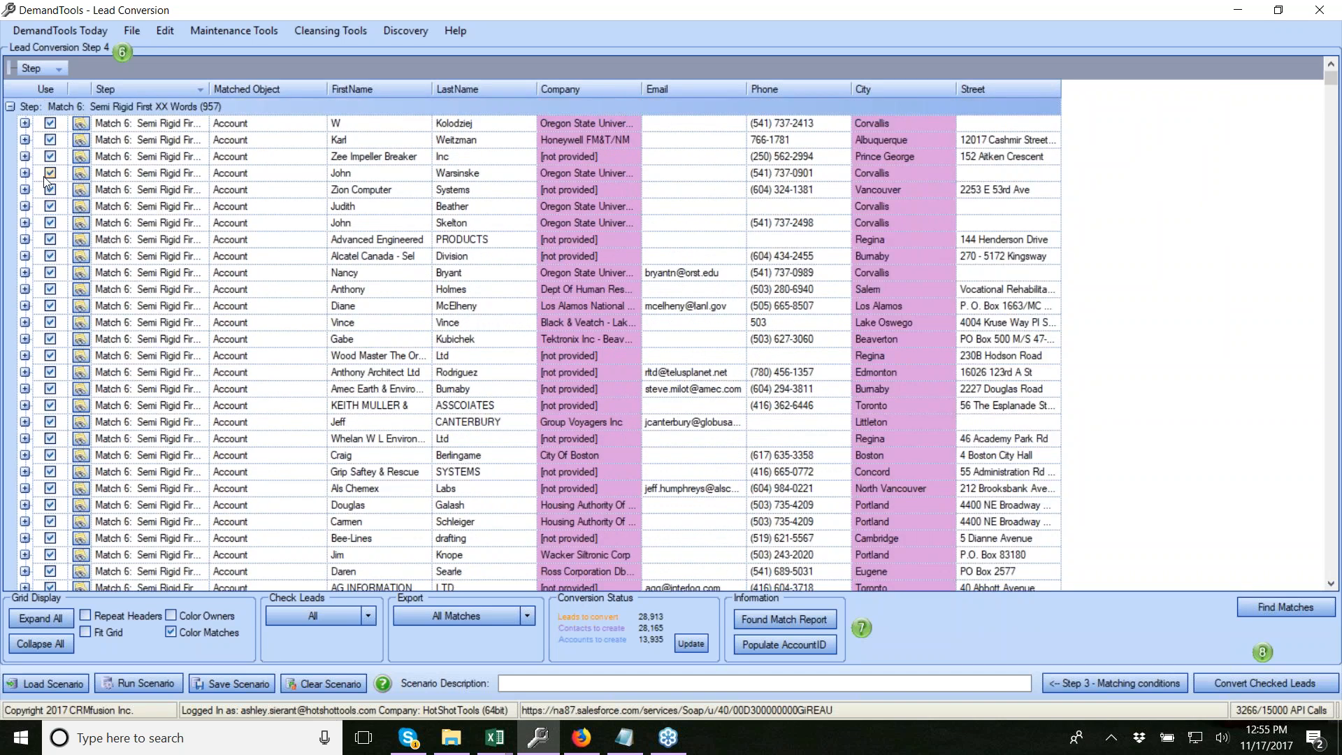
pyautogui.click(50, 124)
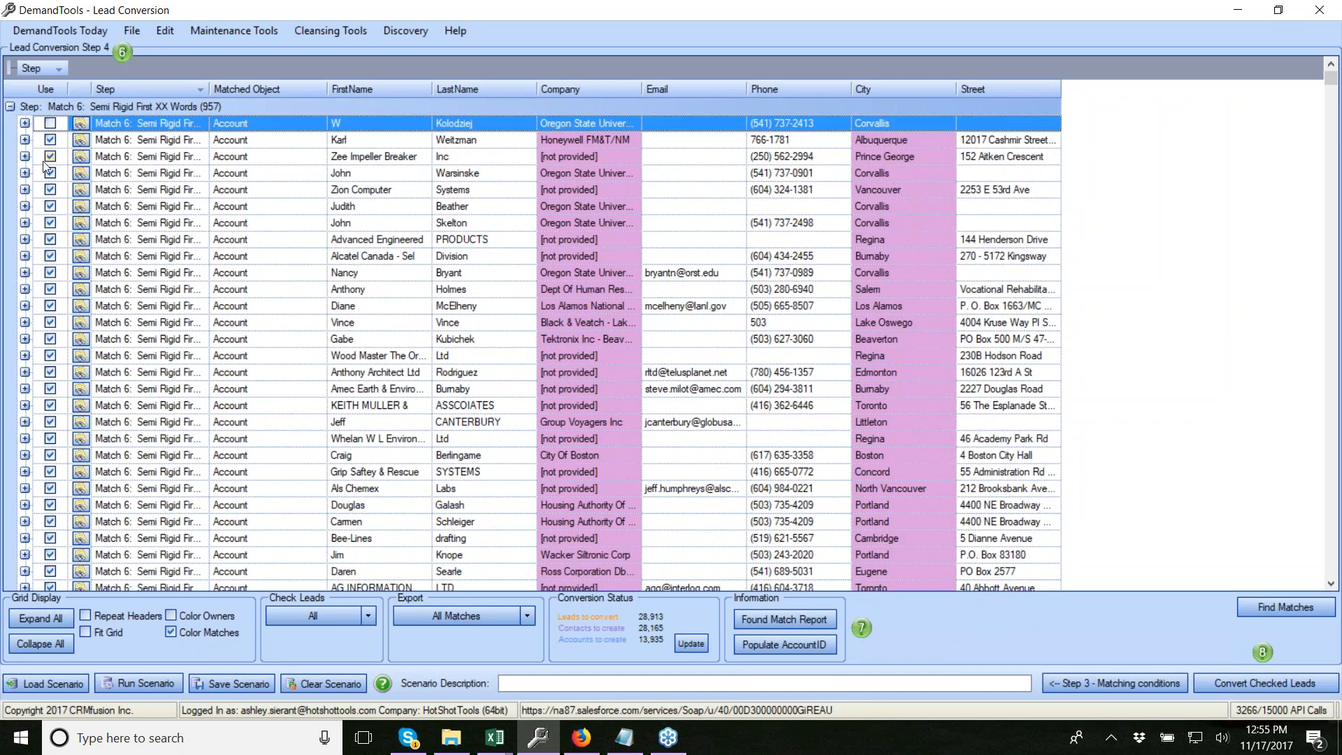
pyautogui.click(51, 140)
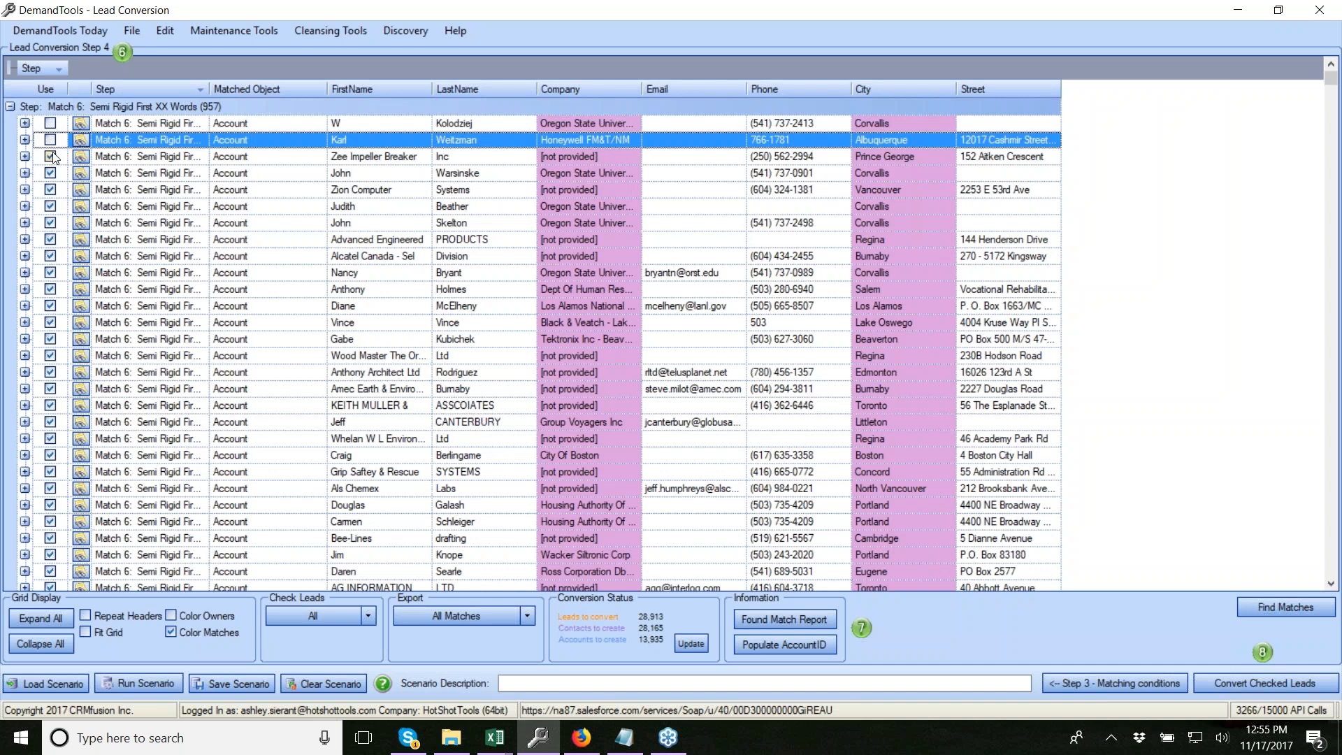
pyautogui.click(51, 157)
pyautogui.click(49, 174)
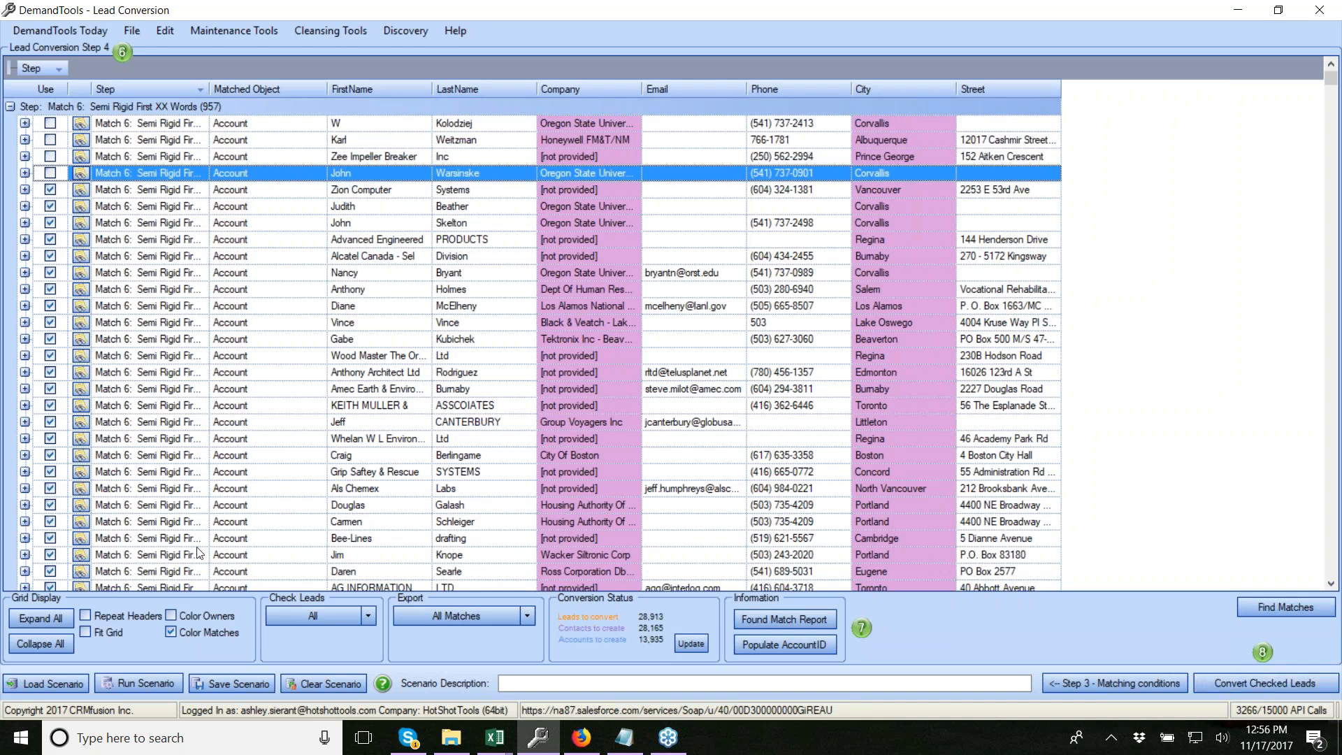
# Set Check Leads to None, then check the first five Match 6 leads, including Zee Impeller Breaker
pyautogui.click(368, 618)
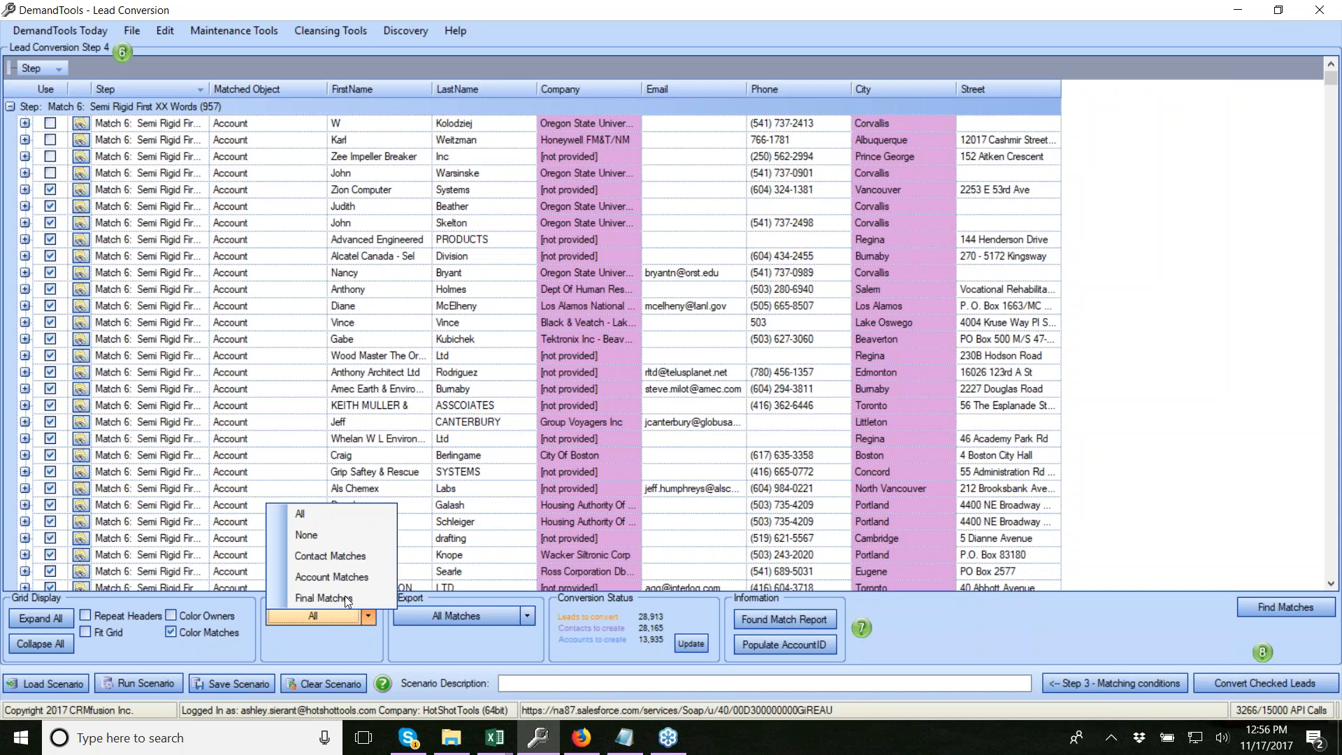
pyautogui.click(312, 539)
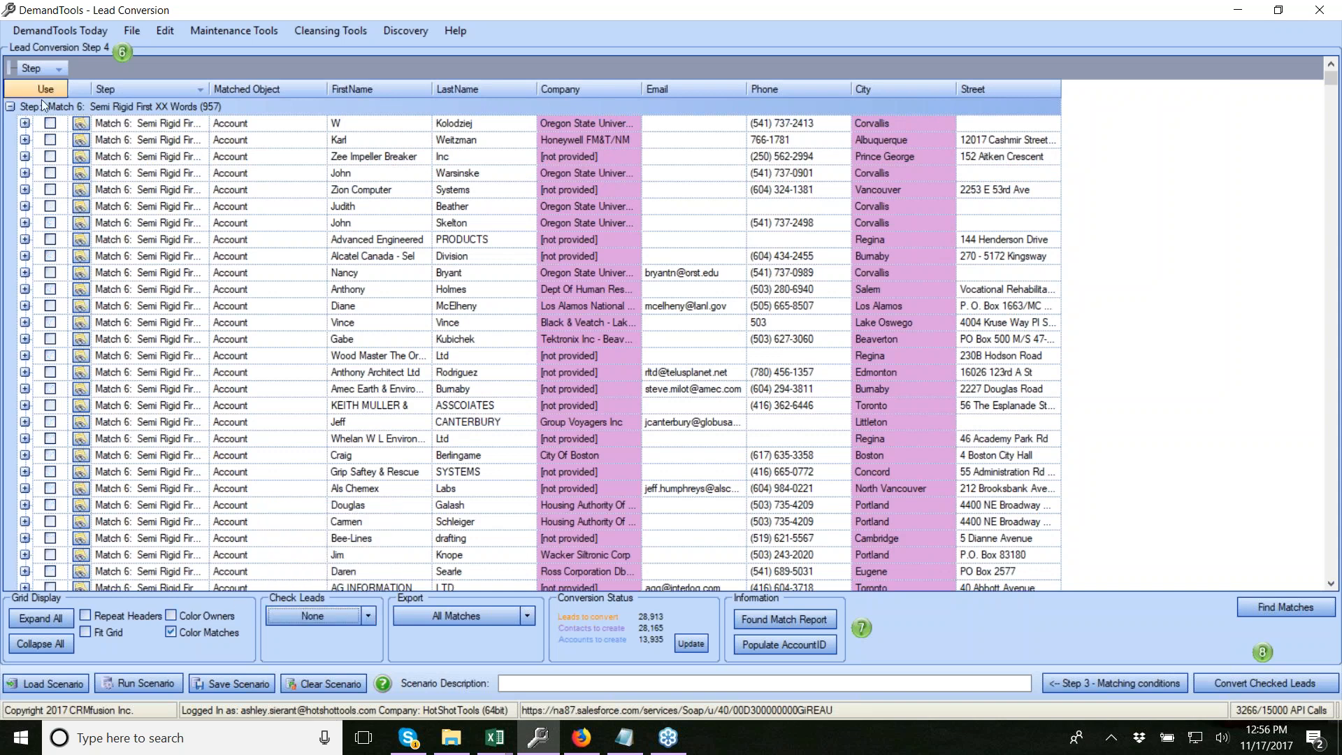
pyautogui.click(50, 123)
pyautogui.click(49, 140)
pyautogui.click(50, 156)
pyautogui.click(50, 189)
pyautogui.click(49, 173)
# Scroll the grid down to the Match 5 account matches
pyautogui.scroll(-15, 137, 357)
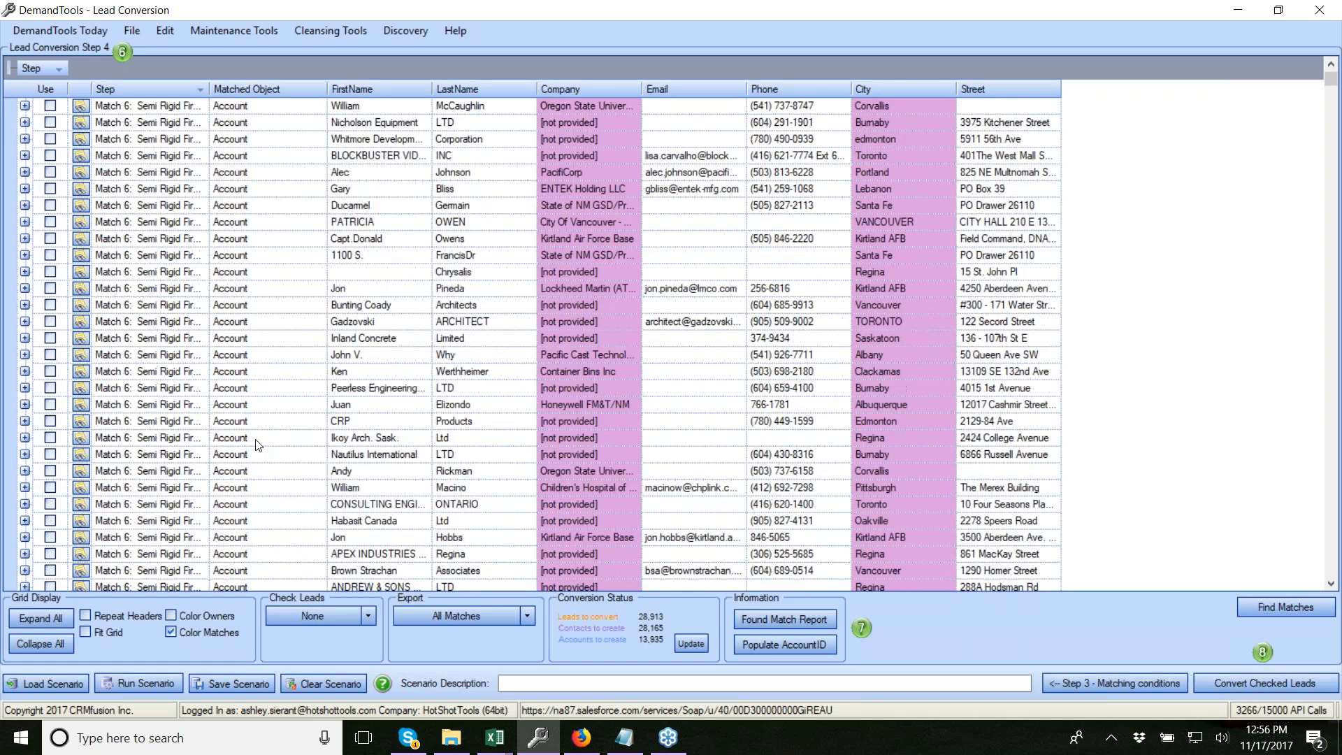
pyautogui.scroll(-10, 242, 464)
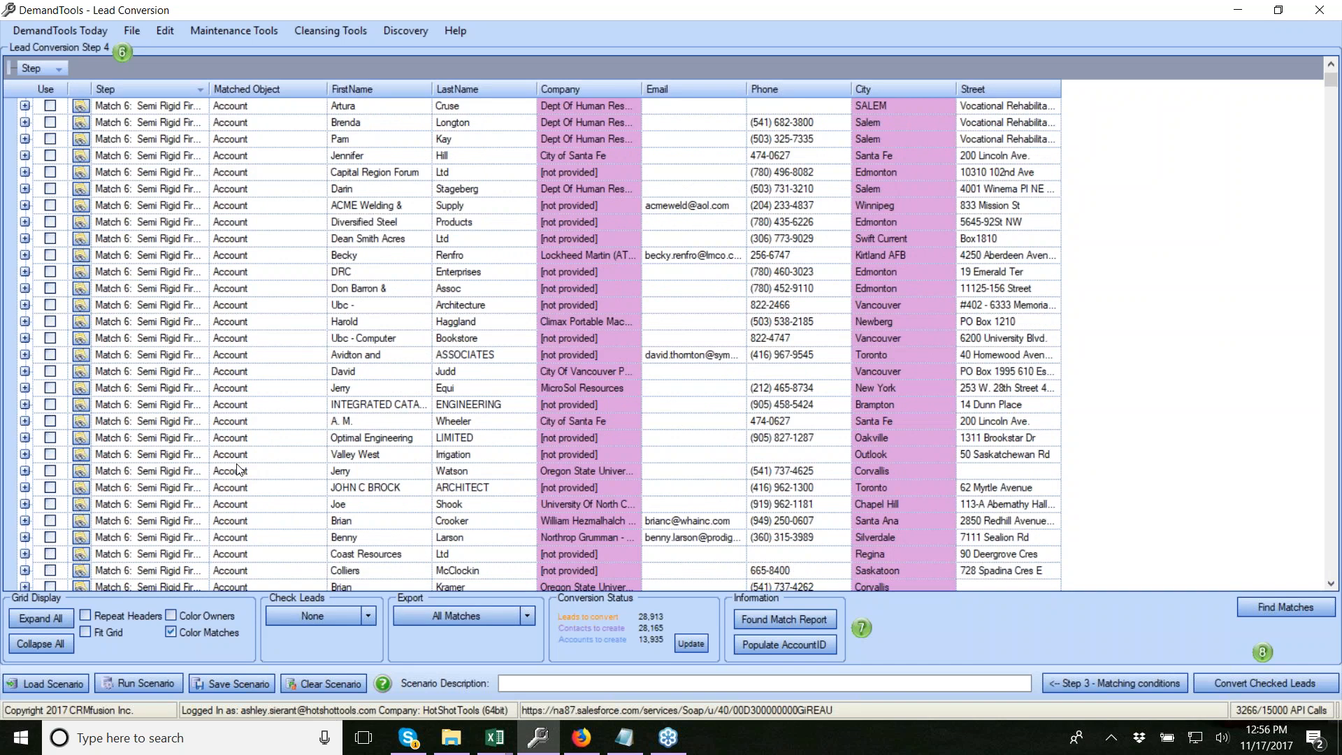
pyautogui.scroll(-4, 215, 300)
pyautogui.scroll(4, 215, 299)
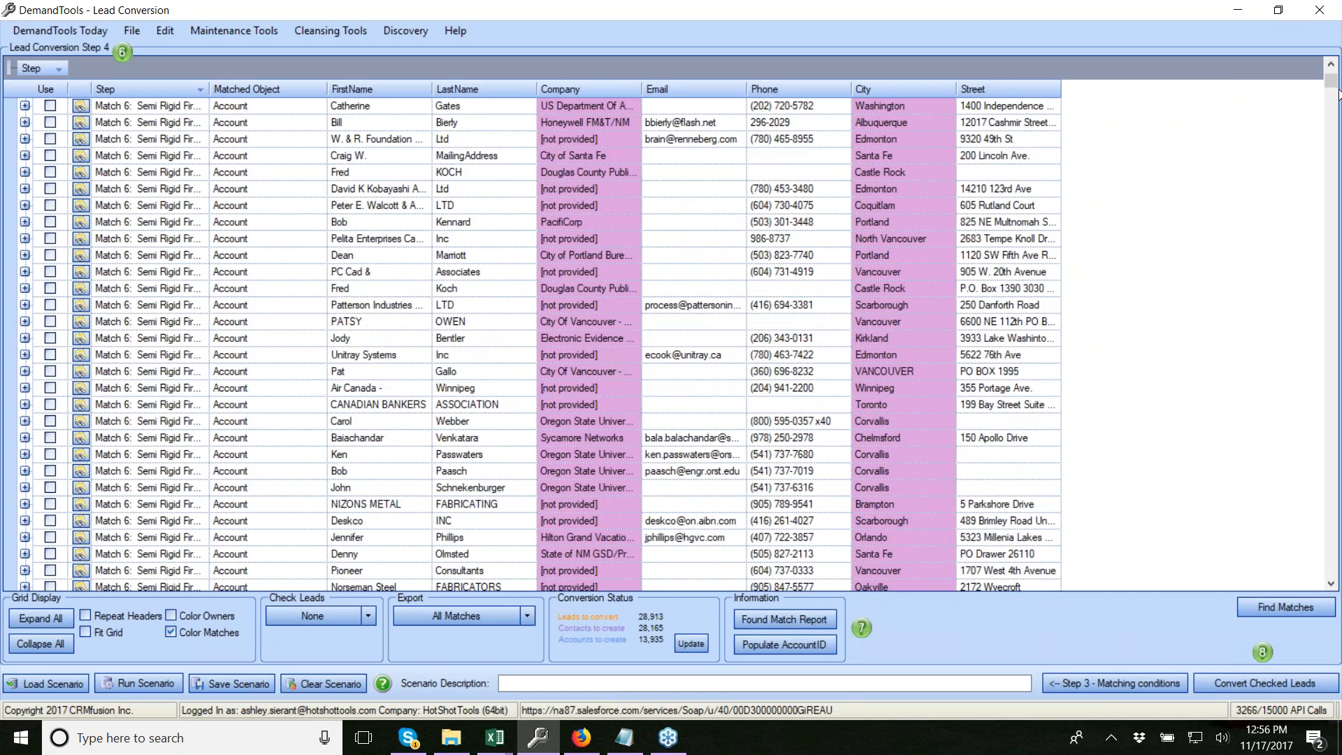
pyautogui.moveTo(1331, 89); pyautogui.dragTo(1295, 137)
# Check the expanded Match 4 contact lead and confirm moving it to Final Match
pyautogui.click(25, 205)
pyautogui.rightClick(236, 205)
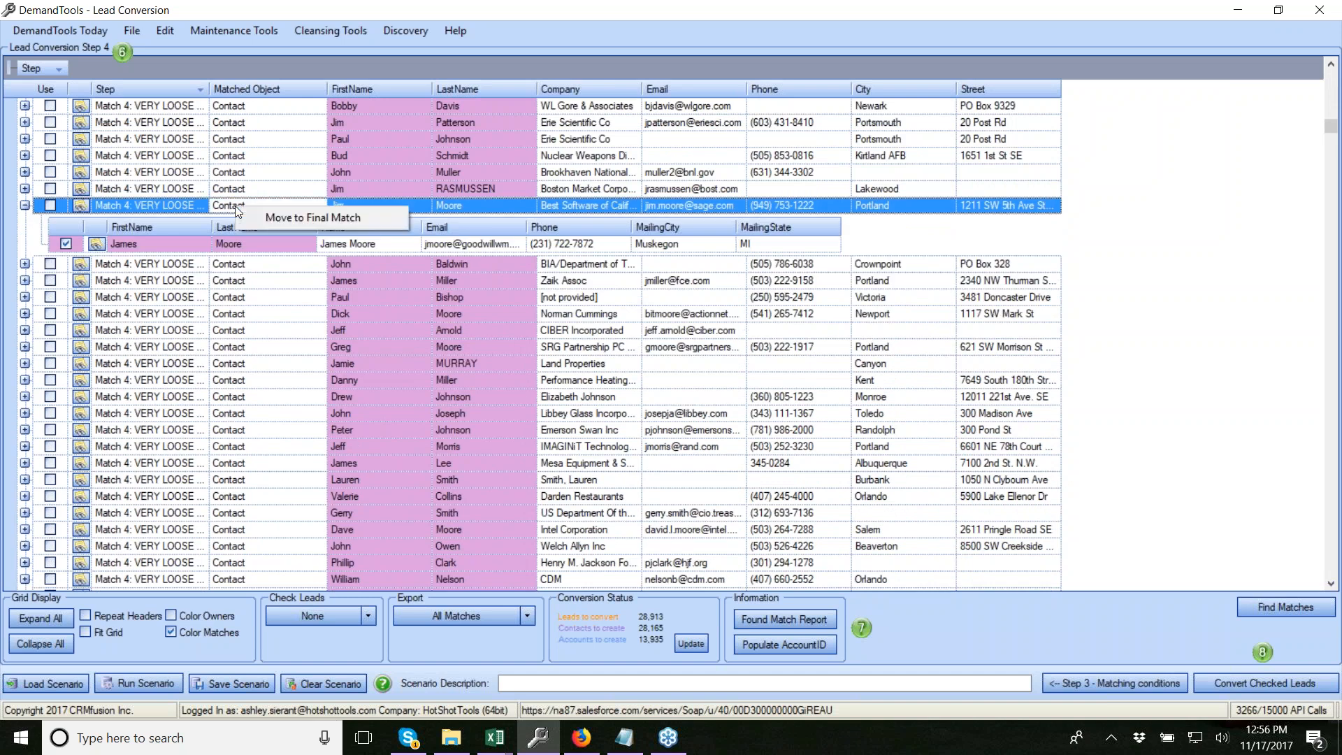
pyautogui.click(178, 213)
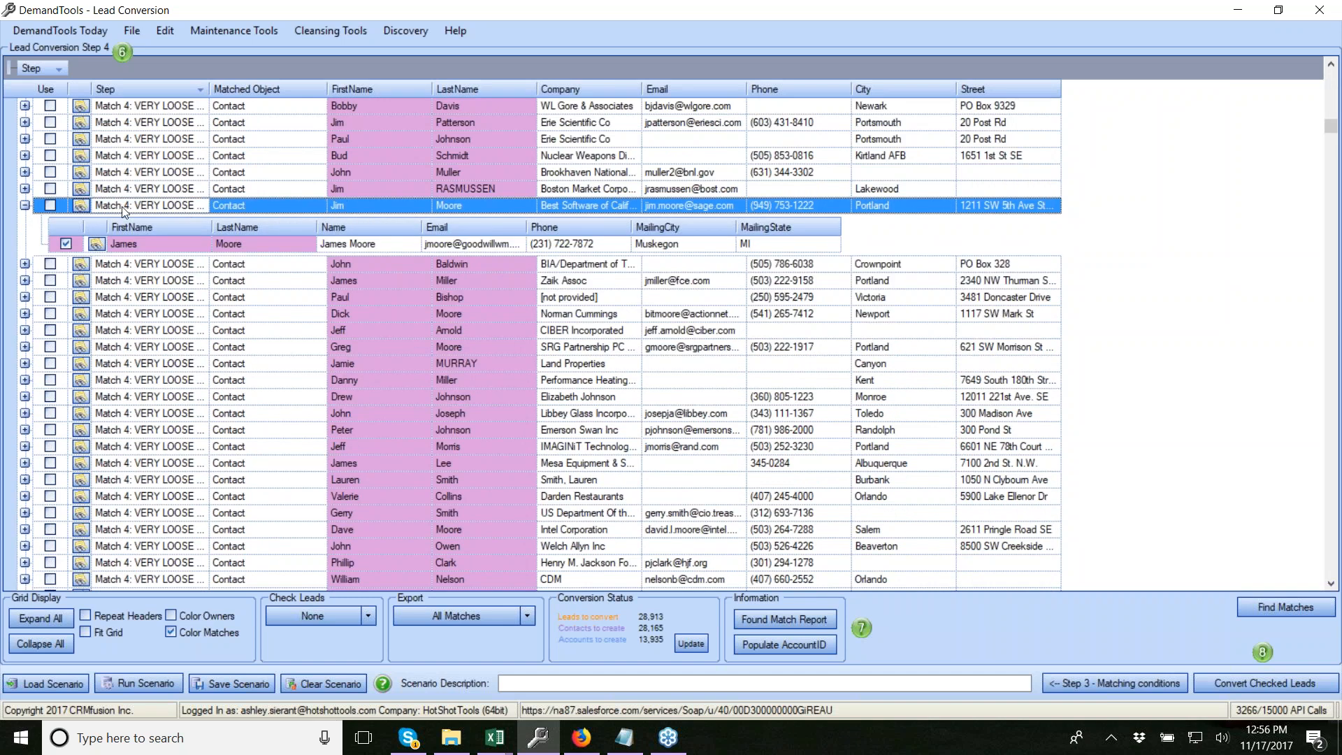
pyautogui.click(49, 205)
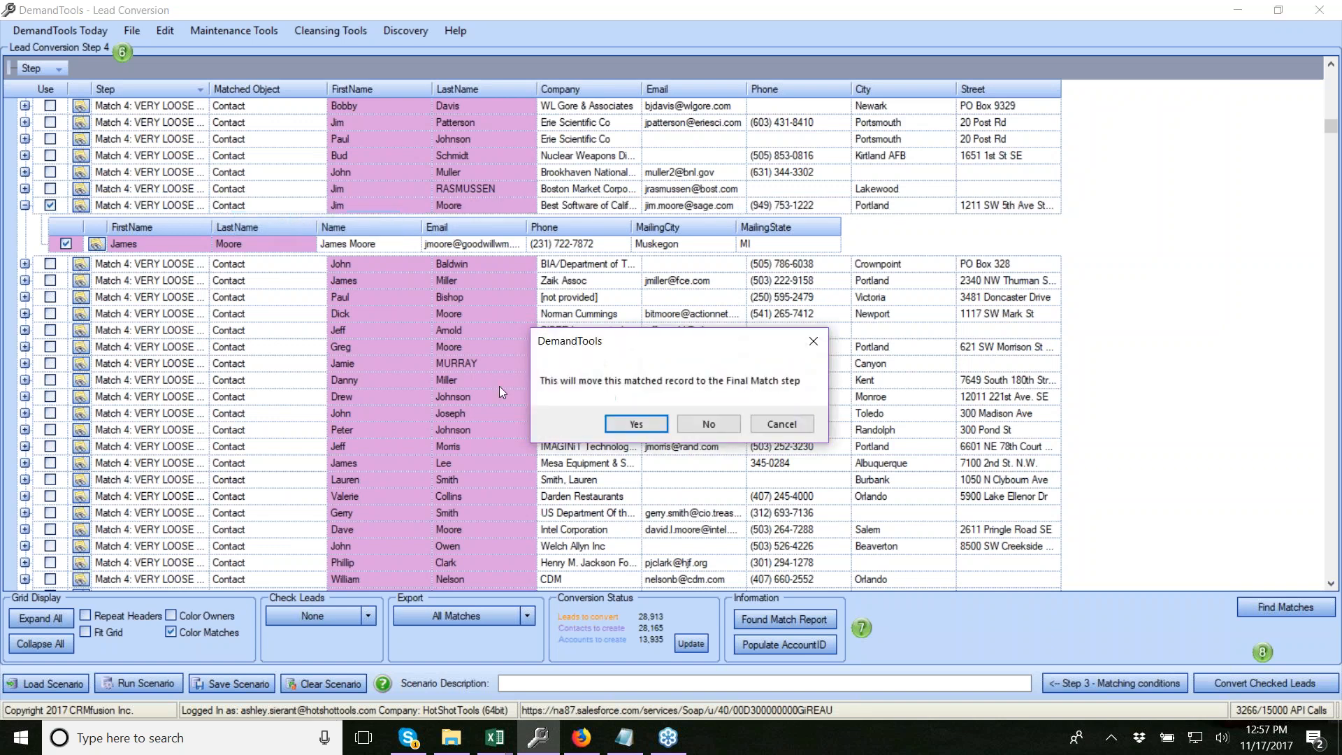
pyautogui.click(637, 424)
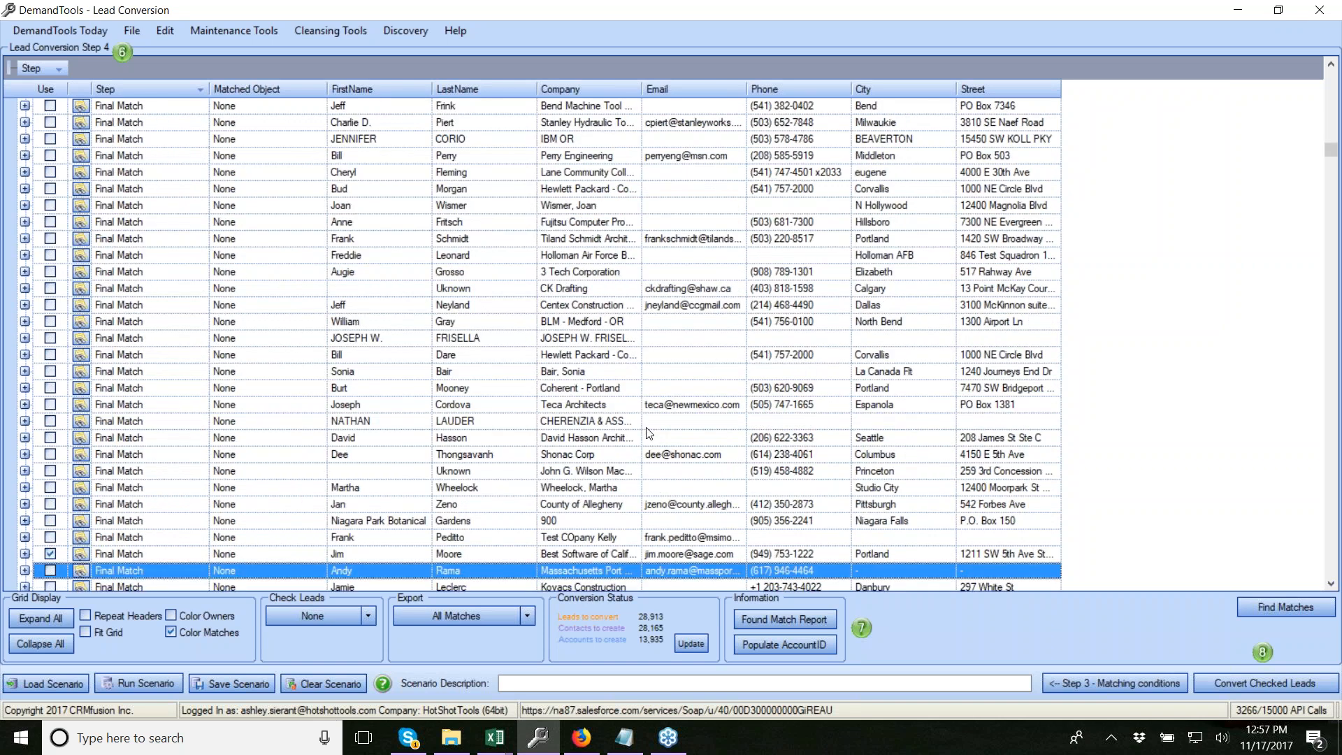
# Check three Final Match leads for conversion
pyautogui.click(425, 292)
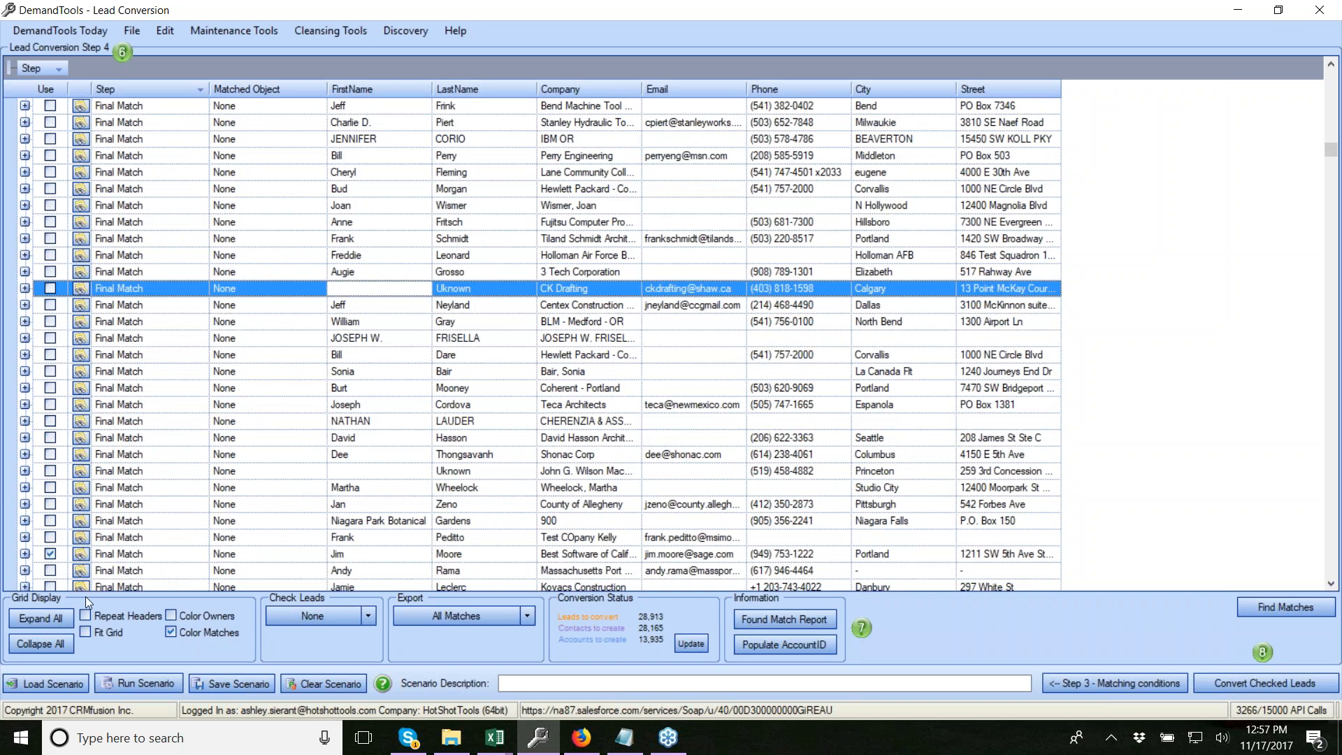
pyautogui.click(328, 618)
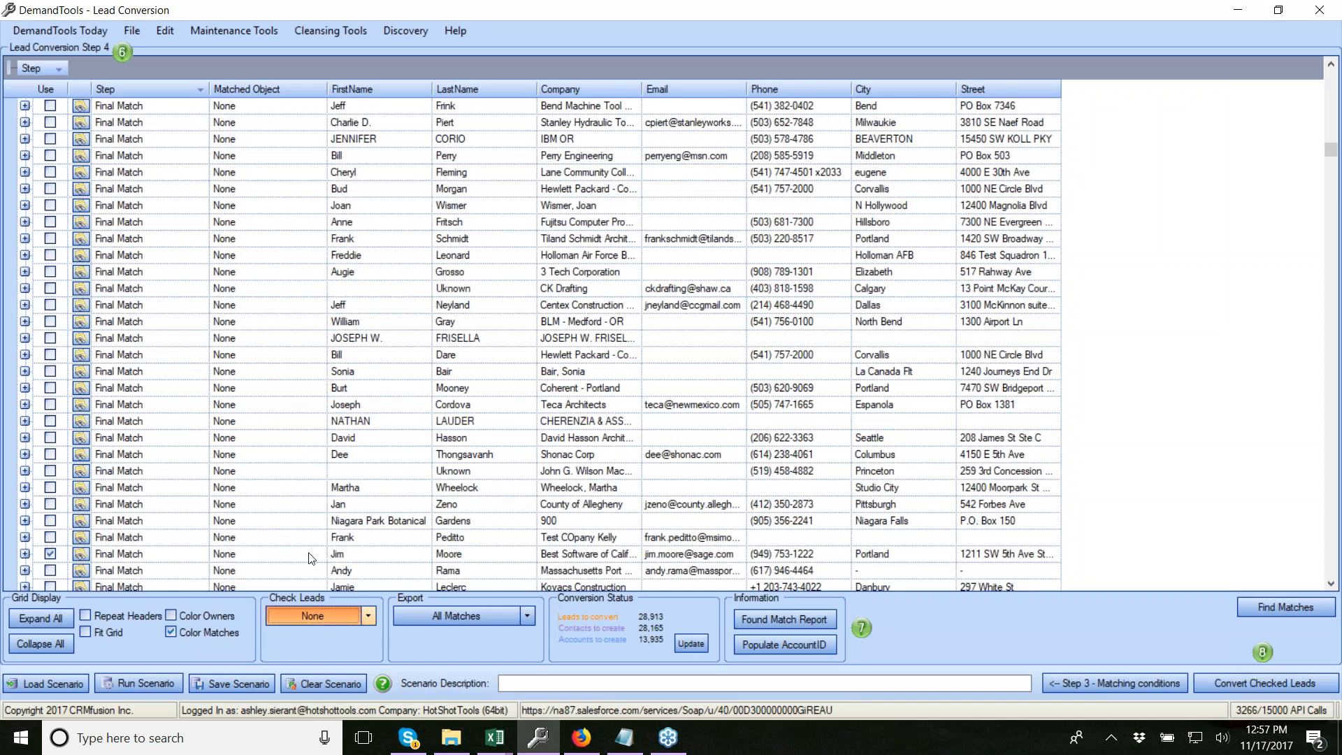
pyautogui.scroll(-6, 79, 551)
pyautogui.click(50, 487)
pyautogui.click(50, 504)
pyautogui.click(50, 521)
# Check four Match 5 account-match leads for conversion
pyautogui.scroll(12, 81, 344)
pyautogui.scroll(5, 78, 340)
pyautogui.moveTo(1331, 149); pyautogui.dragTo(1333, 110)
pyautogui.click(51, 138)
pyautogui.click(51, 156)
pyautogui.click(50, 188)
pyautogui.click(50, 172)
# Check the first three Match 6 leads, including Zee Impeller Breaker
pyautogui.moveTo(1331, 111); pyautogui.dragTo(1330, 64)
pyautogui.click(50, 124)
pyautogui.click(50, 139)
pyautogui.click(50, 156)
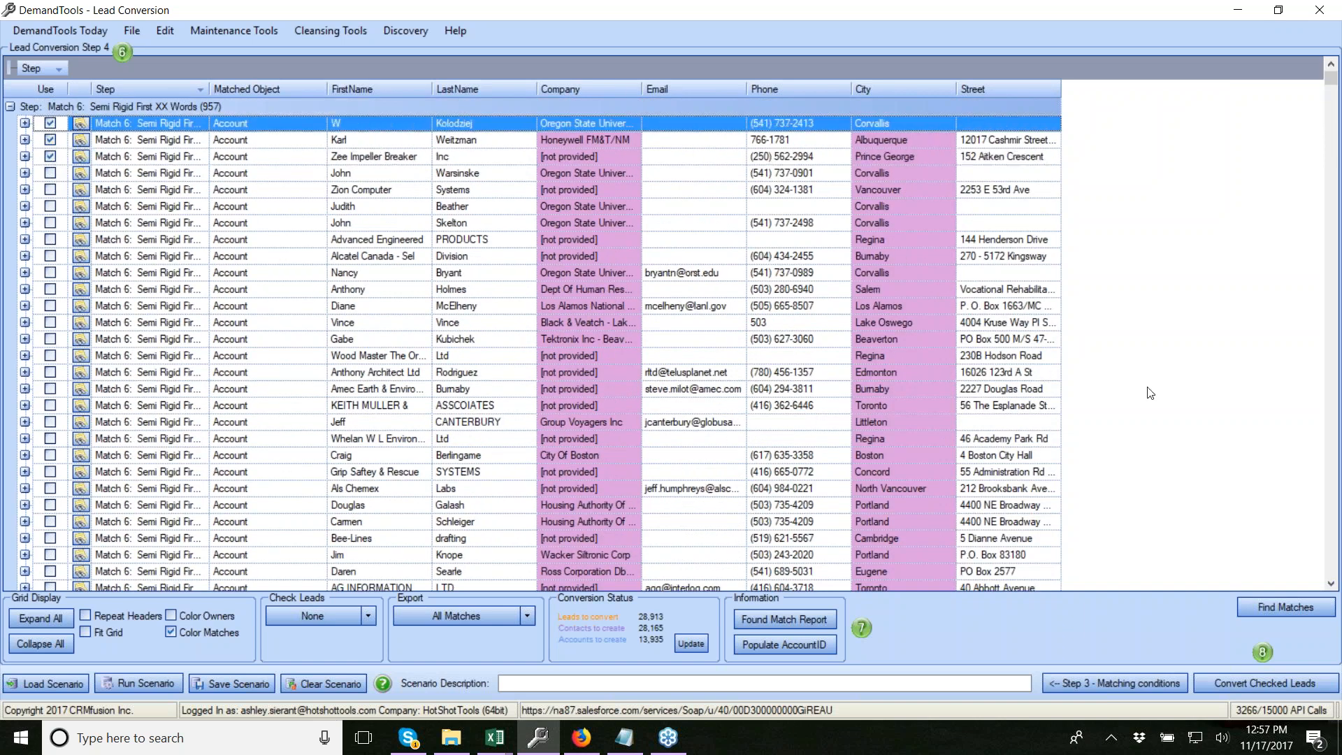
# Convert the 11 checked leads and confirm, finishing with 0 errors
pyautogui.click(1244, 684)
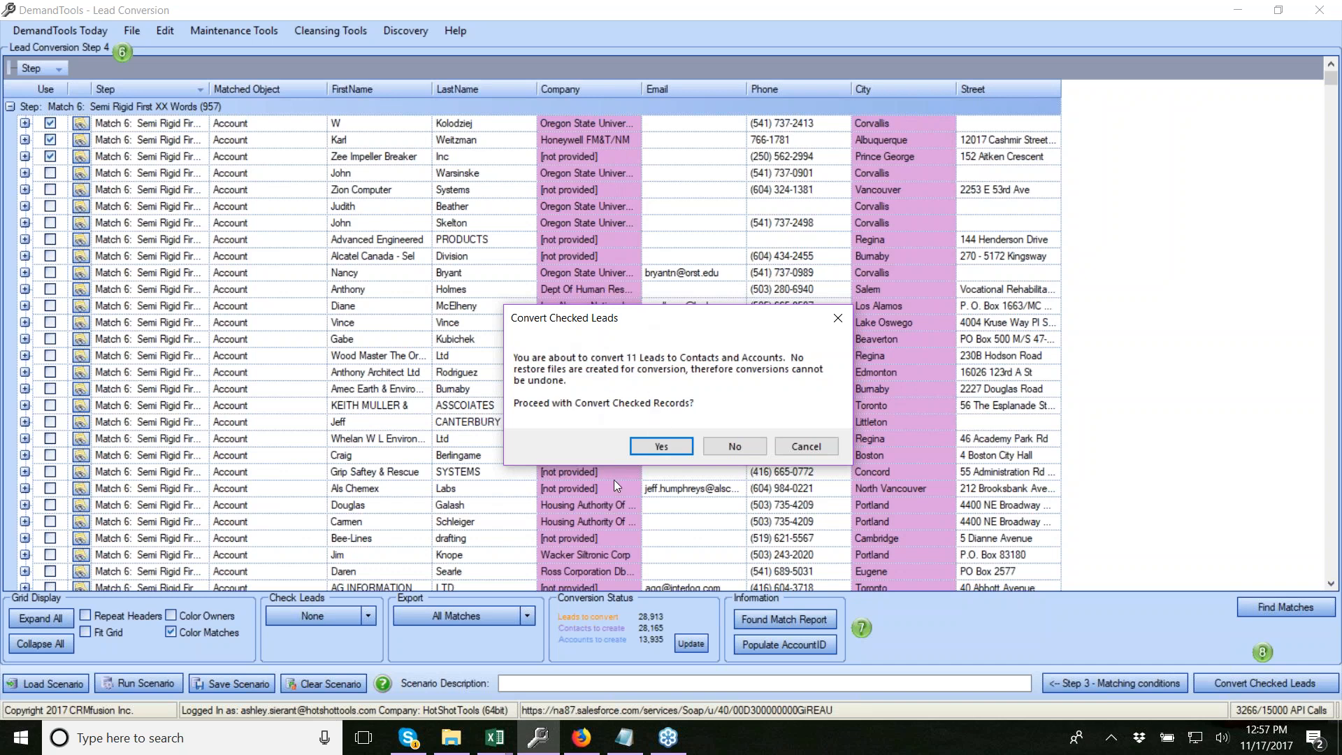
pyautogui.click(661, 447)
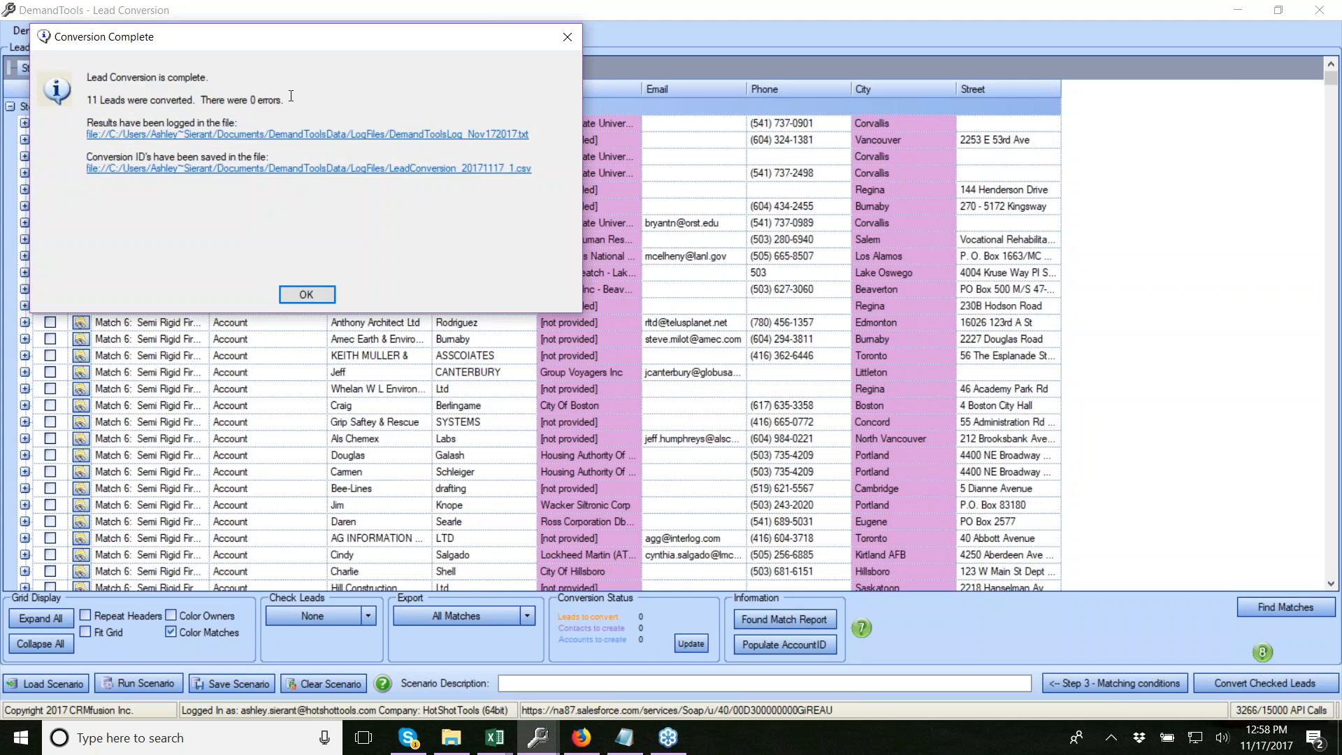
pyautogui.click(166, 134)
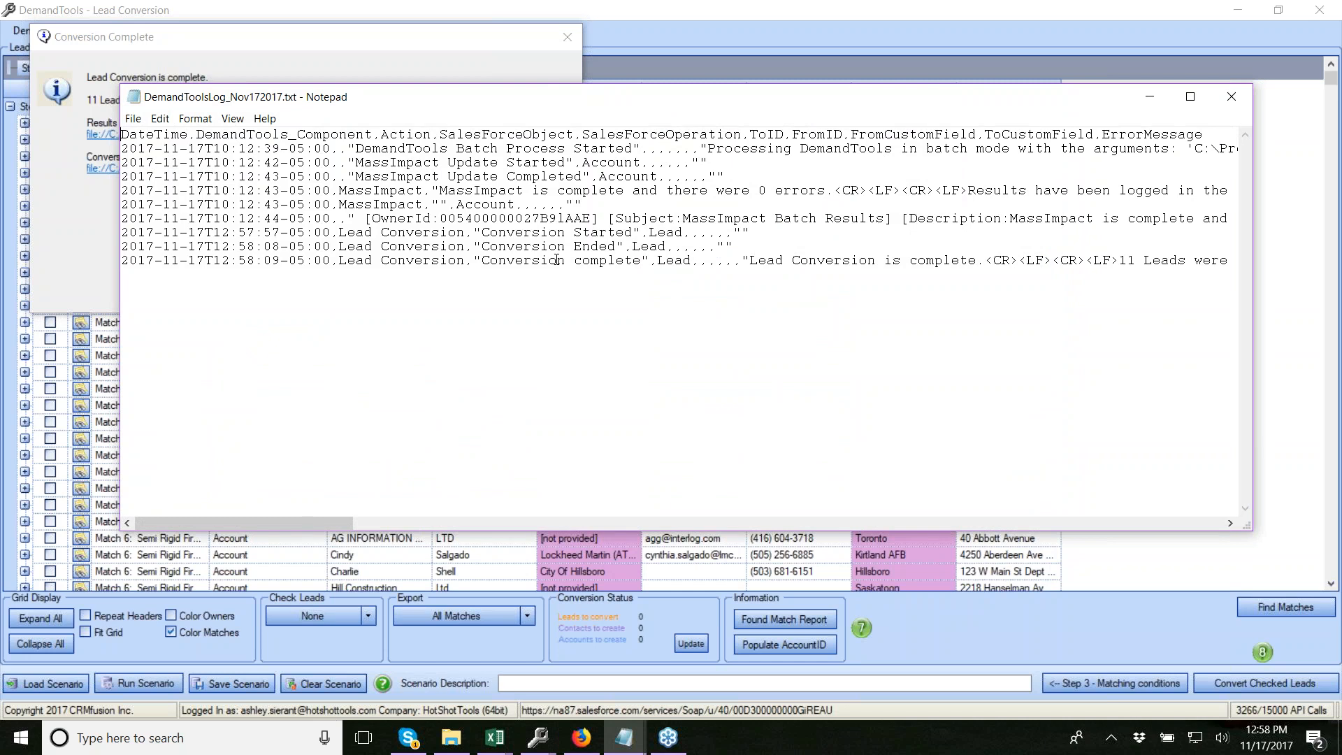
pyautogui.click(1232, 96)
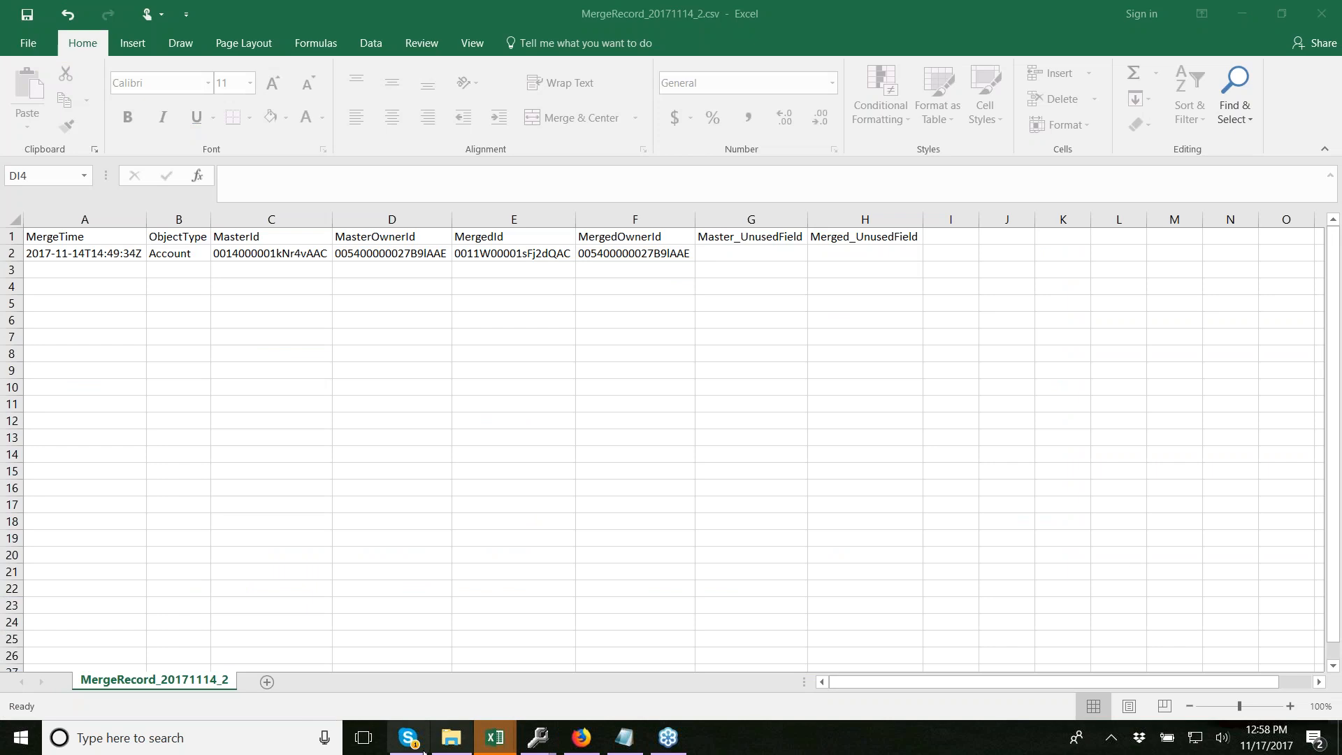
# Switch to Excel and preview its open workbooks, leaving MergeRecord_20171114_2 showing
pyautogui.moveTo(503, 734)
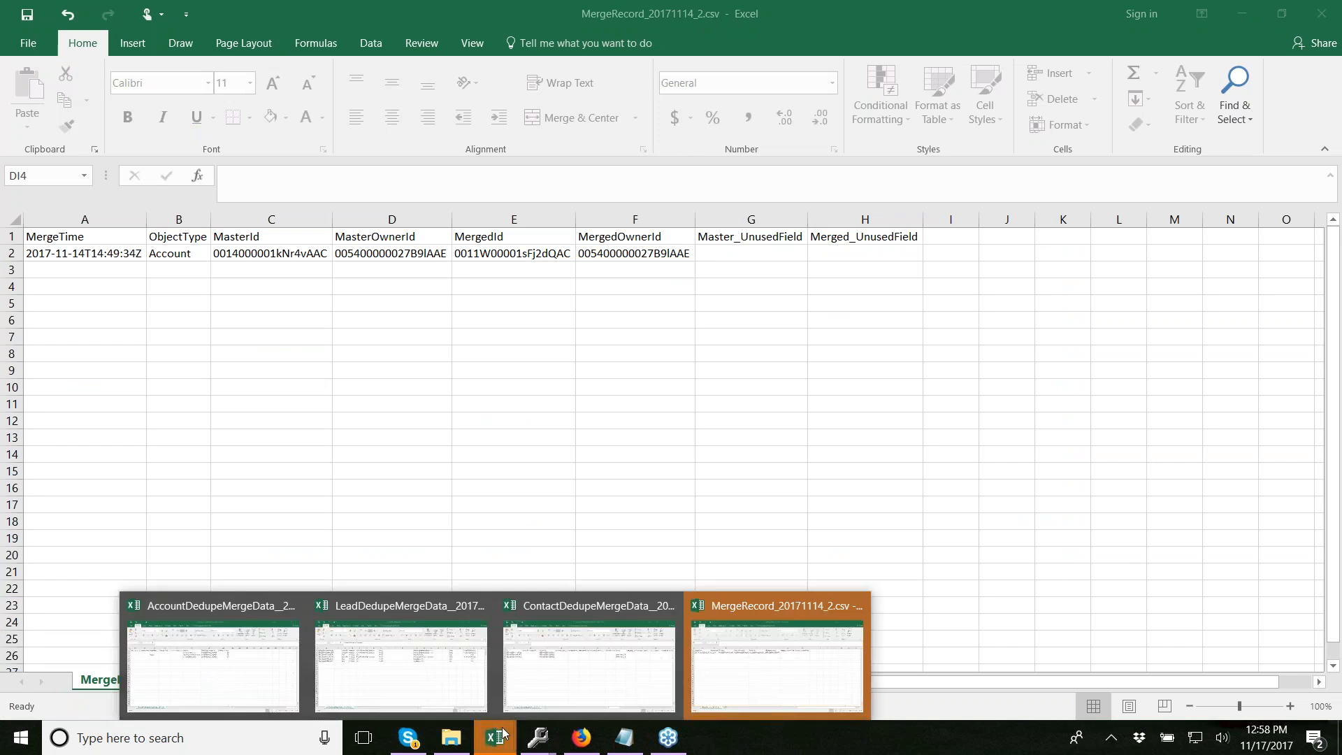
pyautogui.click(504, 734)
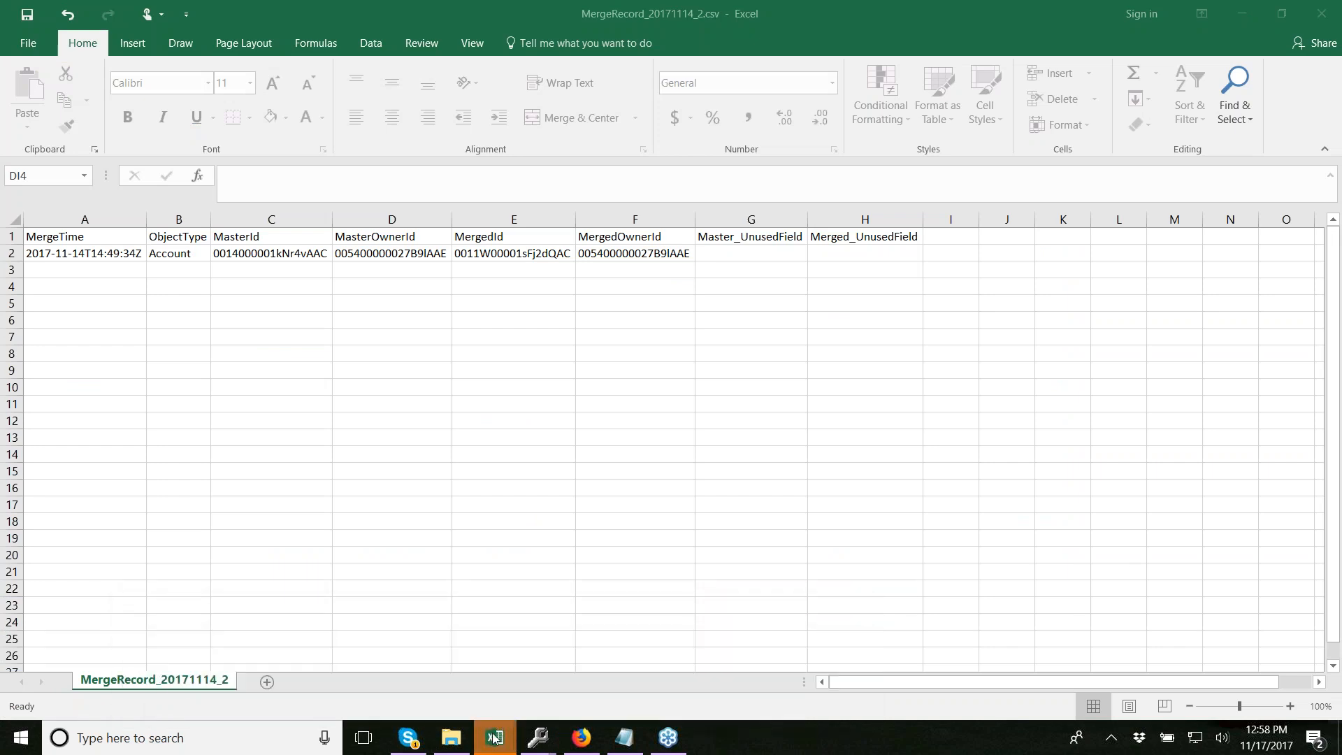
pyautogui.moveTo(496, 746)
# Open the LeadConversion CSV from the Conversion Complete summary, discarding changes to the previous sheet
pyautogui.moveTo(542, 739)
pyautogui.click(632, 666)
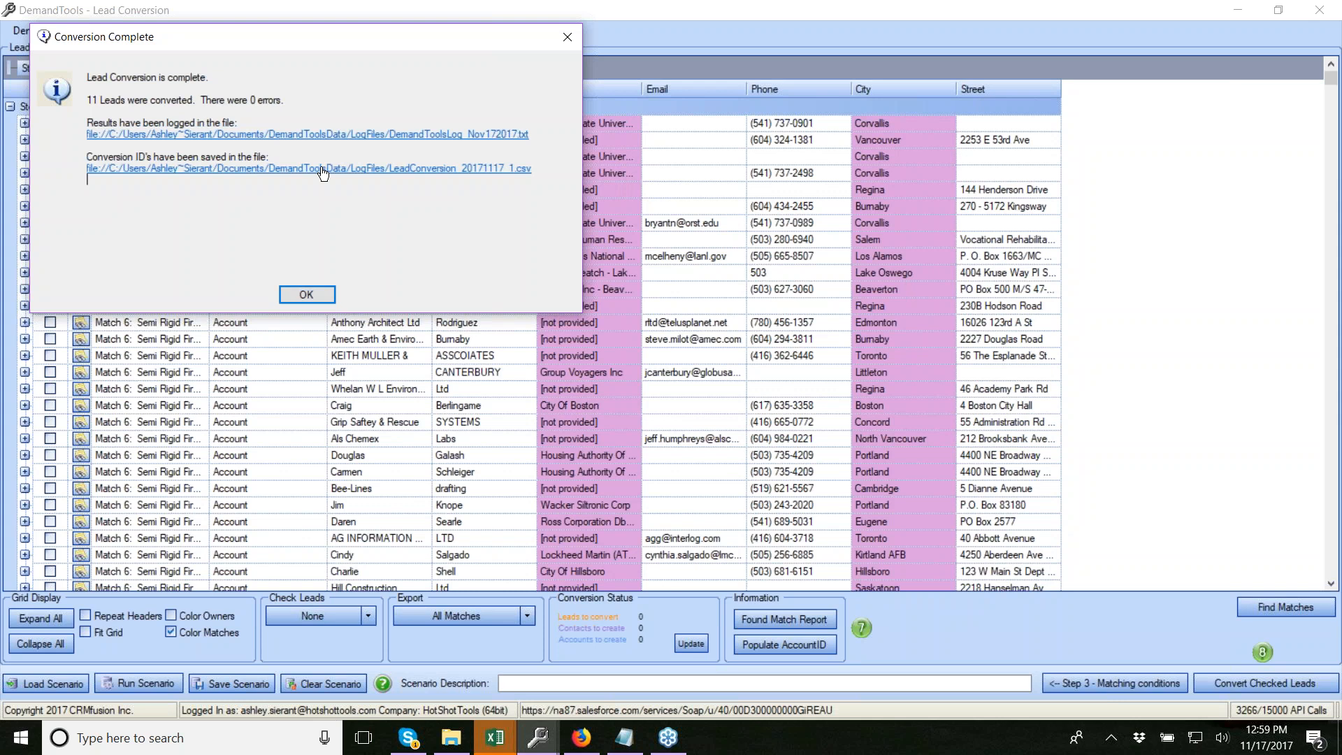
pyautogui.moveTo(338, 177); pyautogui.dragTo(313, 155)
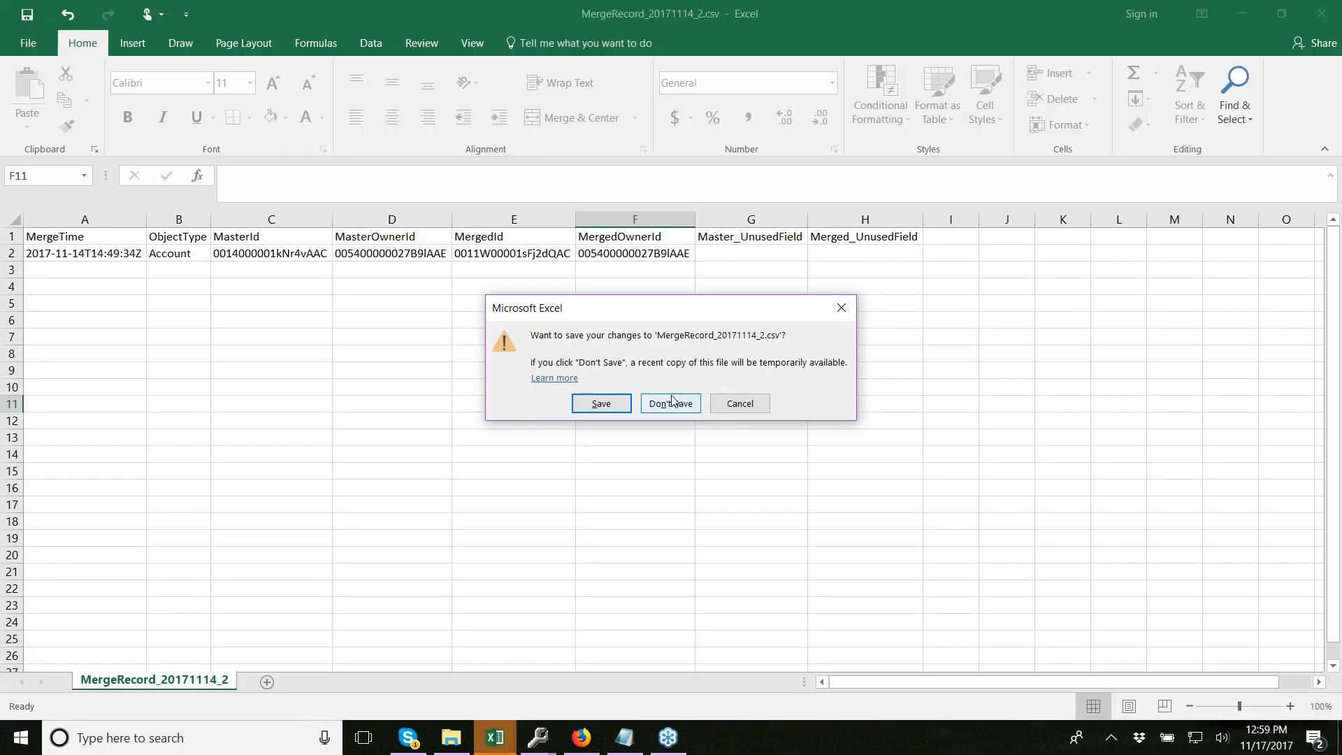
pyautogui.click(669, 402)
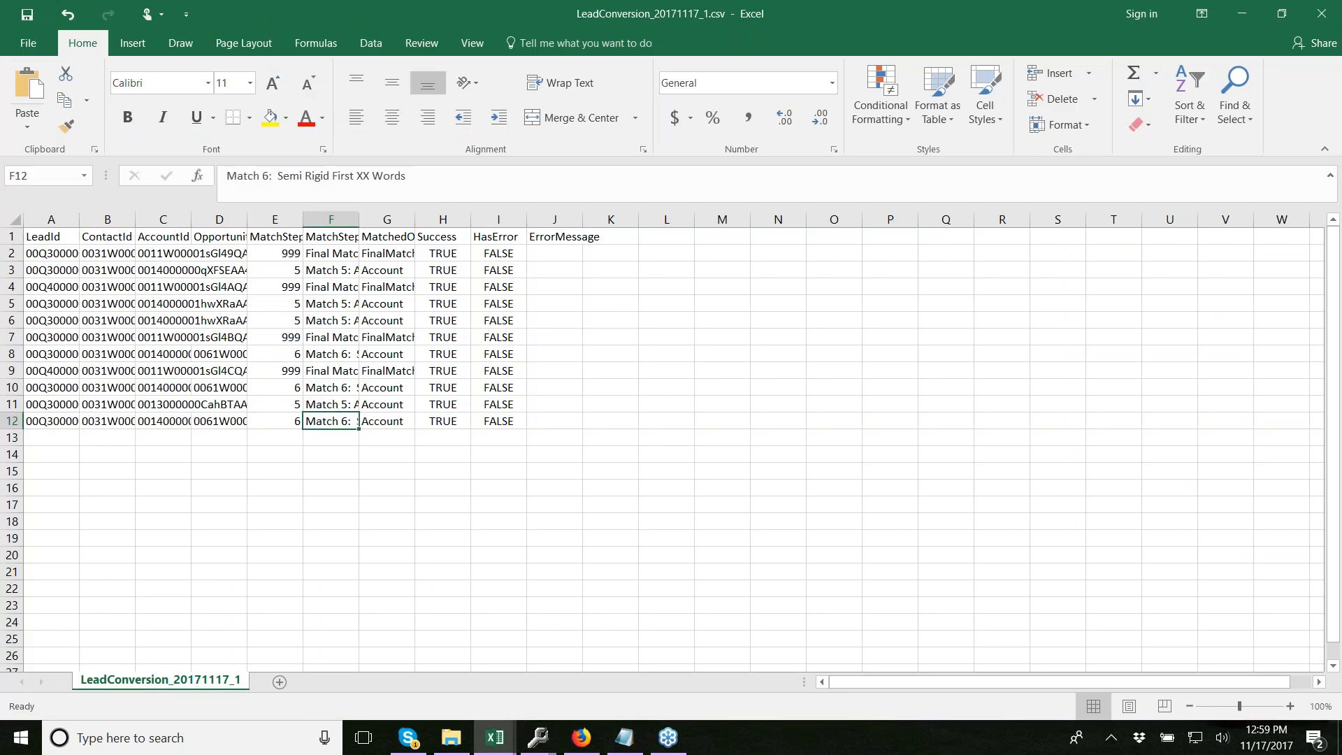
# Autofit all columns of LeadConversion_20171117_1, check the 11 rows for errors, then minimize Excel
pyautogui.click(14, 219)
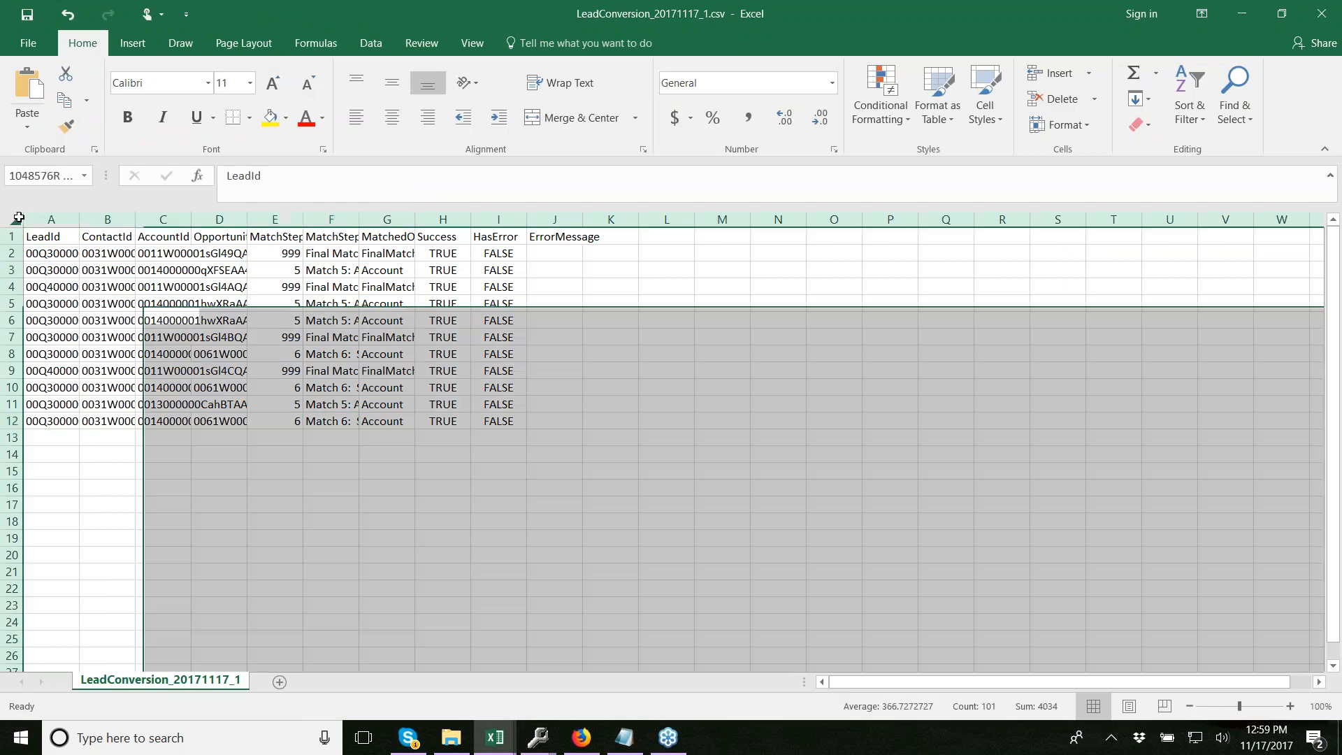
pyautogui.doubleClick(79, 219)
pyautogui.moveTo(293, 396); pyautogui.dragTo(354, 533)
pyautogui.click(434, 585)
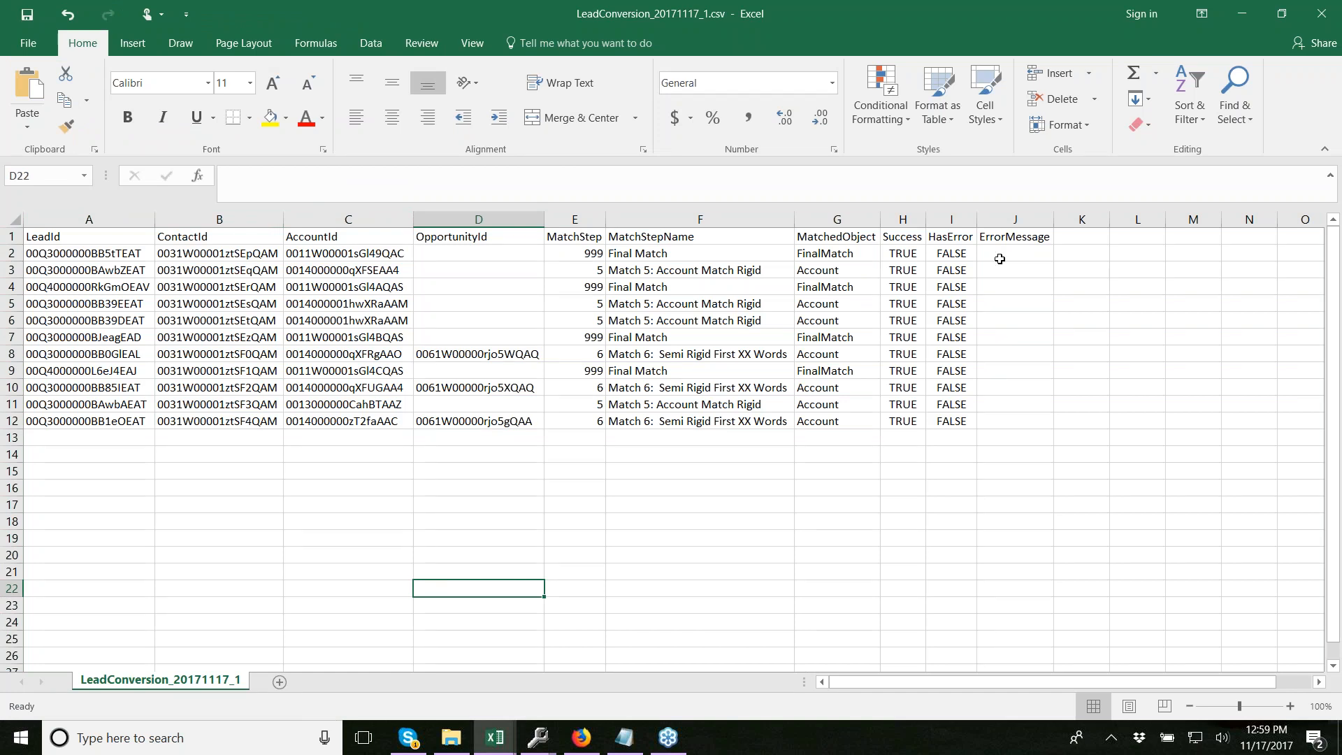
pyautogui.click(1241, 14)
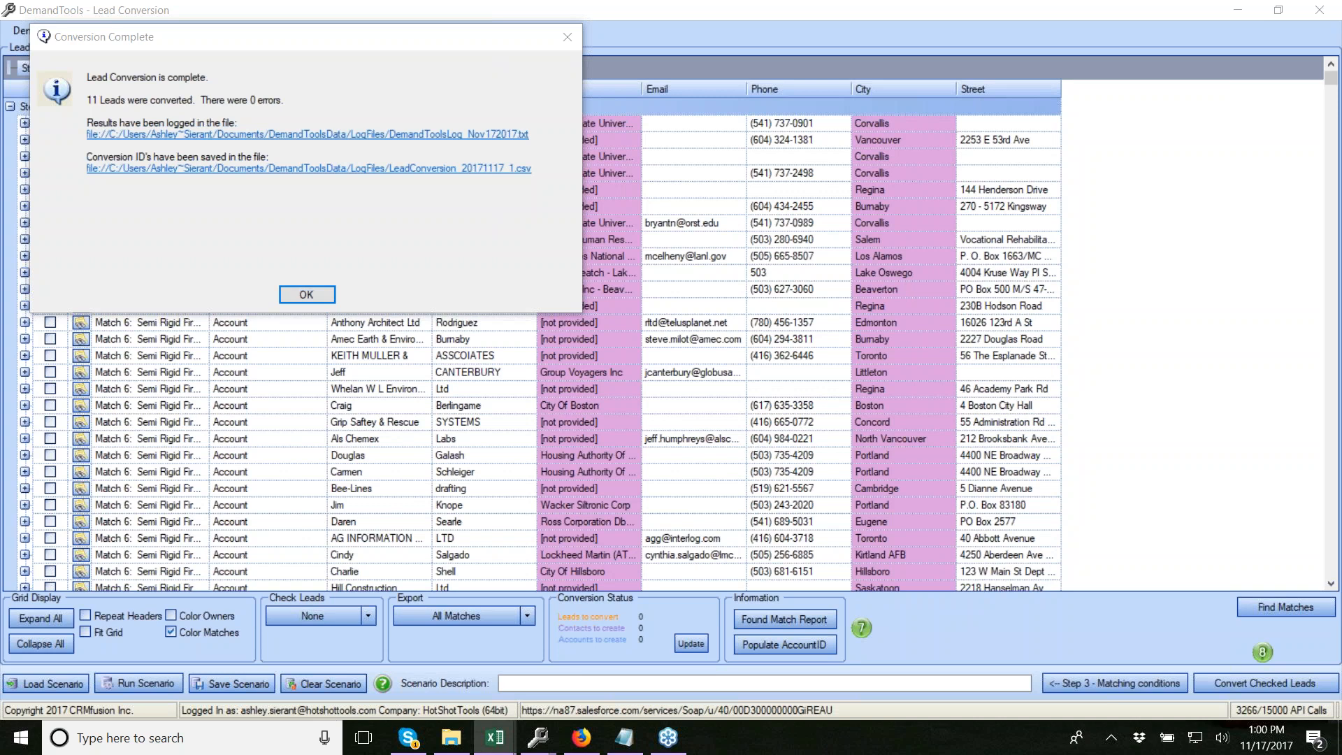
# Dismiss Conversion Complete and view the November 2017 live training calendar on DemandTools Today
pyautogui.click(306, 294)
pyautogui.click(45, 32)
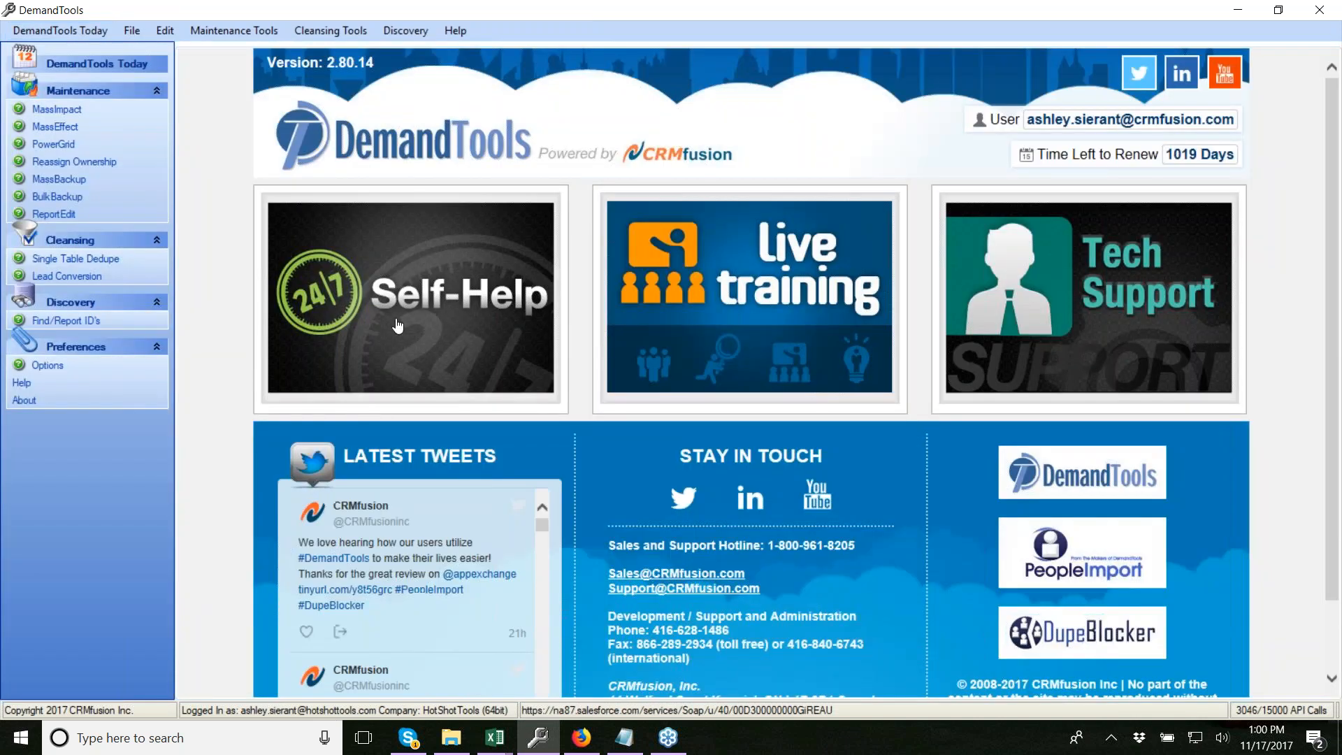
pyautogui.click(728, 304)
pyautogui.scroll(-1, 808, 531)
pyautogui.scroll(-4, 809, 534)
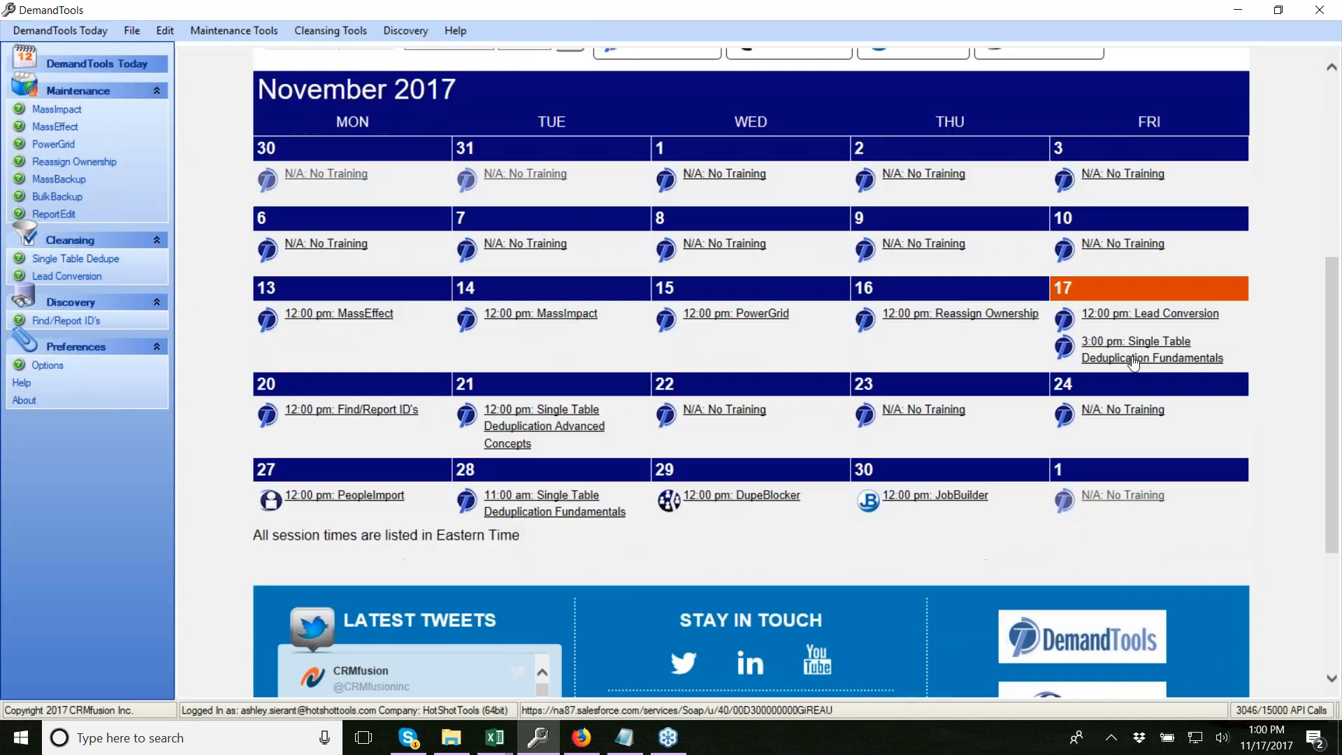